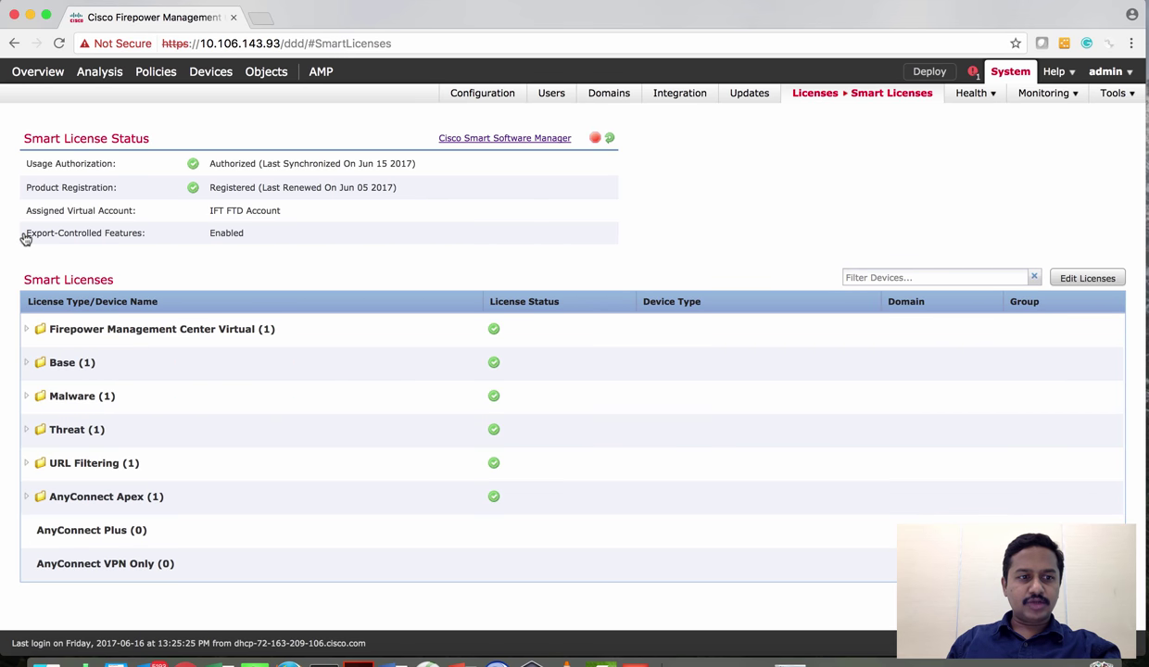
Check which device holds the AnyConnect Apex licence, closing the licence editor unchanged
drag(25, 238, 149, 242)
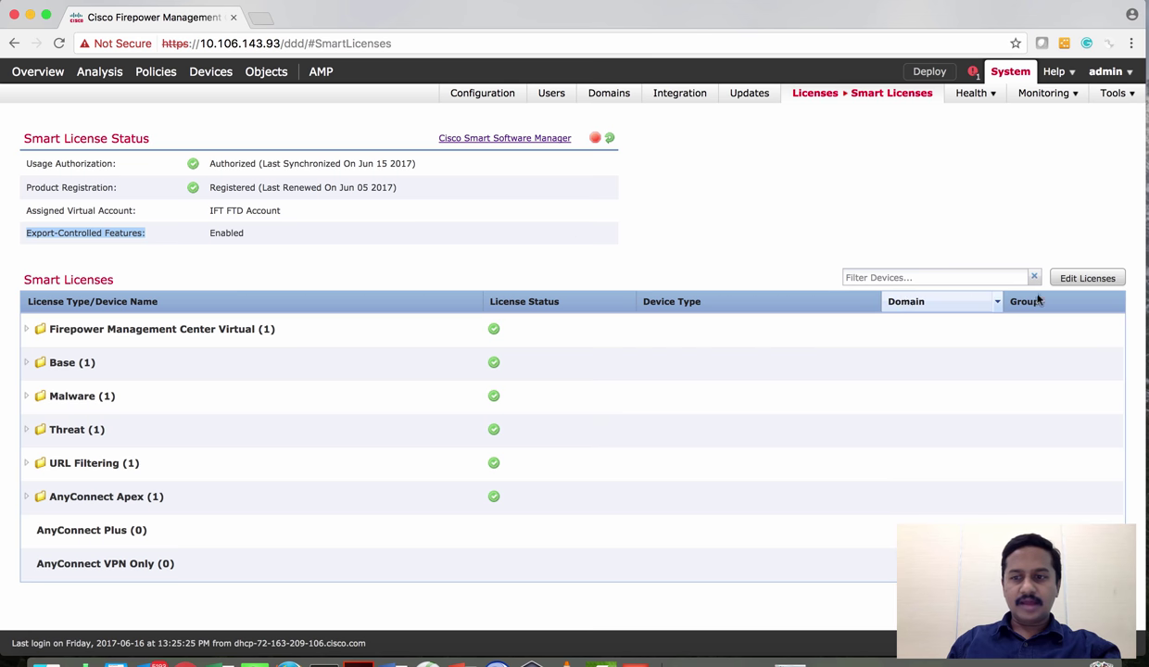
click(1068, 281)
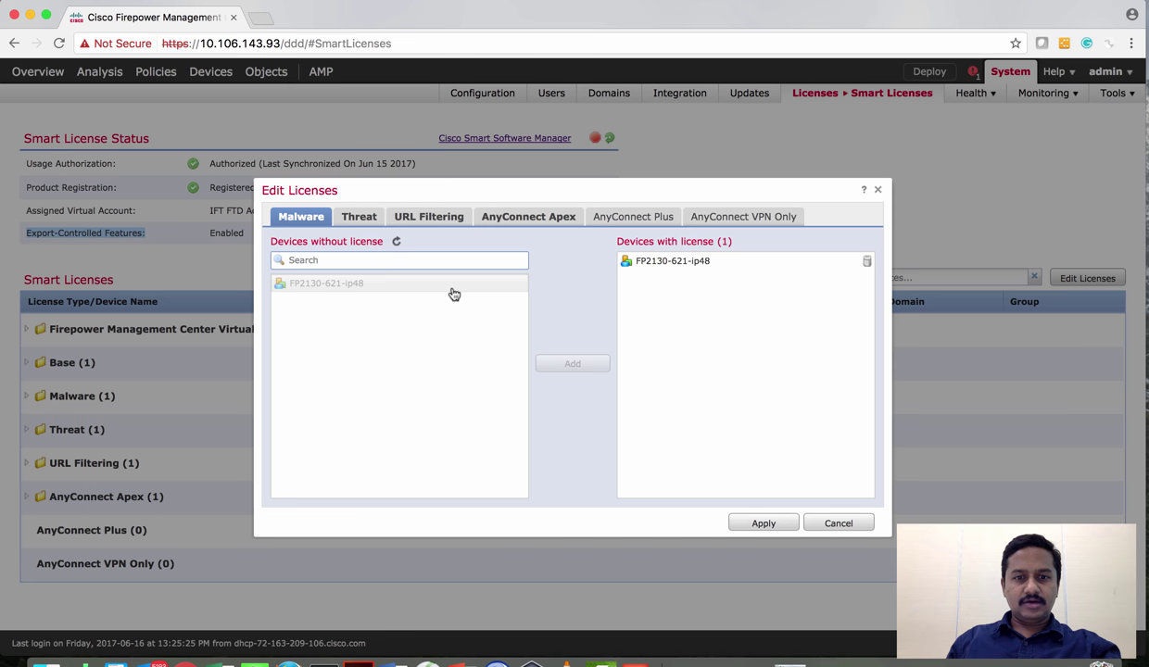
click(482, 223)
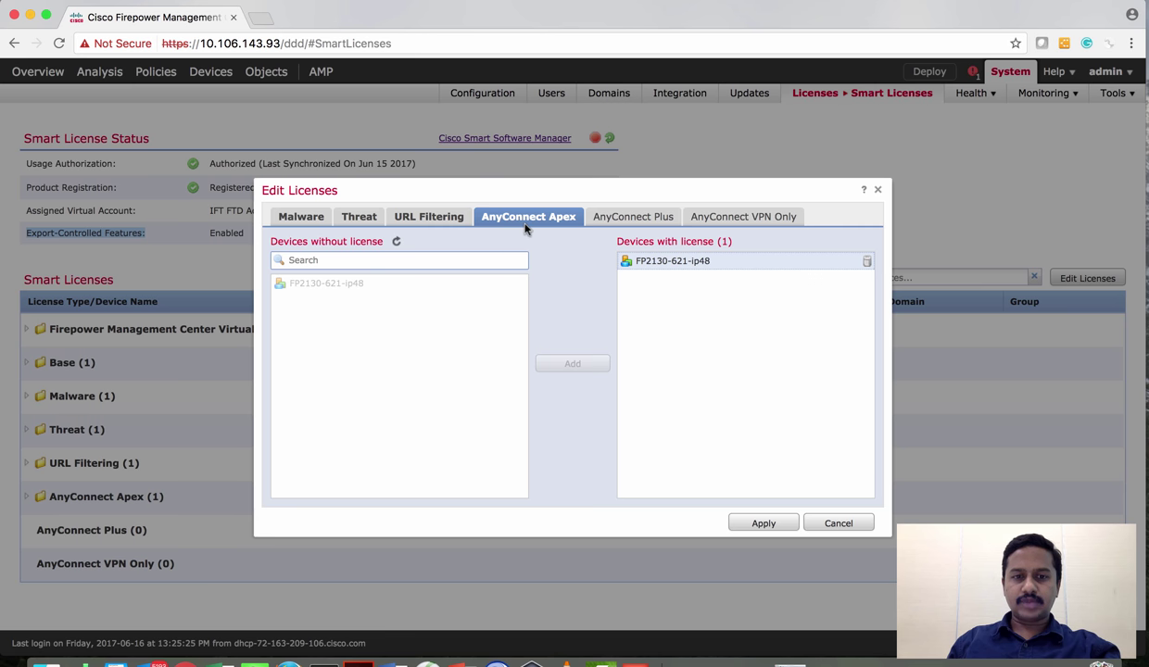
click(828, 525)
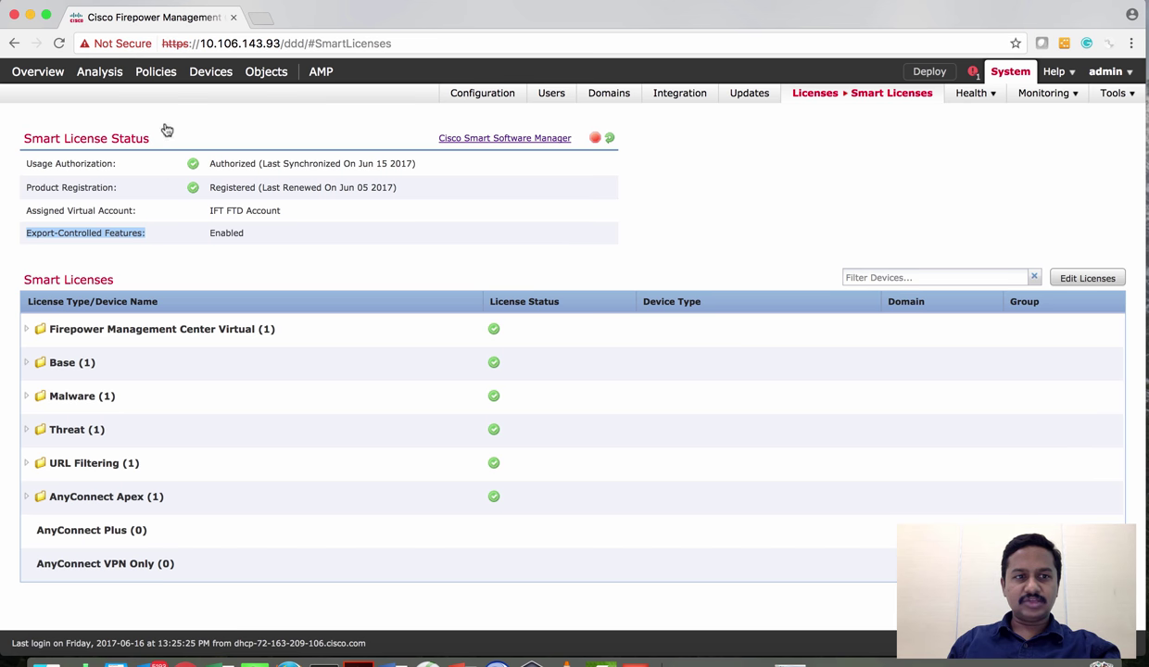
Start a new policy from Devices > VPN > Remote Access
mouse_move(206, 78)
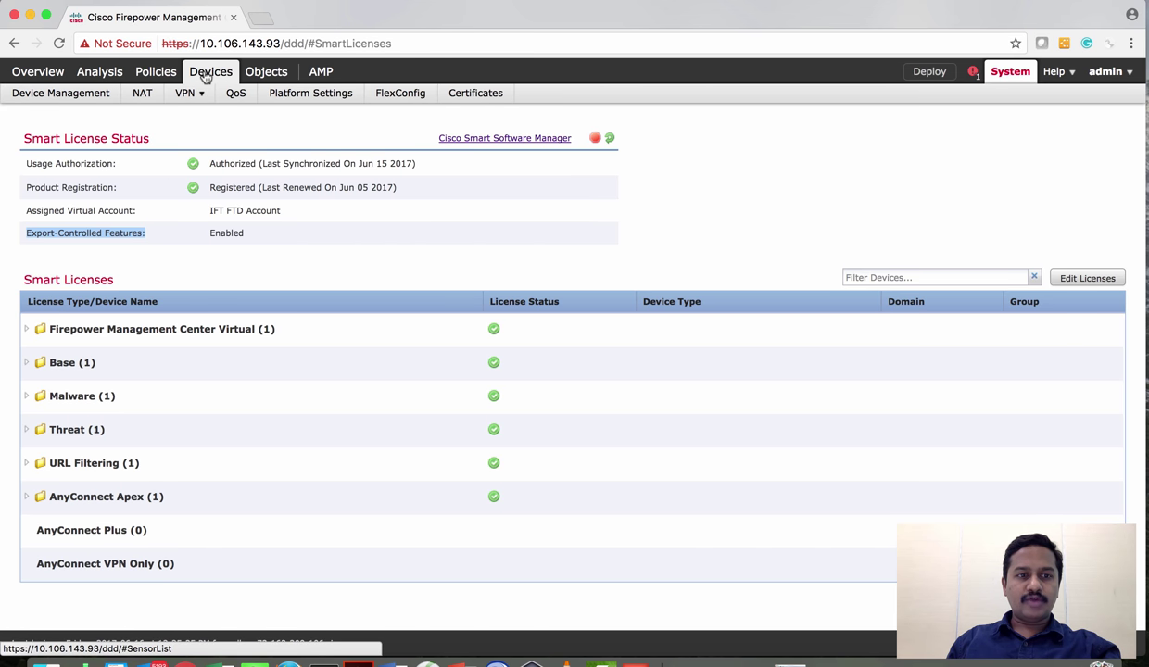
mouse_move(199, 98)
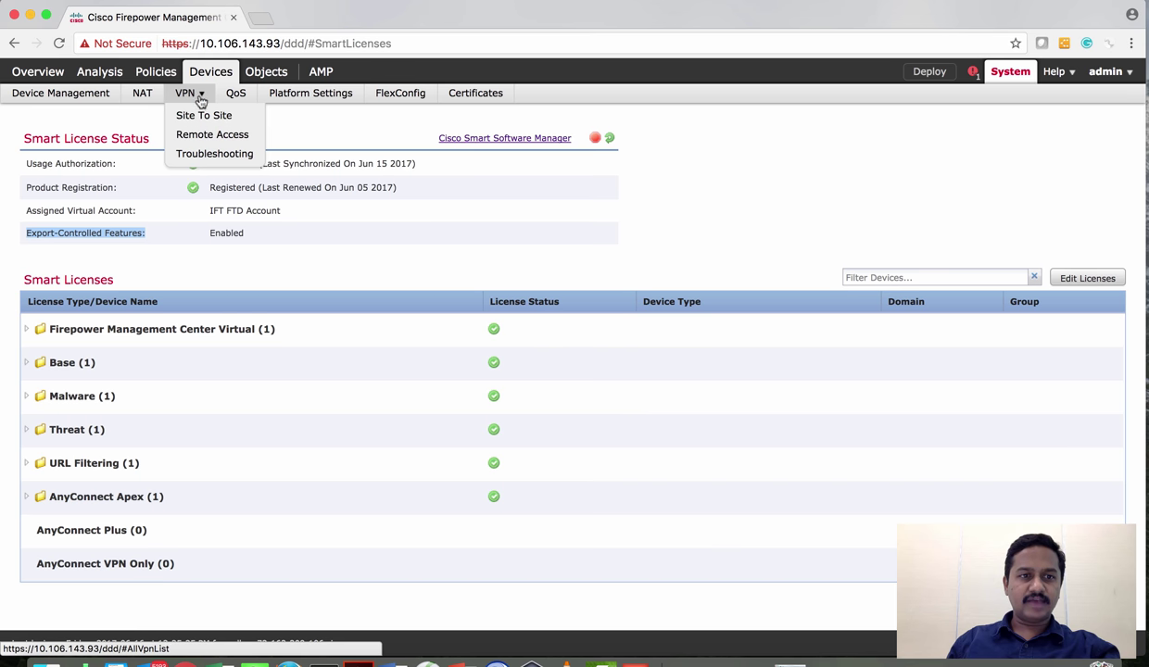
click(202, 136)
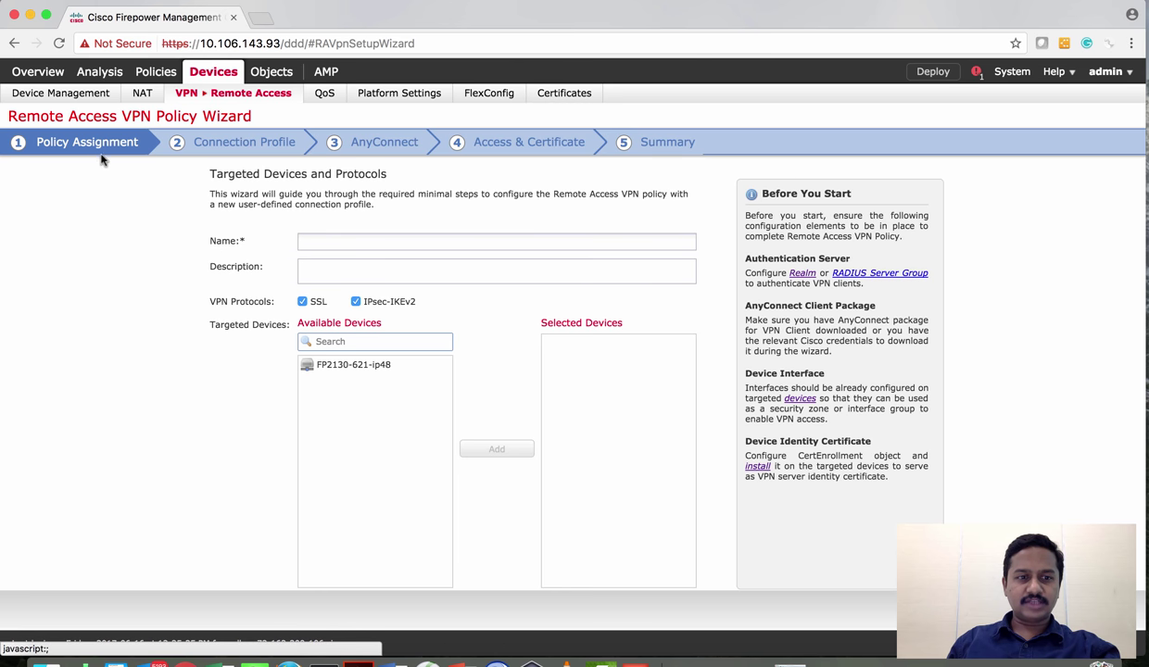
Name the policy AnyConnectRemoteAccessVPN and add FP2130-621-ip48 as its target device
click(329, 240)
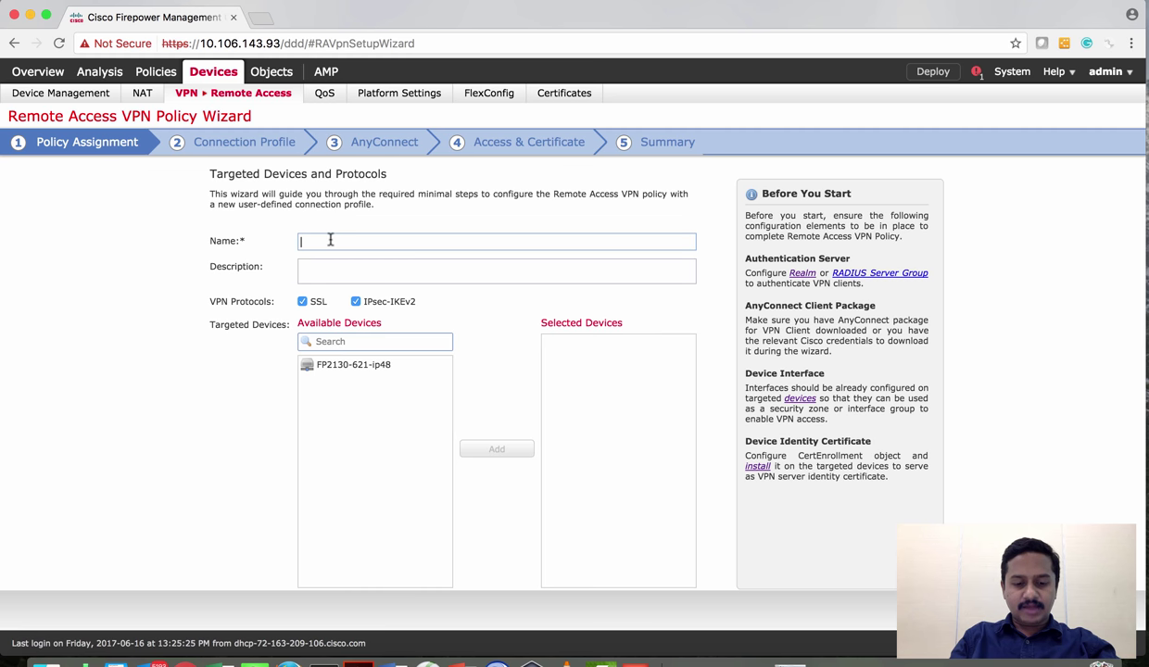
text(AnyC)
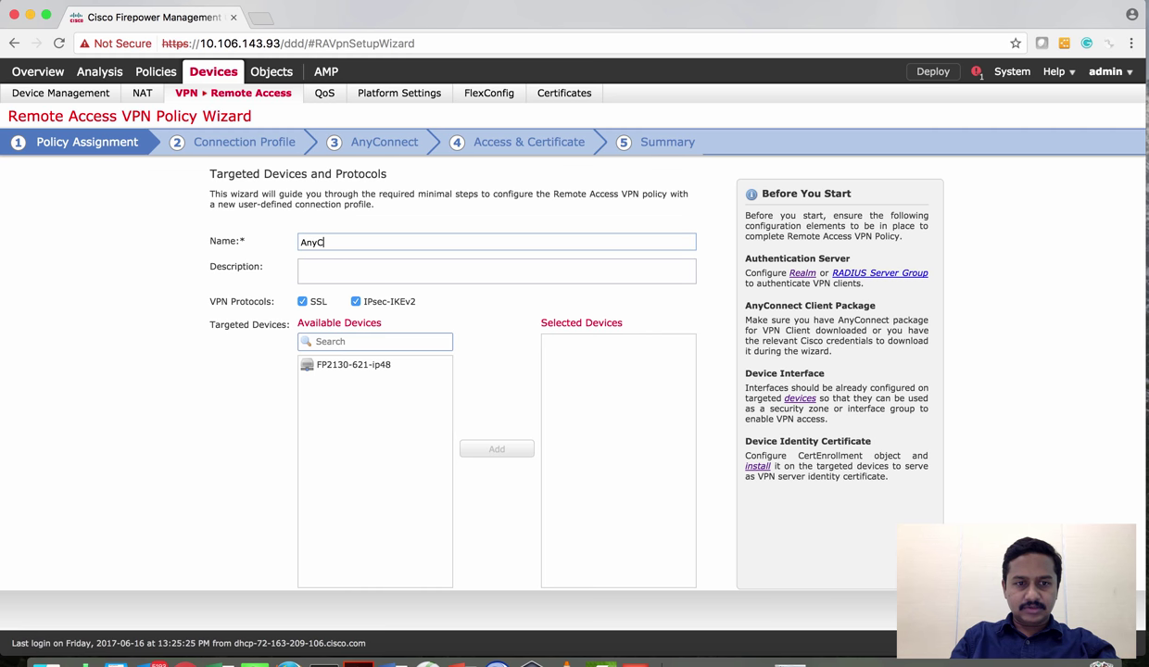
text(onne)
text(ctRemote)
text(ACDe)
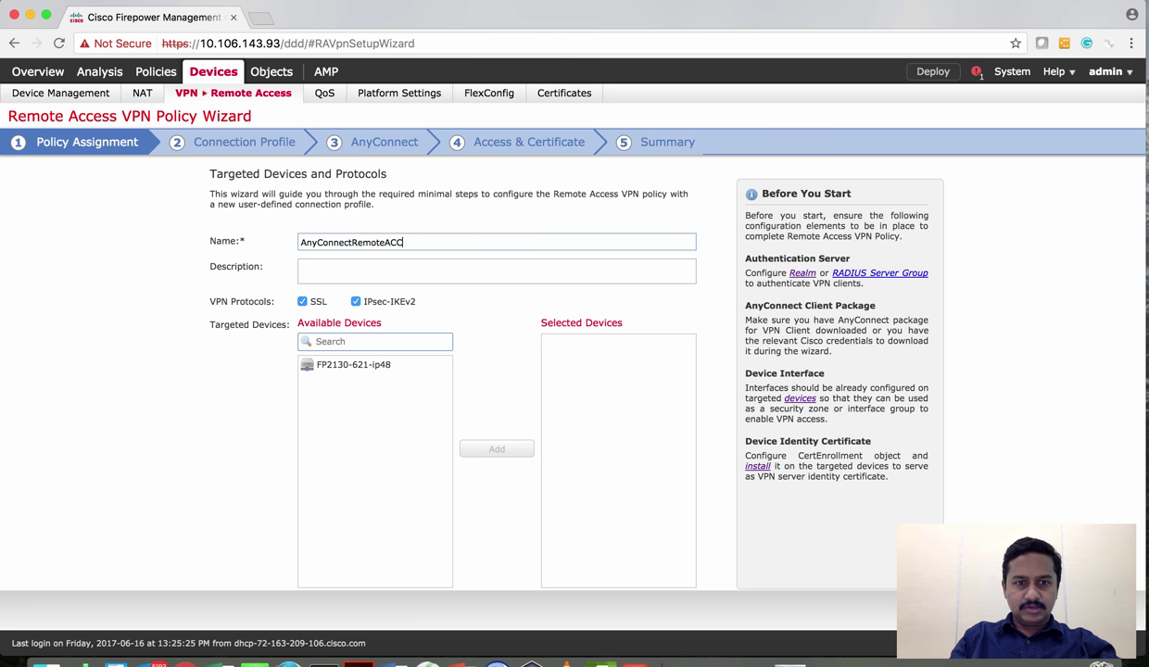
key(BackSpace)
key(BackSpace)
key(BackSpace)
text(ccessVPN)
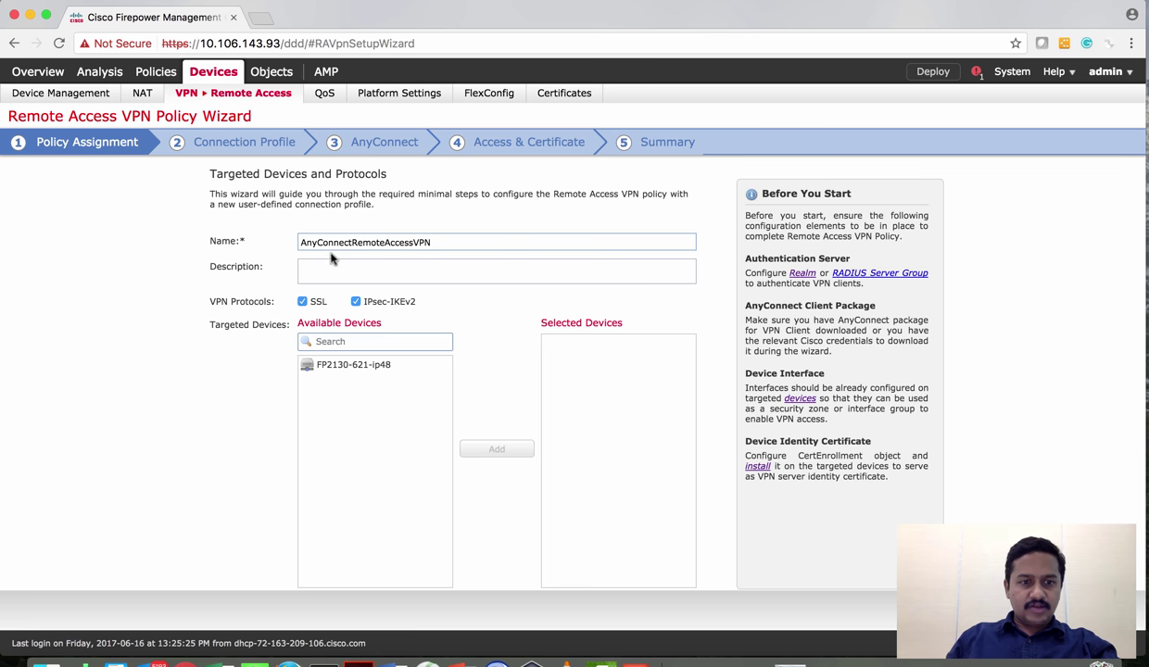
click(331, 276)
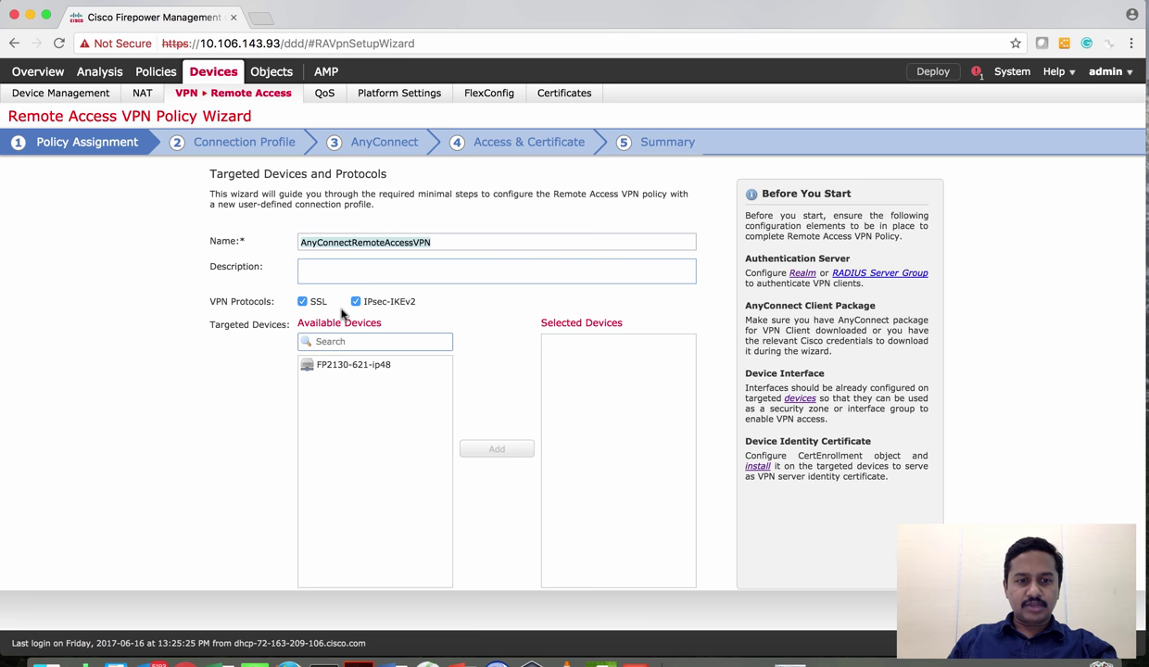
click(346, 371)
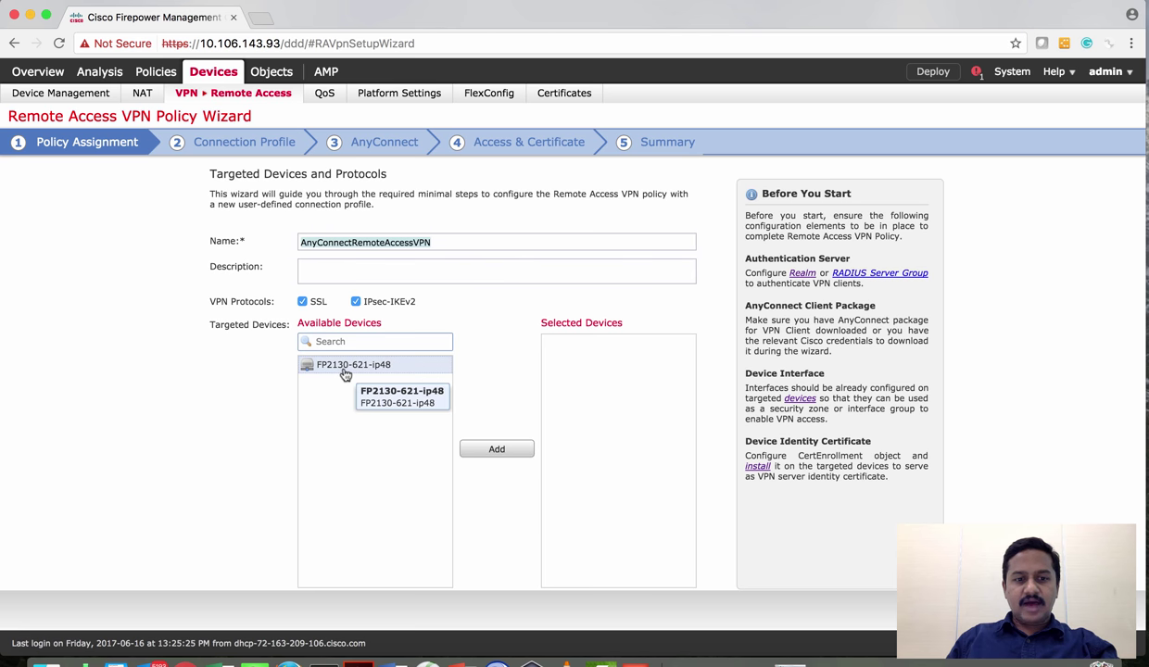
click(501, 452)
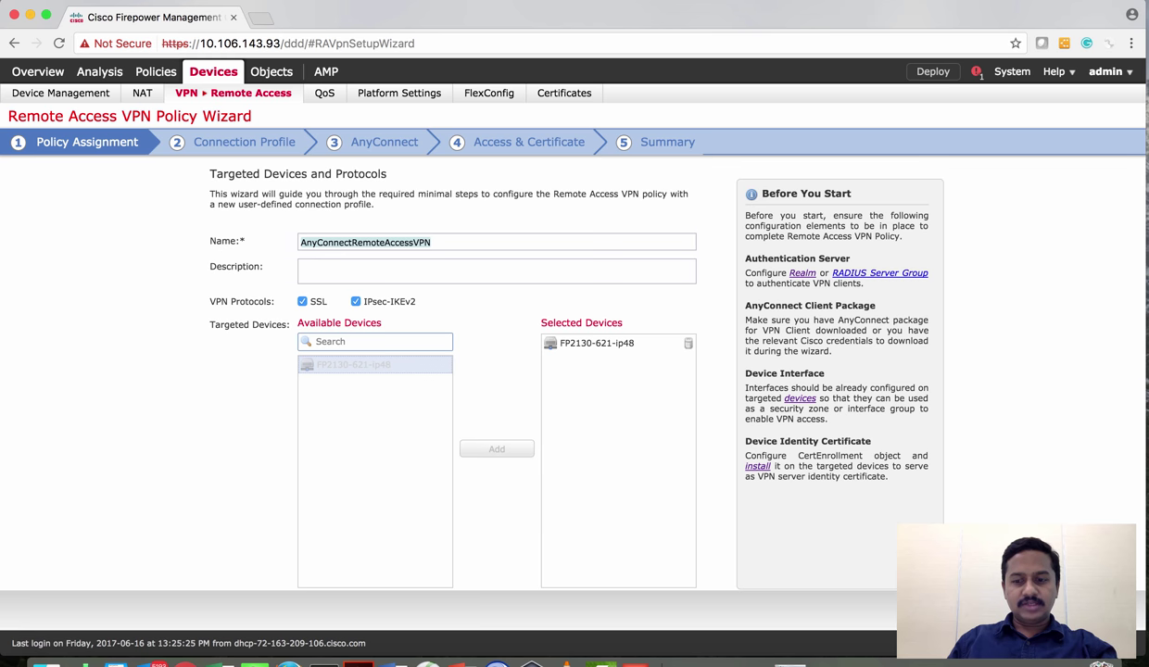
Advance to the Connection Profile step and select the profile name AnyConnectRemoteAccessVPN
click(1102, 607)
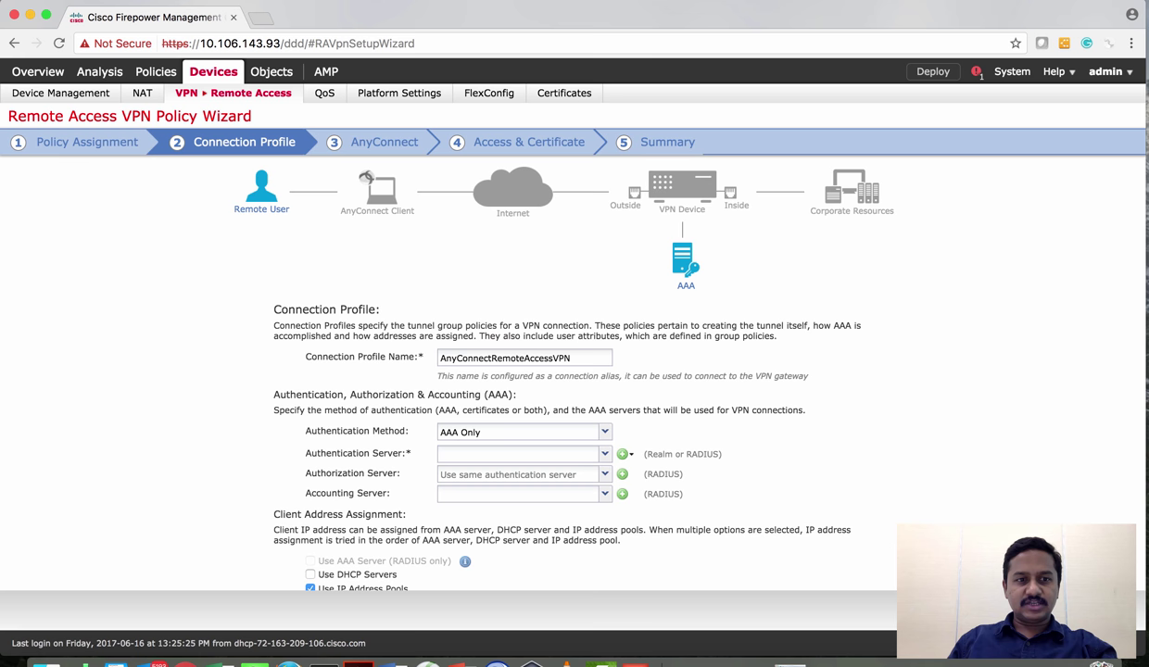
scroll(526, 378, down, 1)
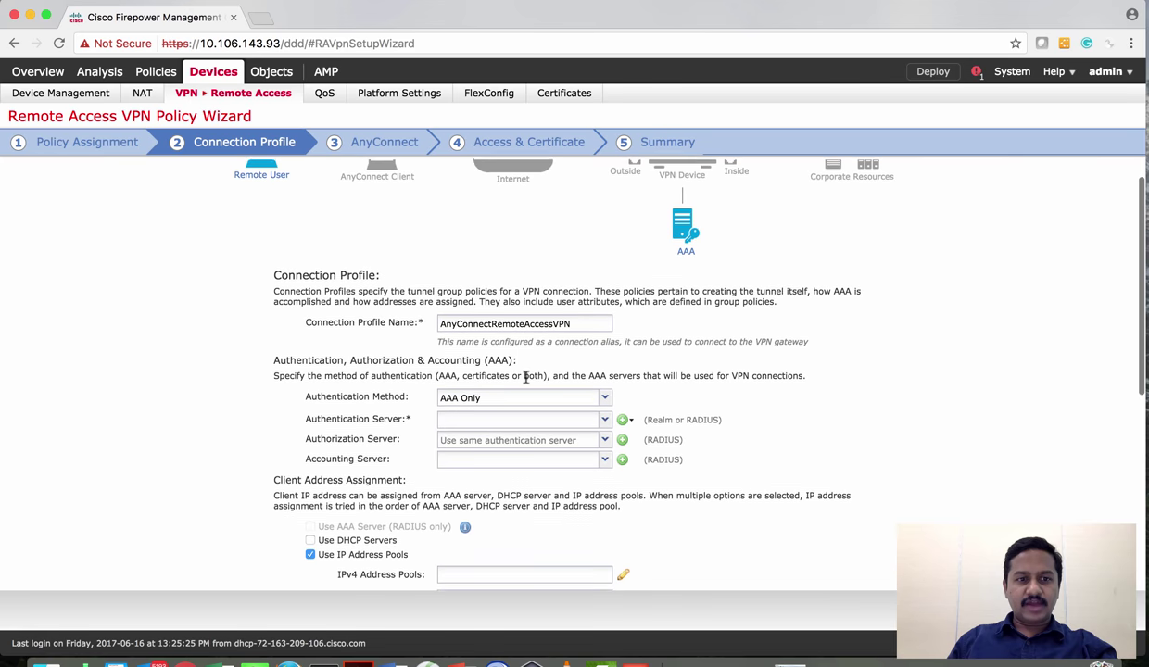
scroll(525, 378, up, 2)
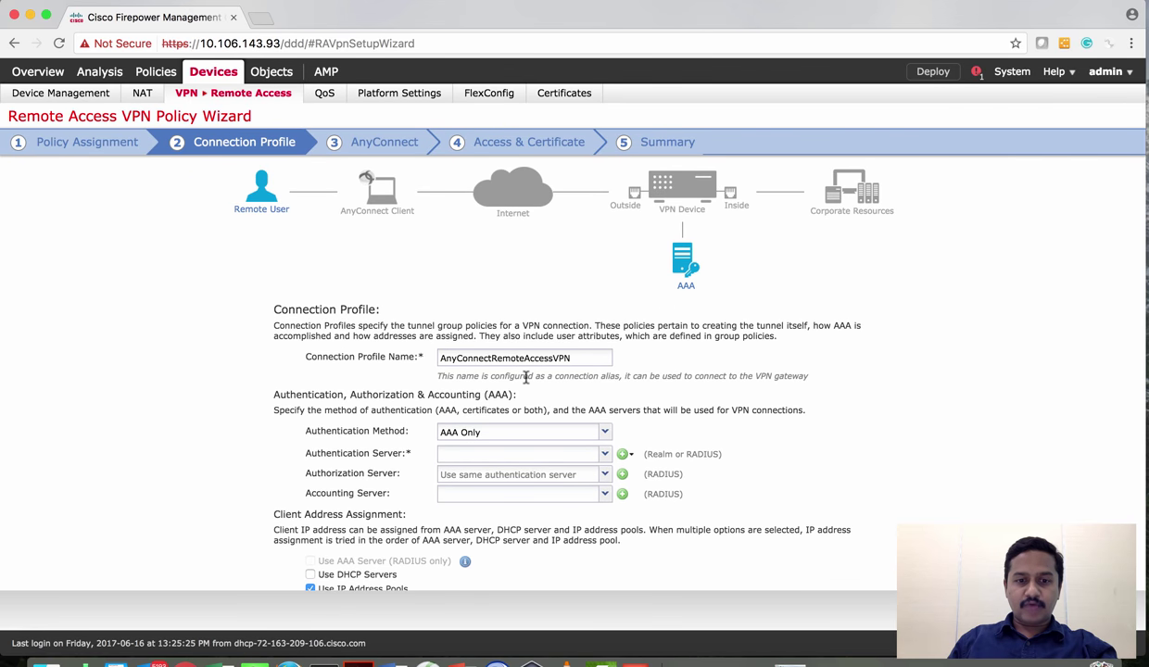
double_click(500, 361)
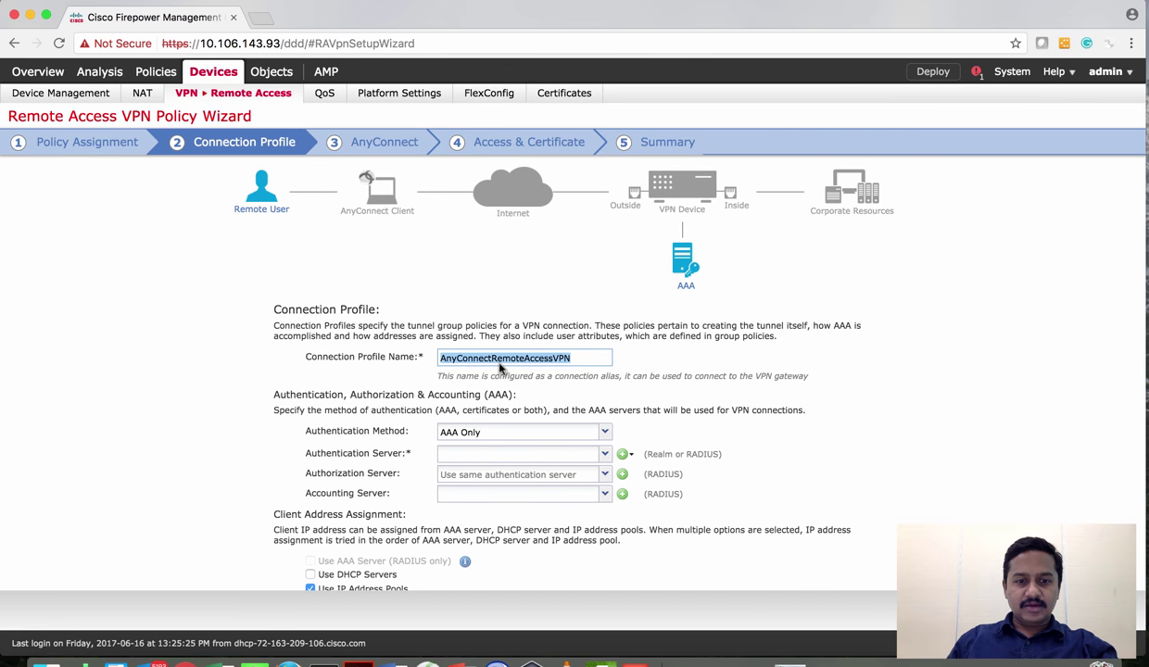
drag(501, 368, 348, 345)
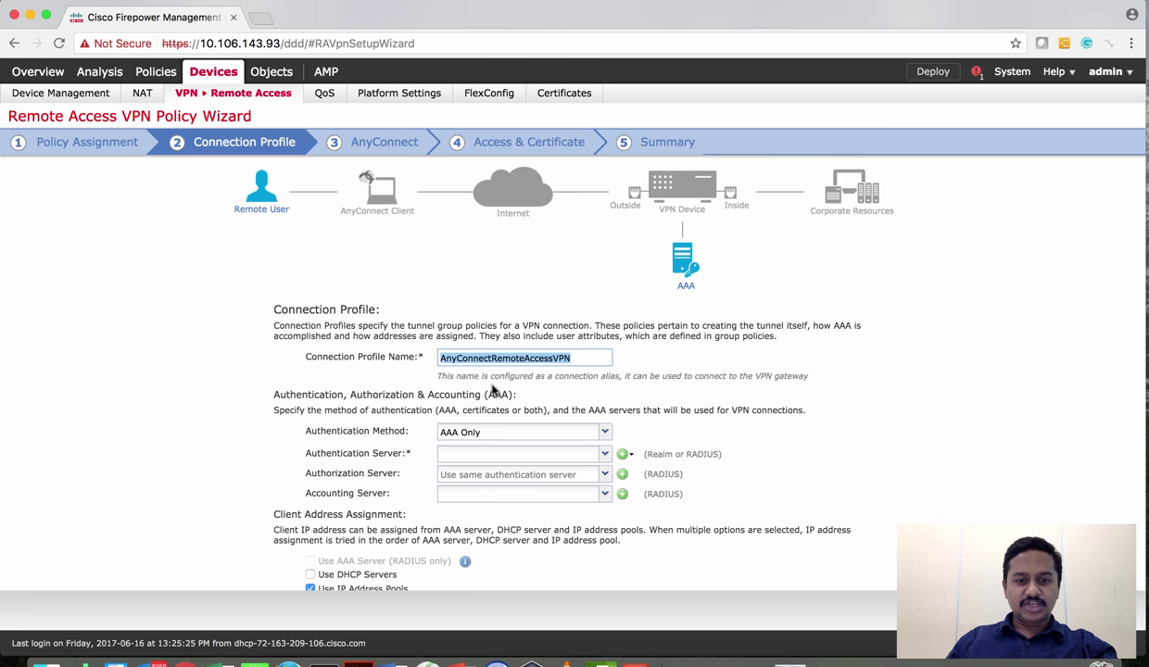
scroll(493, 391, down, 1)
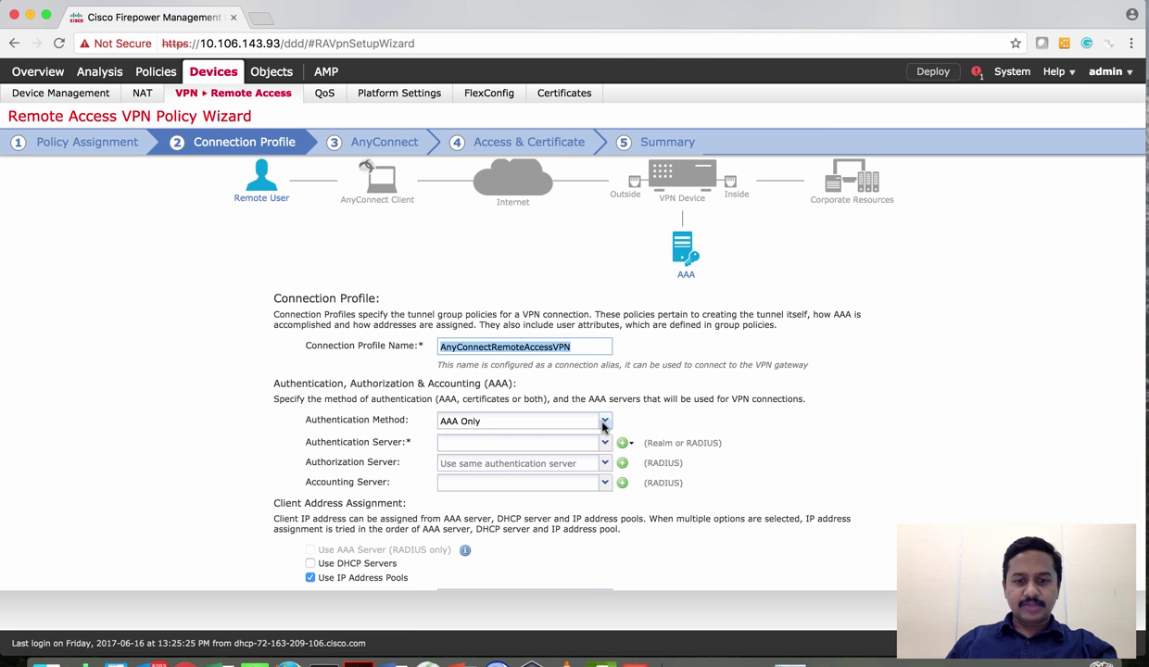
Keep AAA Only authentication and bring up the choices for adding an authentication server
click(605, 422)
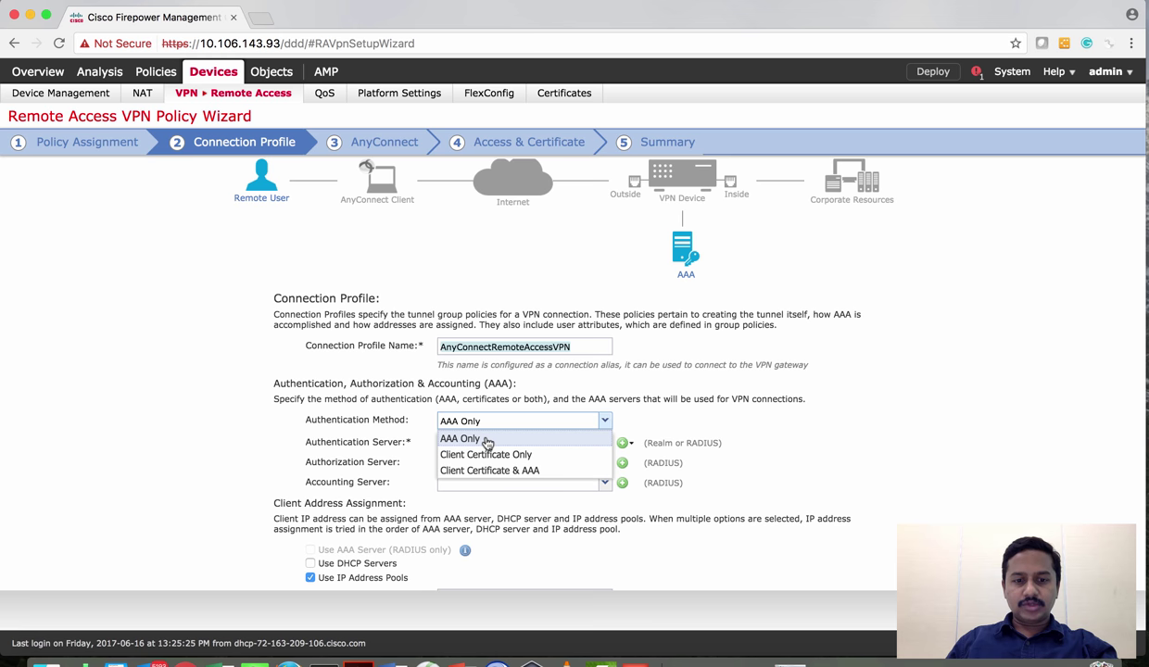
click(486, 440)
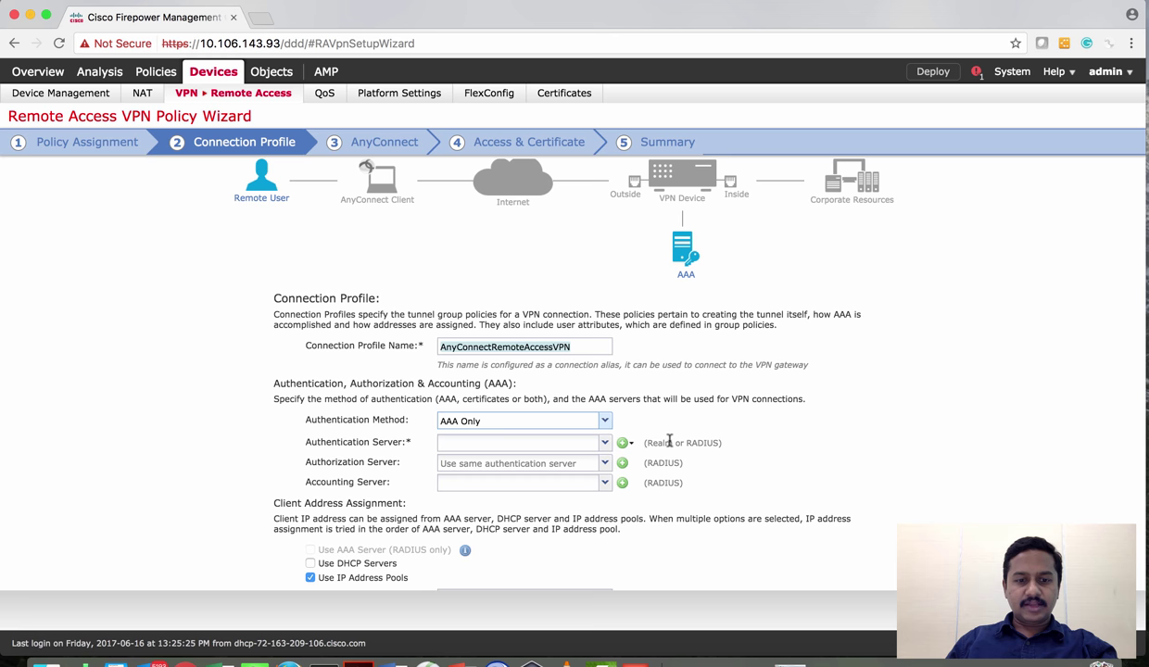
scroll(695, 441, down, 1)
scroll(697, 441, down, 1)
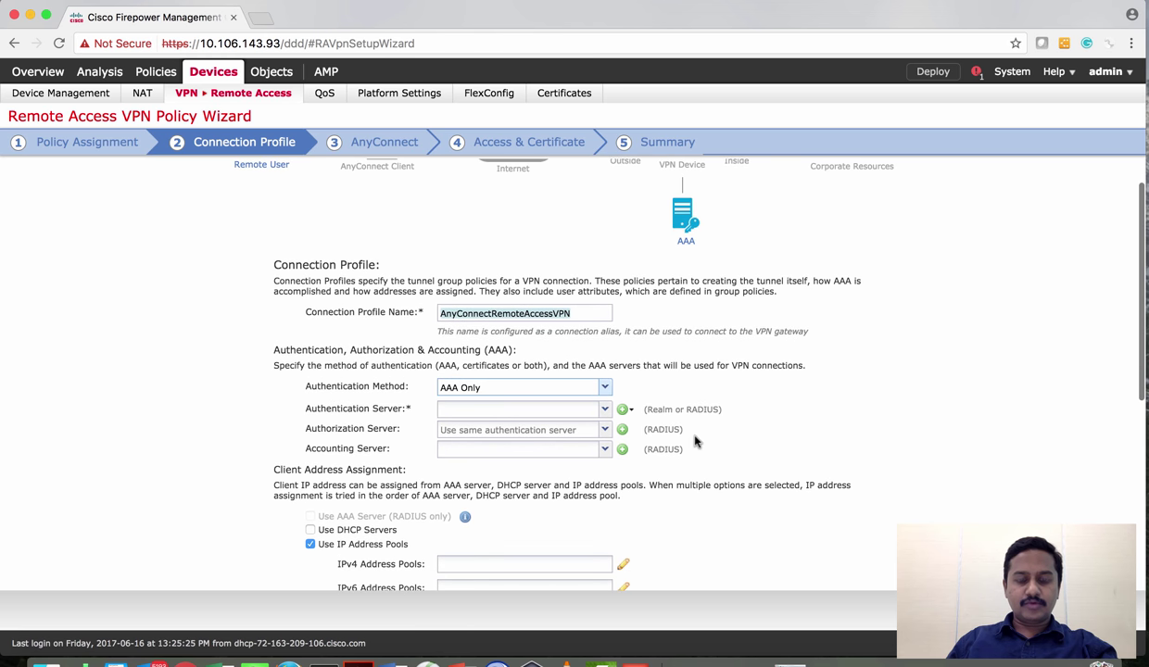
click(630, 413)
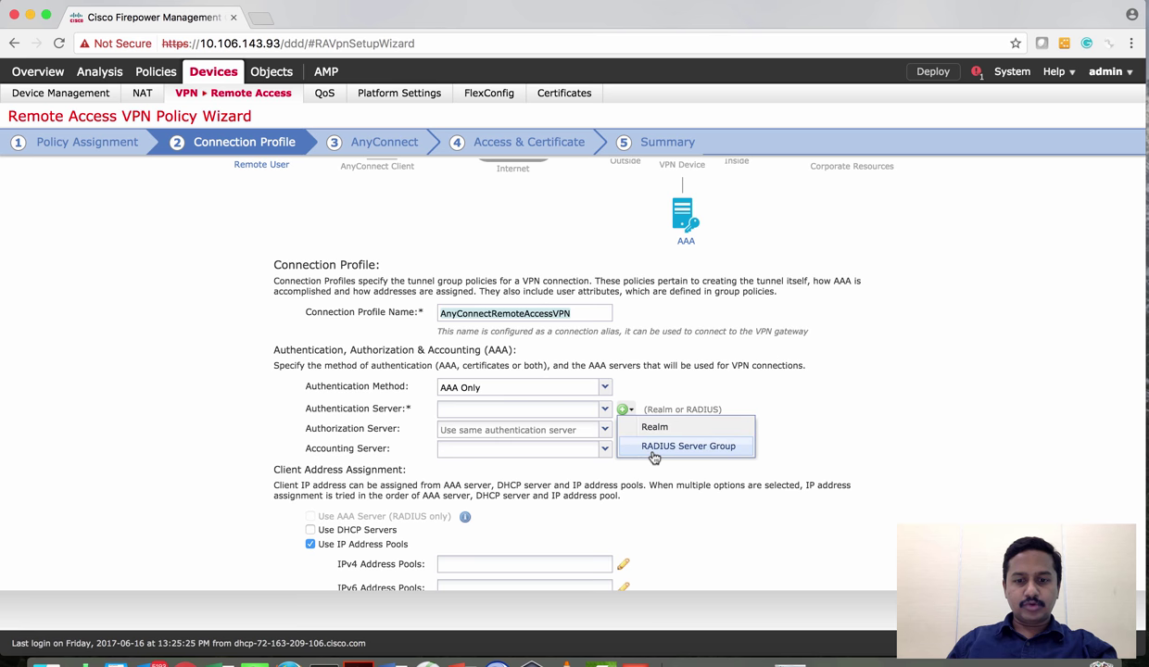
Create a new RADIUS server group named ISE-AAA
click(654, 452)
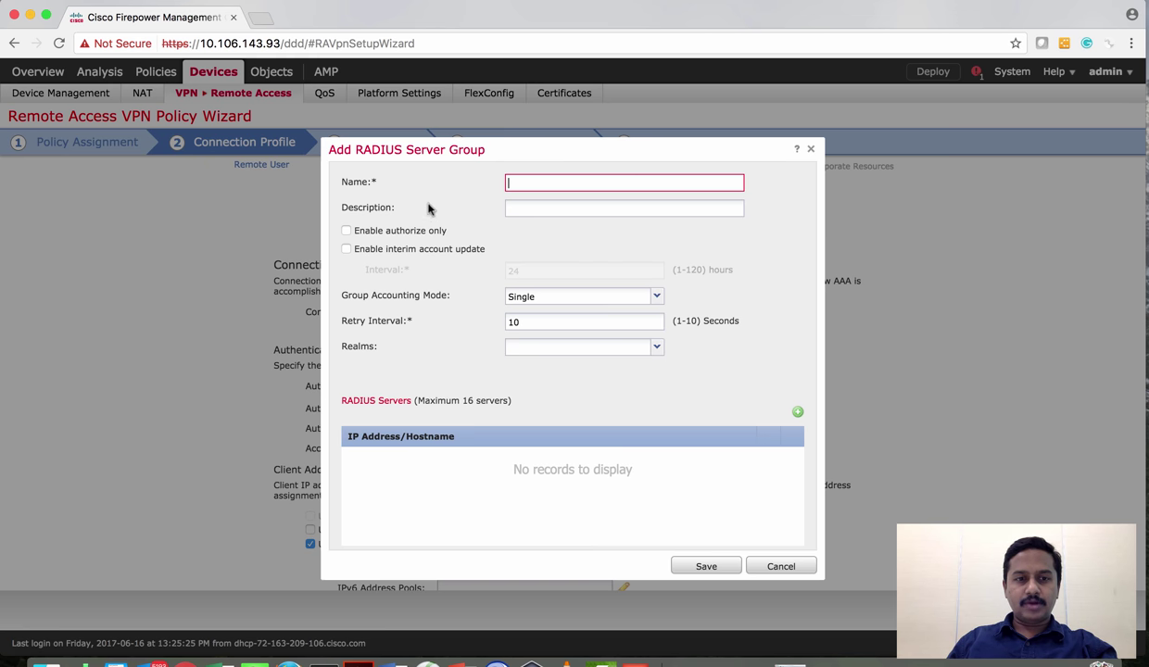
click(514, 184)
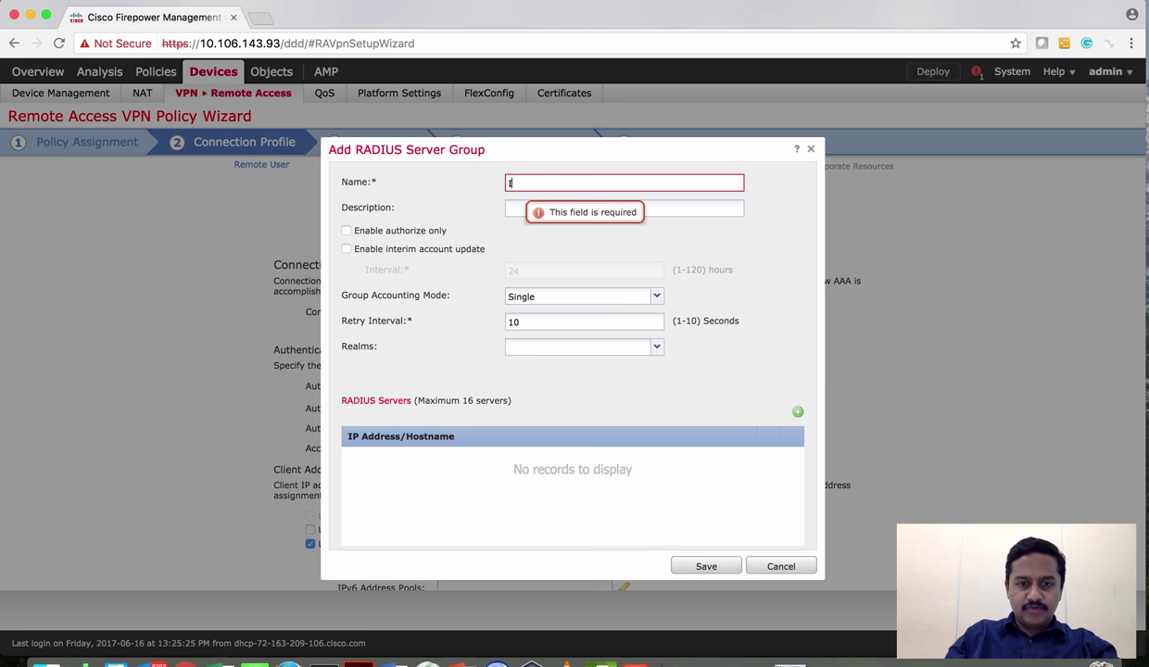
text(ISE-AAA)
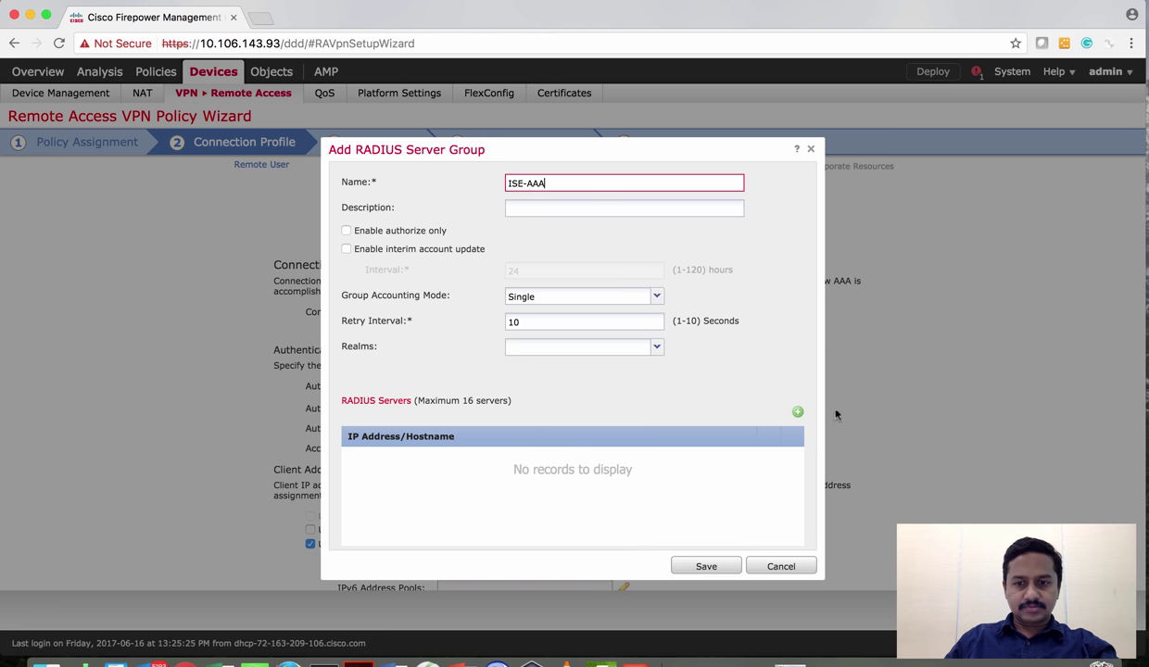
Add RADIUS server 172.16.10.3 with its shared key and save the ISE-AAA group
click(798, 411)
click(533, 297)
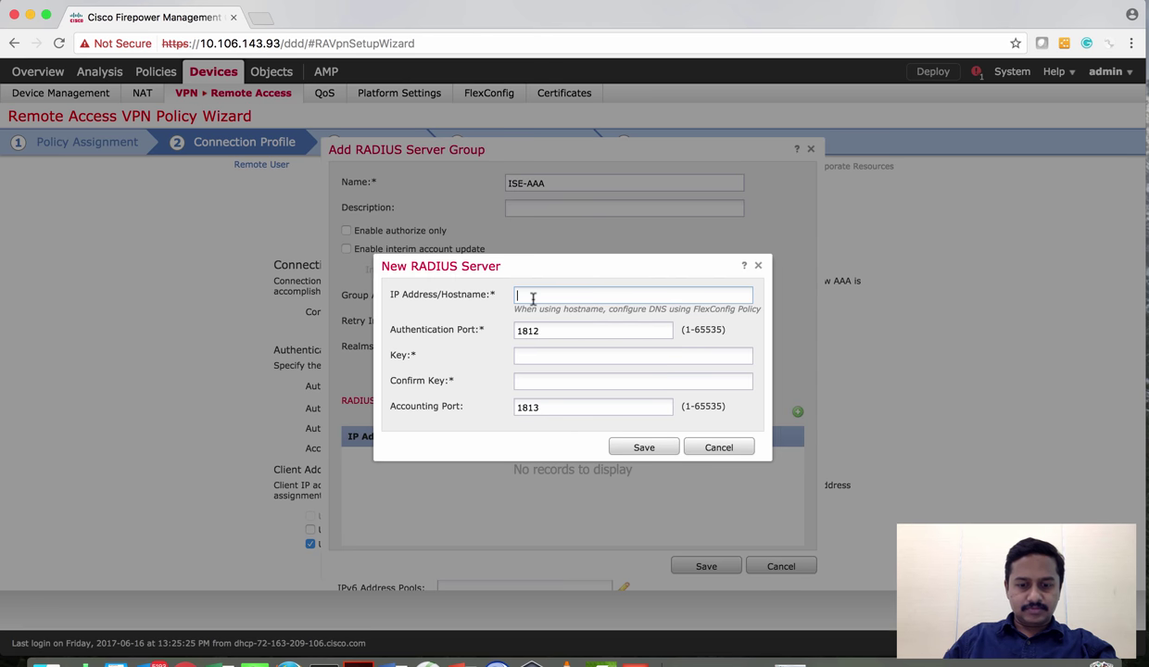
text(172.16.10.)
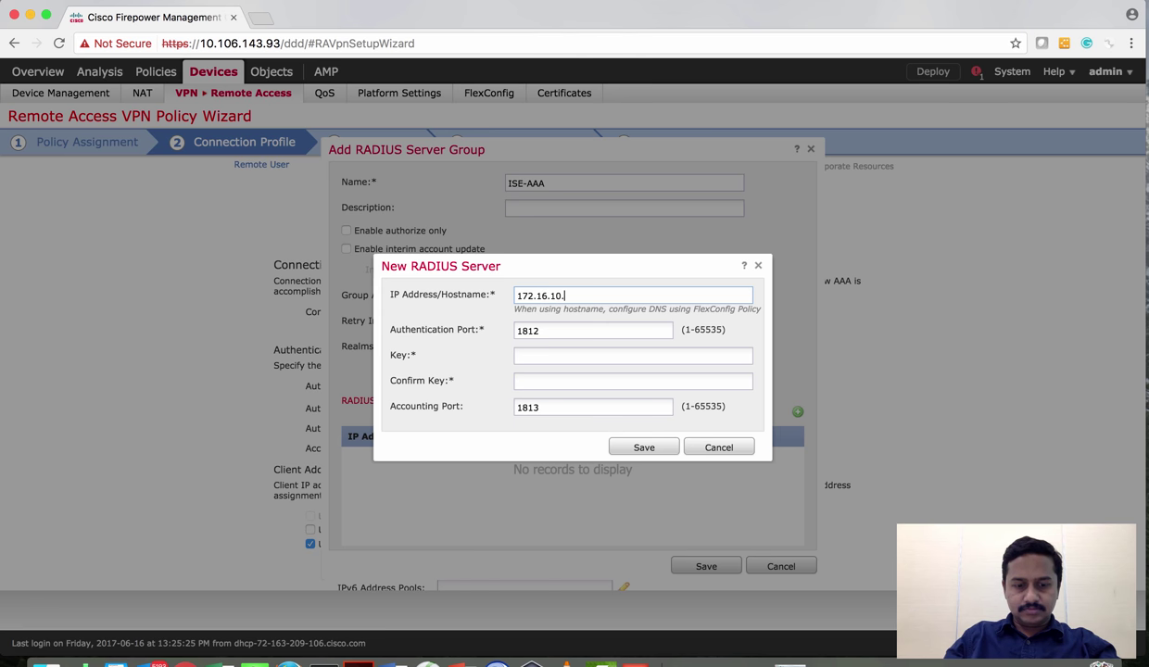
key(Tab)
key(Tab)
text(cisco)
key(Tab)
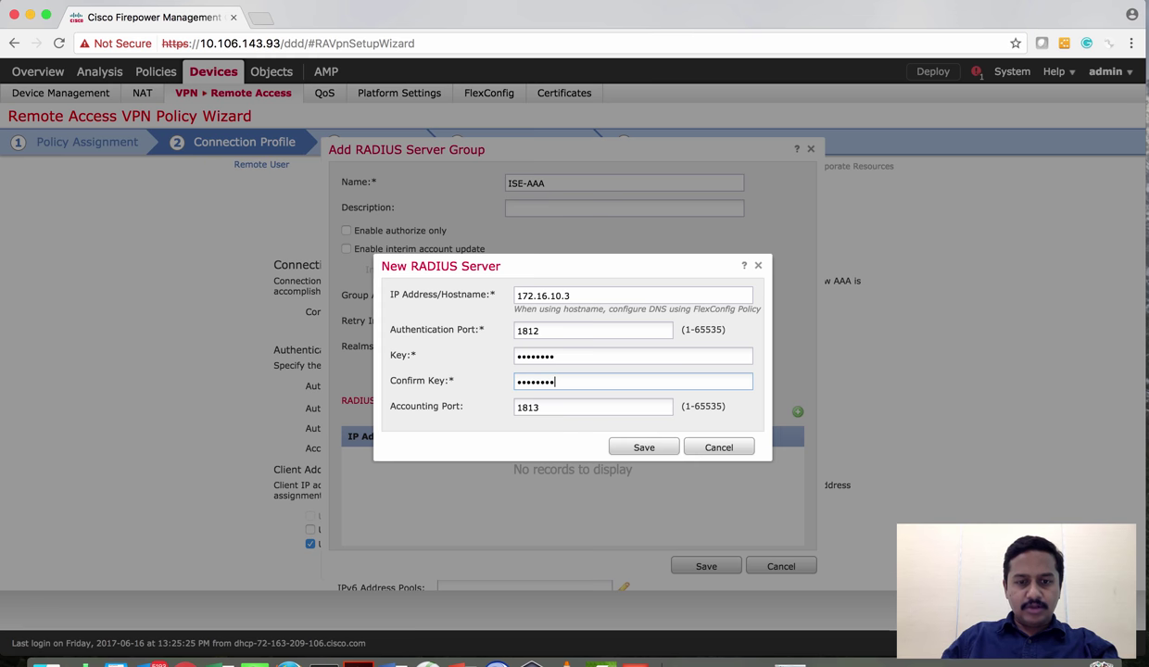
click(637, 449)
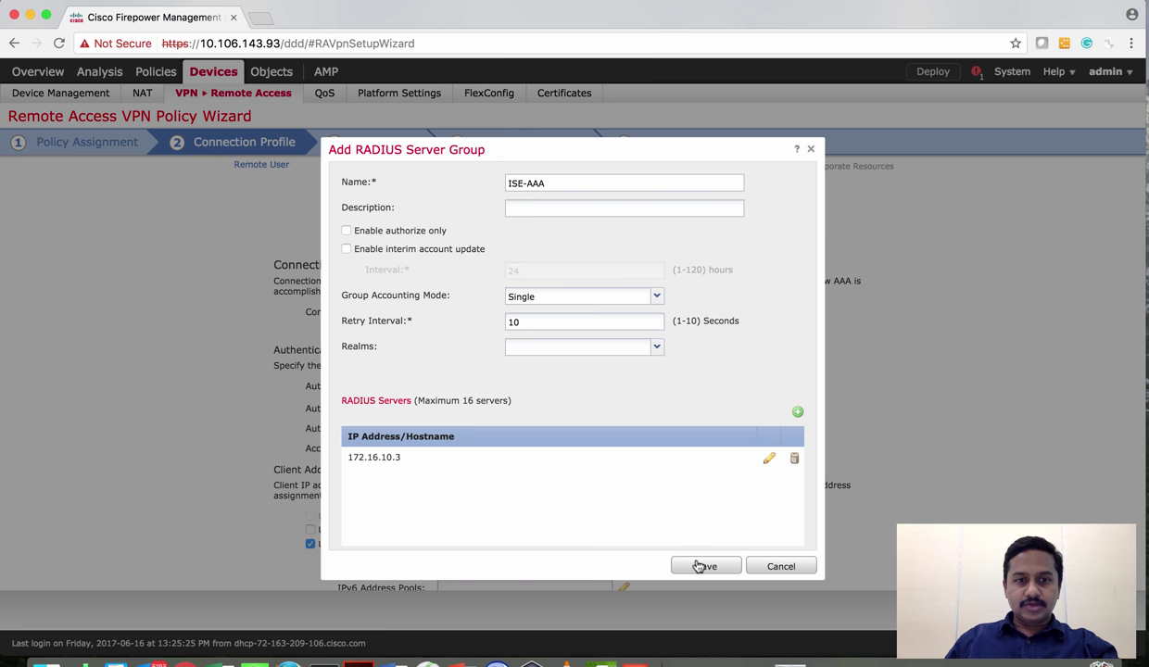
click(701, 566)
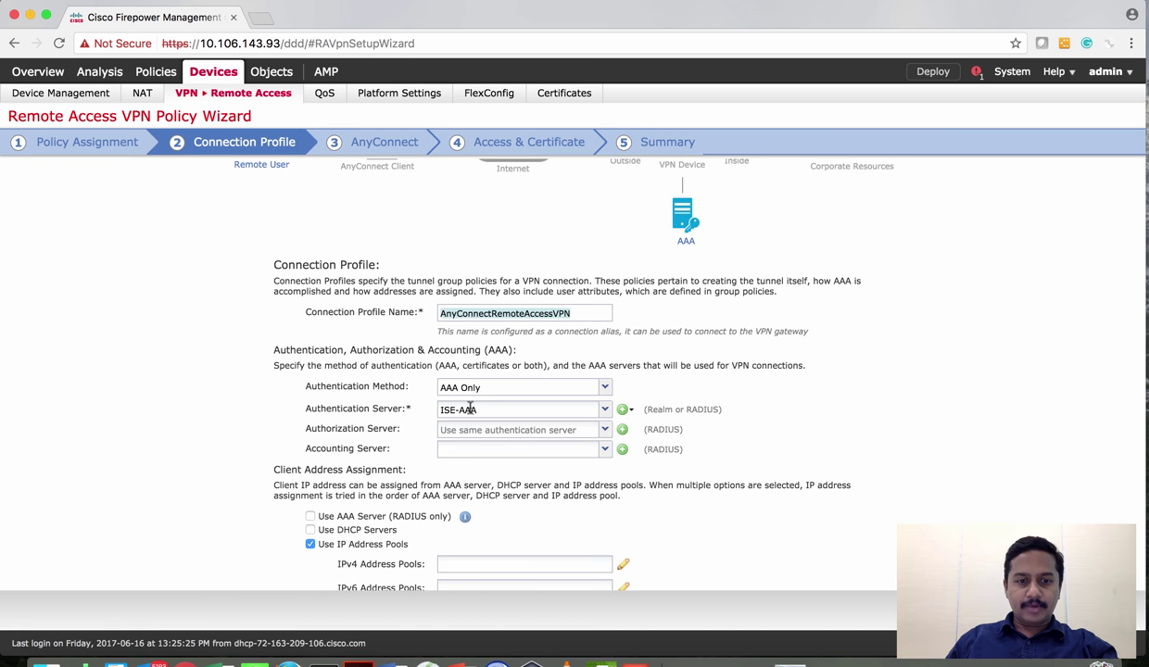
Bring up the IPv4 Address Pools picker further down the Connection Profile page
scroll(704, 498, down, 2)
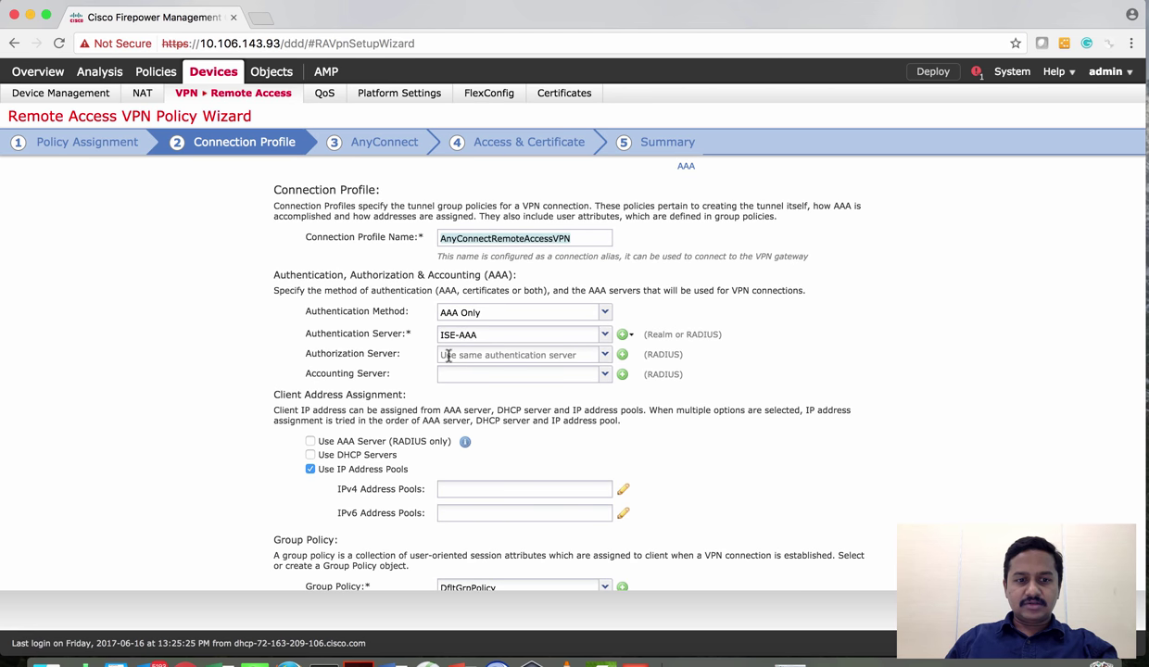
mouse_move(455, 354)
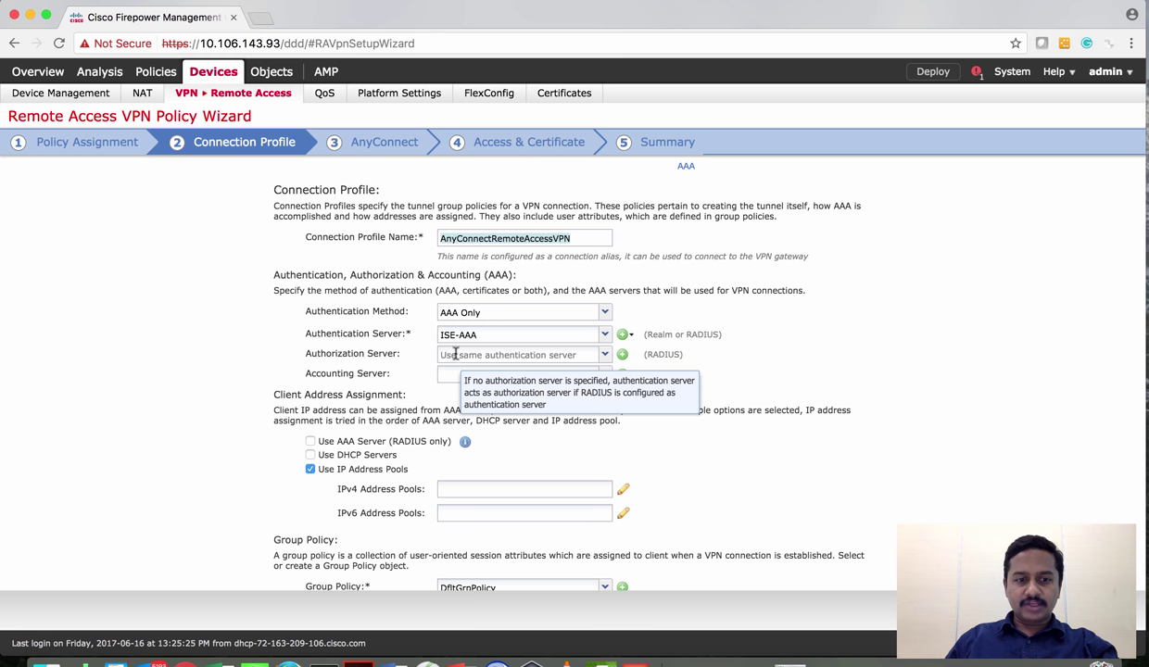
scroll(482, 408, down, 1)
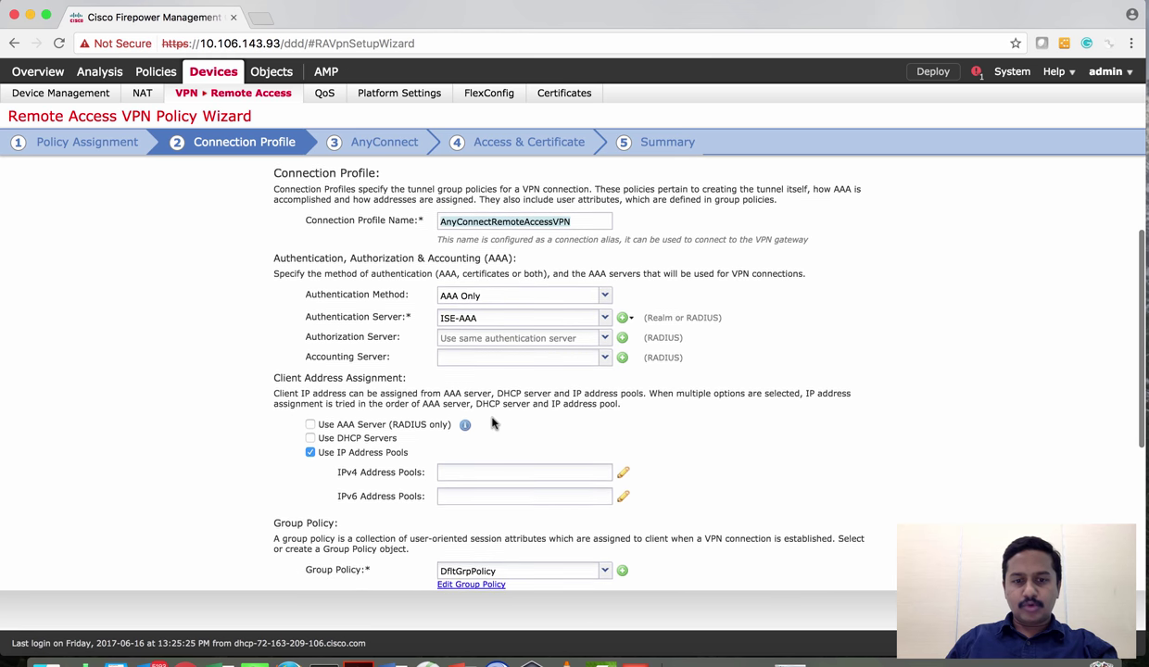
scroll(492, 422, down, 2)
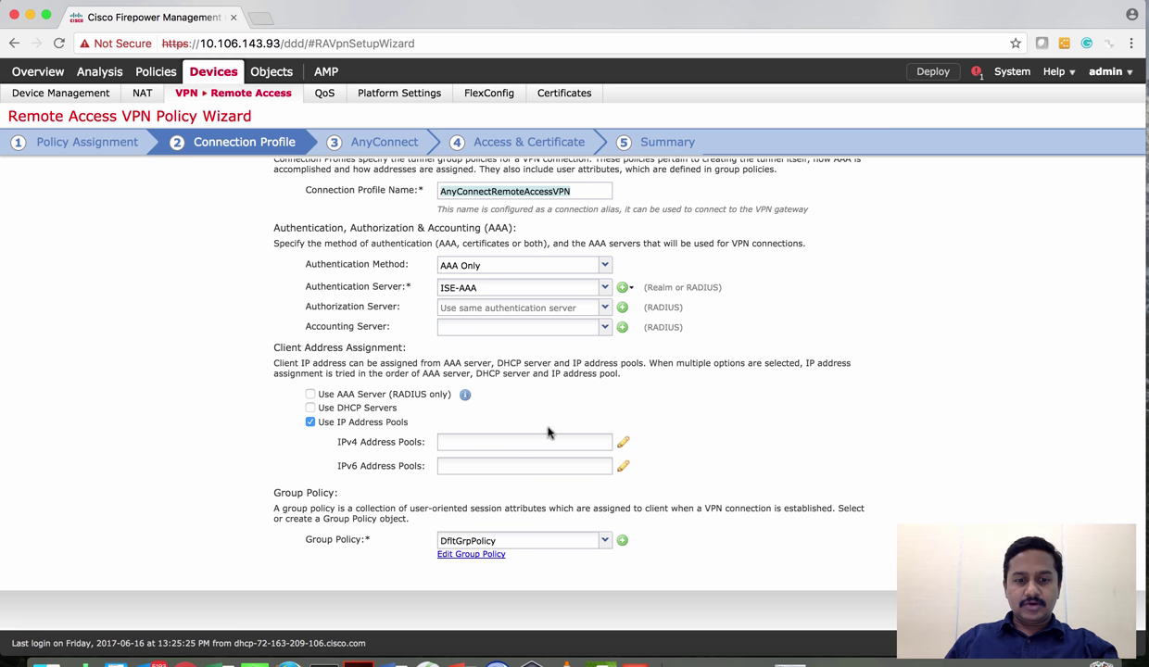
click(623, 443)
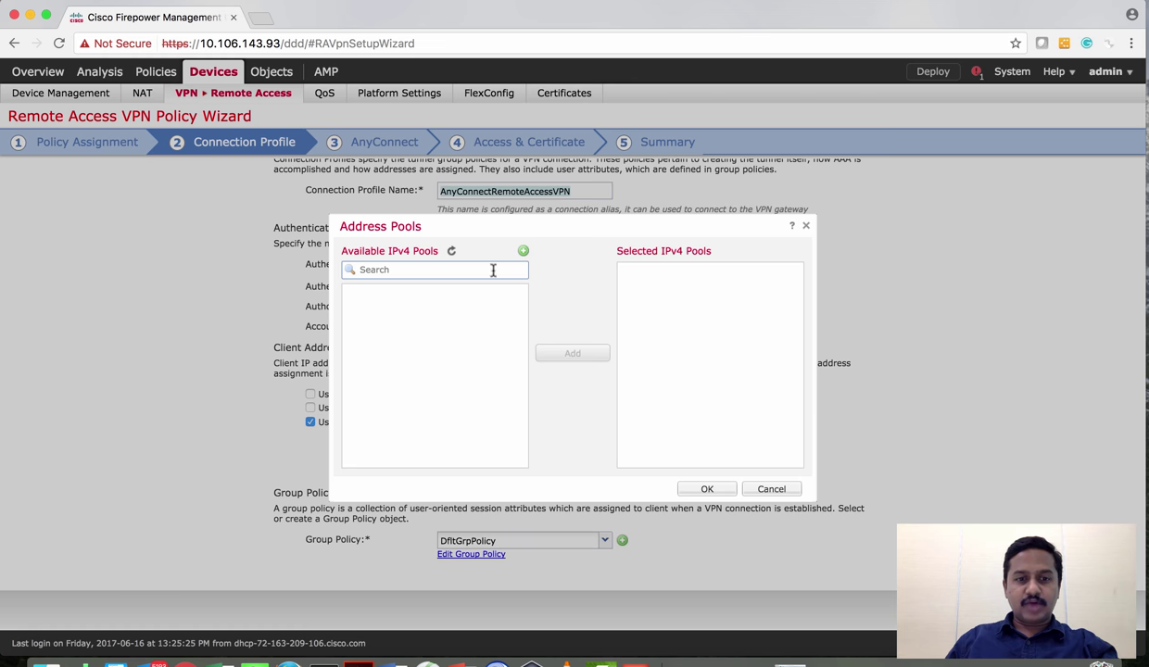
Create IPv4 pool VPN-IP-Pool1 with range 10.10.10.1-10.10.10.20 and mask 255.255.255.0
click(524, 251)
click(446, 267)
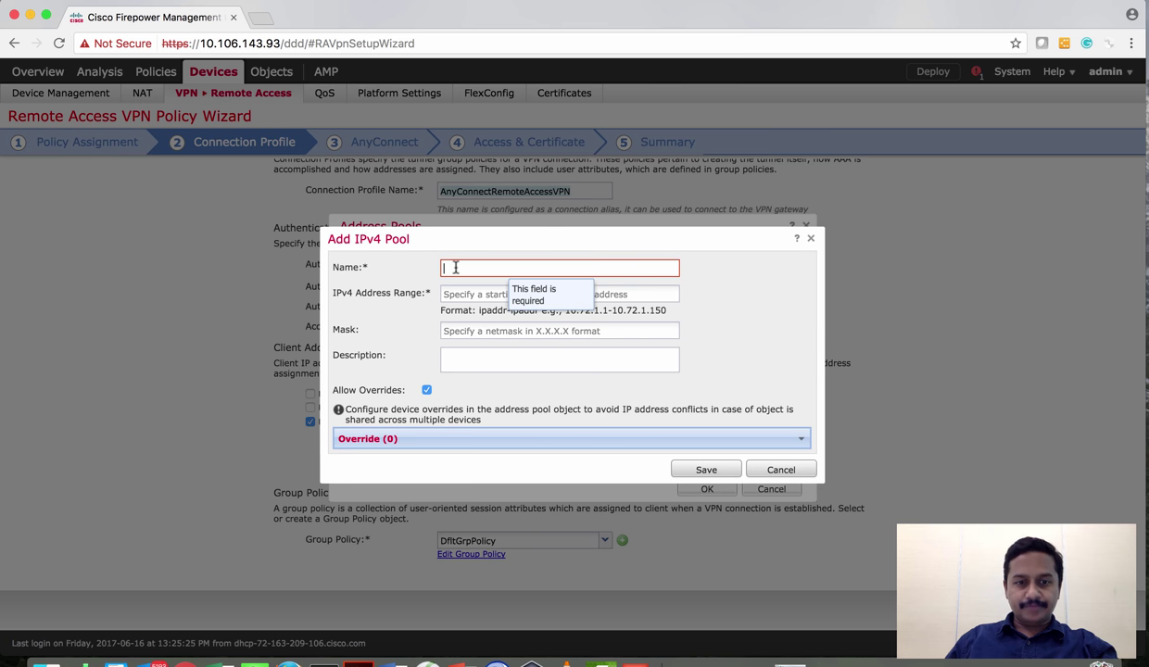
text(VPN-IP-POO)
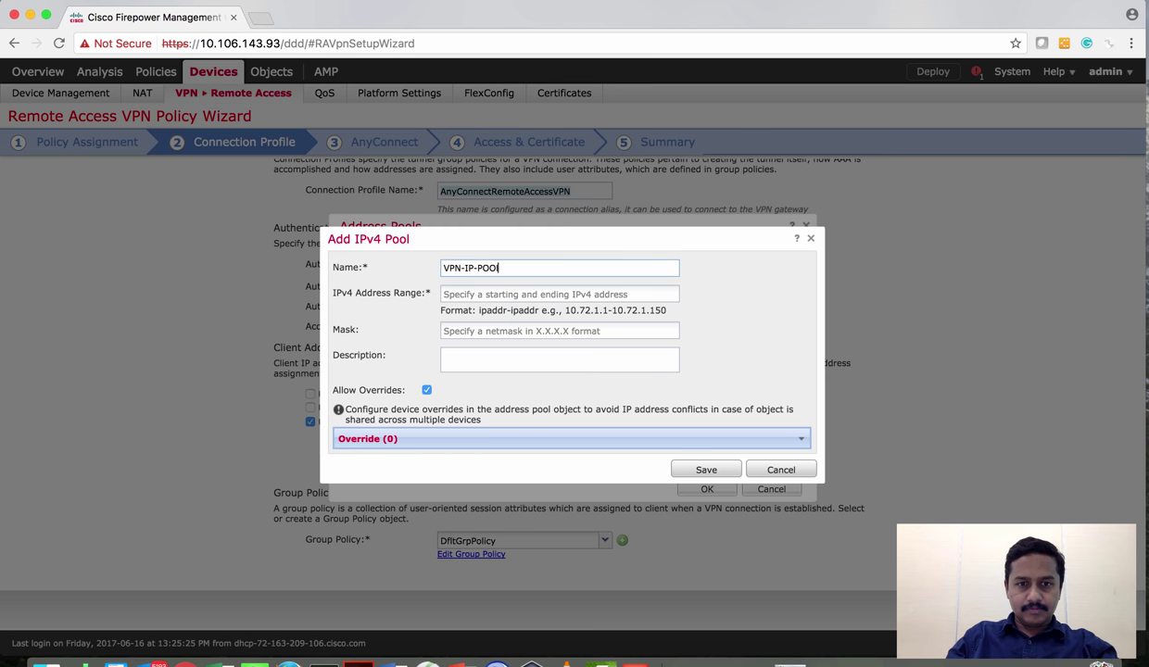
text(L)
key(BackSpace)
key(BackSpace)
text(ol1)
key(Tab)
text(10.10.10.1-10.10.010.20)
key(Tab)
text(25)
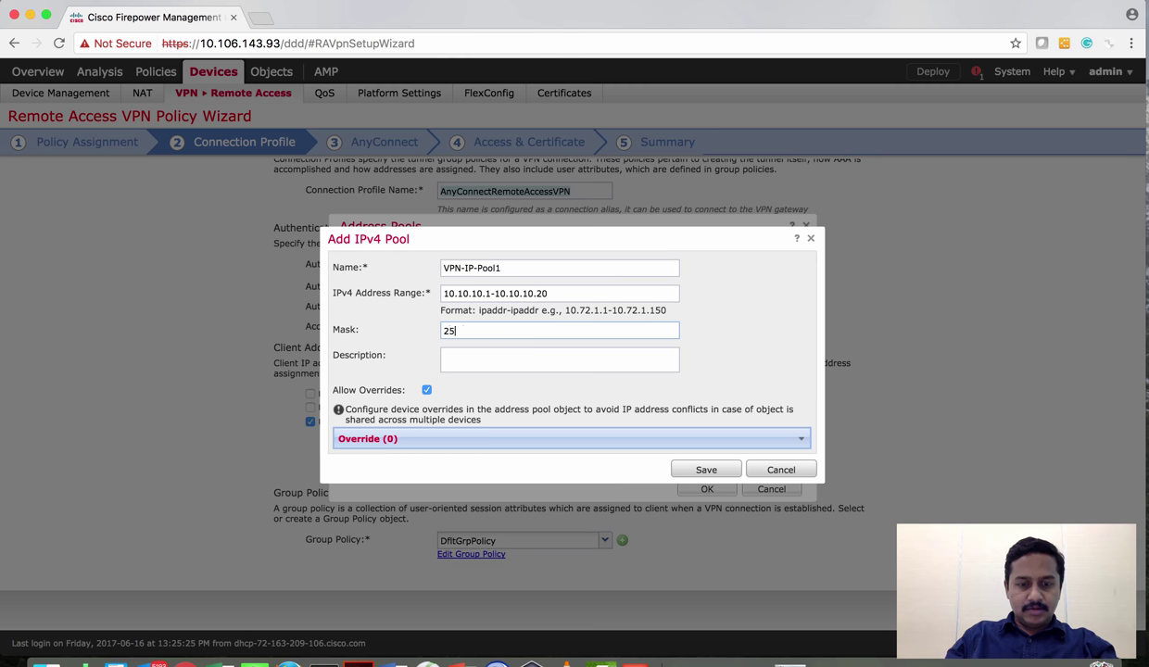
text(5.255.0)
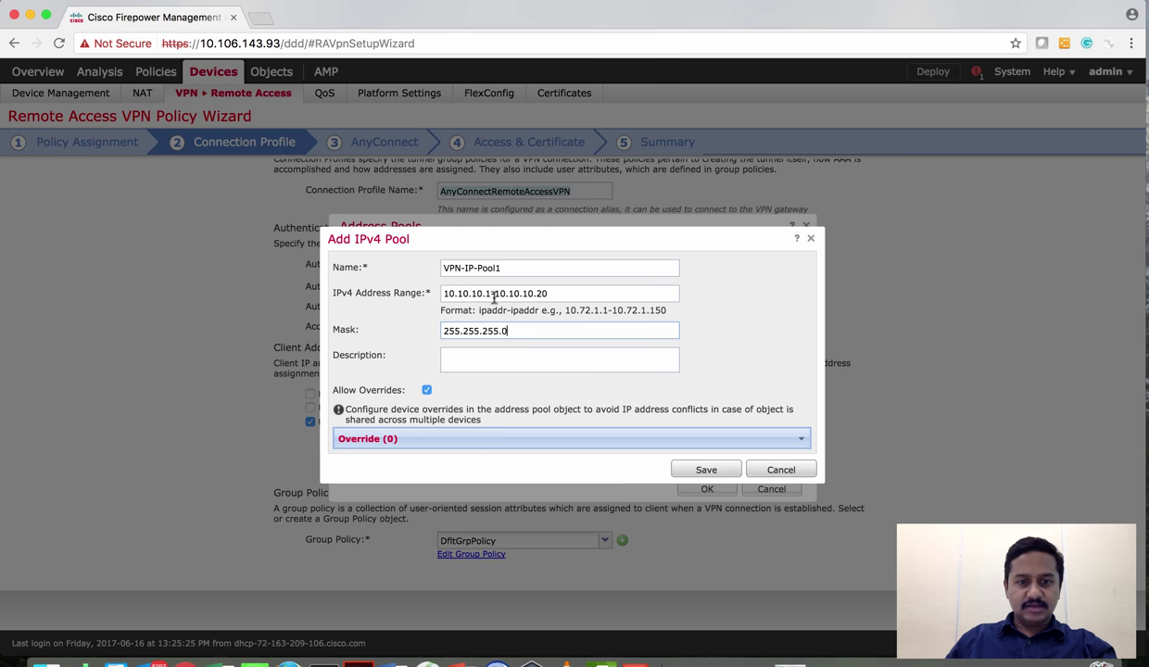
click(704, 470)
Add VPN-IP-Pool1 to the selected pools and confirm it for the connection profile
click(387, 294)
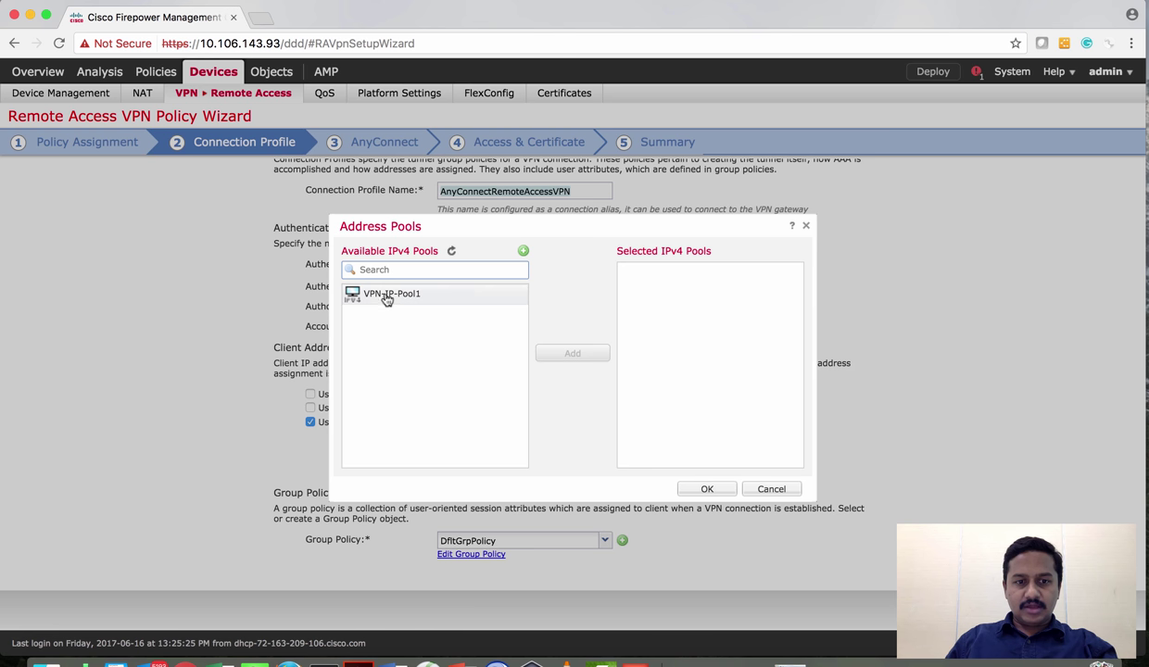
click(573, 353)
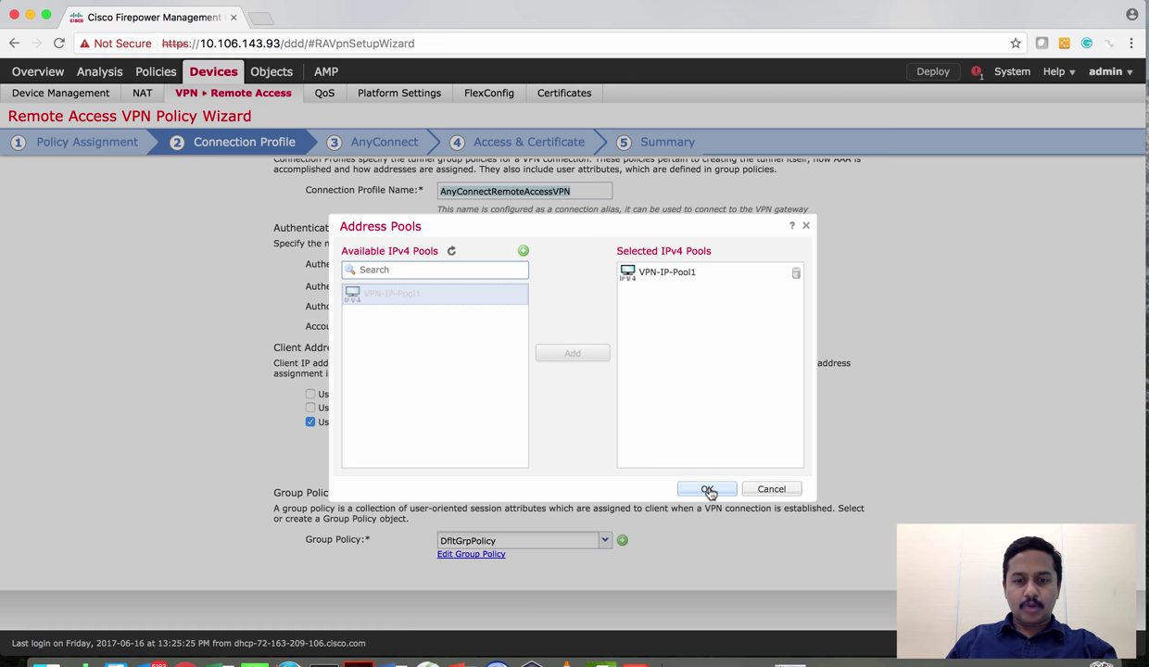
click(708, 488)
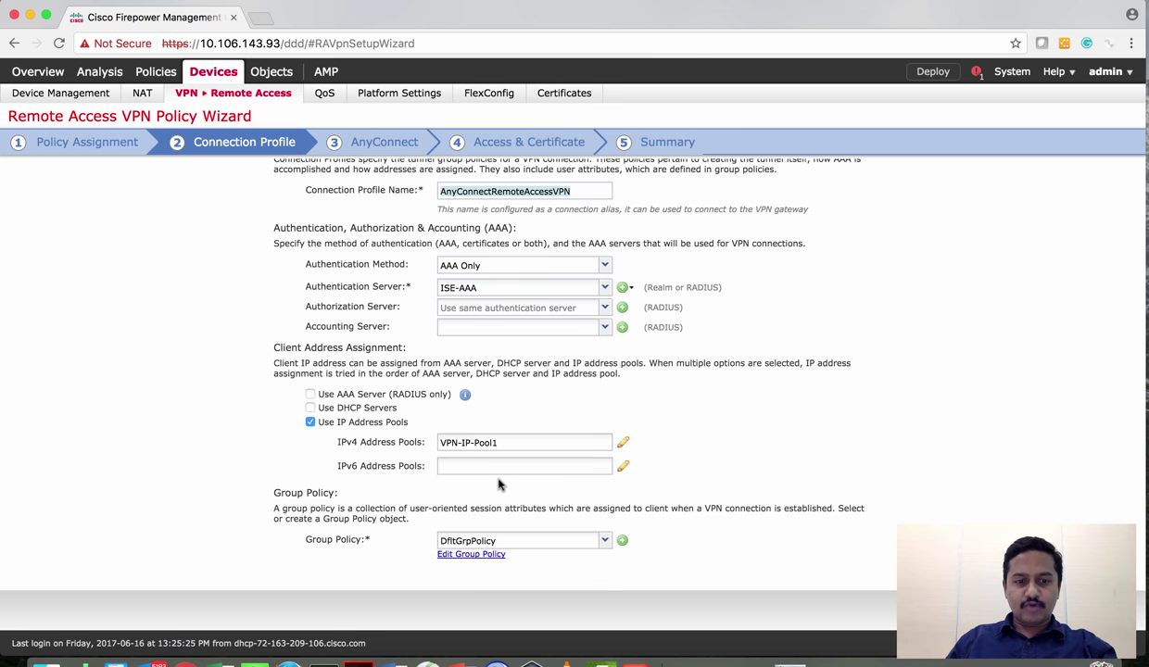
scroll(486, 470, down, 1)
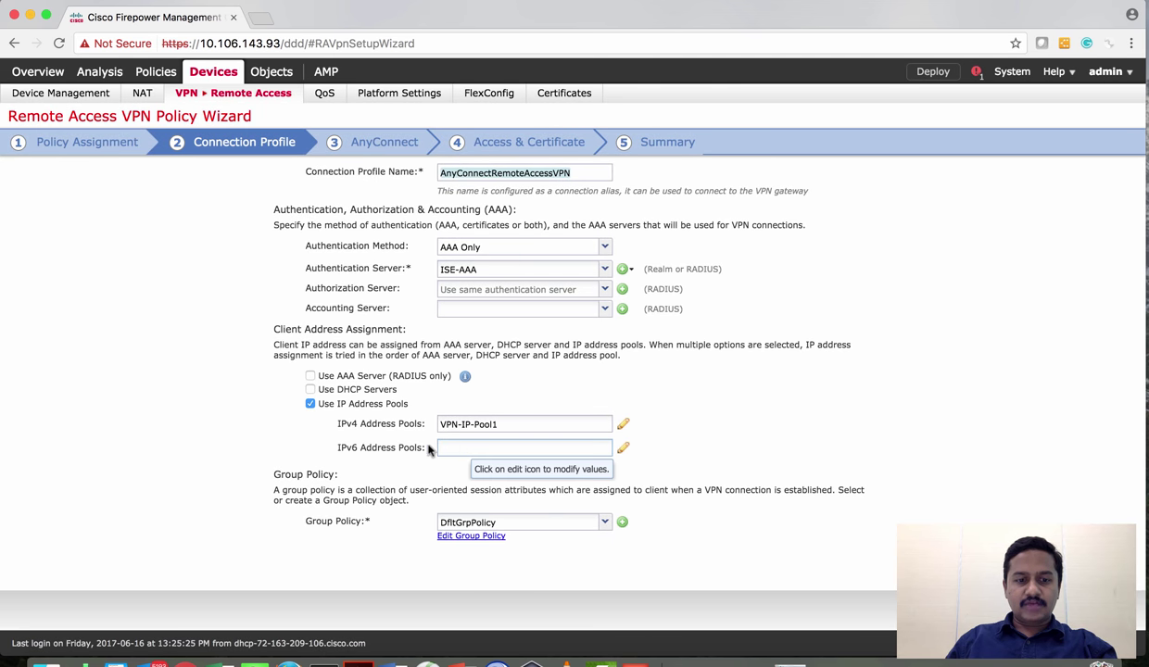
scroll(404, 463, down, 2)
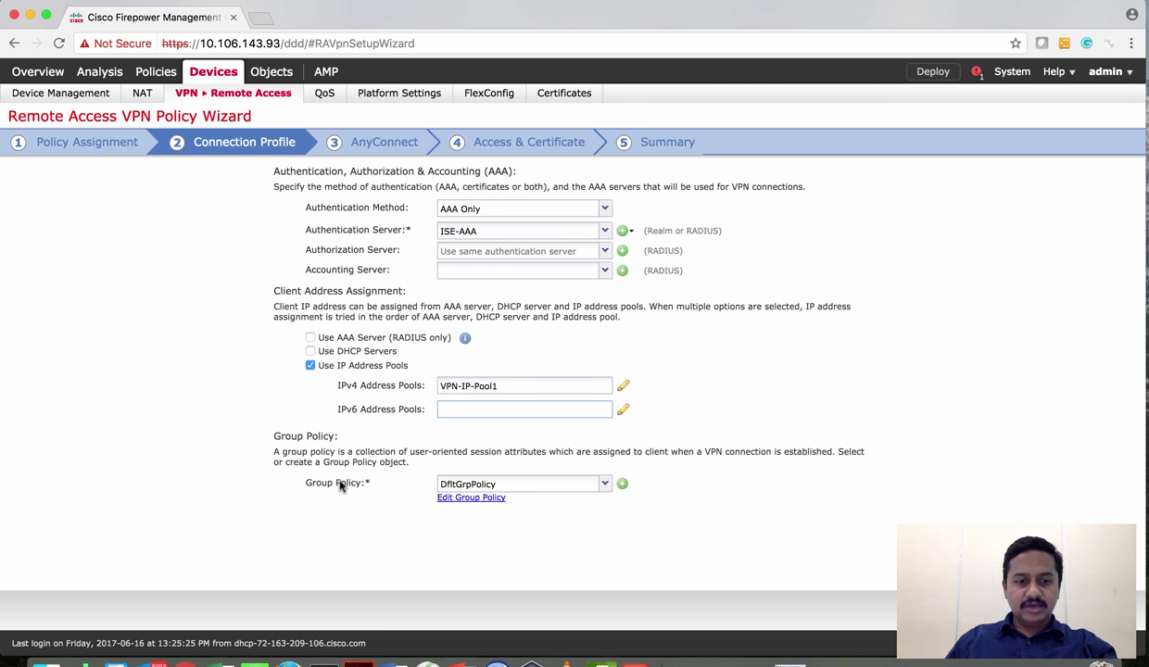
click(466, 482)
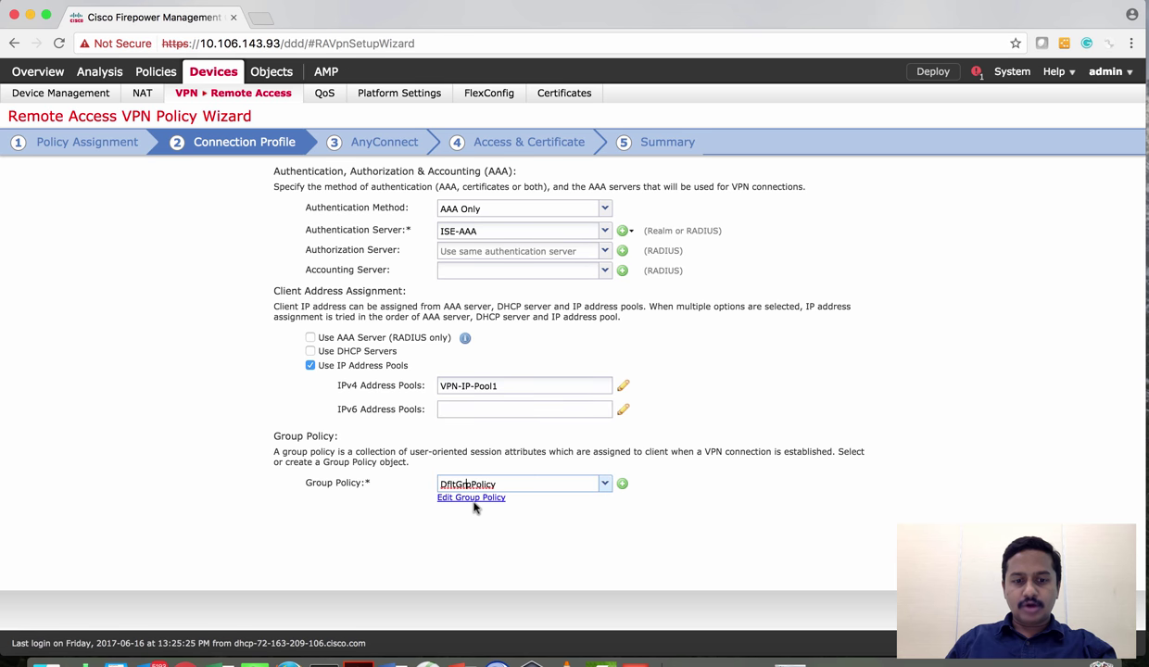
click(623, 485)
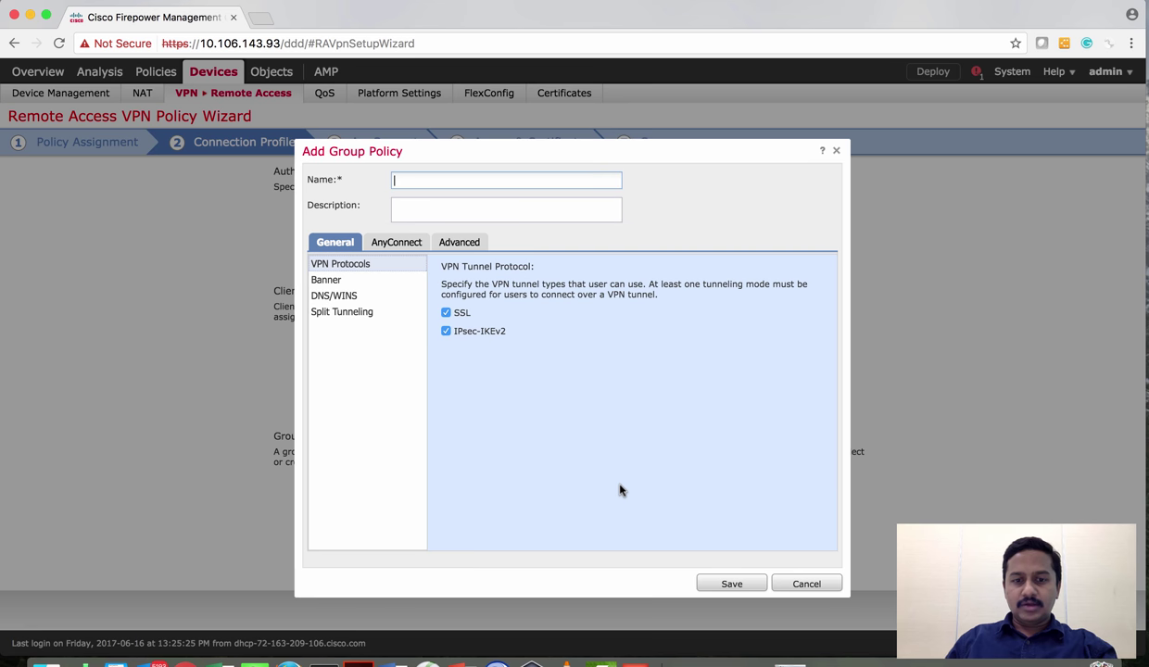
click(787, 584)
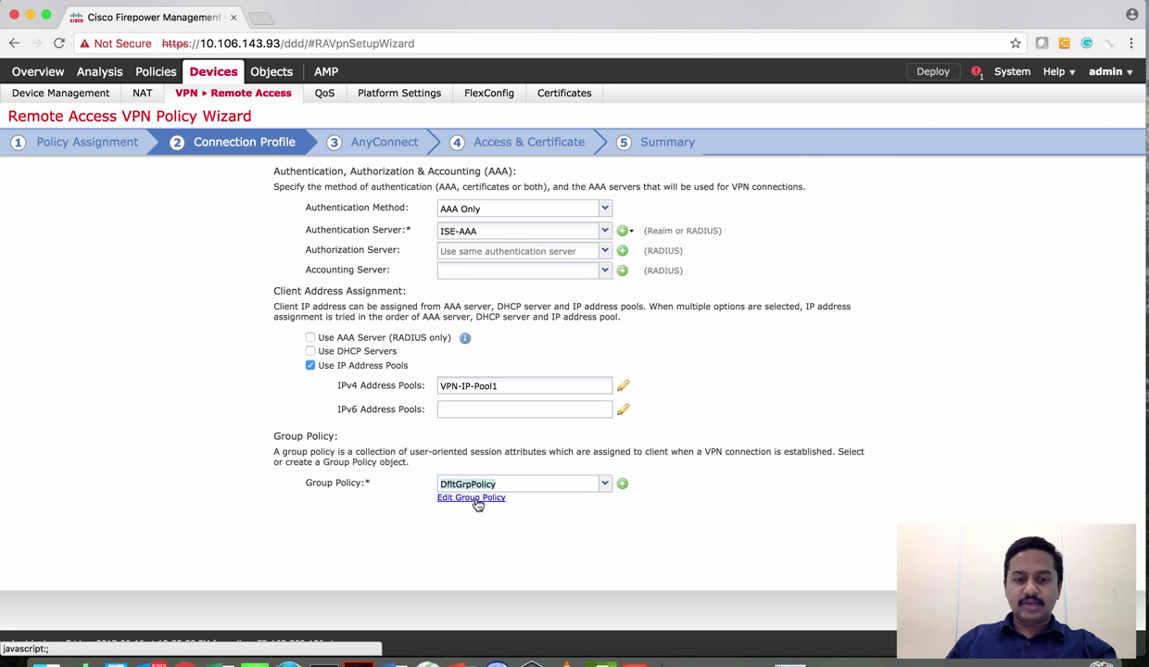
Give DfltGrpPolicy the banner 'You have logged into AnyConnect VPN' and view its DNS/WINS settings
click(477, 504)
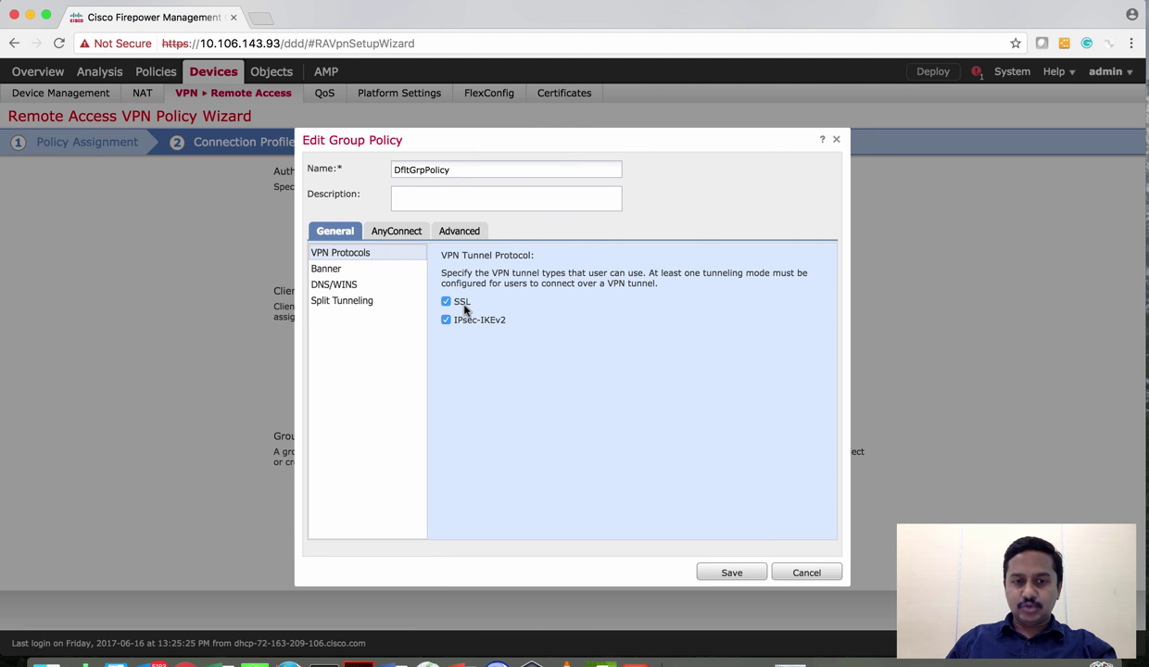
click(389, 274)
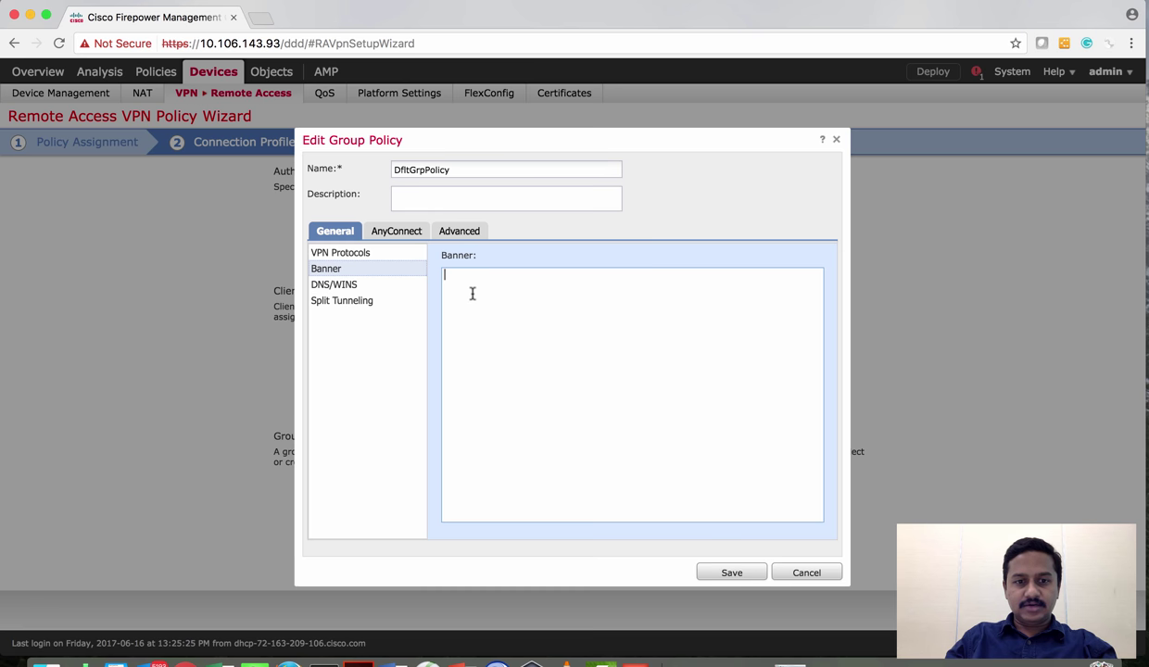
click(472, 293)
text(You have logg)
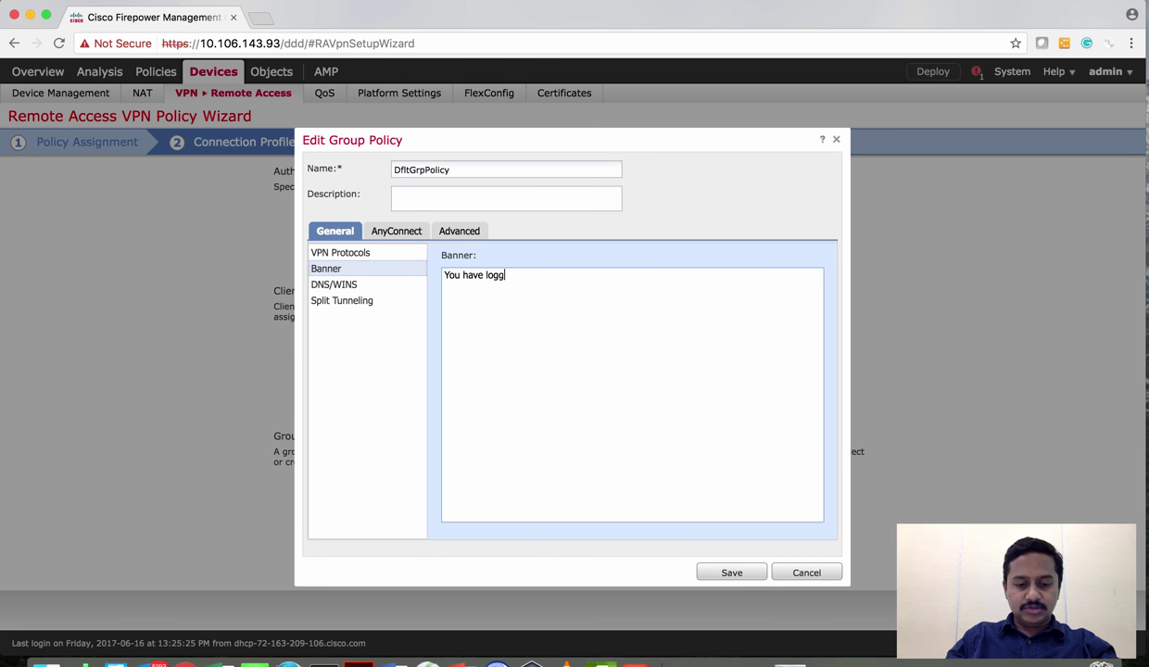
text(ed into )
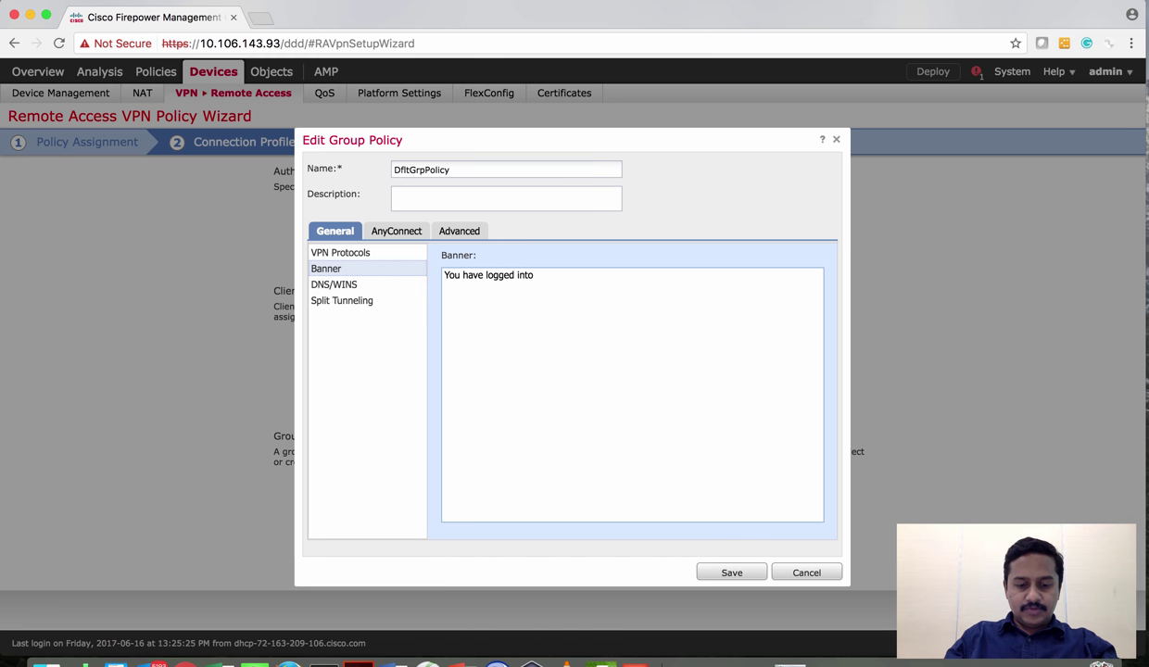
text(AnyConne)
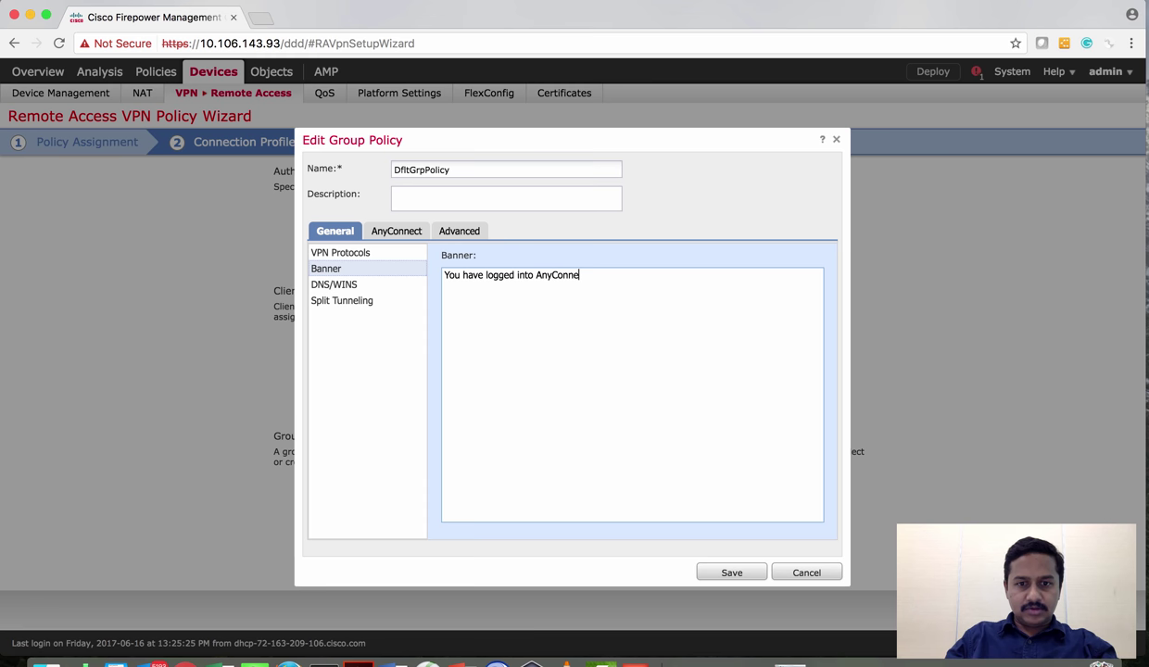
text(ct VPN)
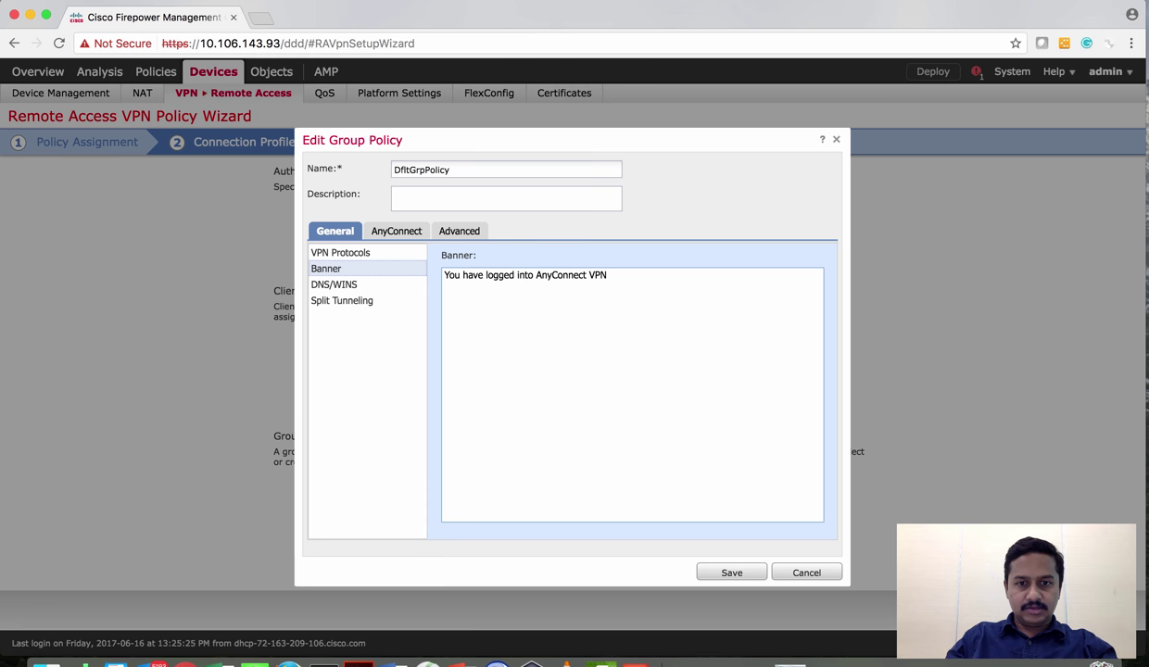
click(339, 285)
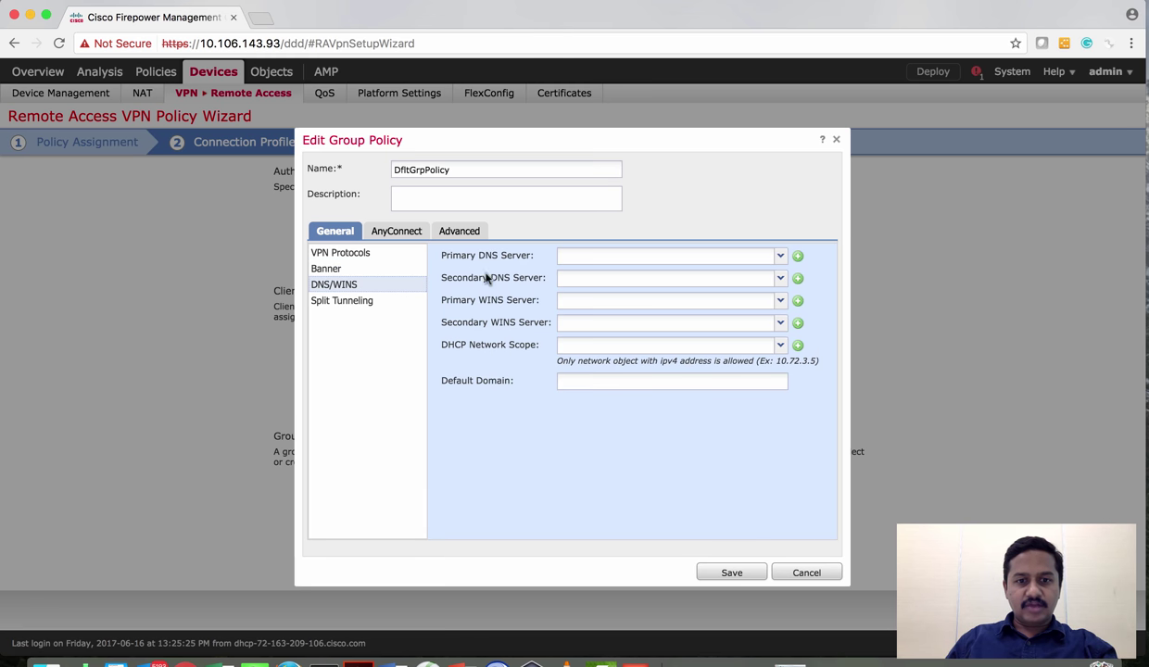
Set DfltGrpPolicy's IPv4 split tunneling to 'Tunnel networks specified below'
click(352, 312)
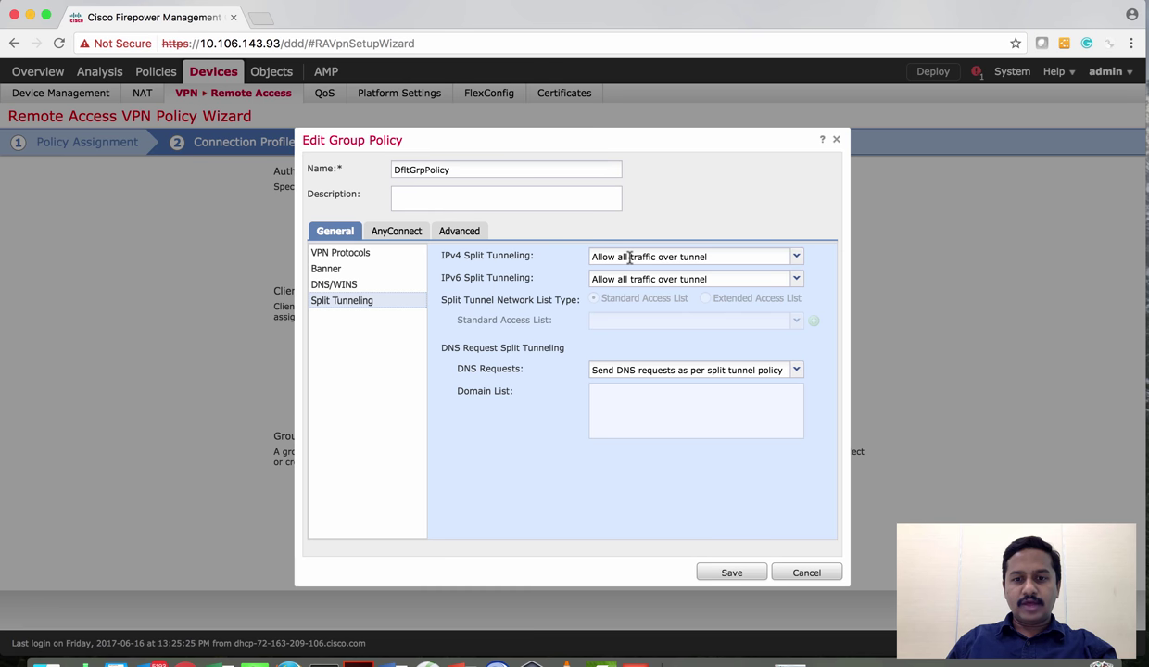
click(779, 258)
click(775, 257)
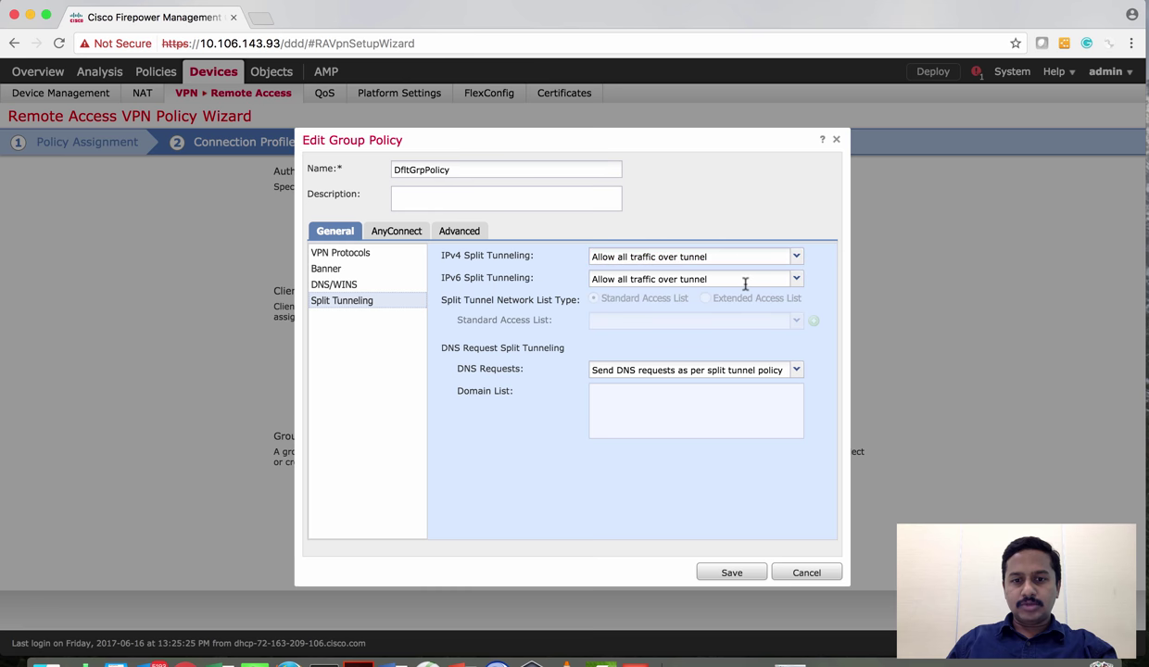
click(776, 258)
click(749, 274)
click(777, 258)
click(734, 288)
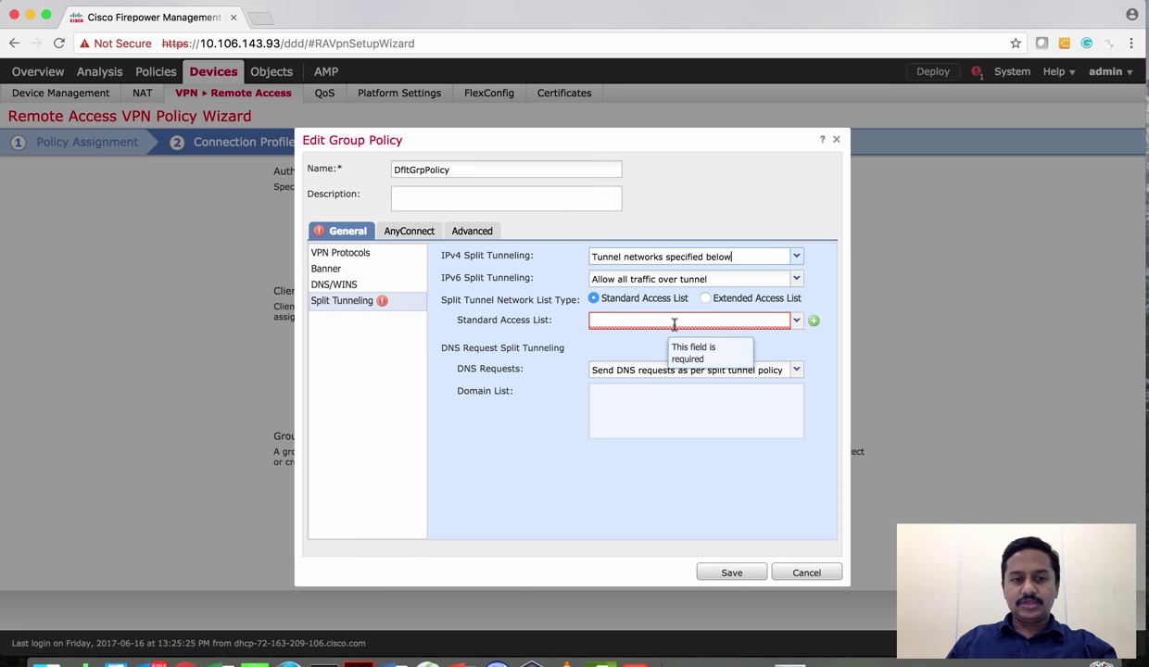
Create standard access list Split-Tunnel1 with an Allow entry for 172.16.10.0/24 and save it
click(814, 321)
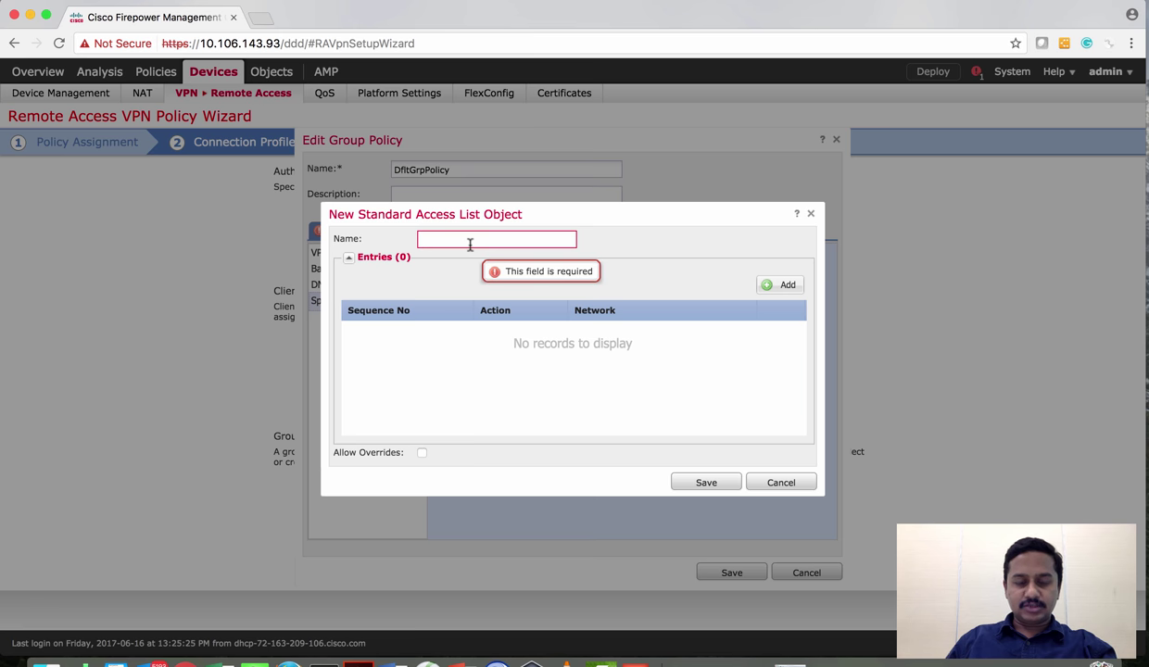
text(Split)
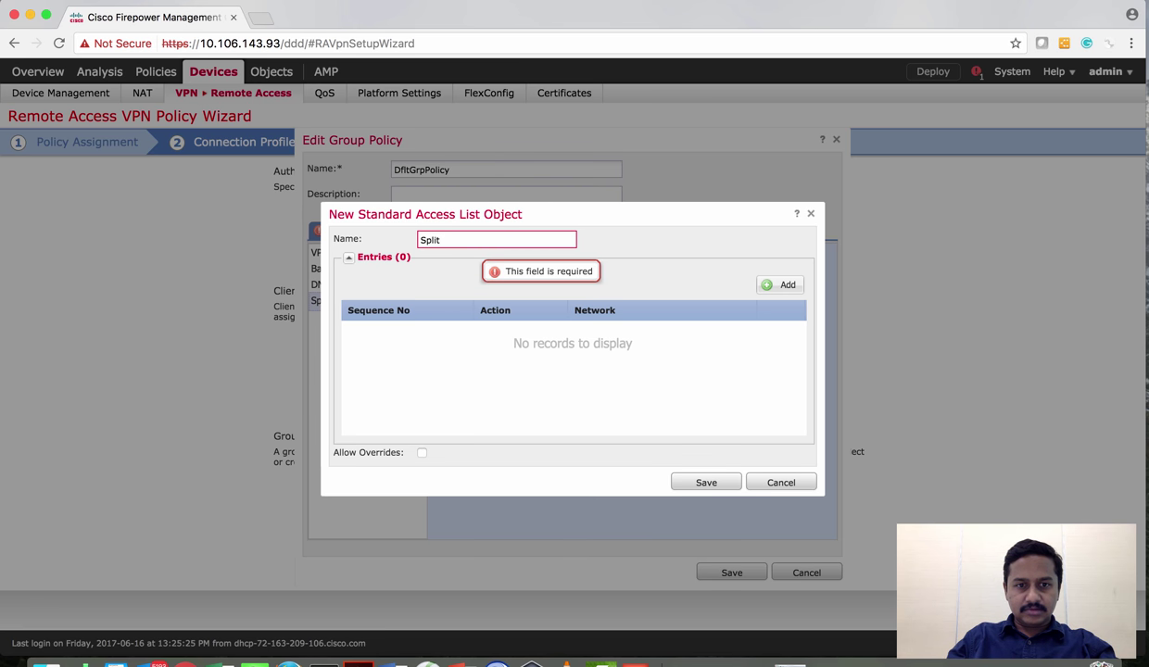
text(-Tun)
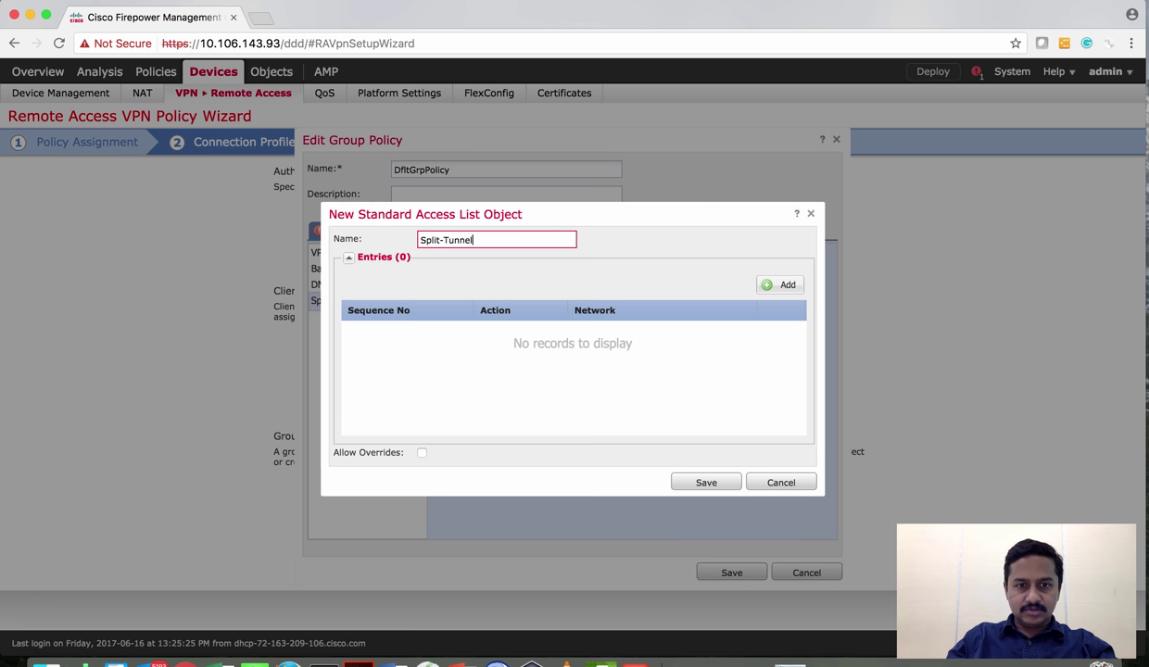
text(nel)
click(779, 285)
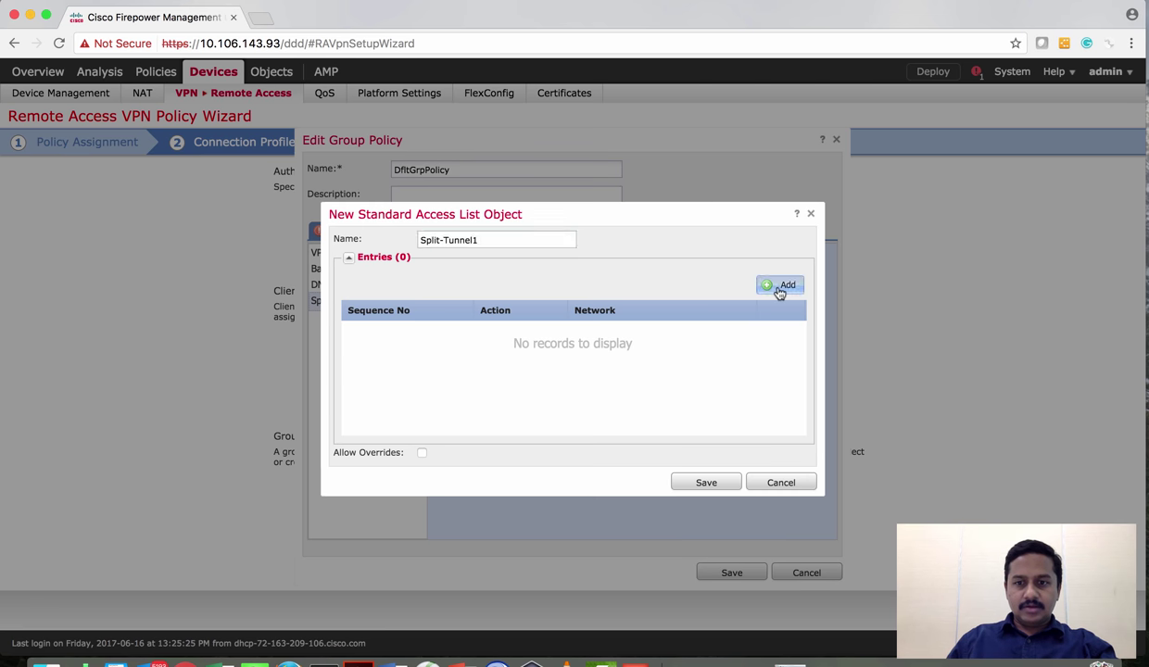
click(672, 484)
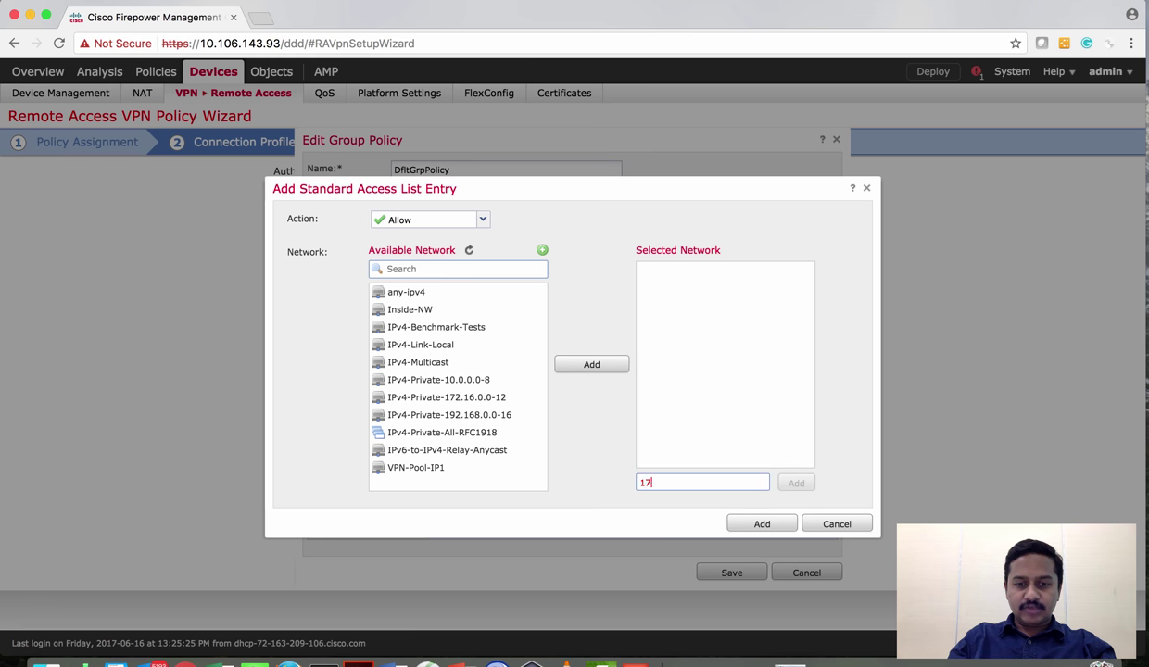
text(6.10.)
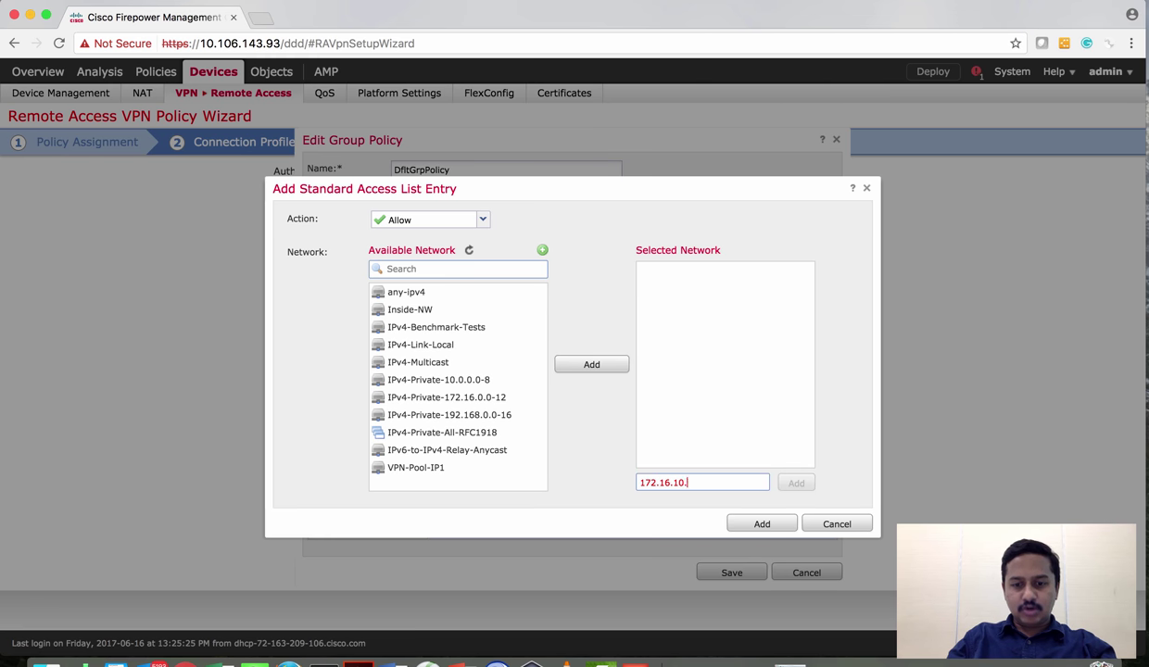
text(0/24)
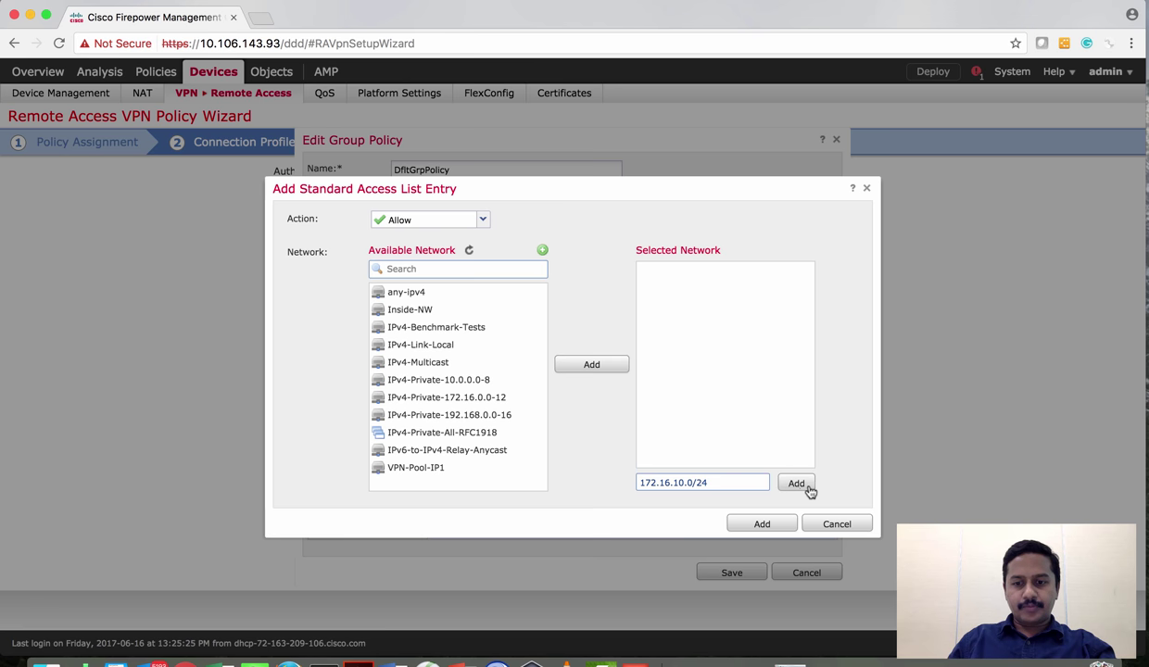
click(810, 489)
click(762, 525)
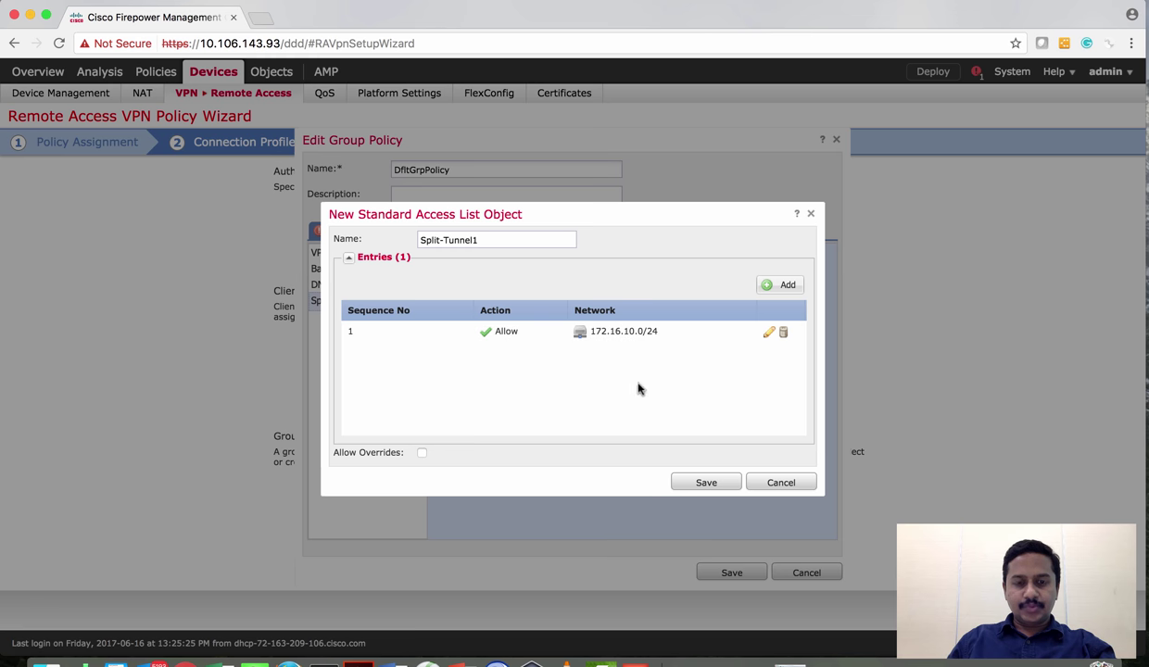
click(701, 485)
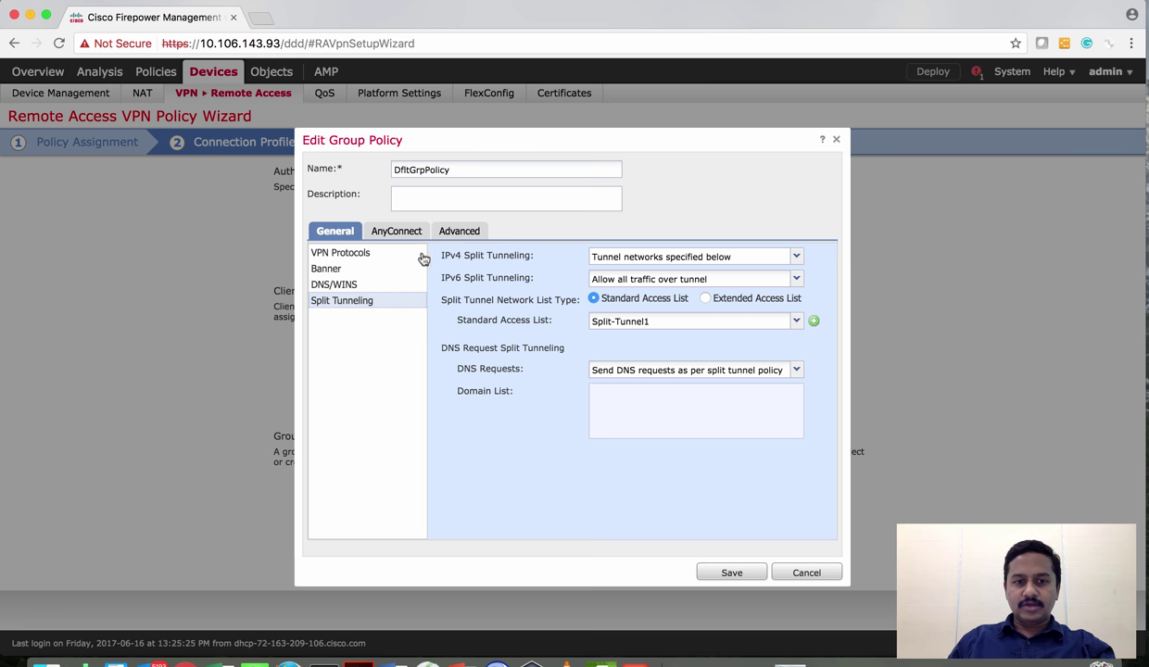
Leave the DNS Requests setting unchanged with Split-Tunnel1 in place and move to the AnyConnect settings
click(797, 371)
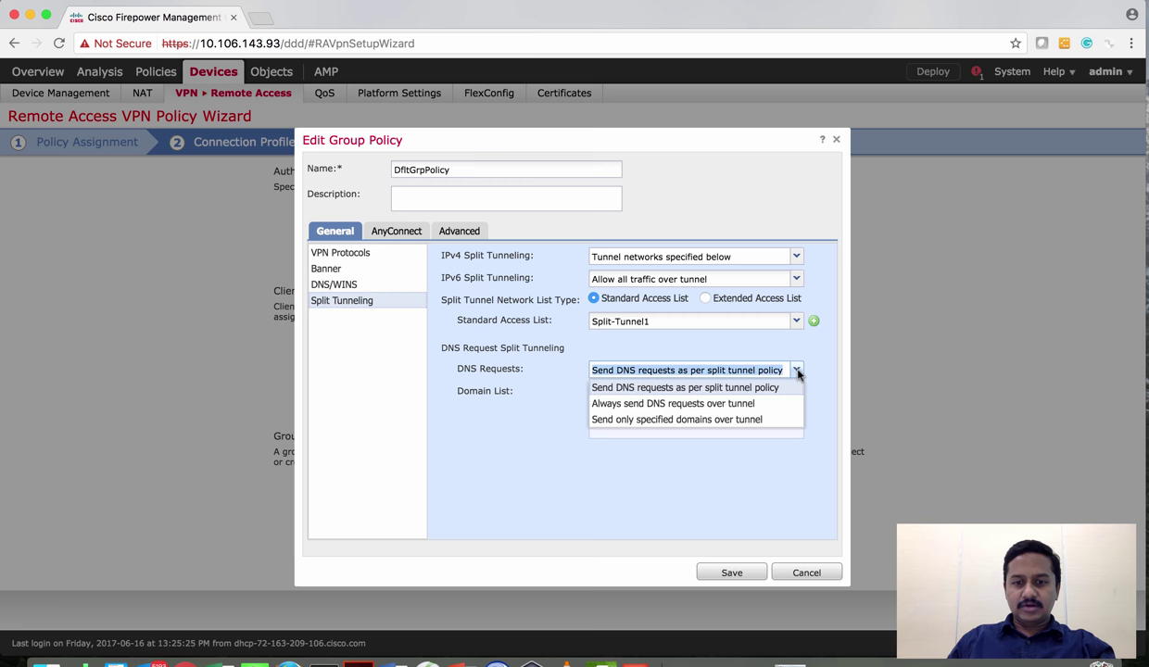
click(443, 339)
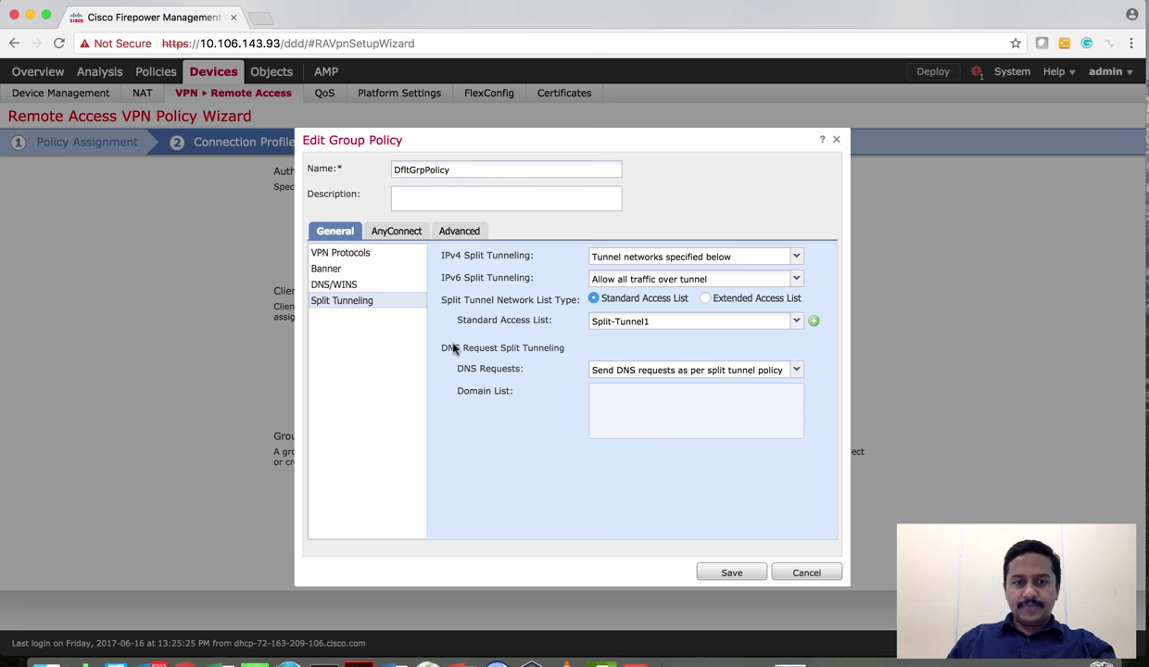
click(383, 234)
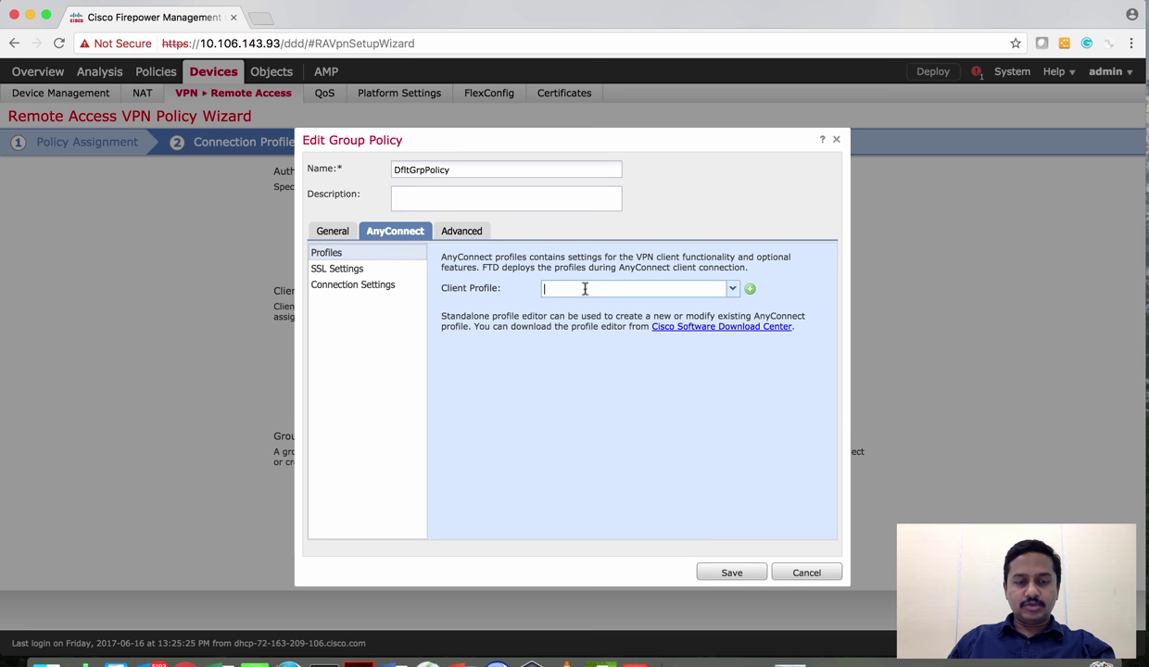
Add a new AnyConnect client profile named AnyConnect-Profile and browse for its file
click(714, 287)
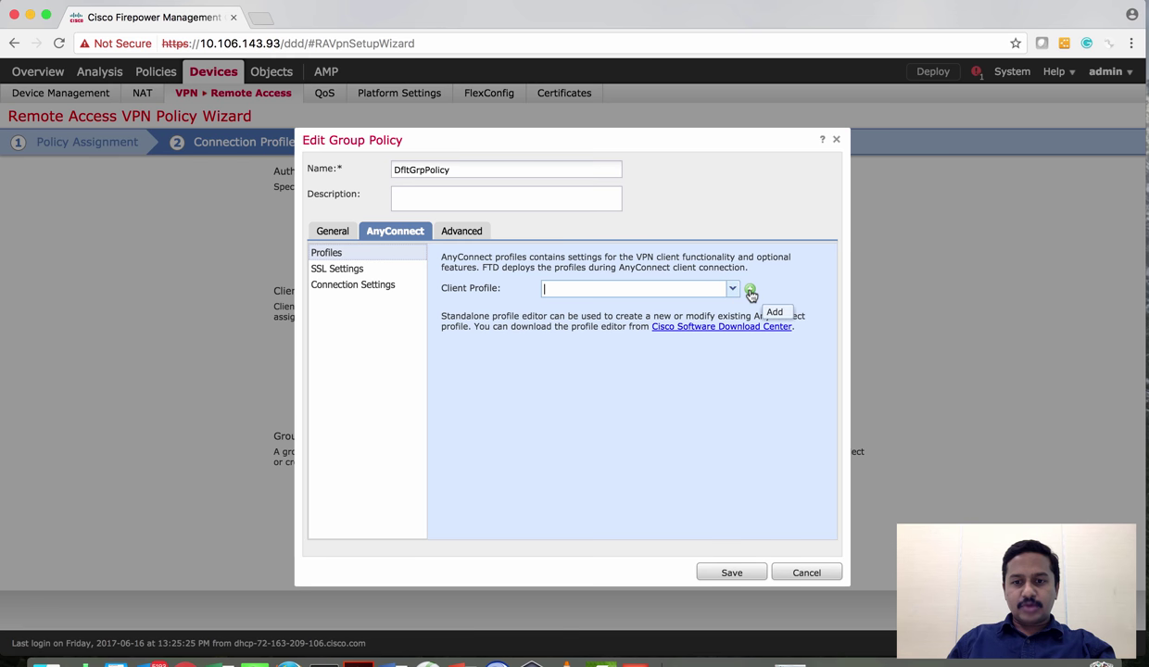
click(750, 292)
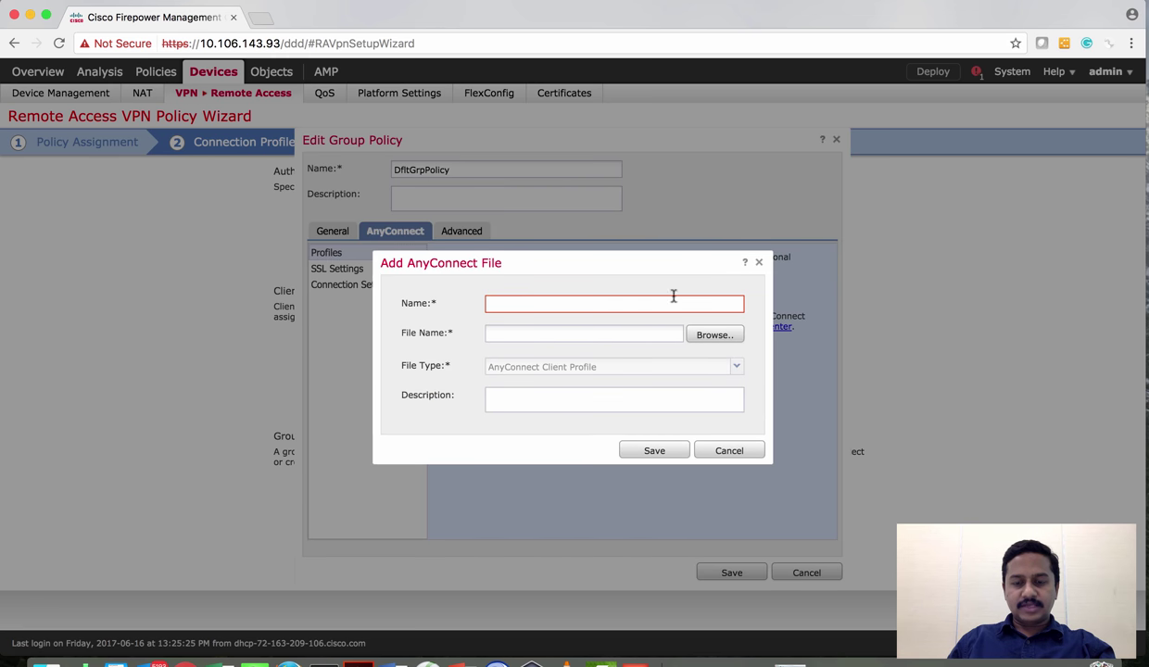
click(566, 302)
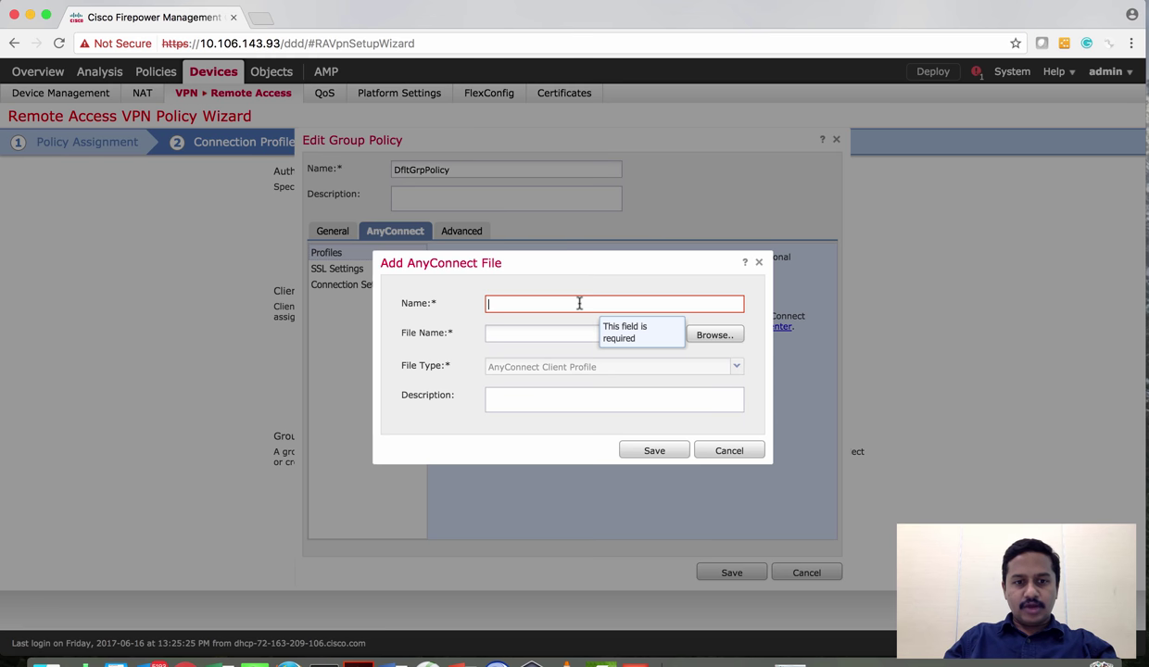
text(A)
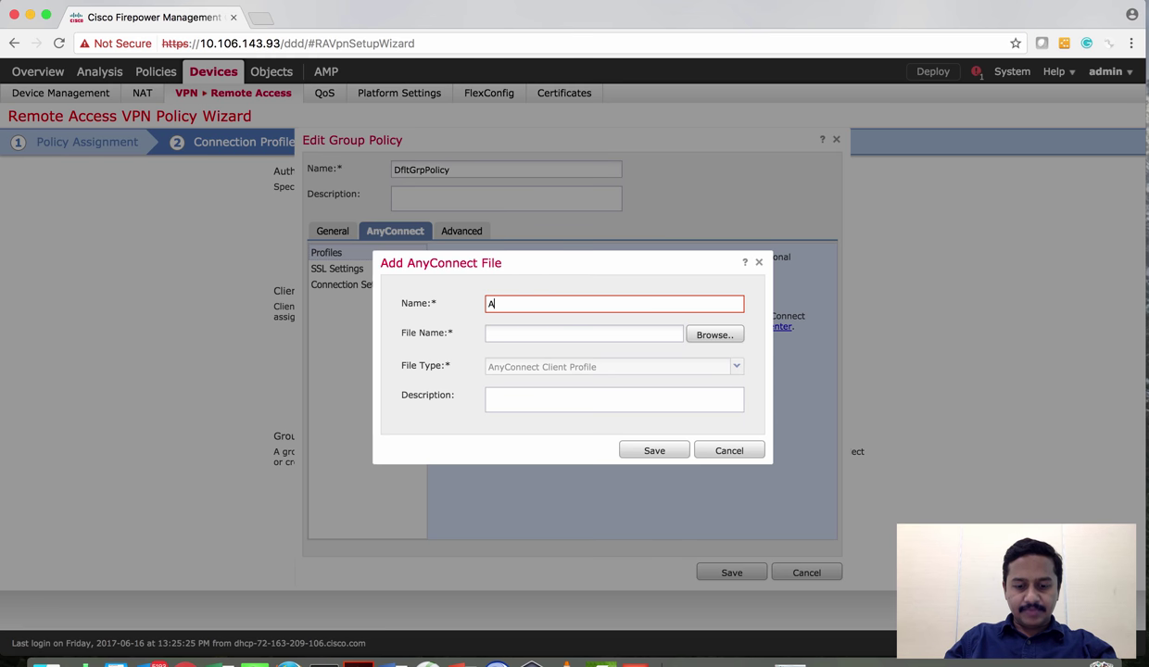
text(nyConnect)
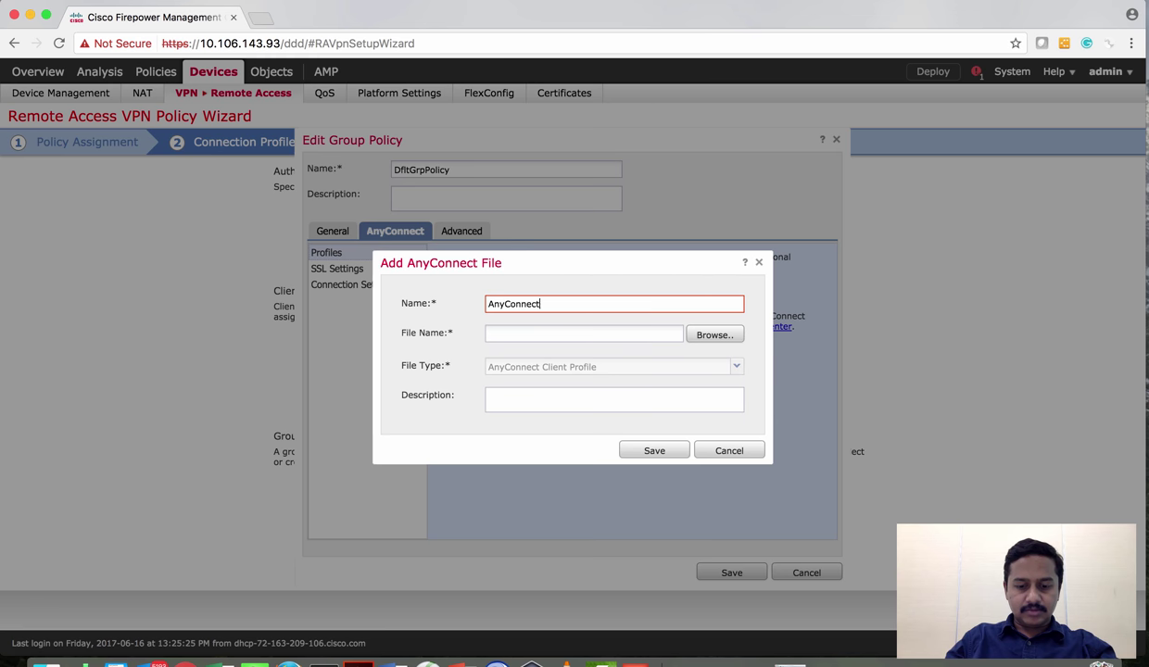
text(-Profile)
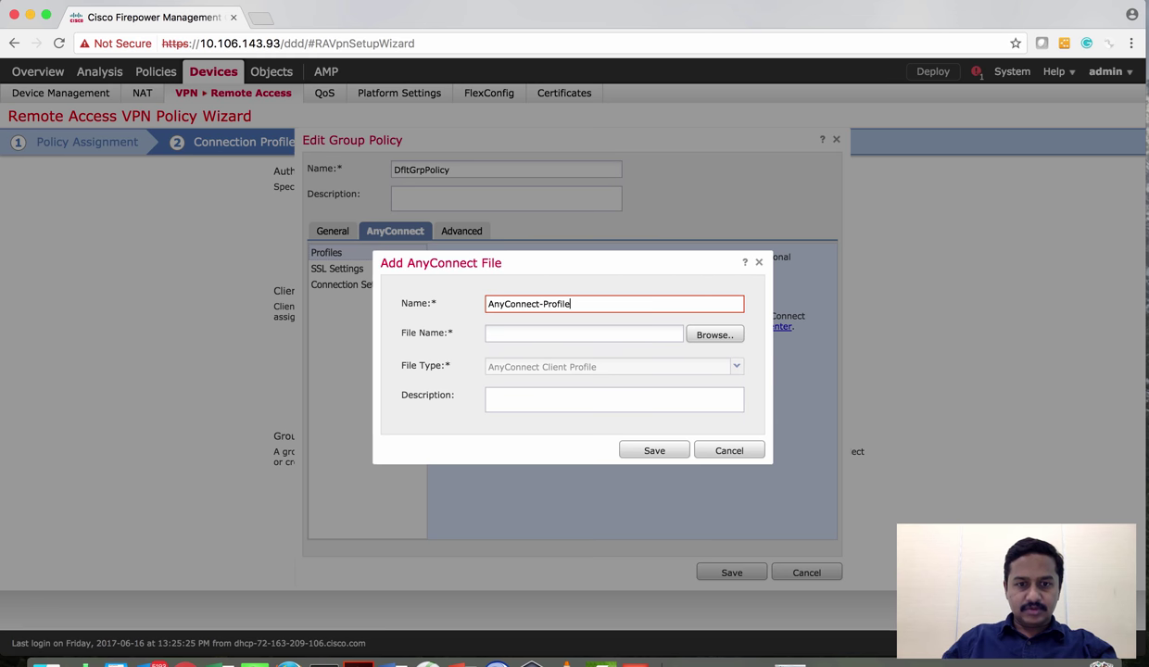
click(703, 337)
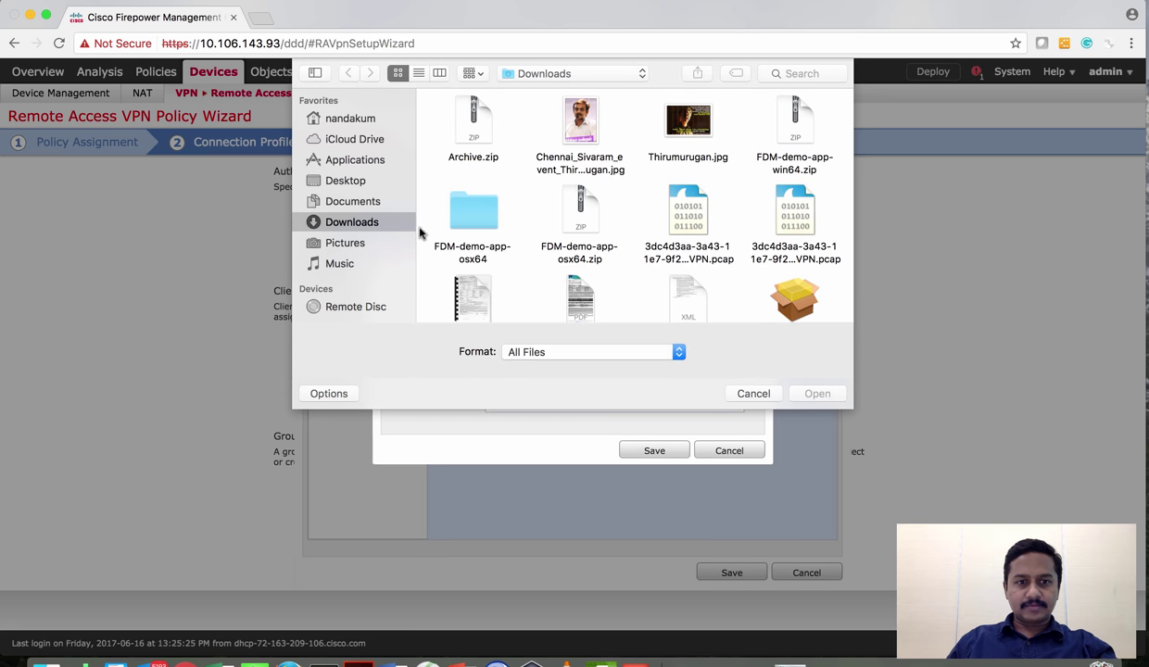
Choose AC.xml from Documents > Images > AnyConnect as the AnyConnect-Profile file and save it
click(369, 209)
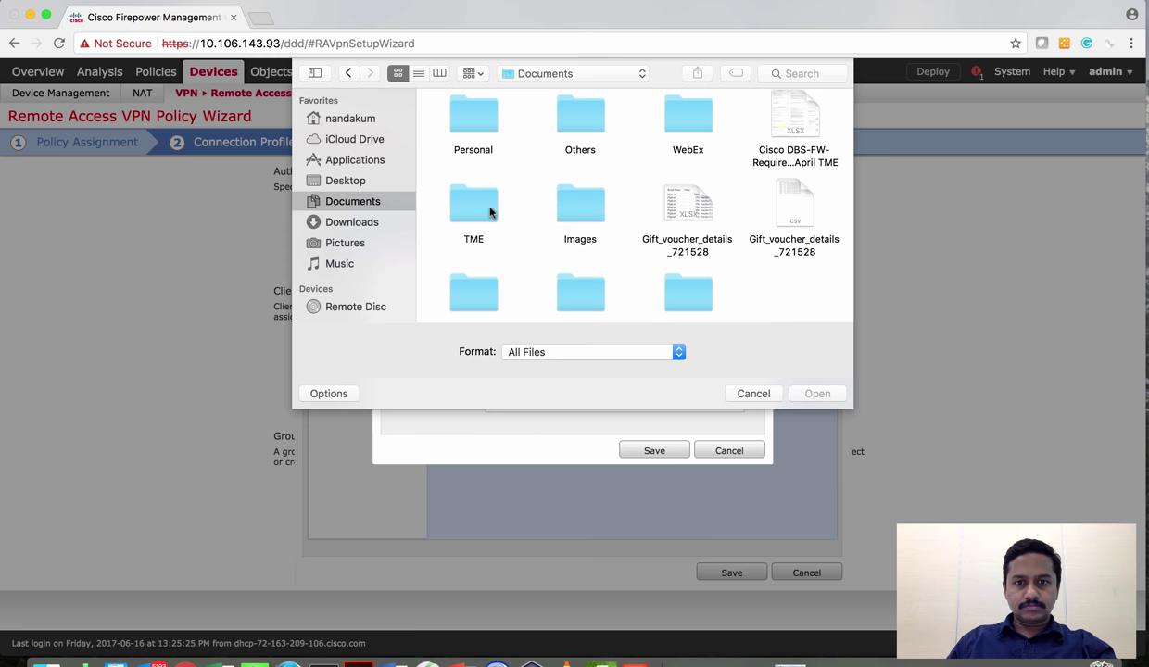
double_click(454, 206)
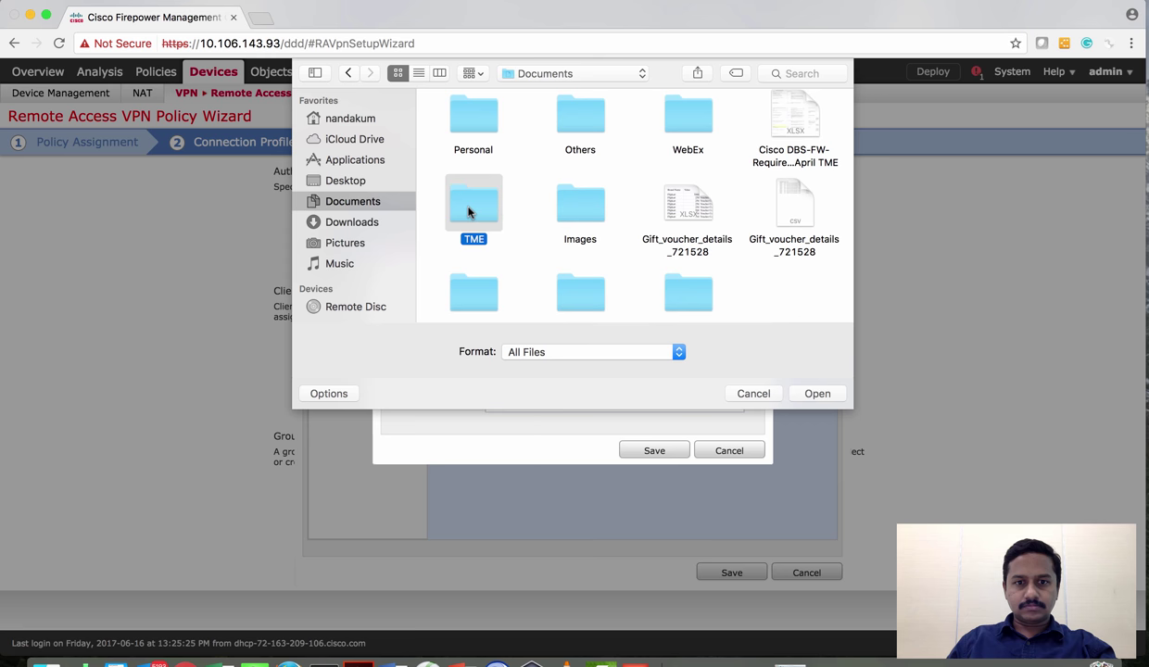
click(349, 73)
double_click(582, 202)
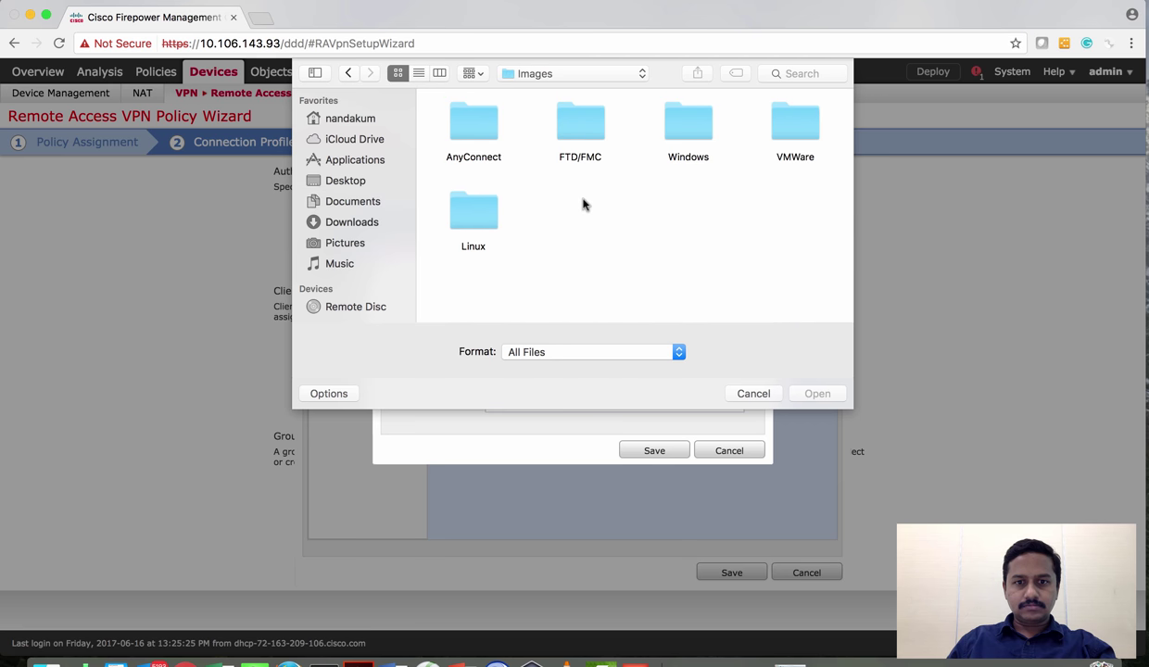
double_click(454, 130)
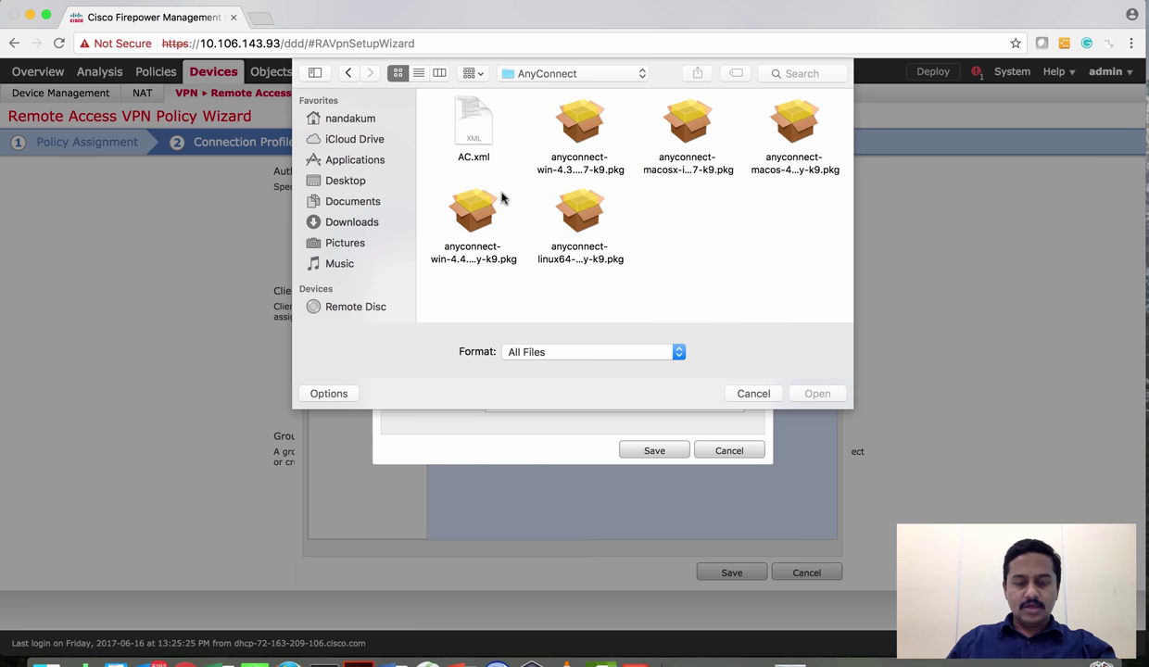
click(472, 129)
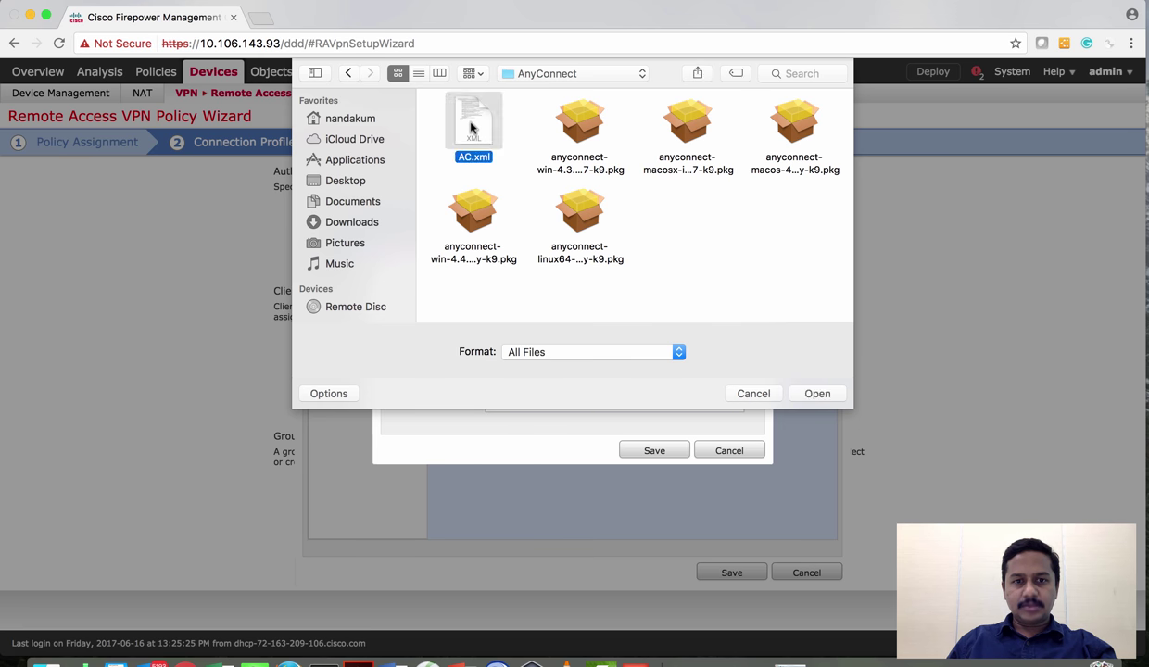
click(816, 393)
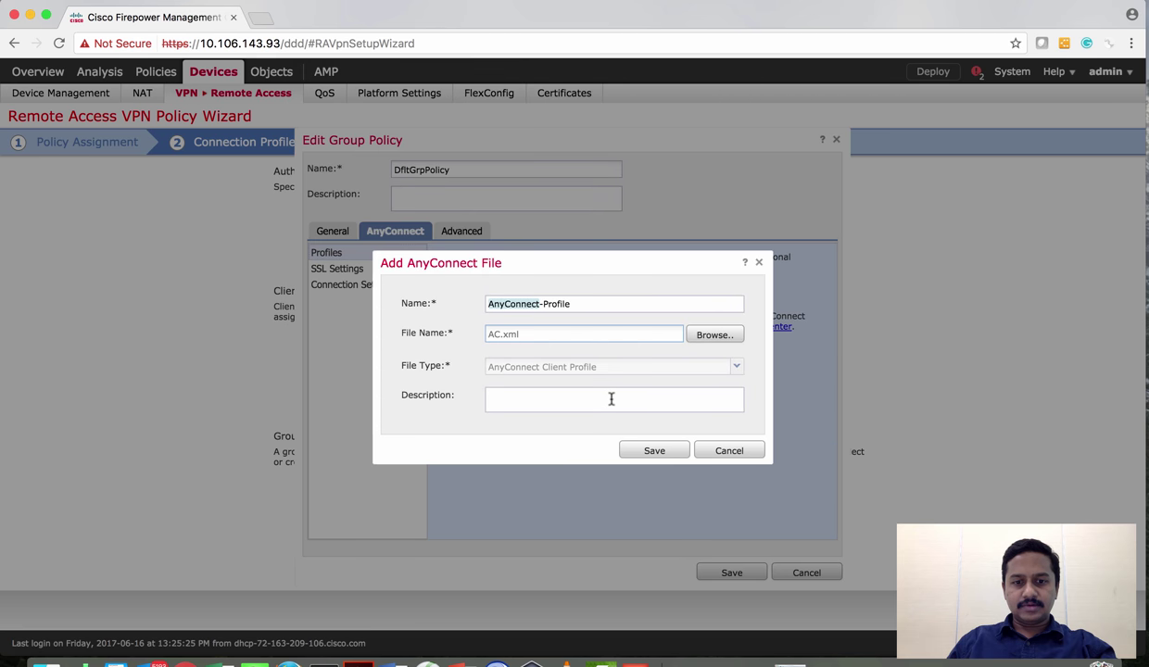
click(654, 452)
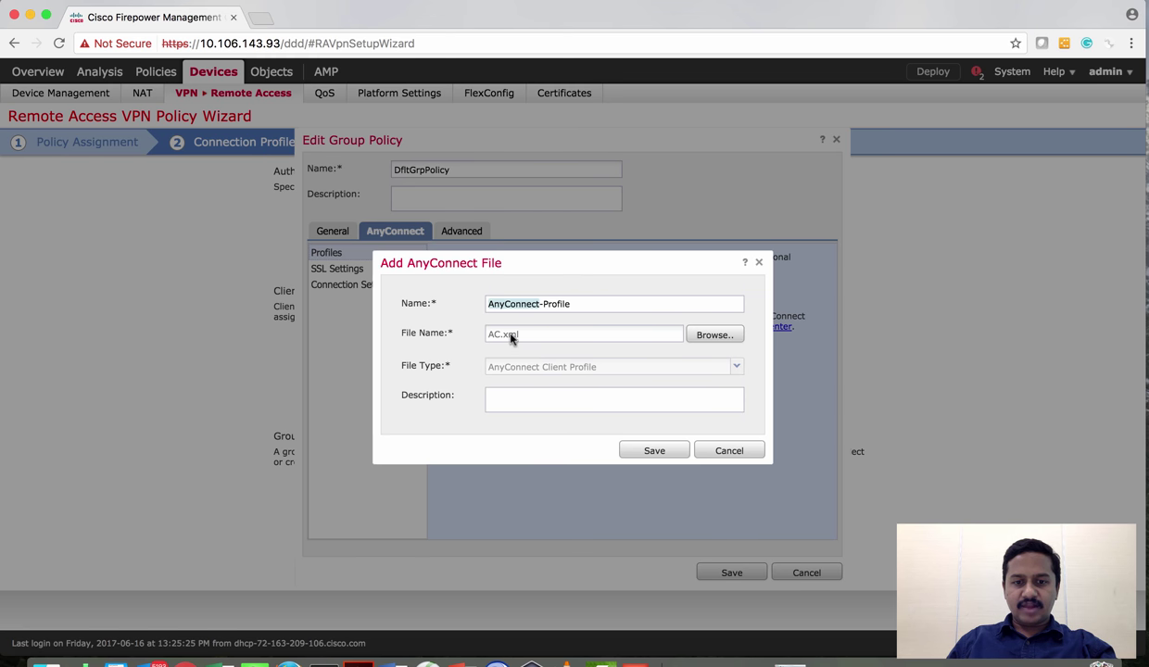
click(648, 453)
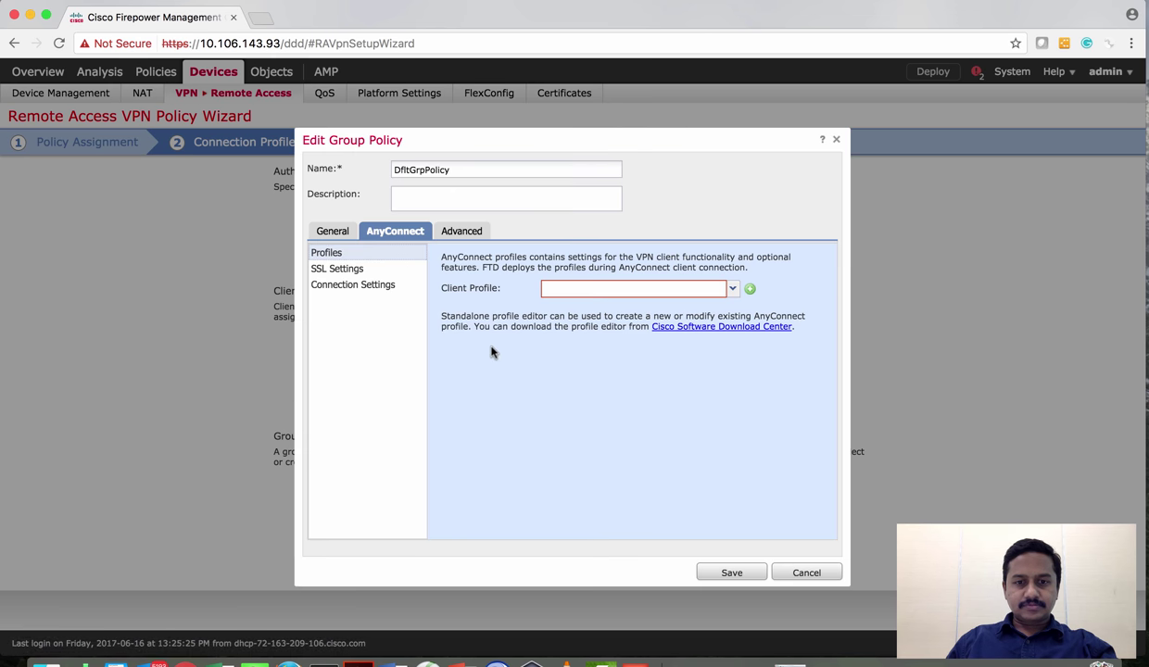
Set AnyConnect-Profile as the group policy's client profile and review the SSL and connection settings
click(732, 291)
click(675, 302)
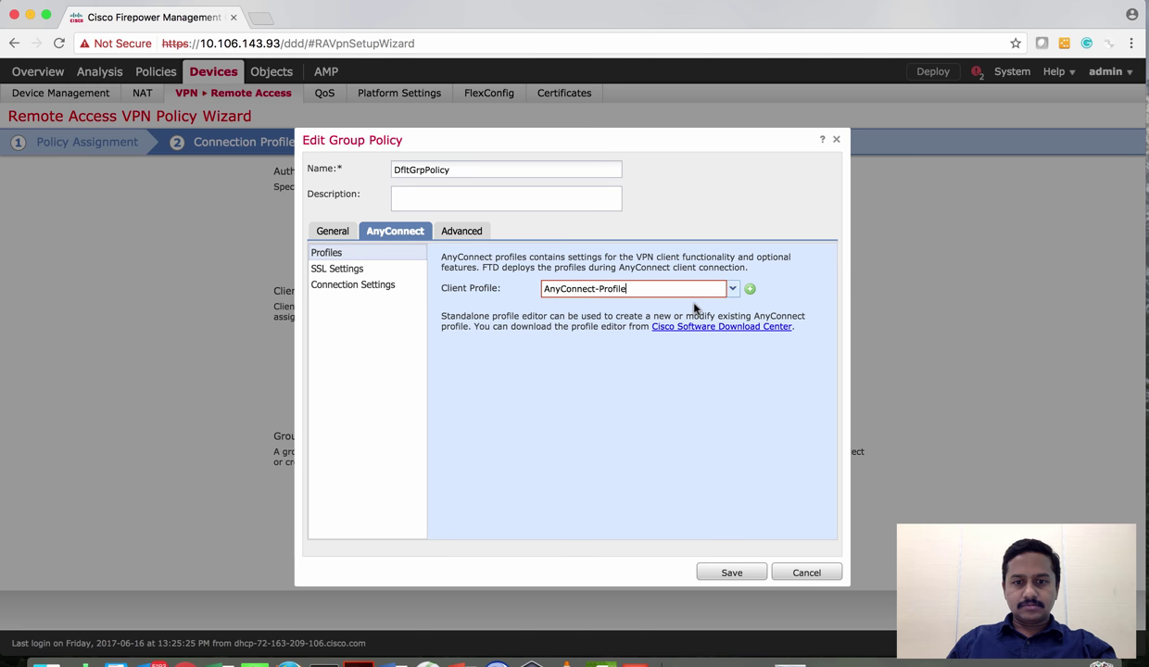
click(349, 271)
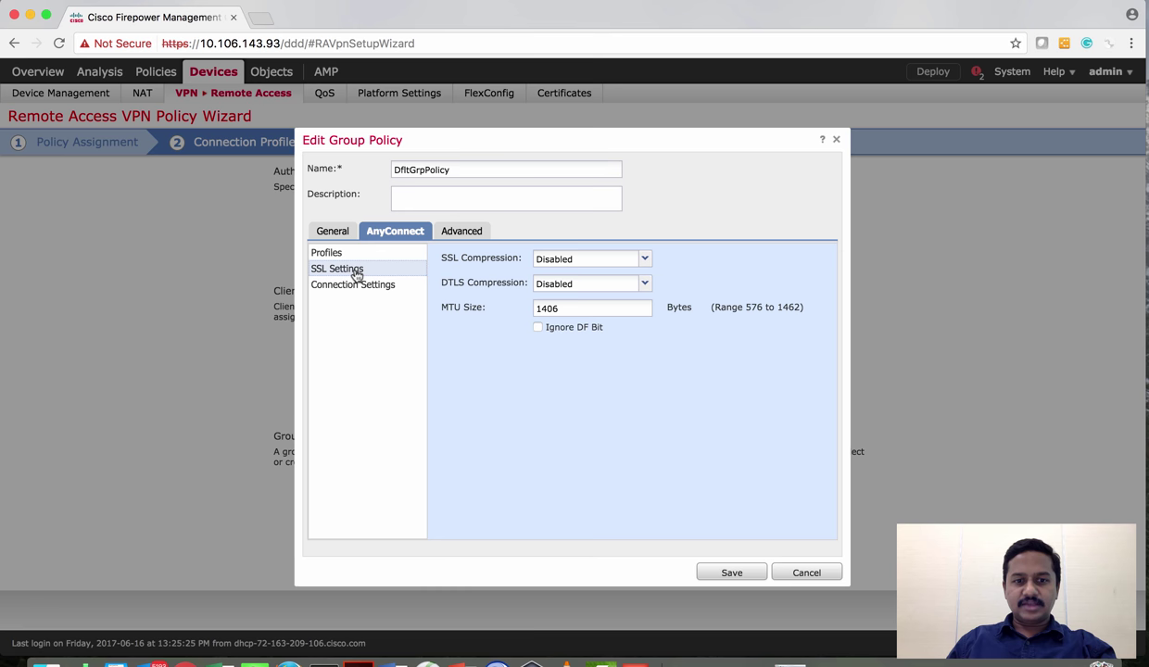
click(368, 288)
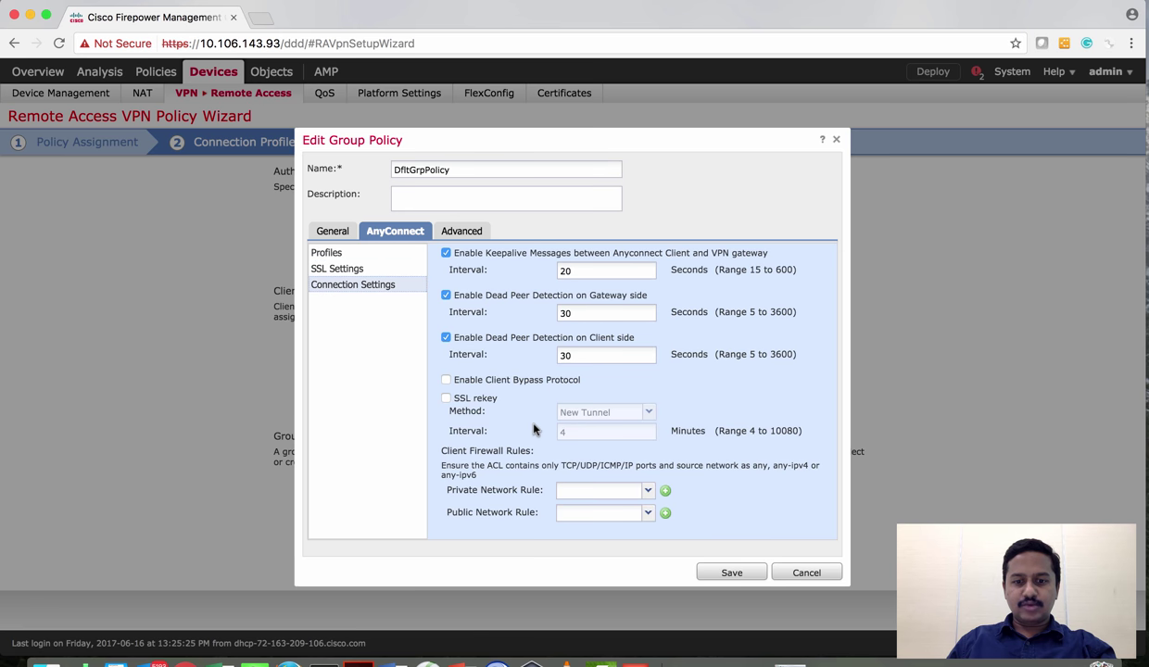
Review the Advanced traffic filter and session settings, then return to Split Tunneling
click(454, 232)
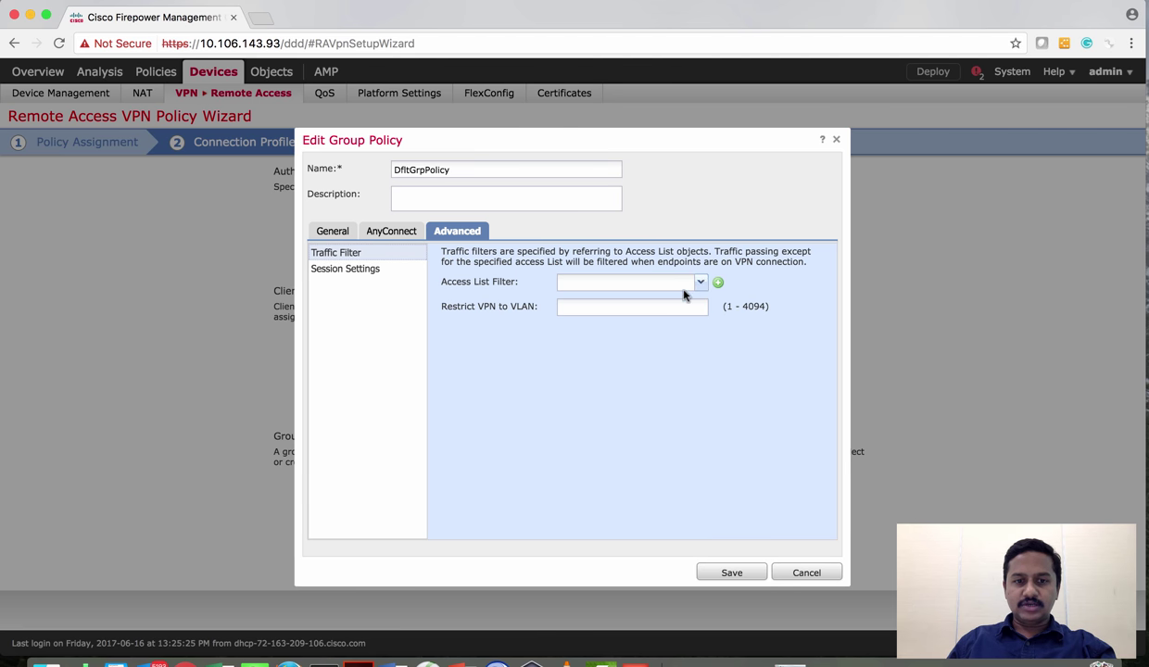
click(588, 307)
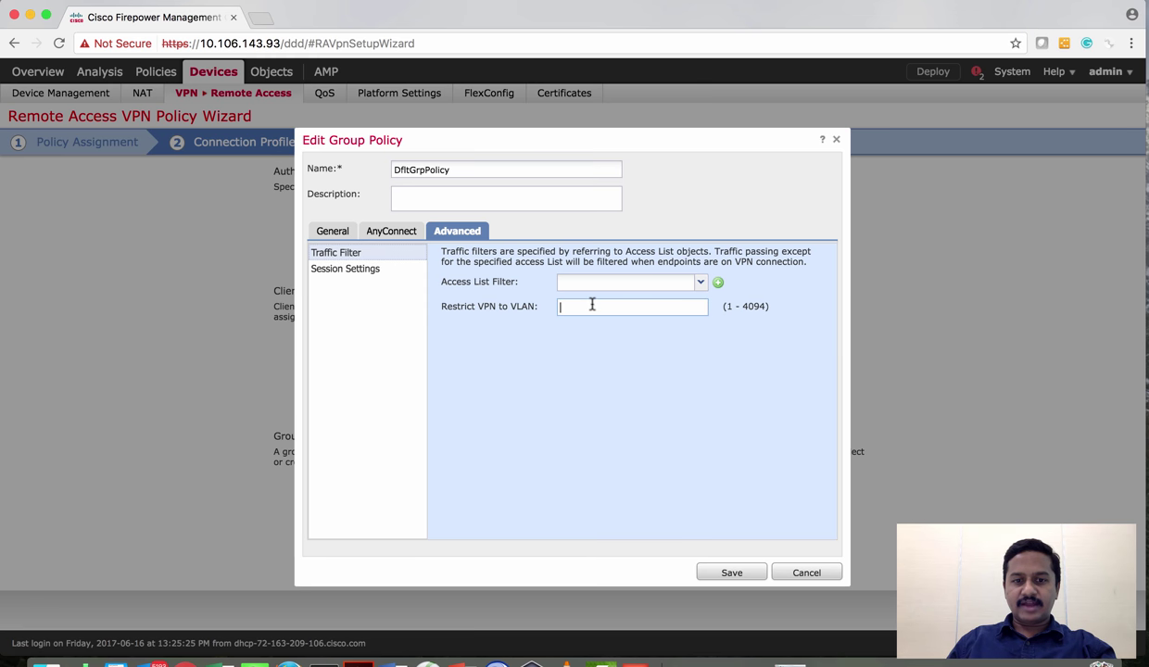
click(381, 272)
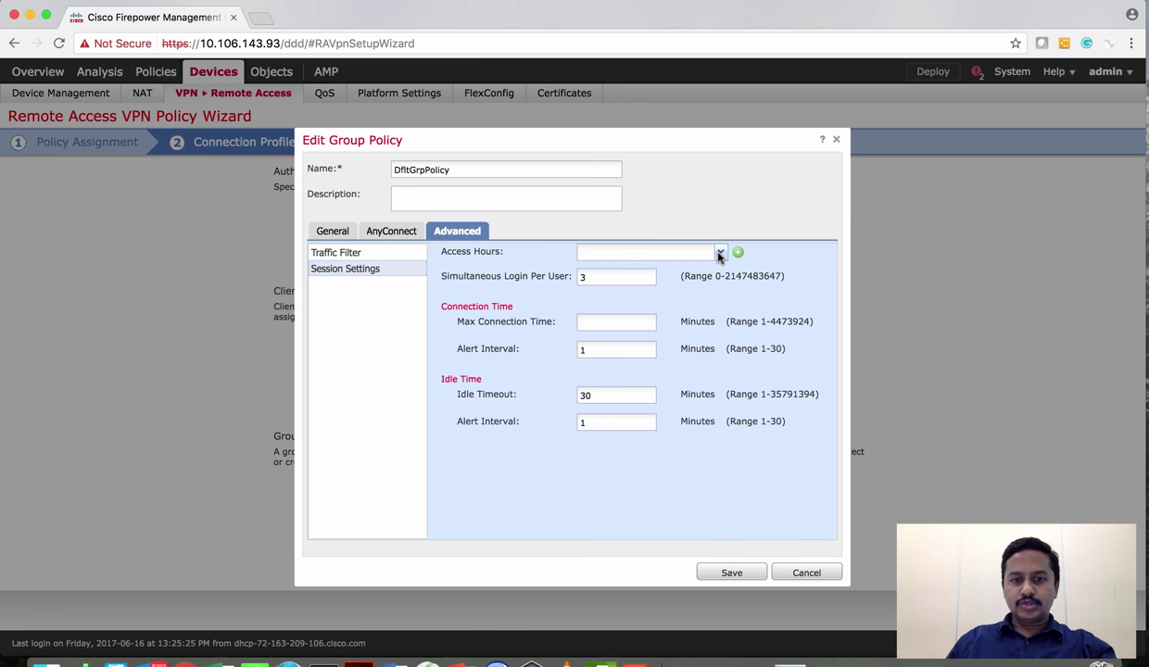
click(607, 278)
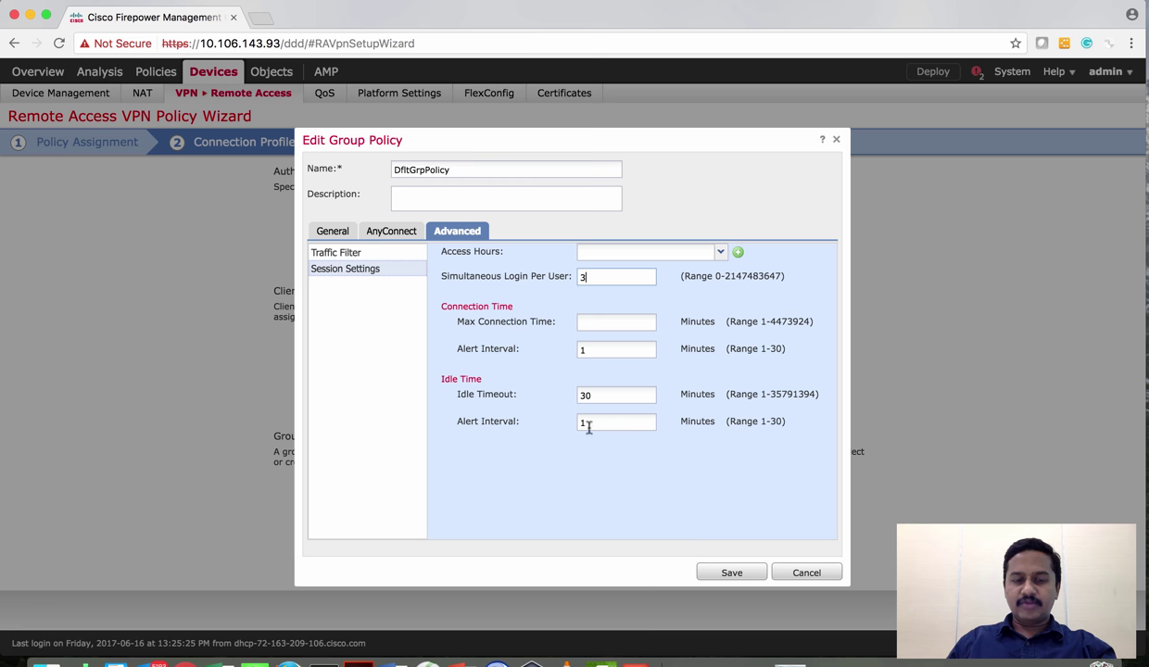
click(330, 231)
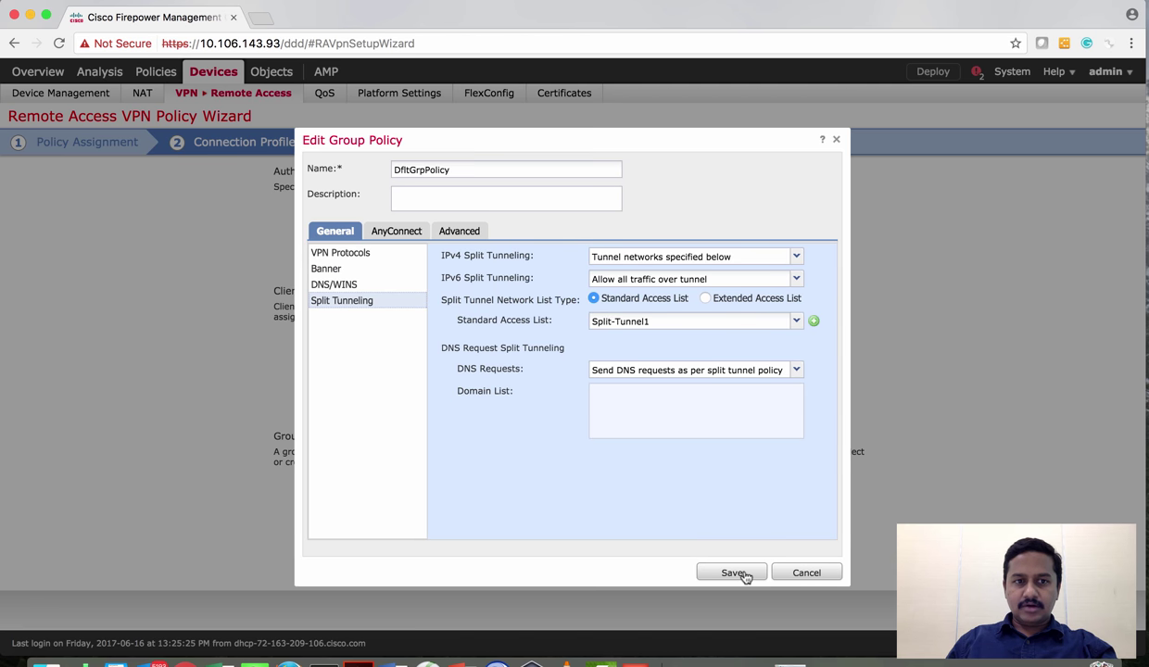
Save the DfltGrpPolicy edits and view the AnyConnect client image step
click(734, 573)
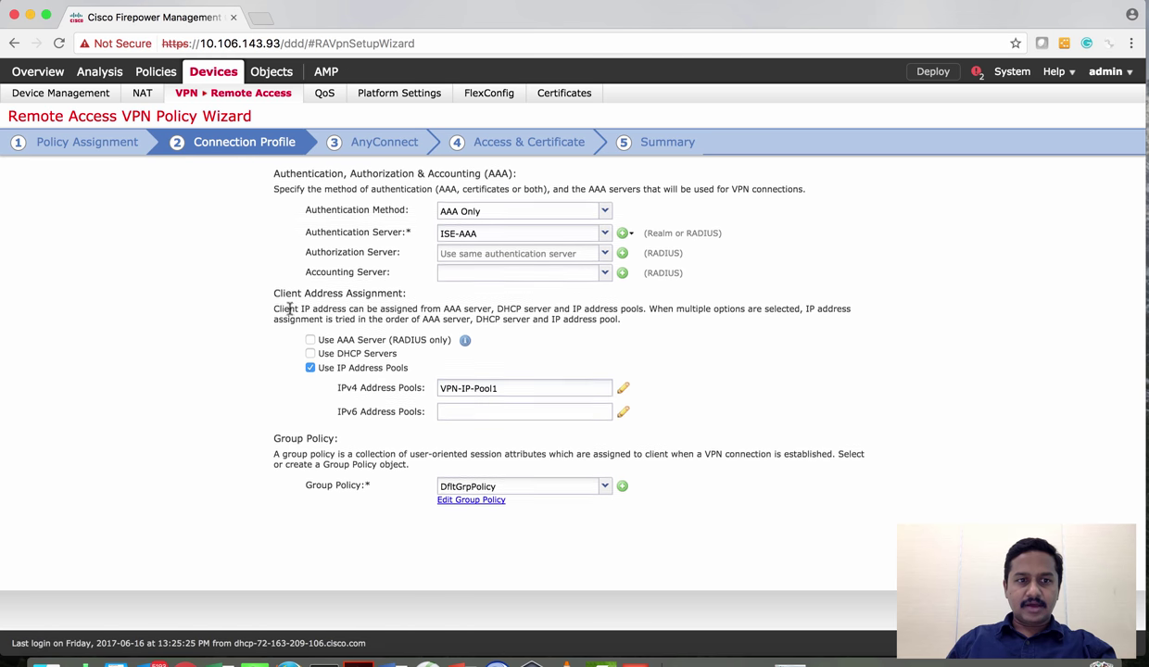
scroll(290, 310, up, 5)
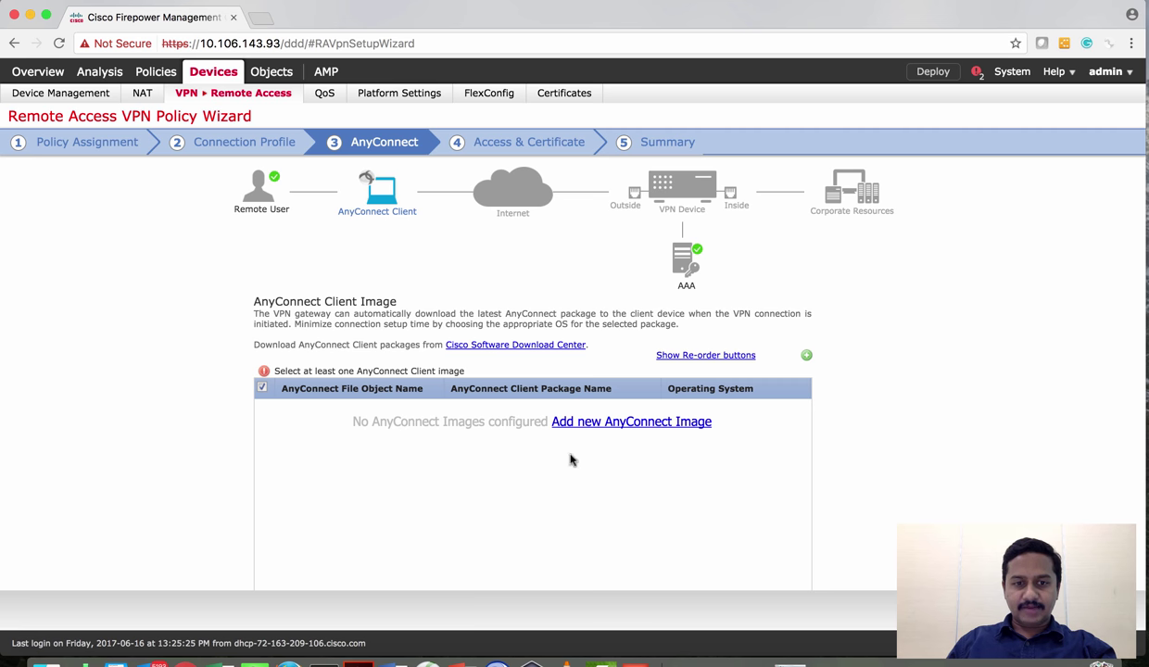
Add client image AnyConnect-Win-Image using package anyconnect-win-4.3.05017-k9.pkg
click(806, 358)
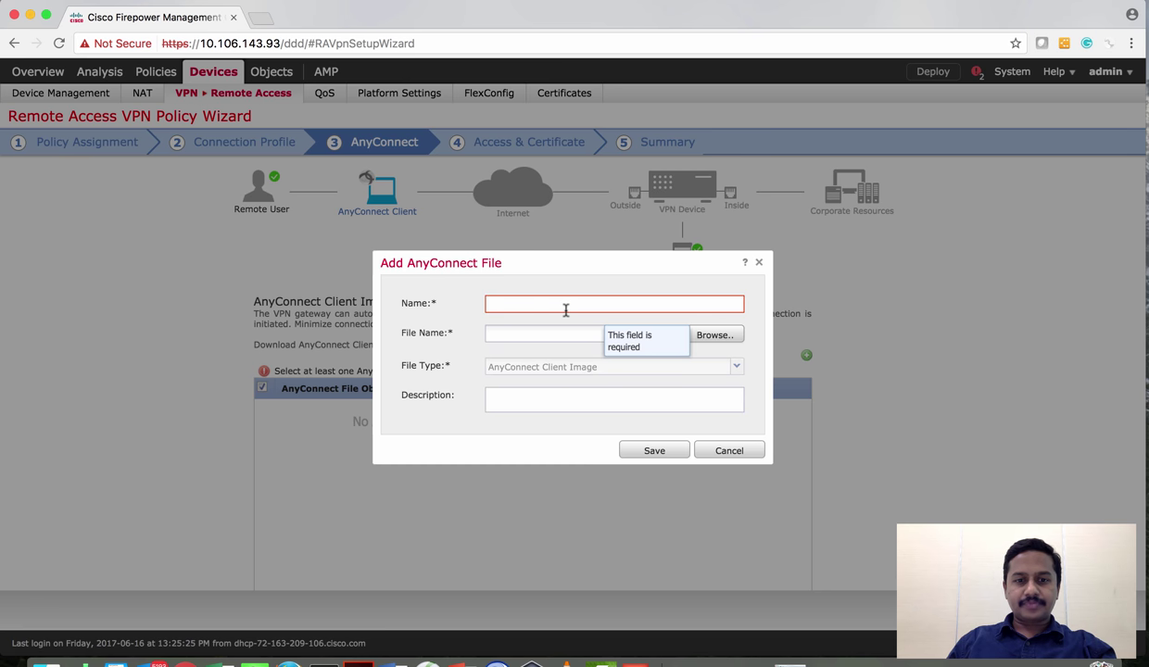
click(565, 309)
text(AN)
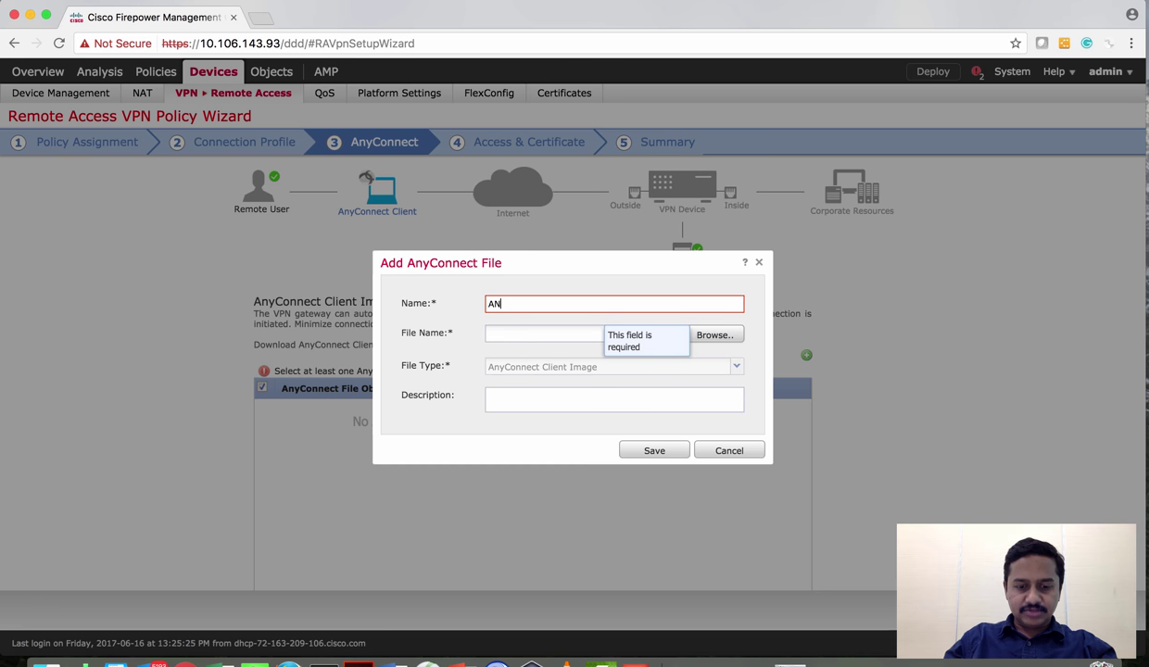
text(yCny)
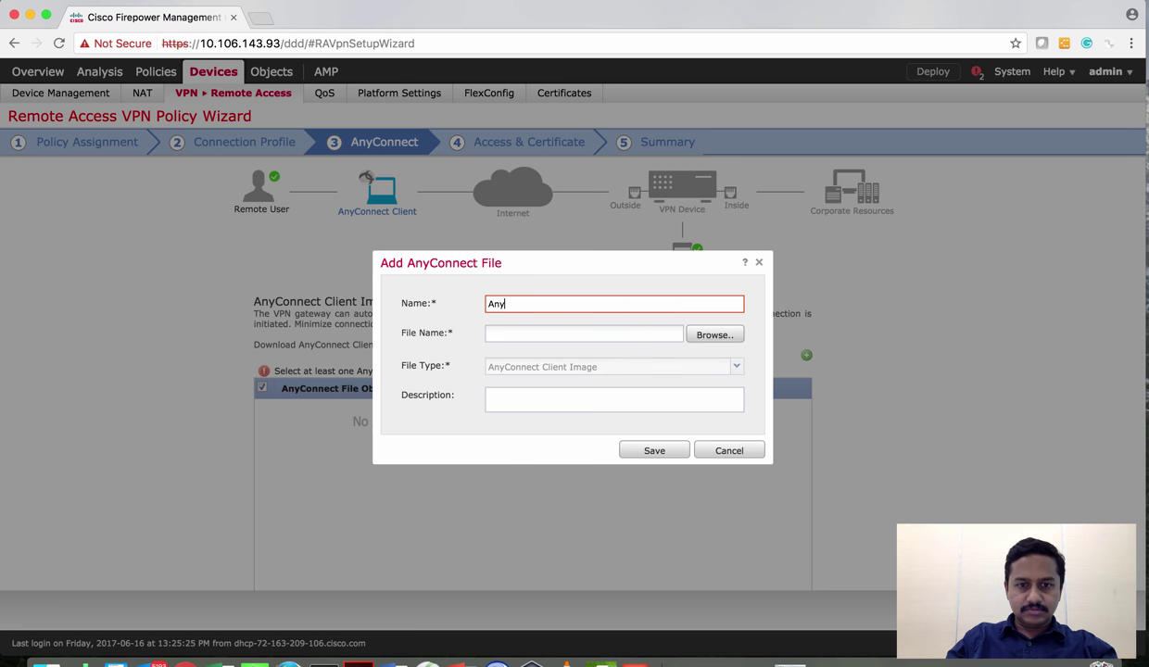
text(Connect)
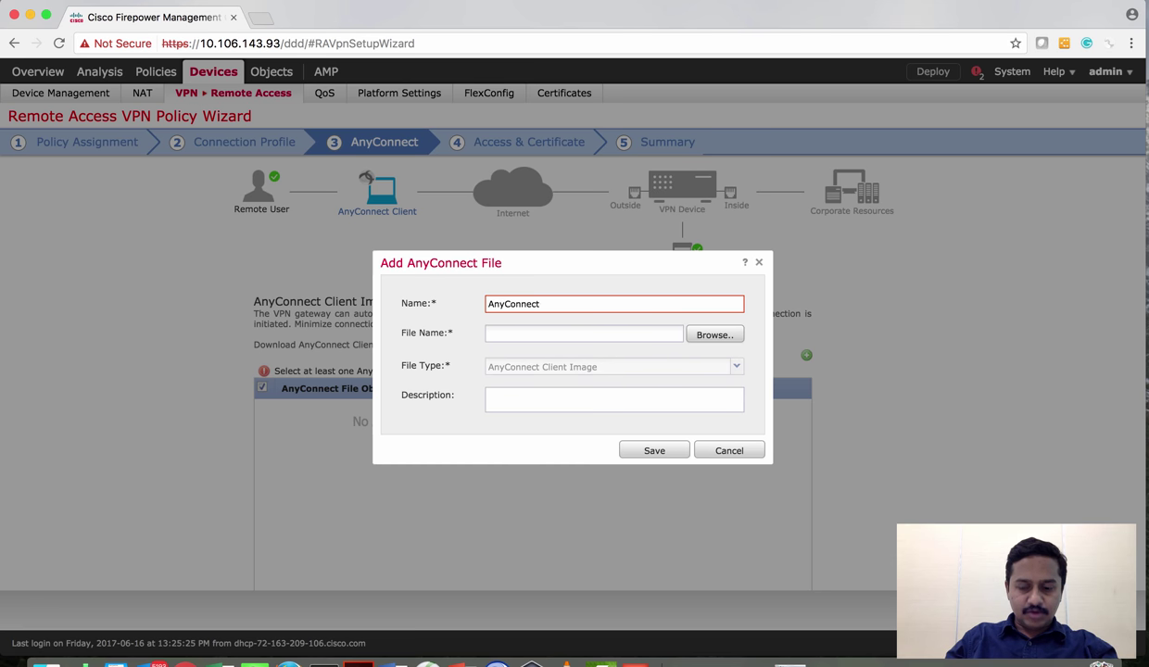
text(-Win)
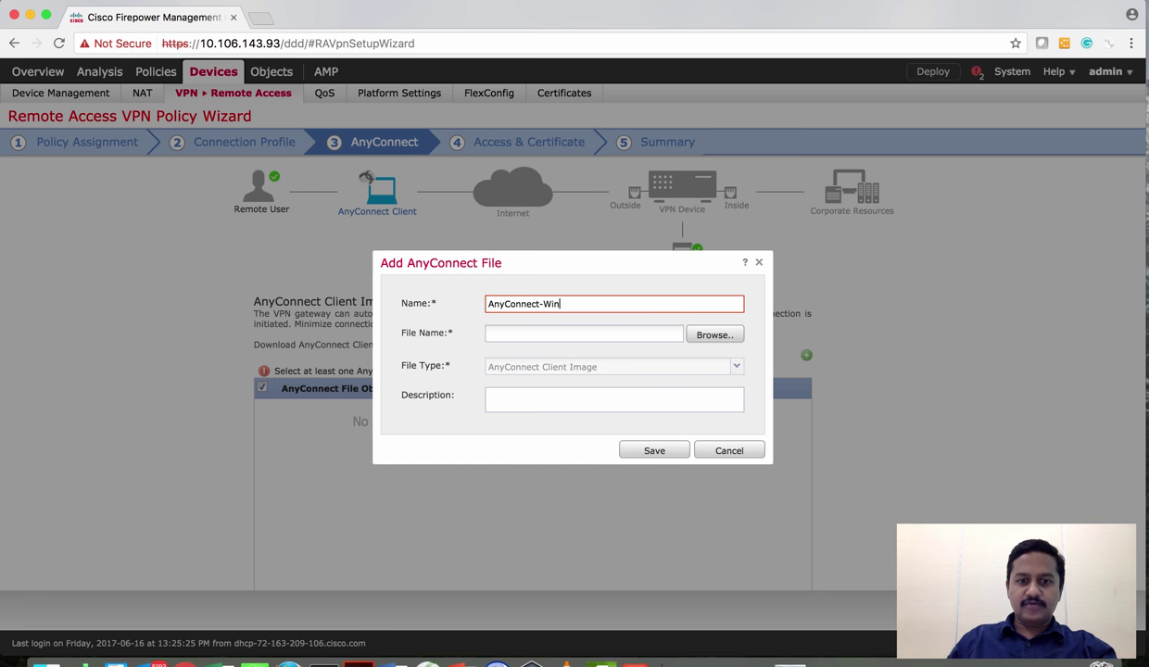
text(-)
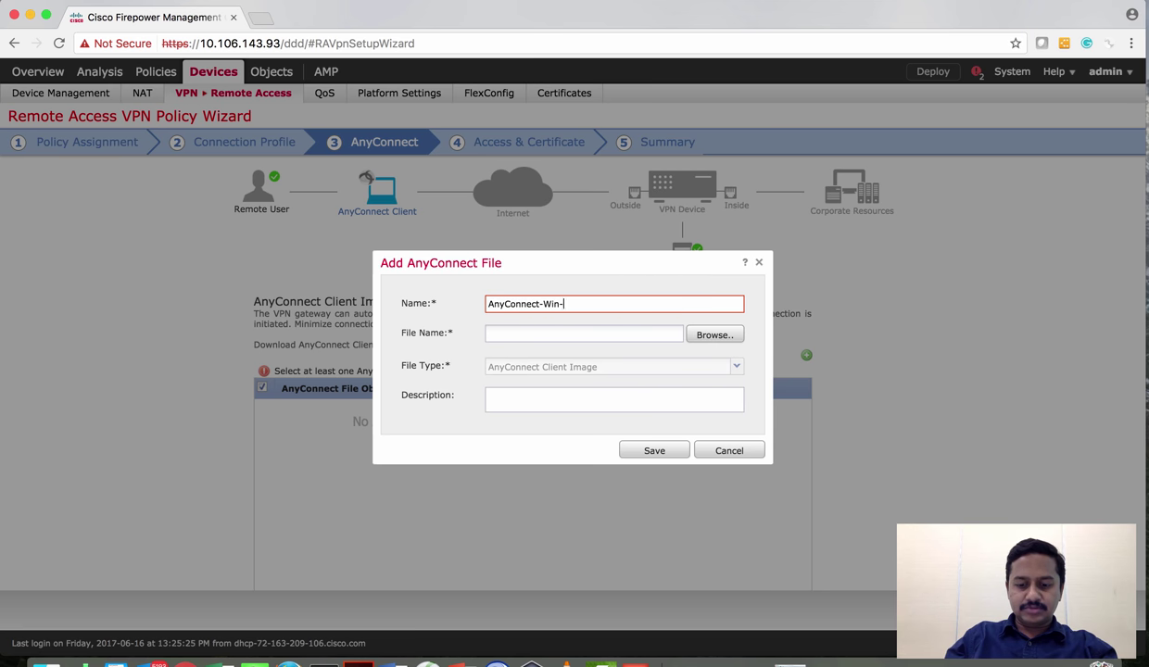
text(Image)
click(719, 336)
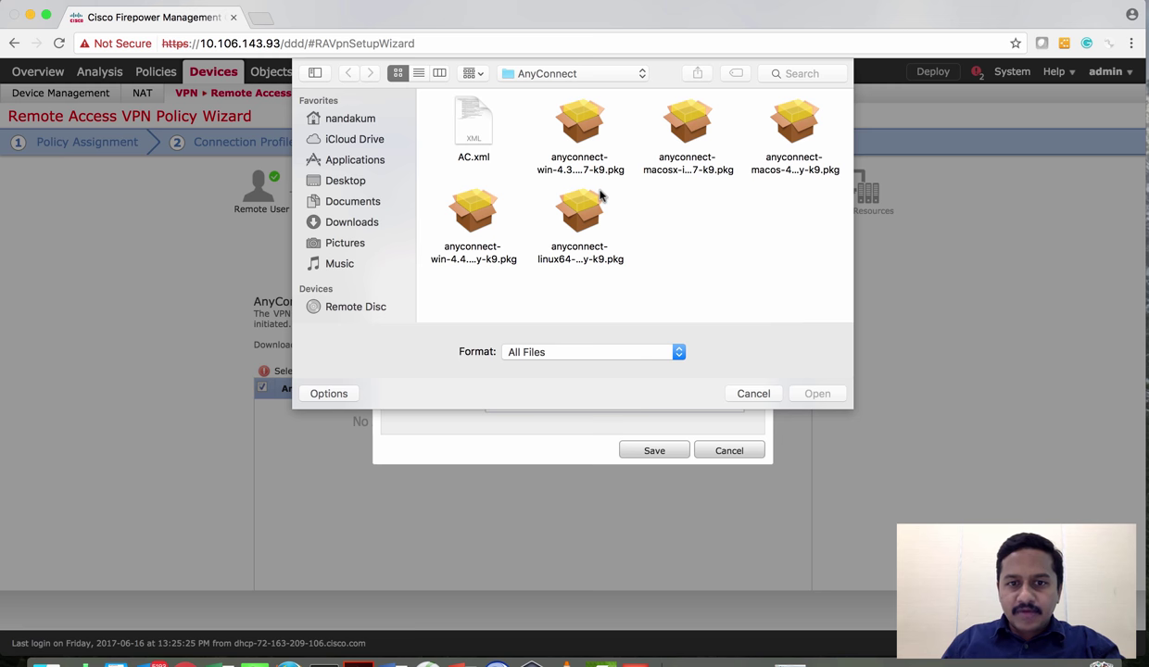
click(582, 132)
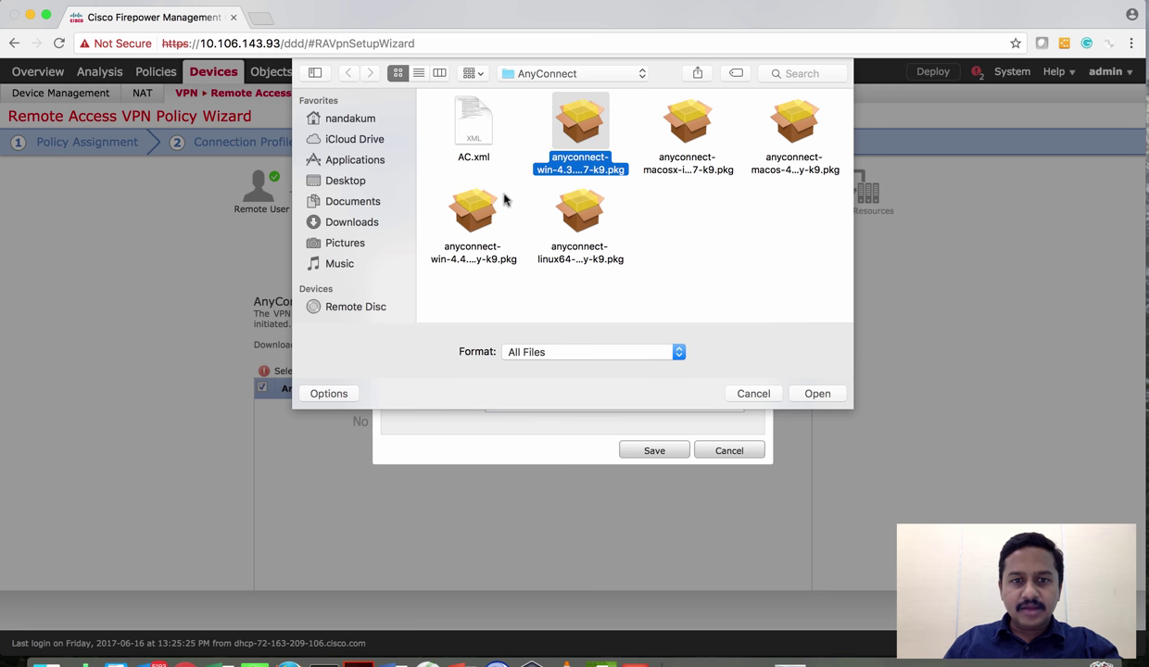
click(818, 395)
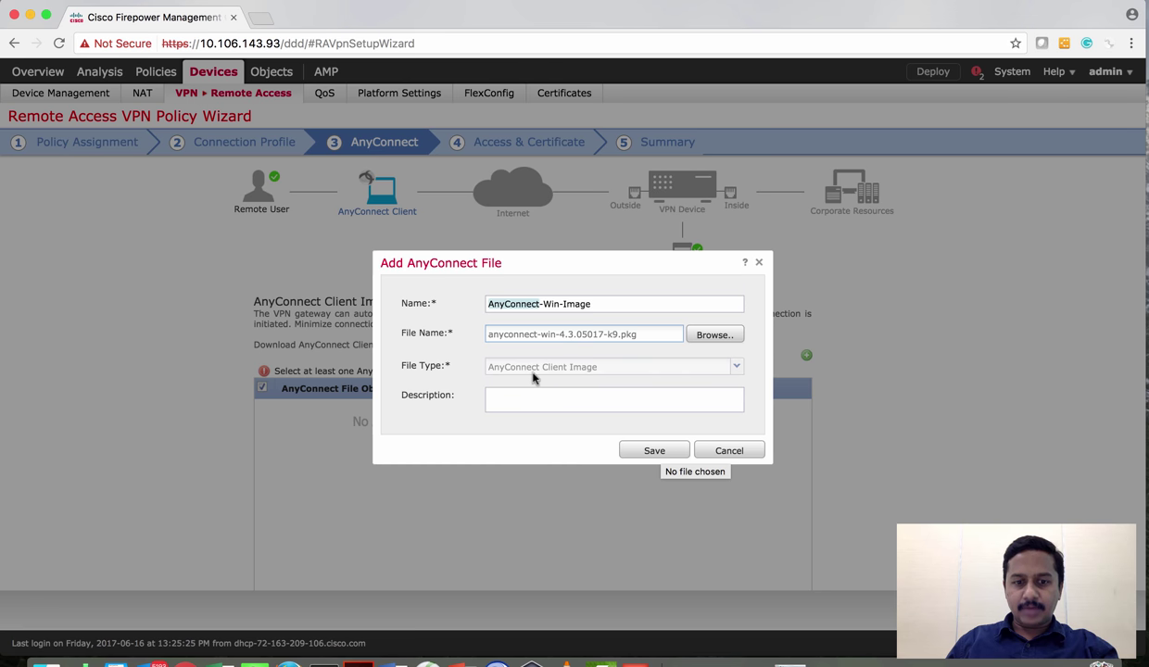
click(638, 453)
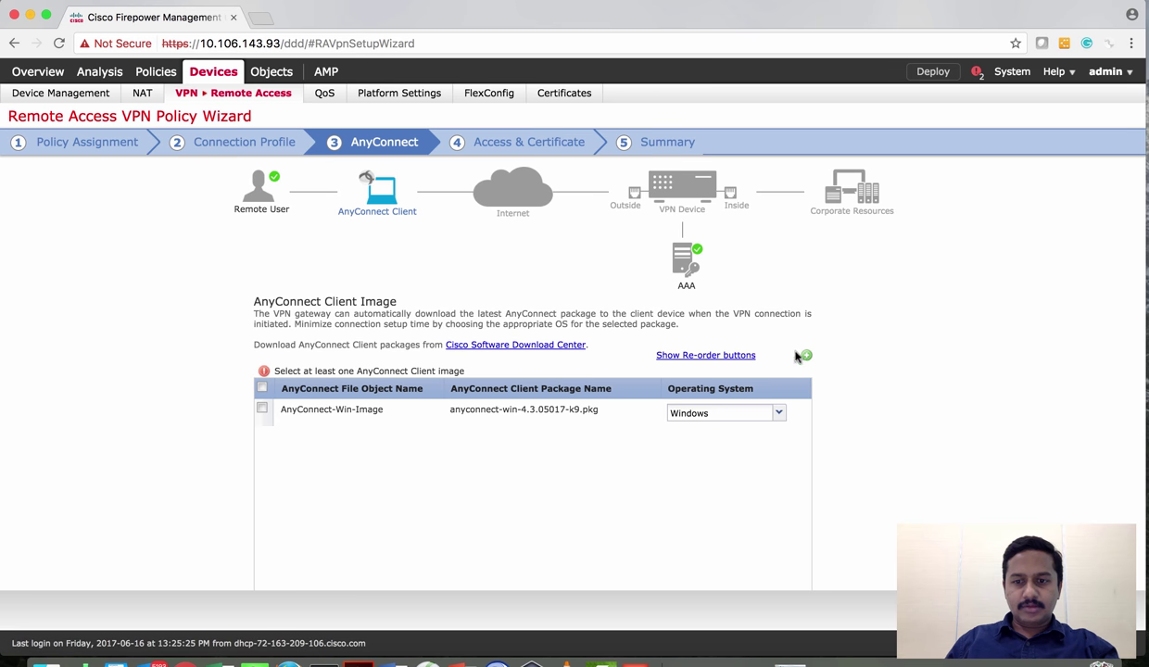
Add client image AnyConnect-Win-Image4.4 with the Windows 4.4 webdeploy package
click(805, 356)
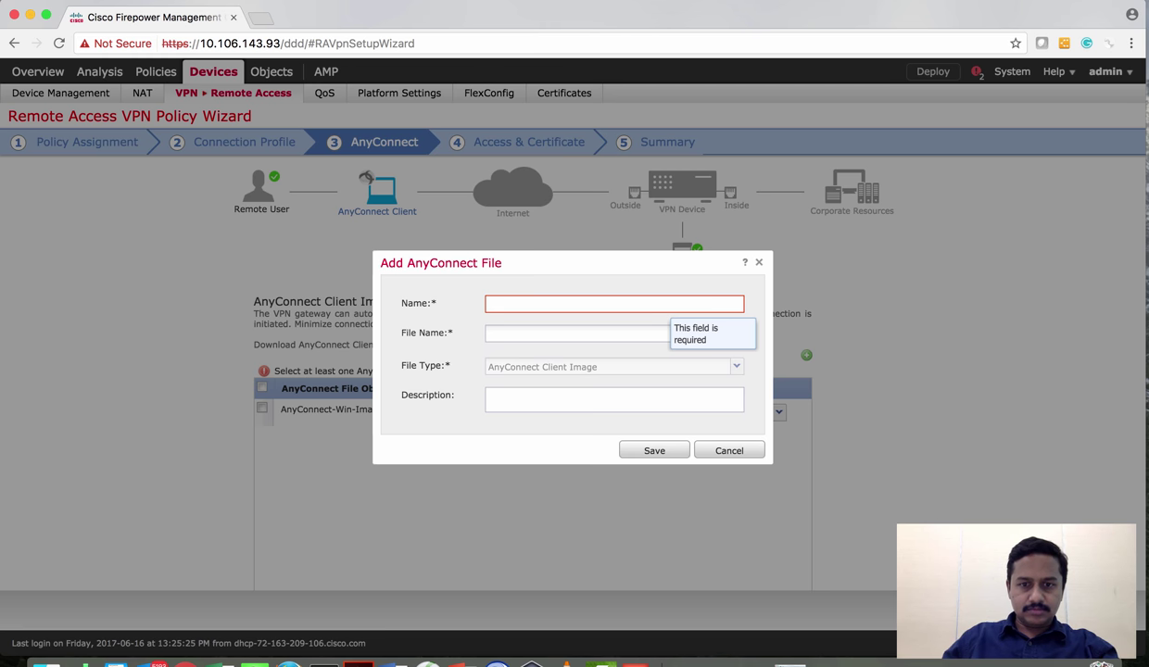
click(574, 303)
text(yC)
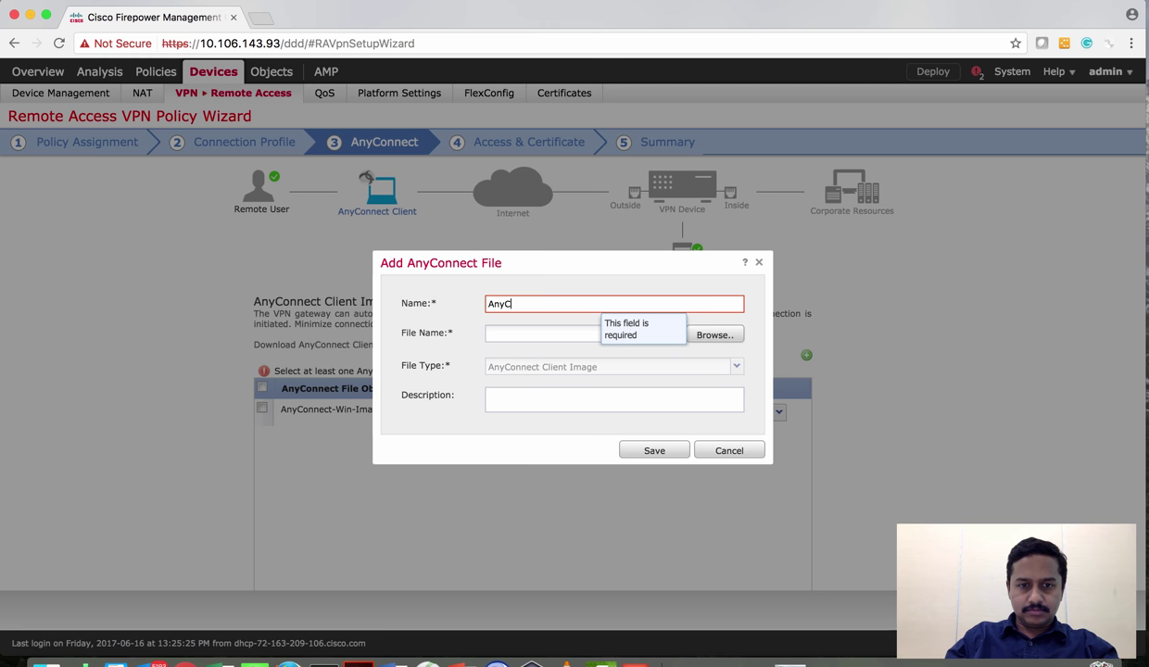
text(onnect-Win-)
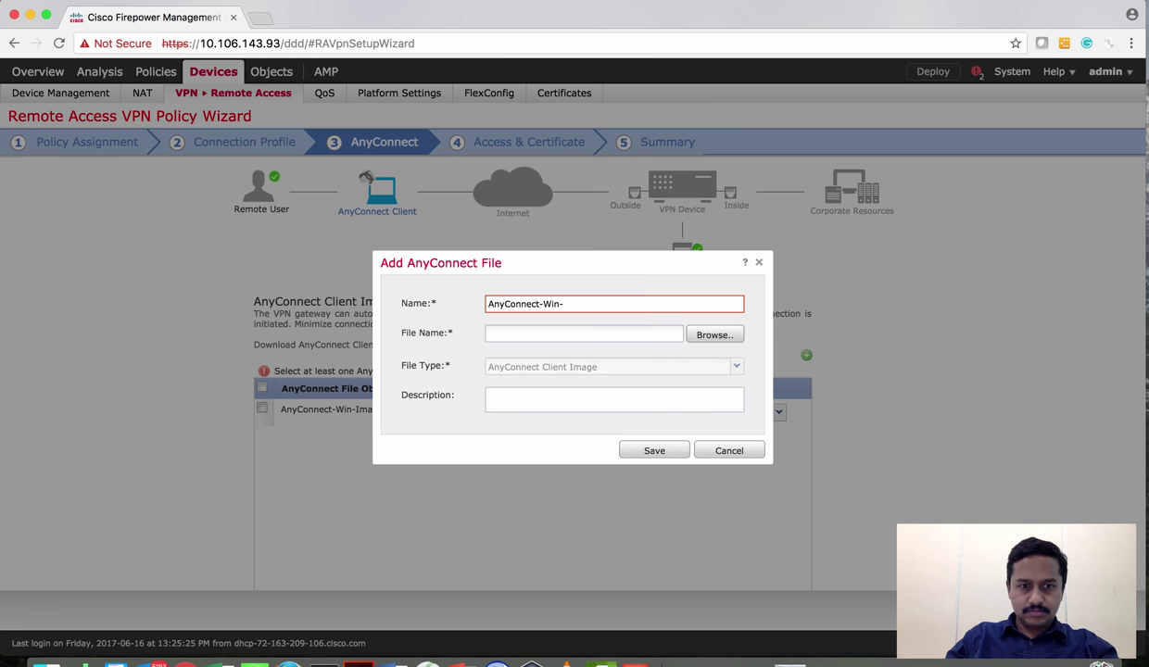
text(Image4)
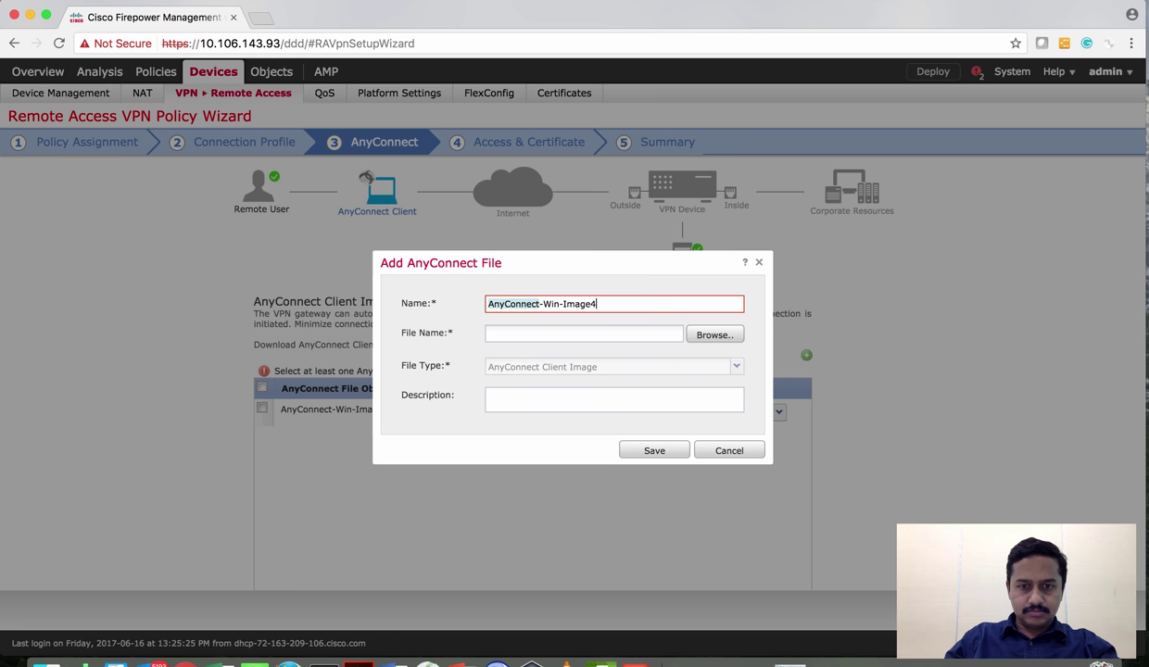
text(.4)
click(726, 337)
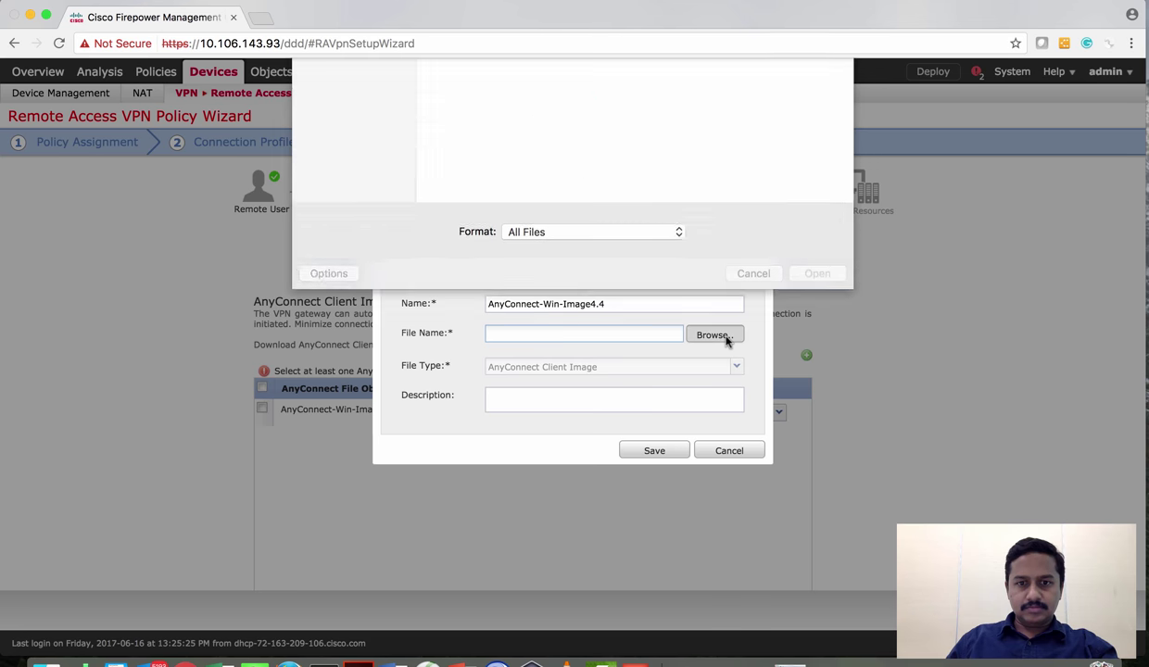
click(467, 219)
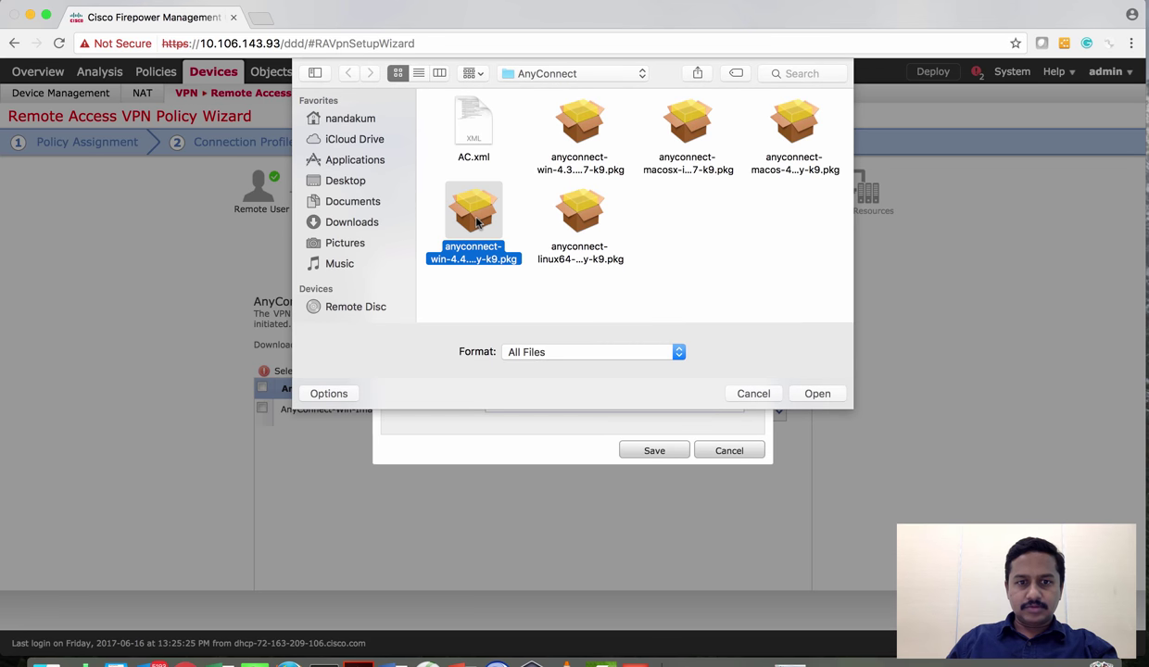
click(824, 398)
click(654, 451)
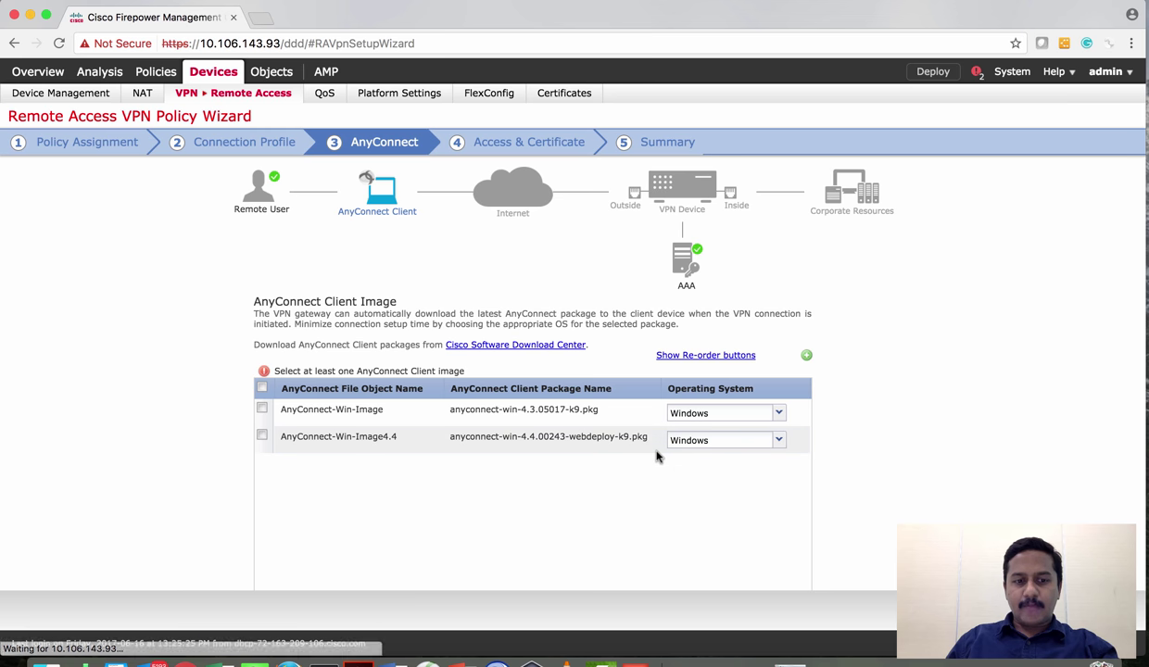
Add client image AnyConnect-Mac-Image with the macOS package
click(806, 357)
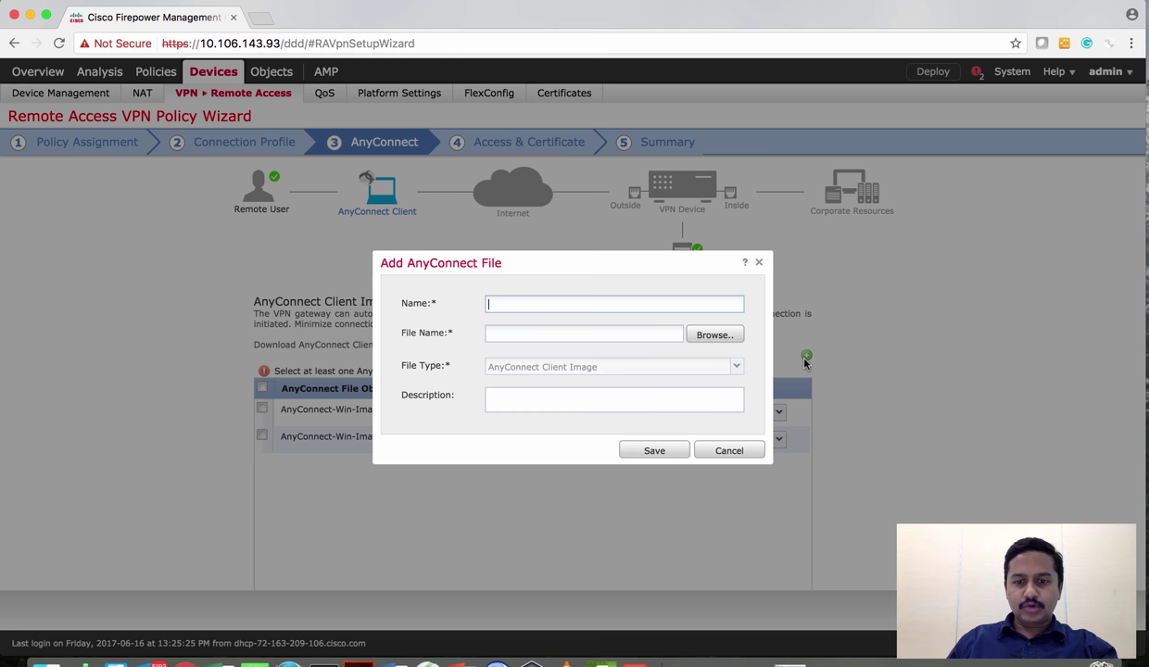
text(Any)
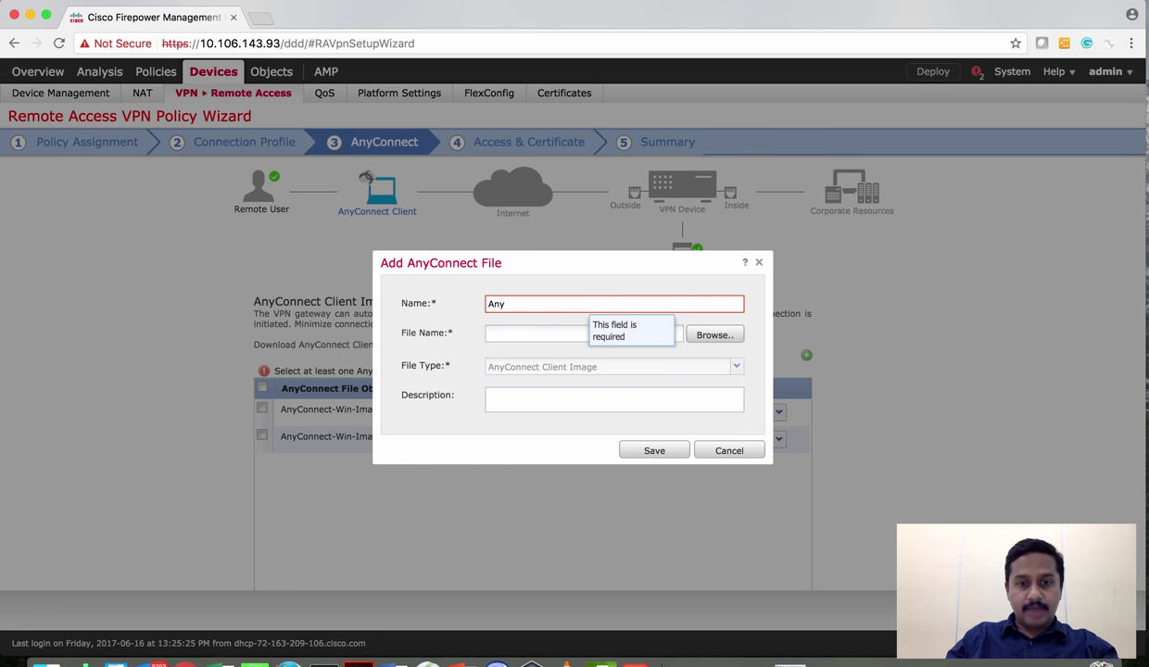
text(Connect-Ma)
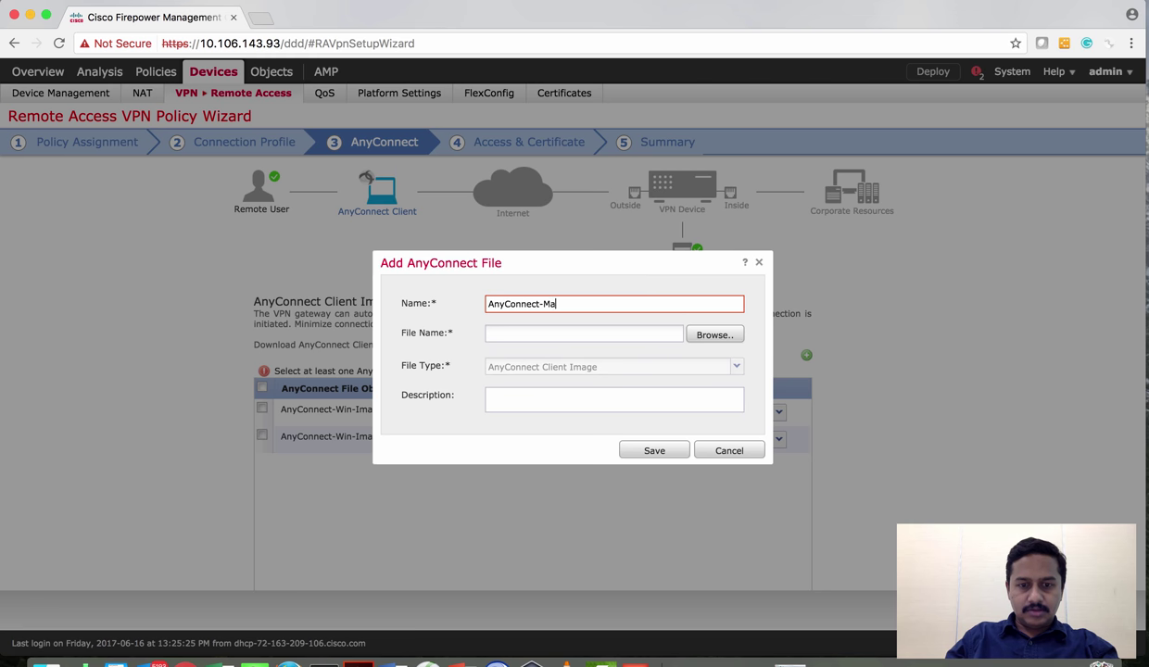
text(c-Image)
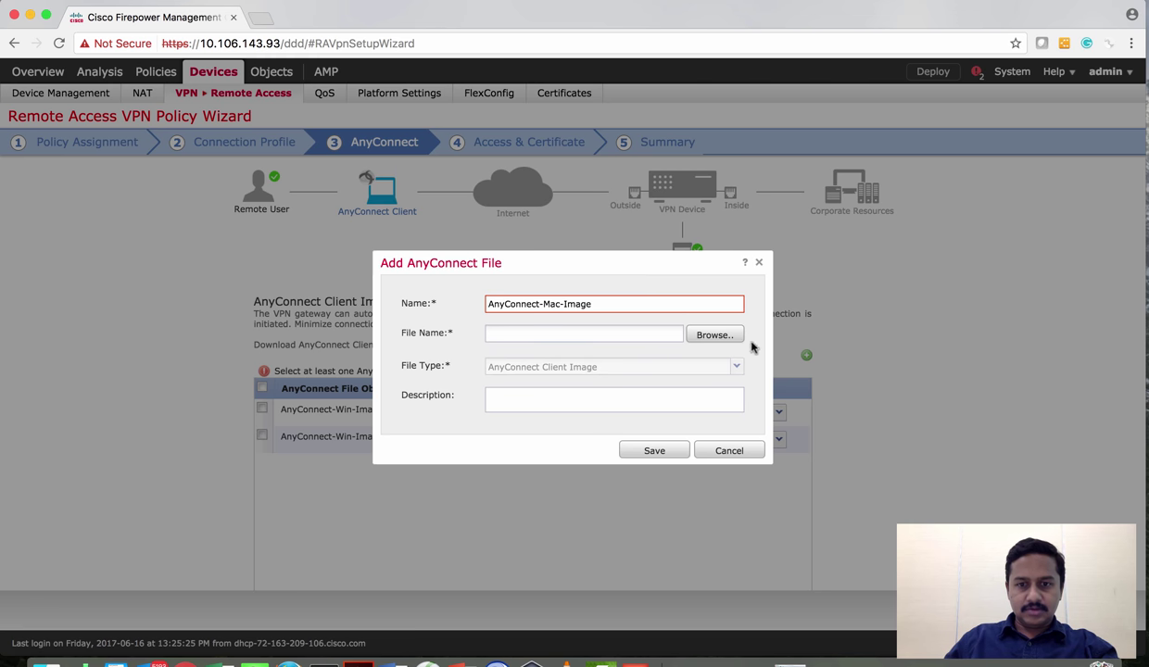
click(723, 335)
click(663, 135)
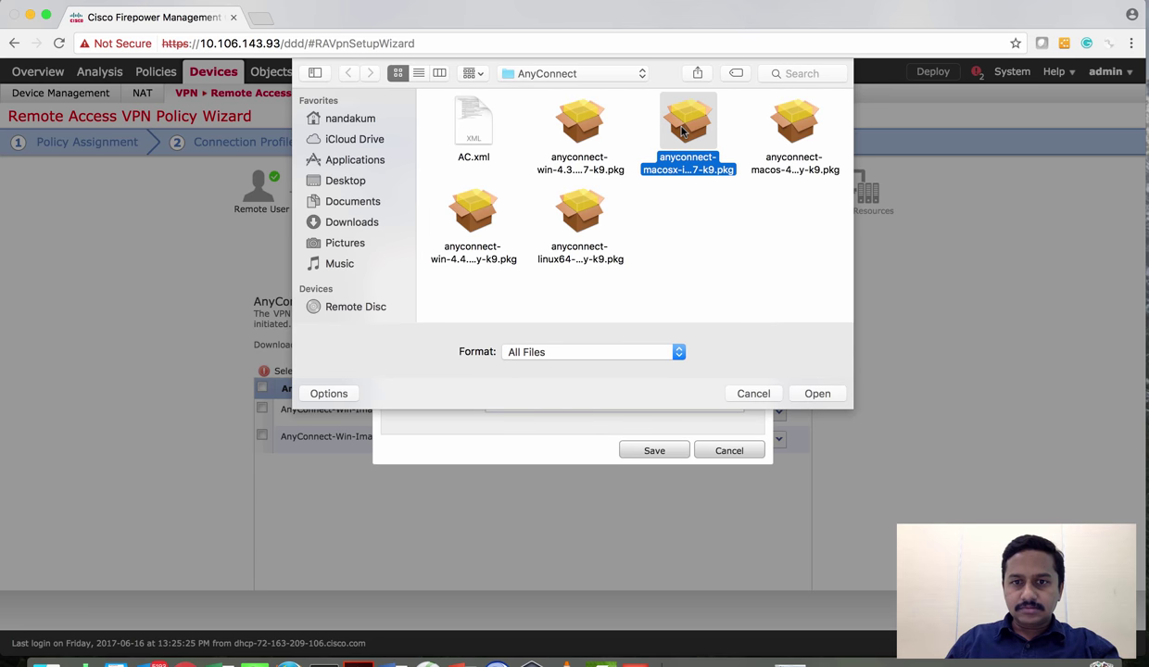
click(805, 394)
click(657, 450)
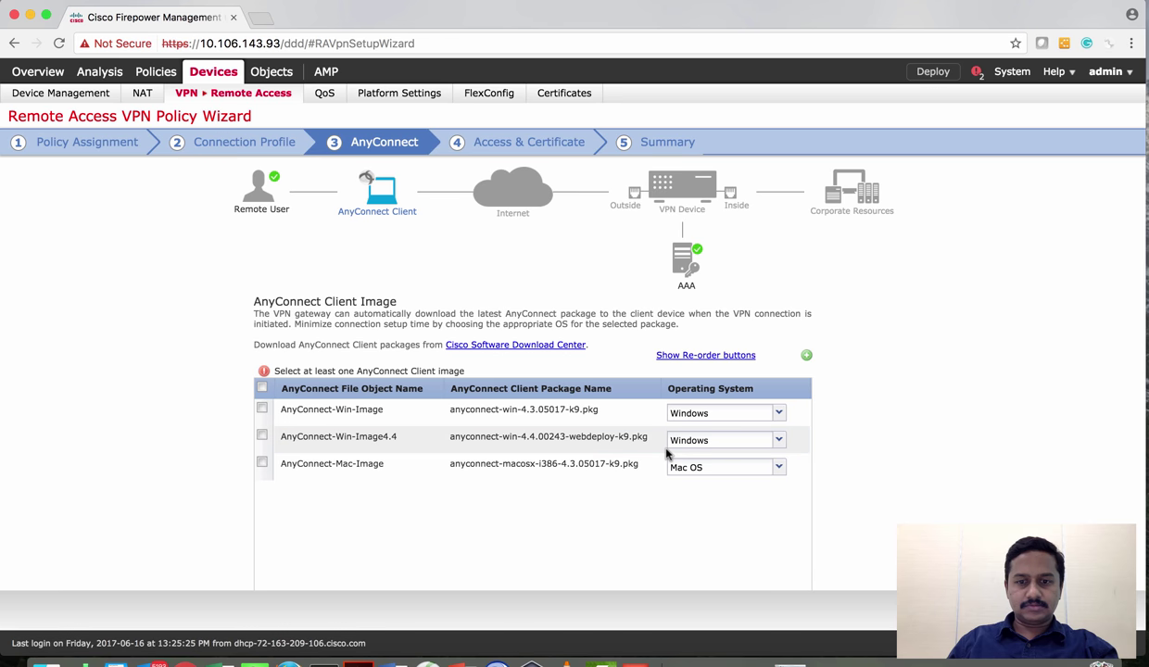
Tick the AnyConnect-Win-Image4.4 and AnyConnect-Mac-Image client packages
scroll(662, 449, down, 1)
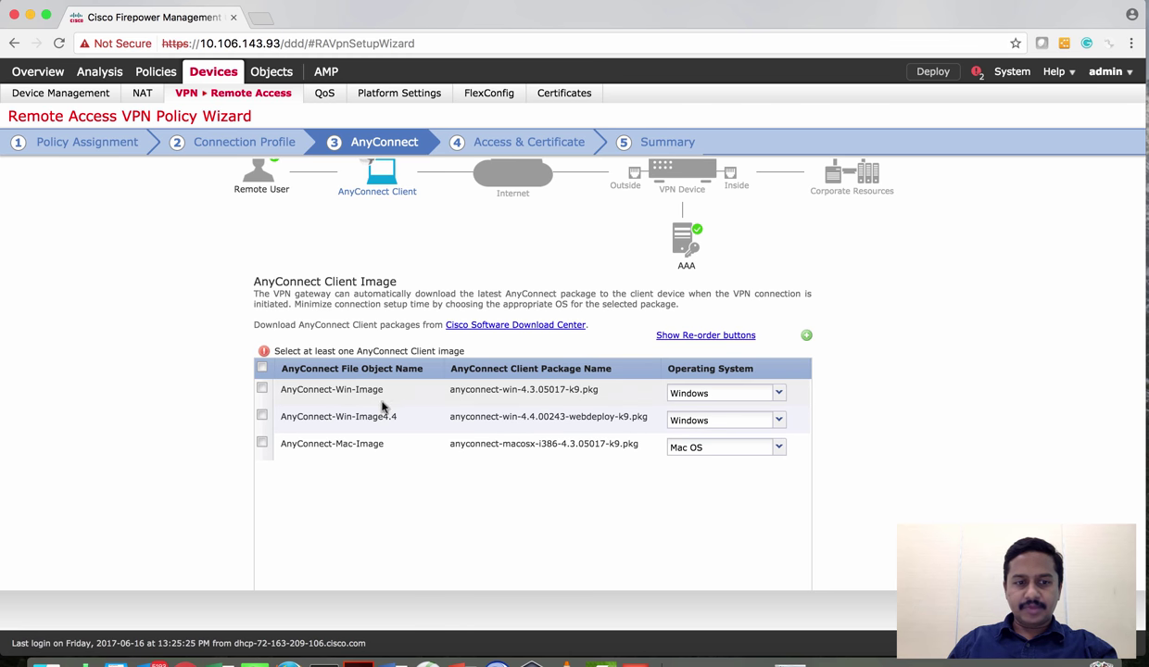
scroll(320, 431, down, 1)
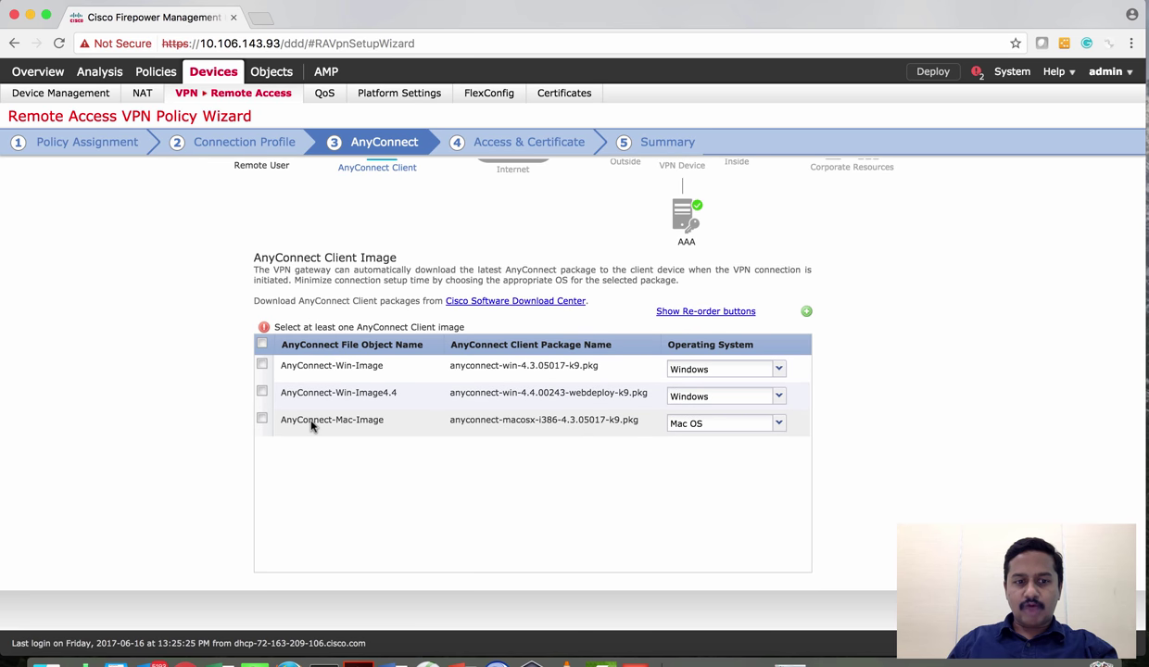
click(262, 393)
click(261, 405)
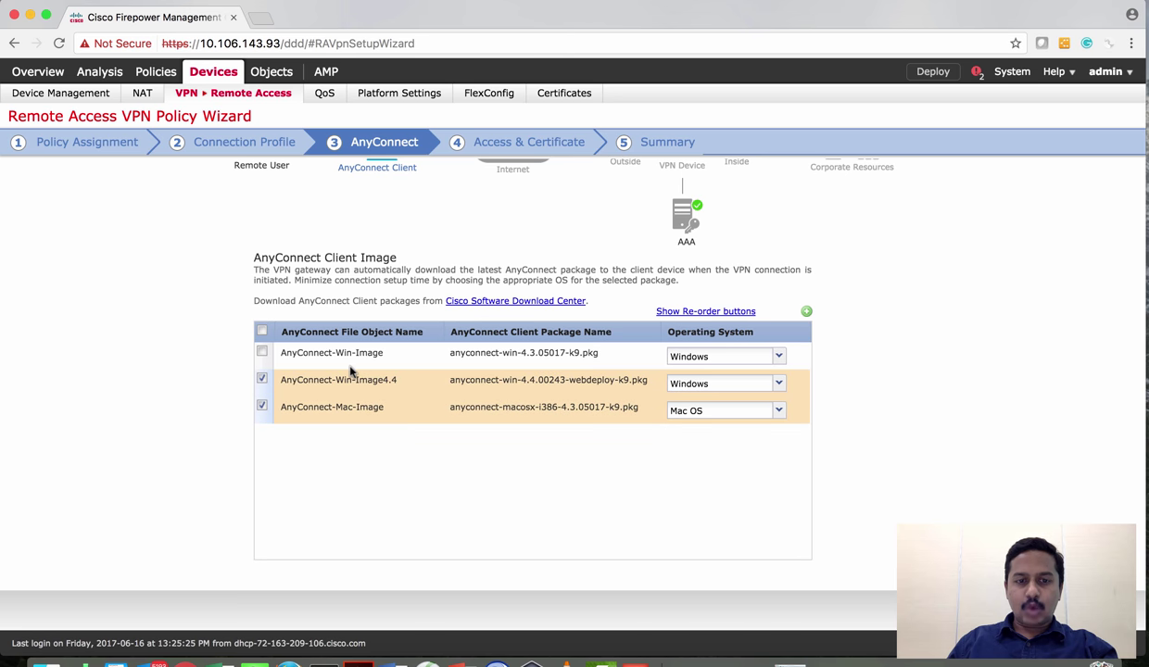
scroll(362, 283, up, 1)
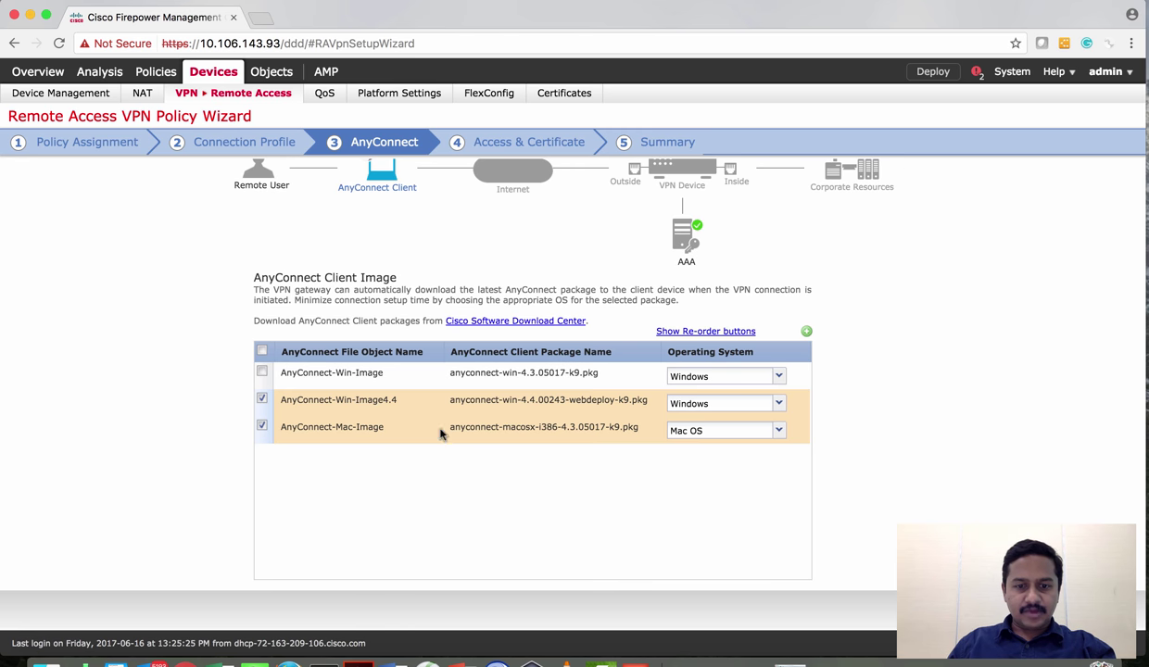
scroll(747, 444, up, 1)
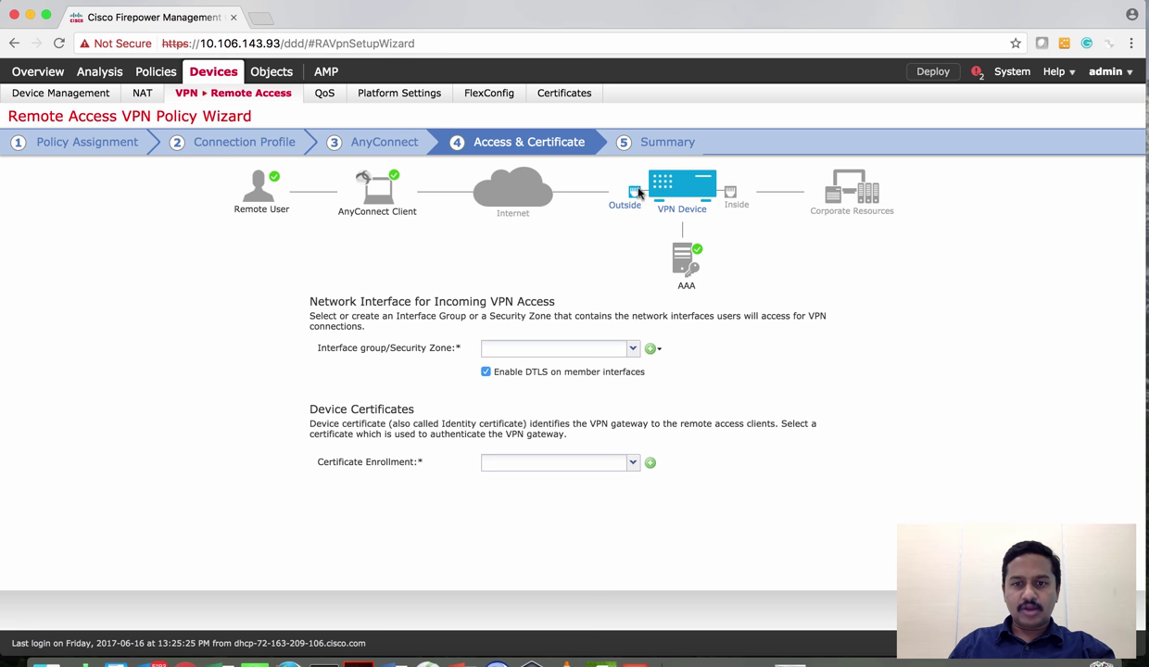
Choose Outside-Zone as the interface group/security zone for incoming VPN access
click(634, 348)
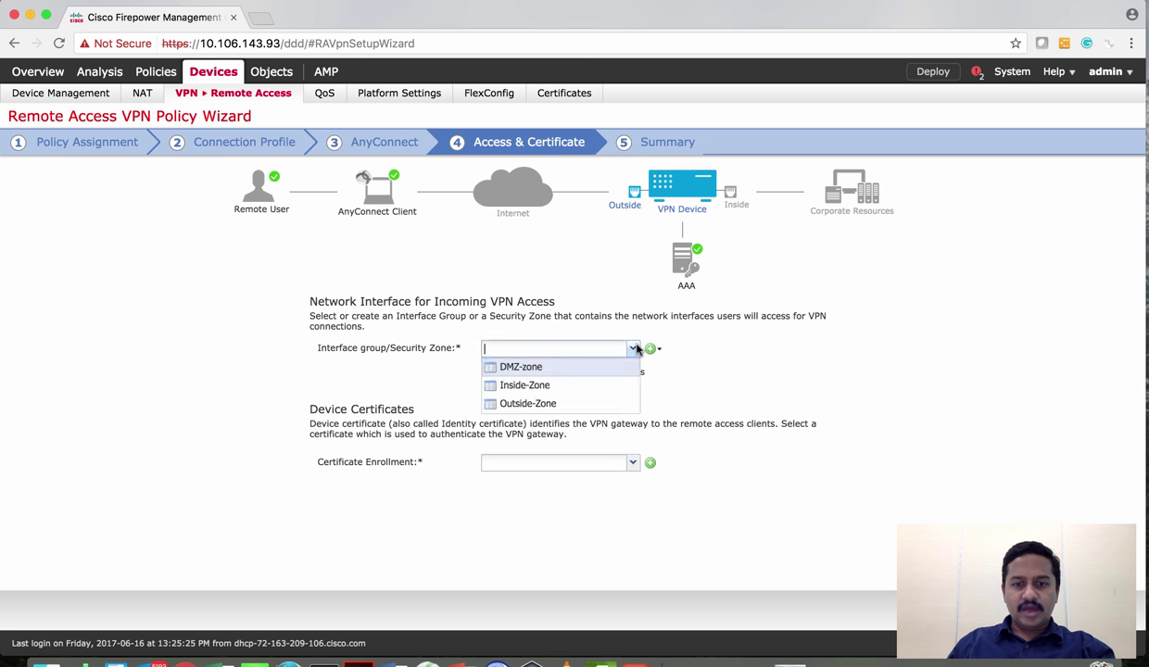
click(595, 405)
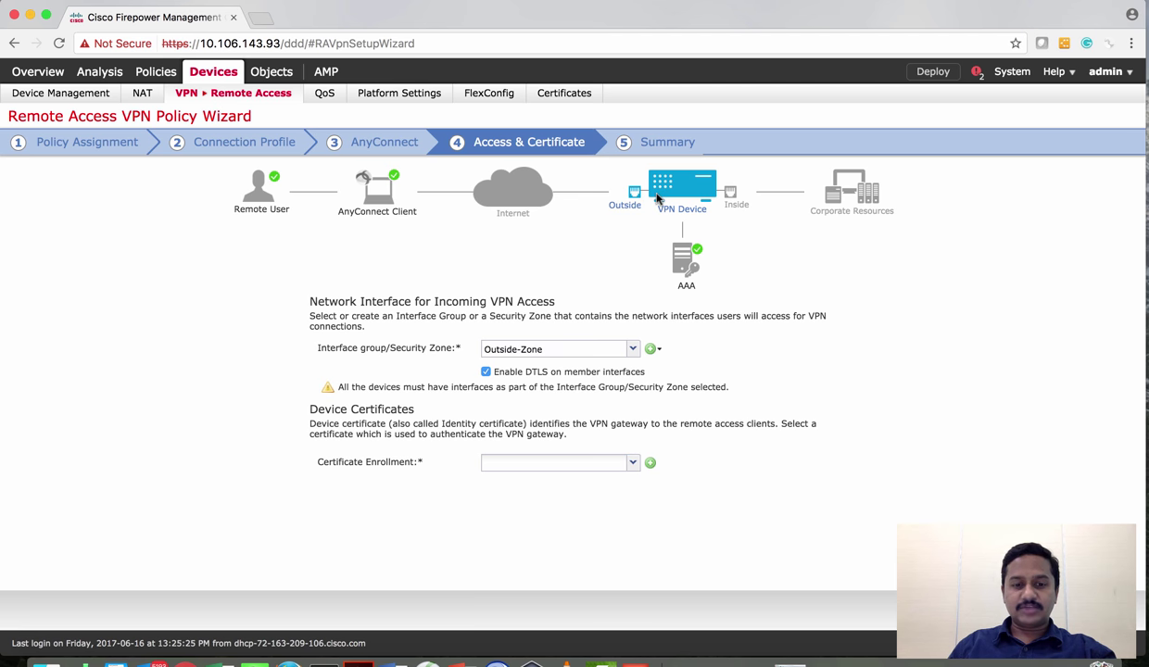
Create a certificate enrollment named Self-Sign with the Self Signed Certificate enrollment type
click(649, 463)
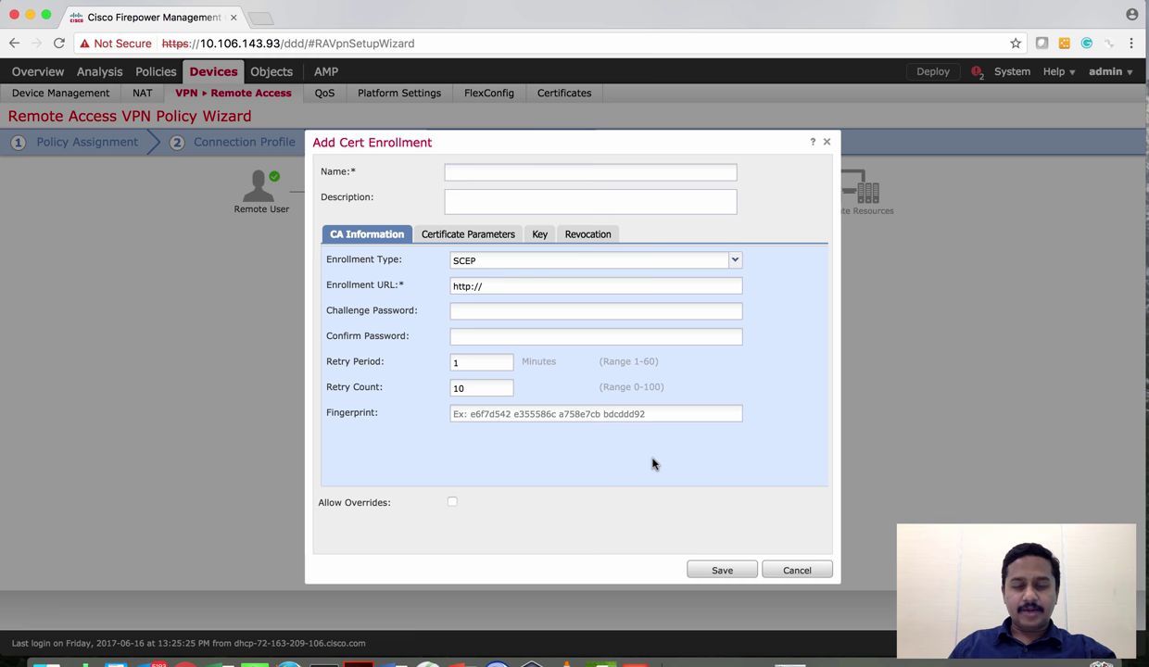
click(483, 171)
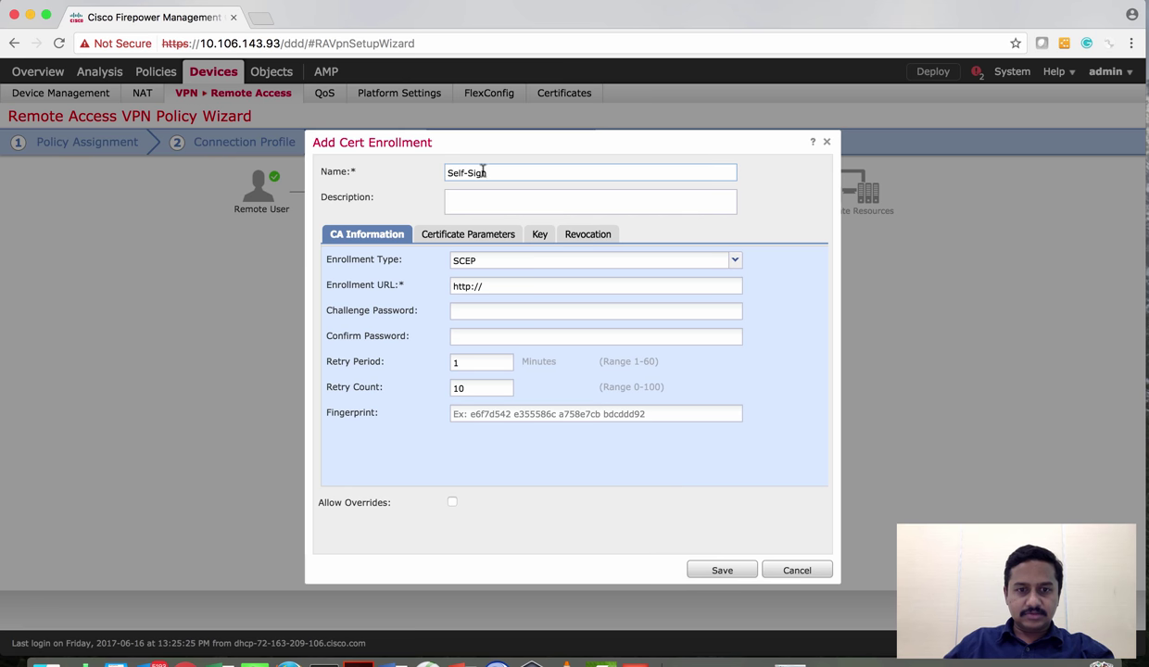
click(734, 261)
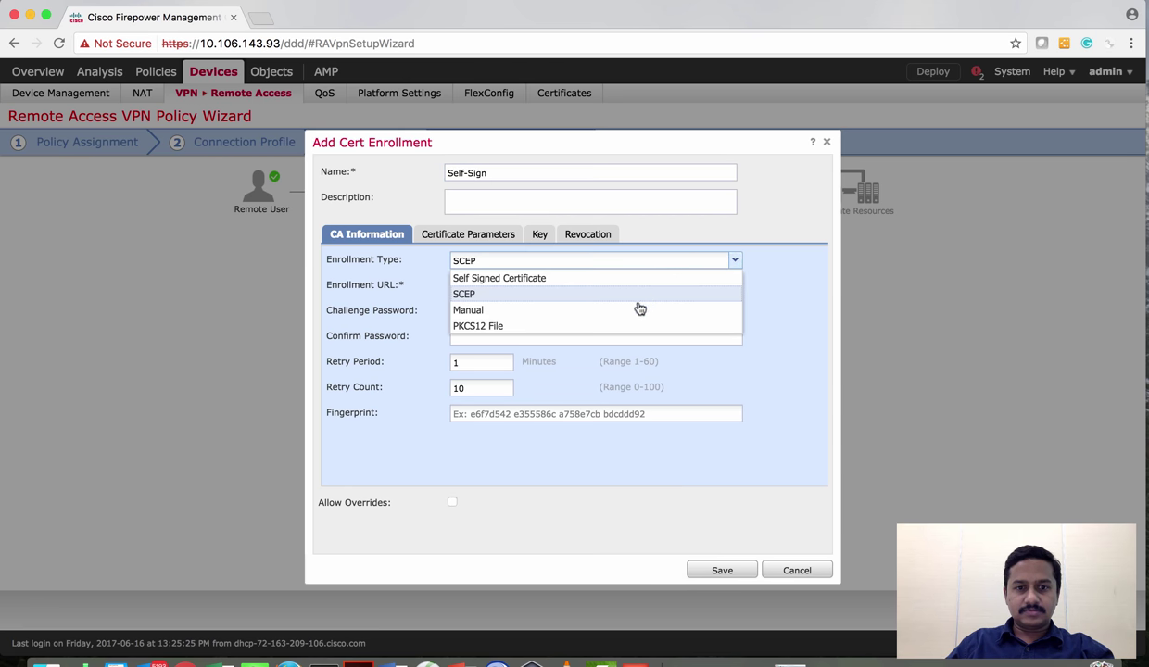
click(617, 279)
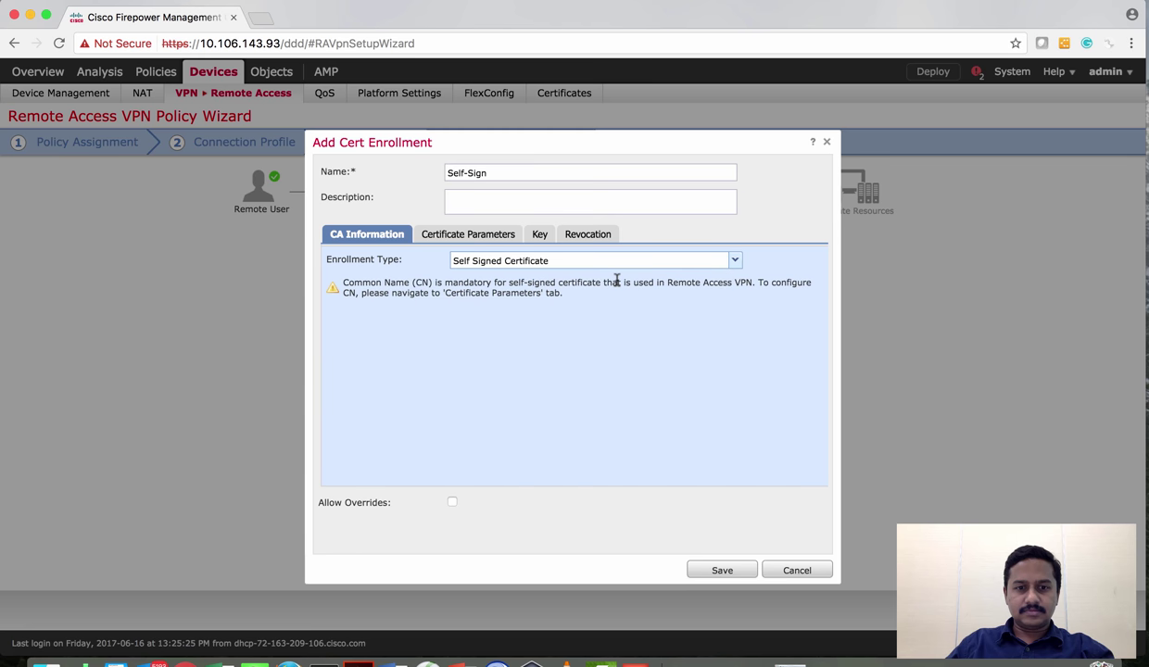
Fill CN, OU, O, L and ST with 'in' and save the Self-Sign enrollment
click(463, 238)
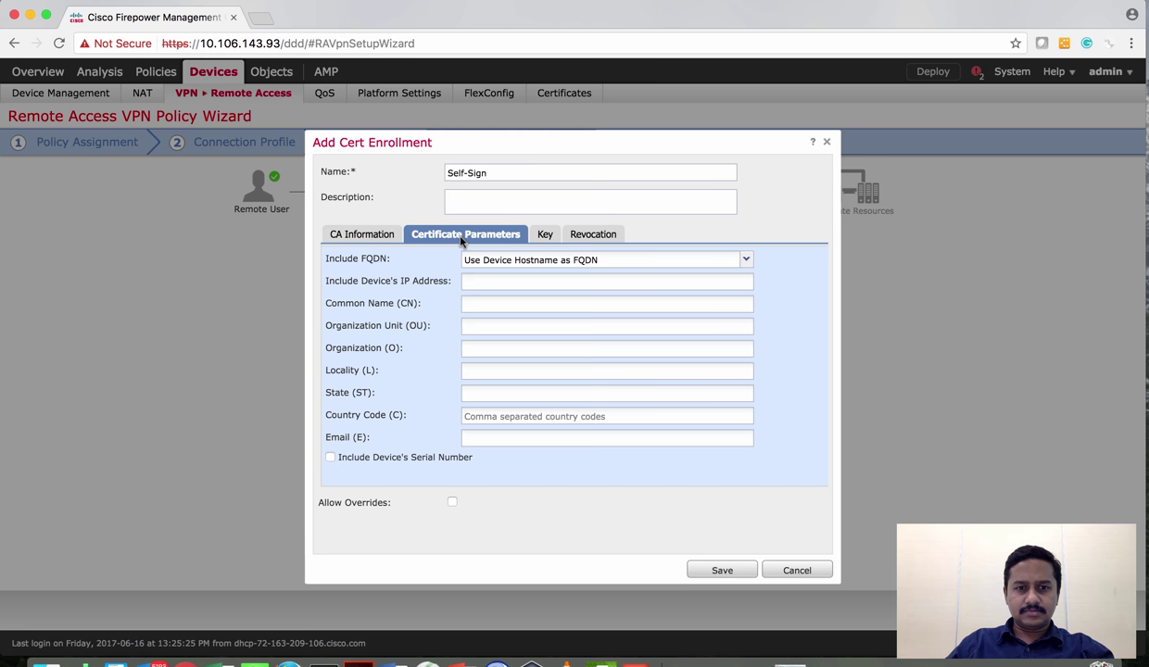
click(483, 301)
text(in)
key(Tab)
text(in)
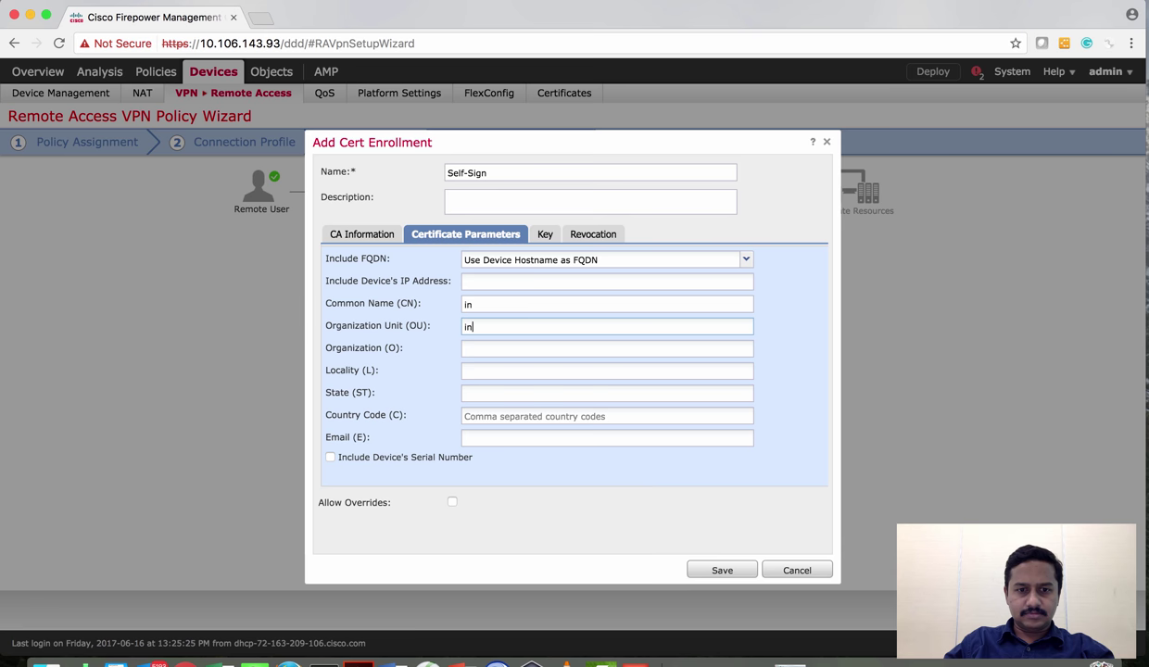
key(Tab)
text(in)
key(Tab)
text(in)
key(Tab)
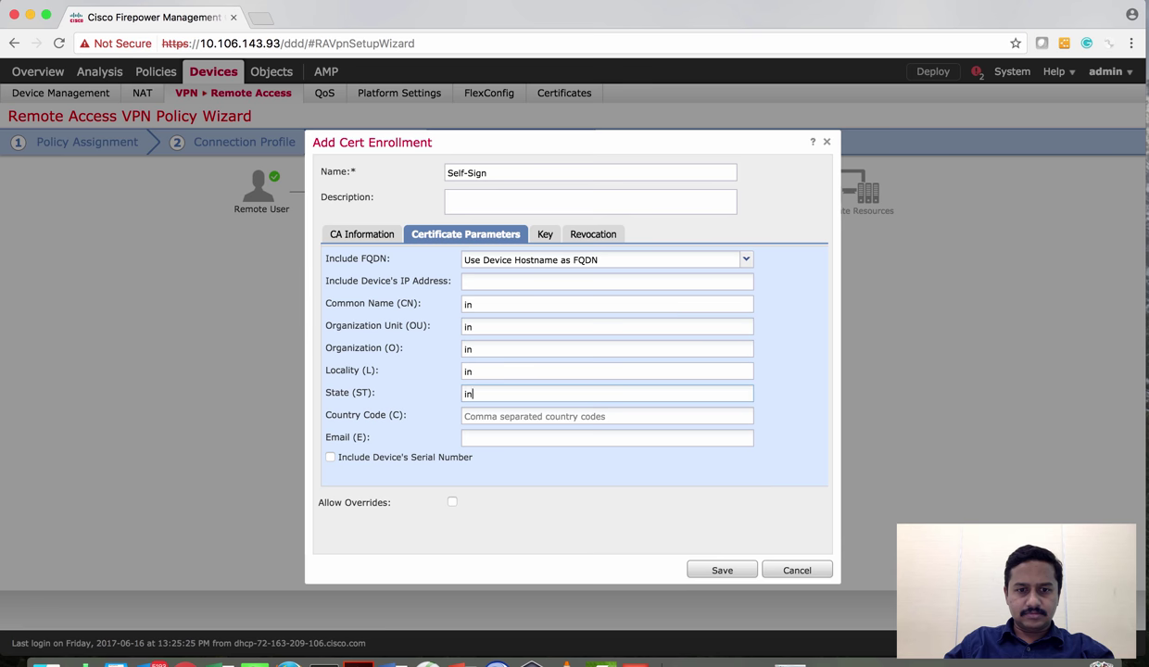
text(in)
click(727, 572)
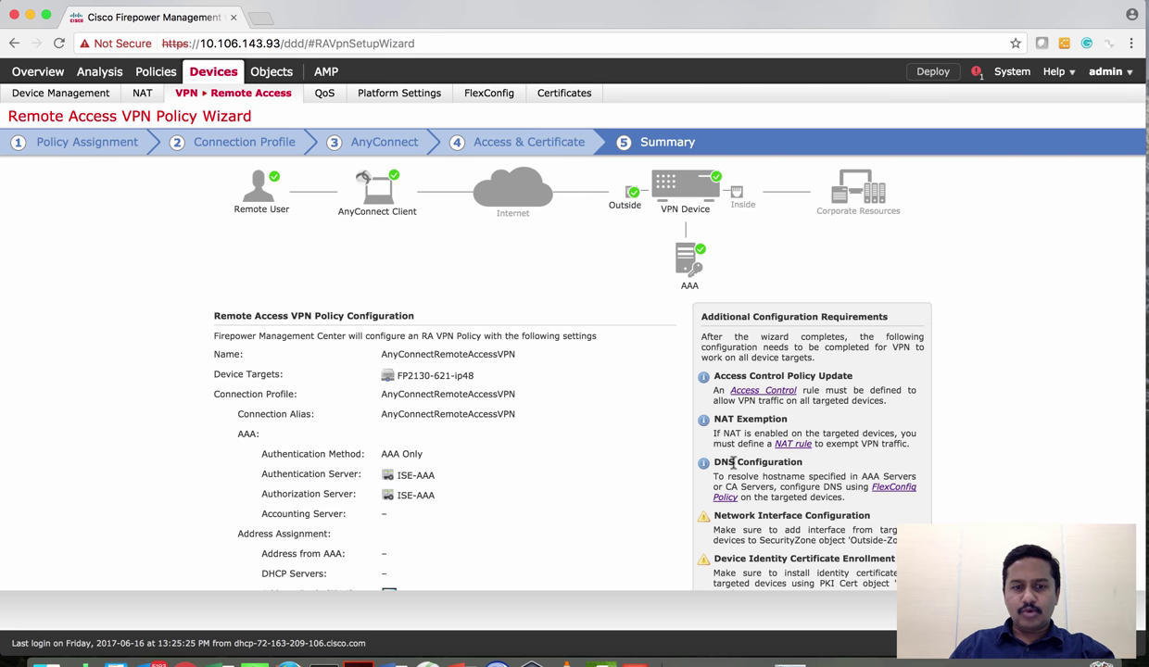
Review the Summary, noting the Access Control Policy Update and DNS Configuration requirements
scroll(590, 457, down, 3)
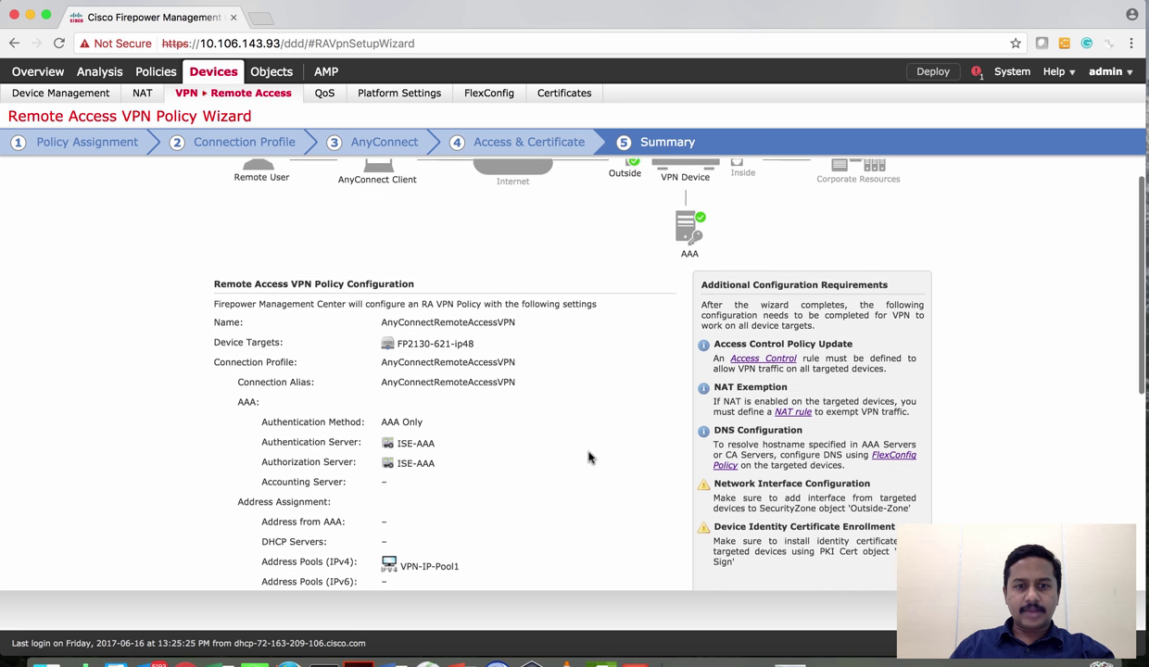
scroll(590, 457, down, 5)
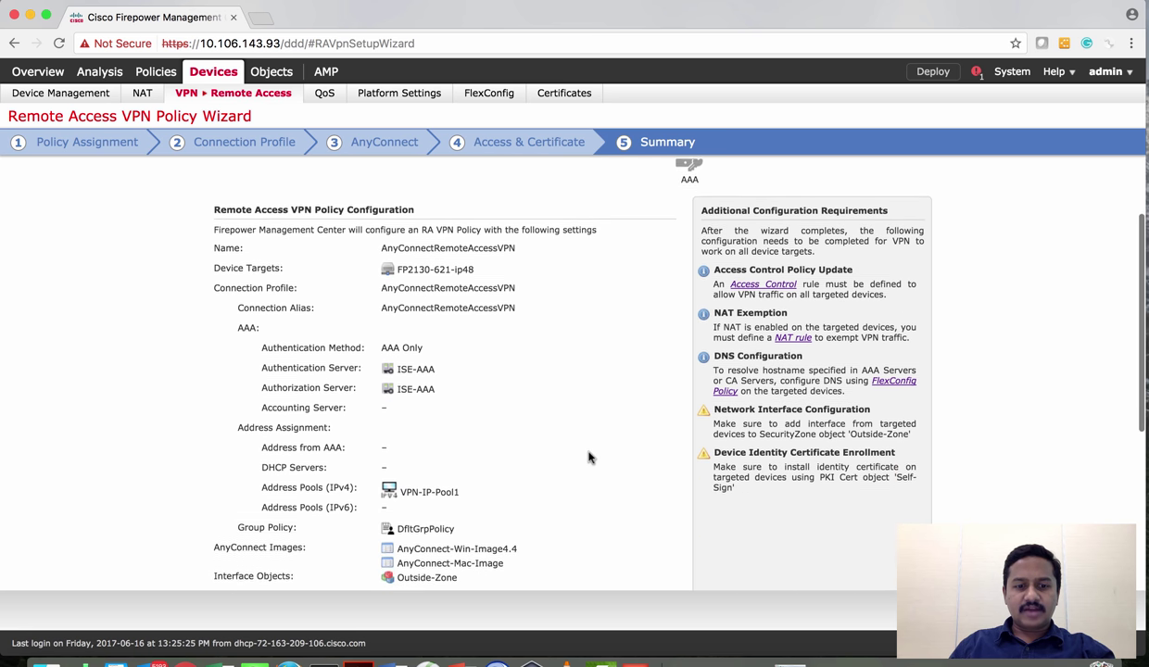
scroll(589, 456, up, 2)
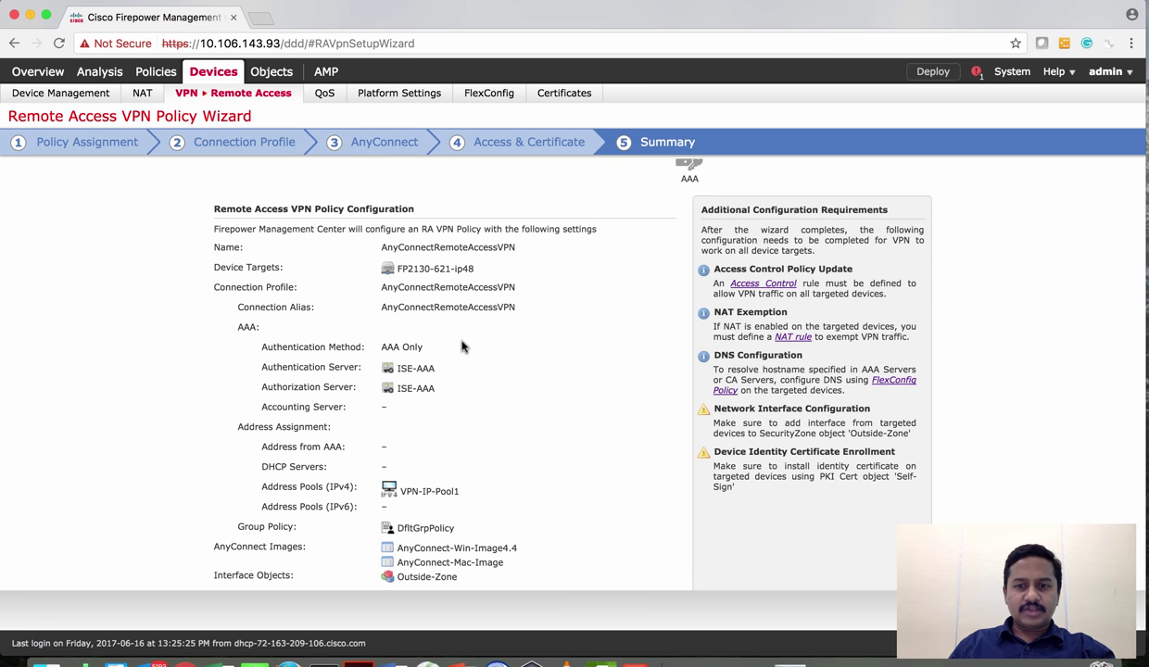
scroll(567, 395, up, 4)
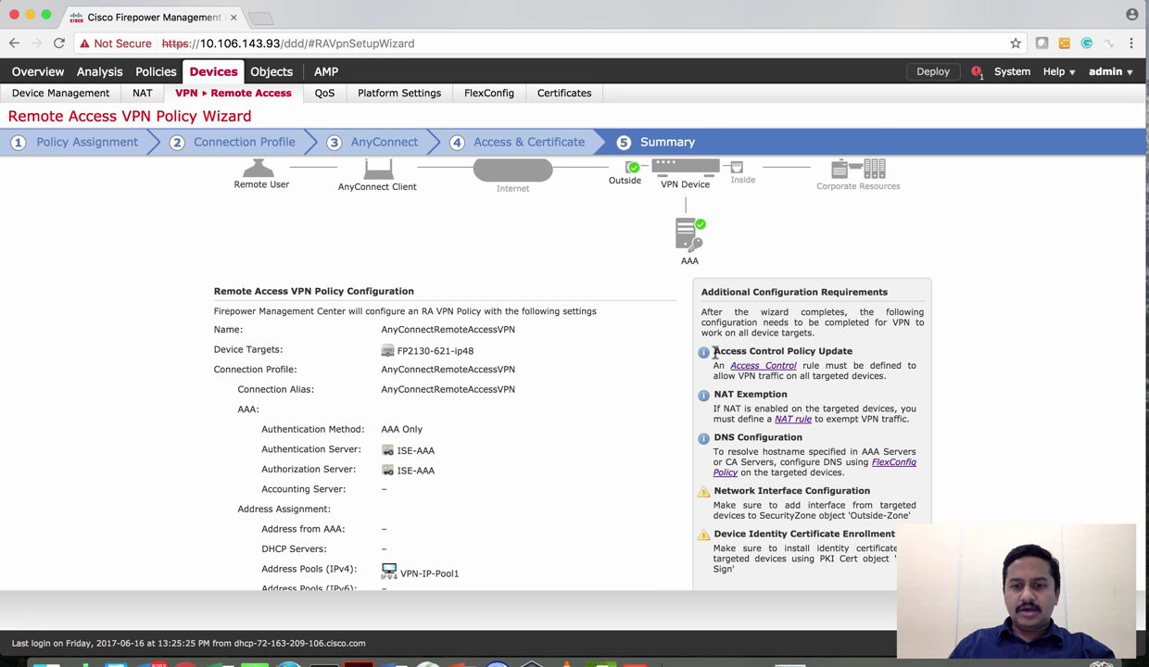
drag(714, 352, 842, 354)
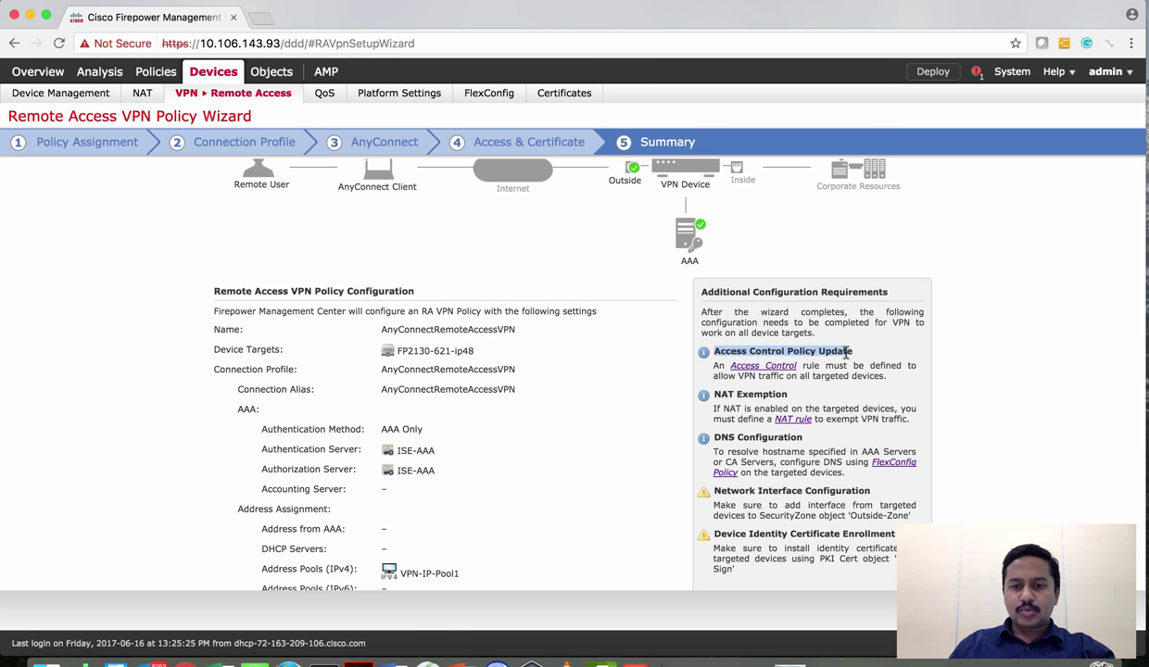
click(764, 398)
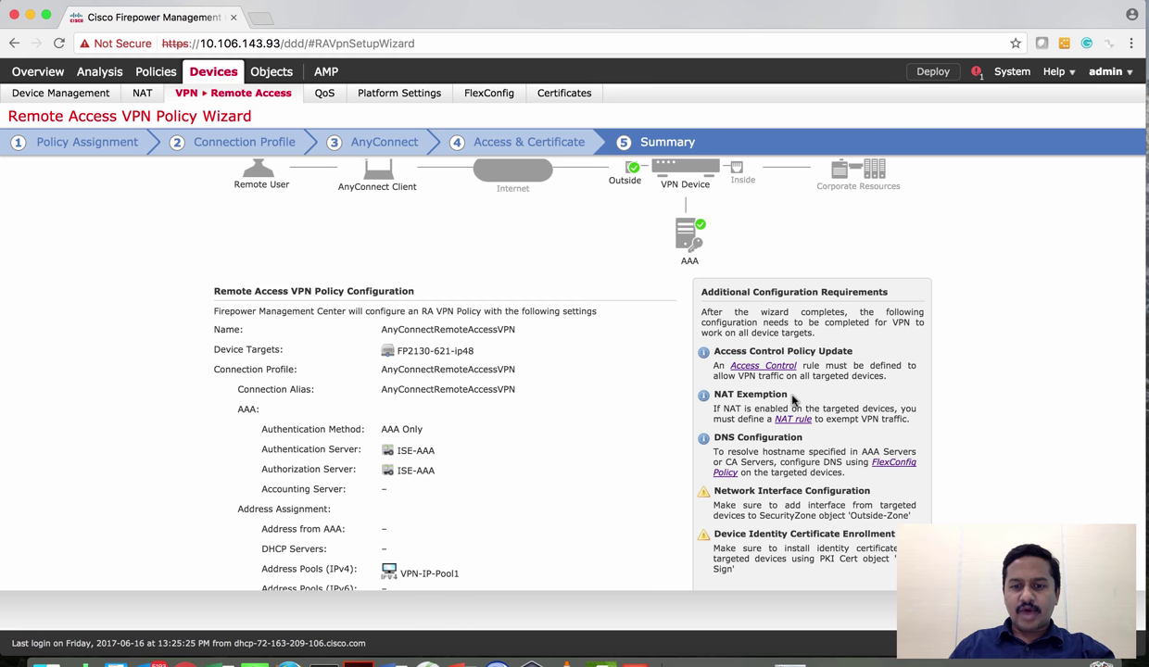
triple_click(738, 435)
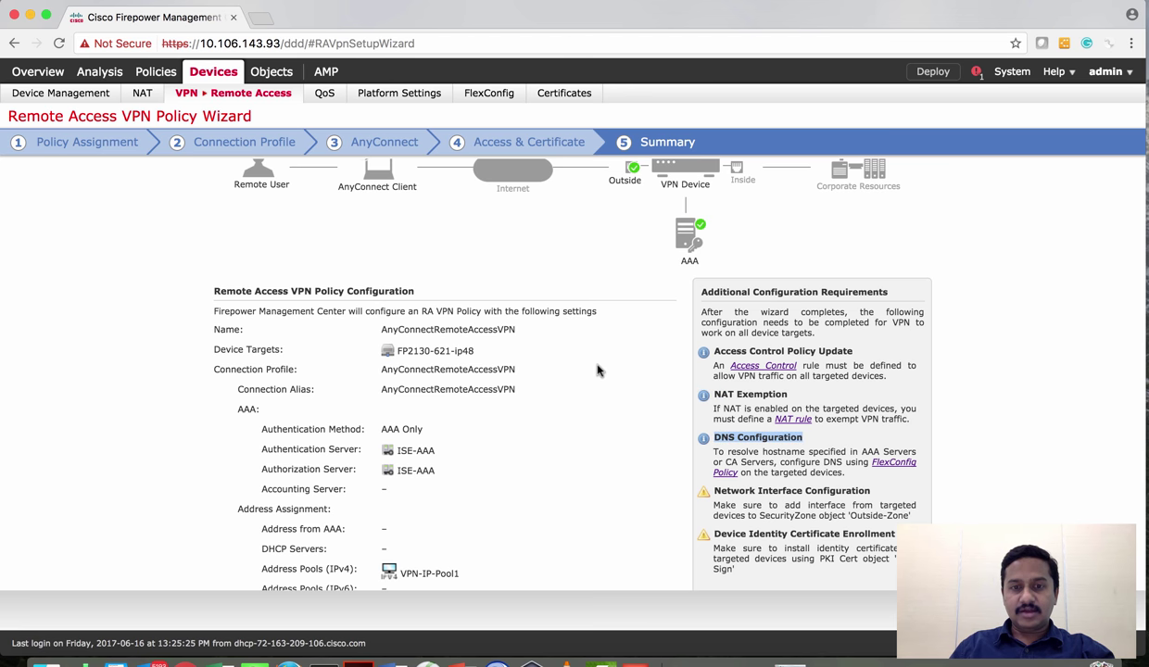
scroll(598, 370, up, 1)
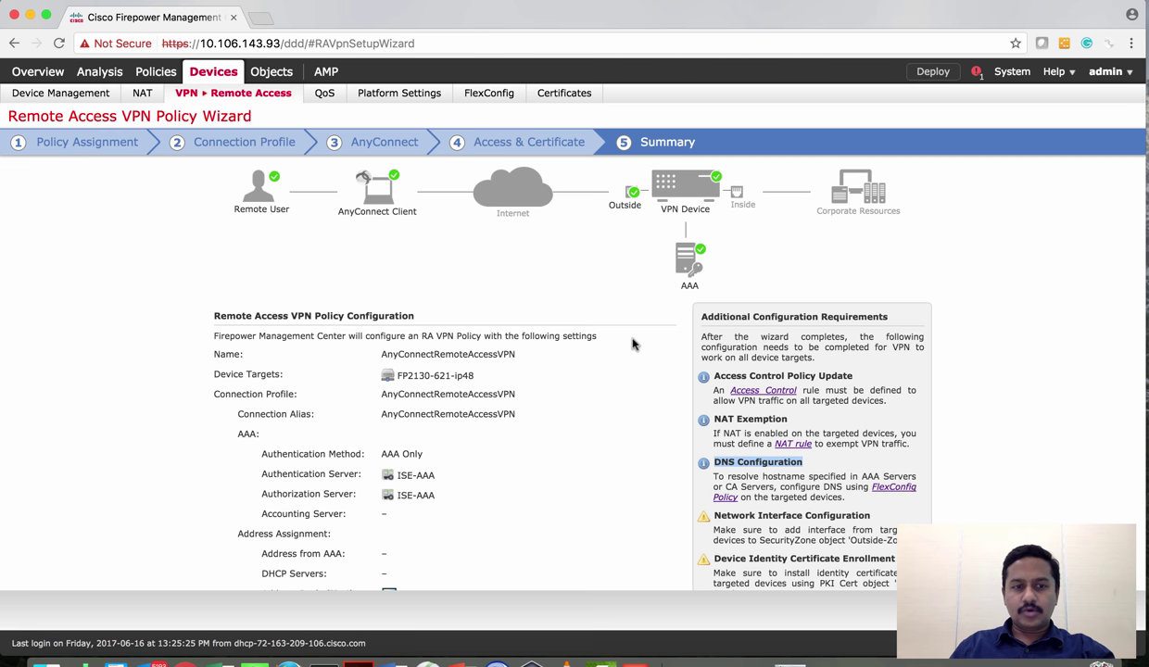
scroll(633, 345, down, 5)
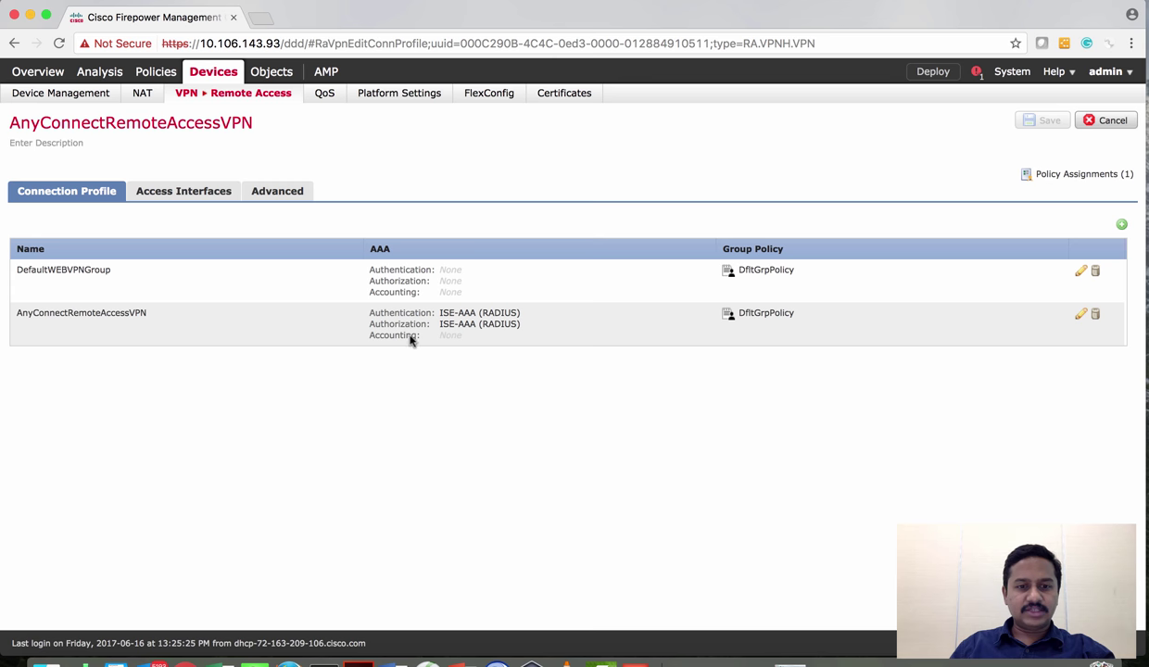
click(1081, 317)
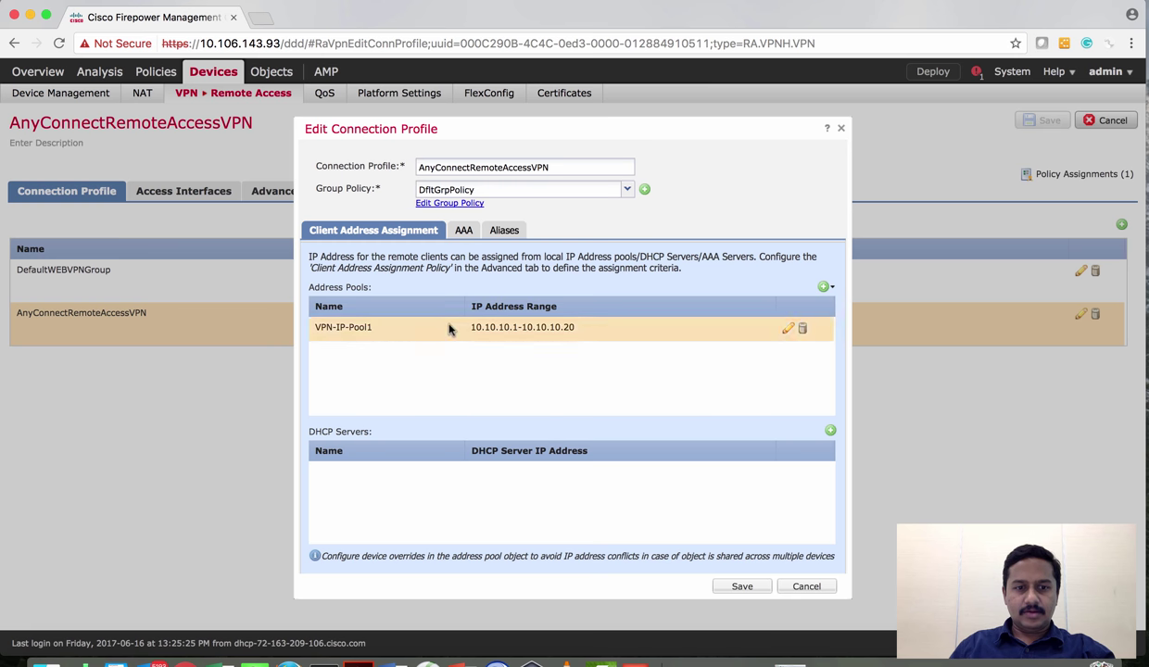
click(464, 230)
click(483, 232)
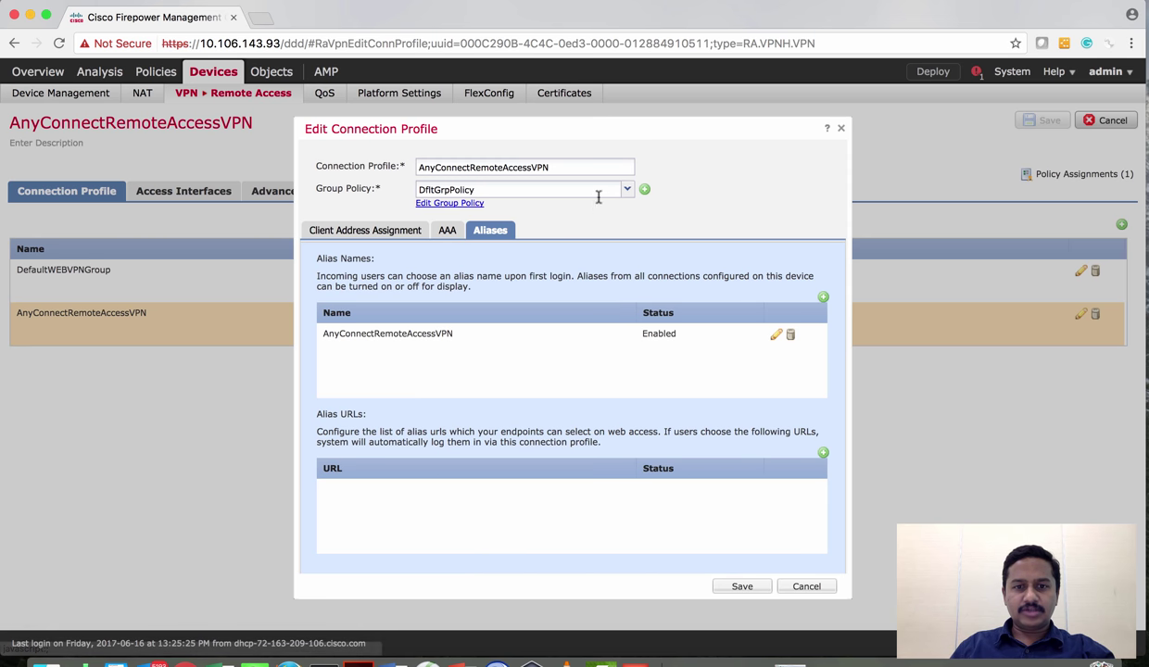
click(803, 587)
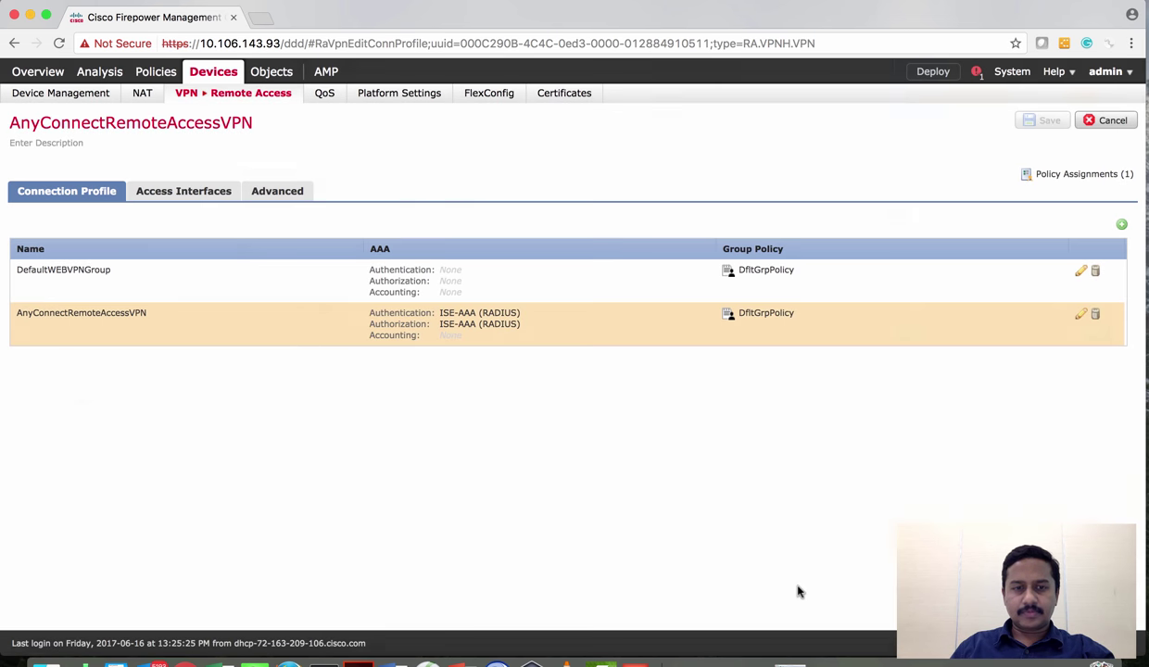
Review access interfaces, advanced settings, address assignment, certificate maps and DfltGrpPolicy, then cancel the VPN editor
click(191, 194)
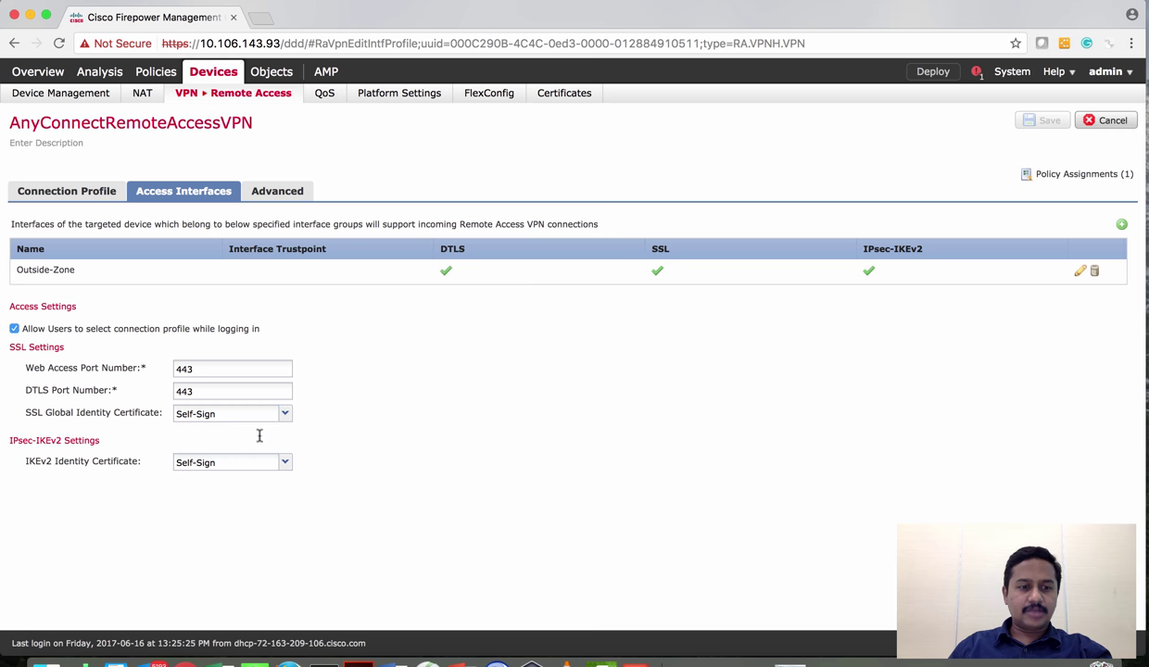
click(275, 201)
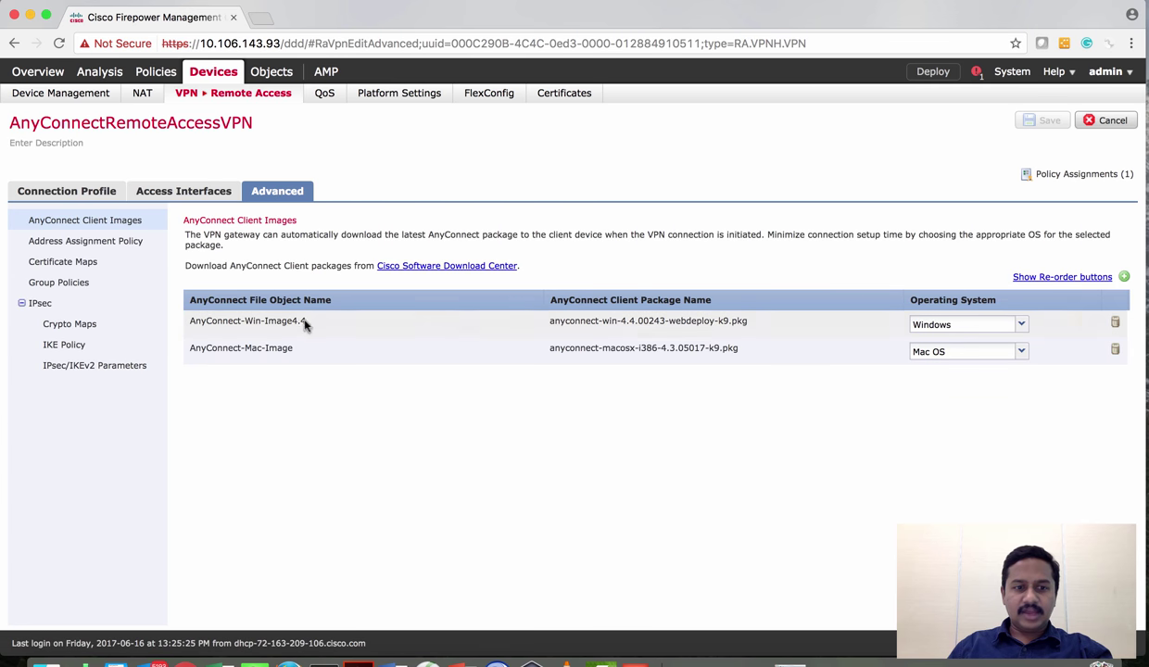
click(137, 245)
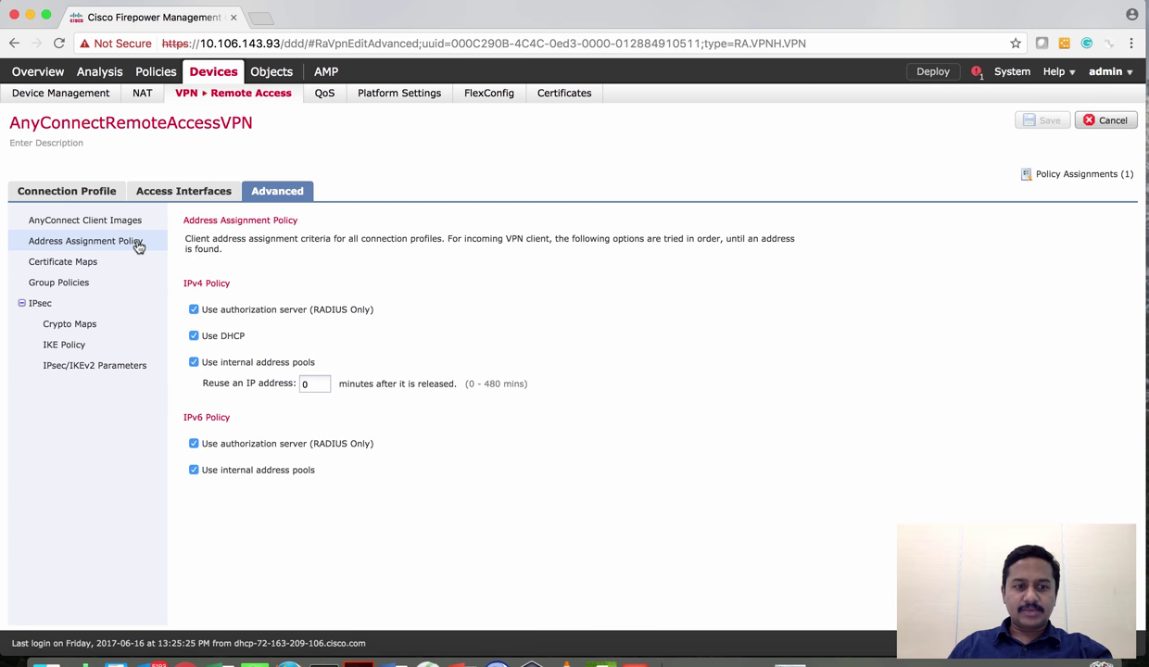
click(92, 265)
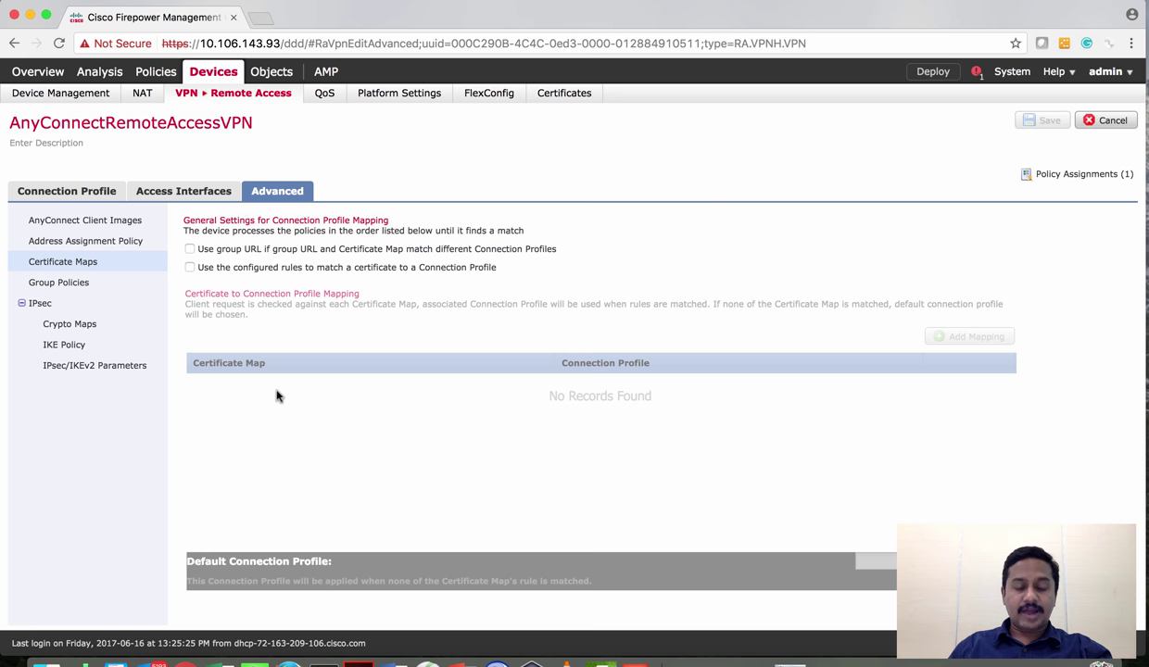
click(74, 287)
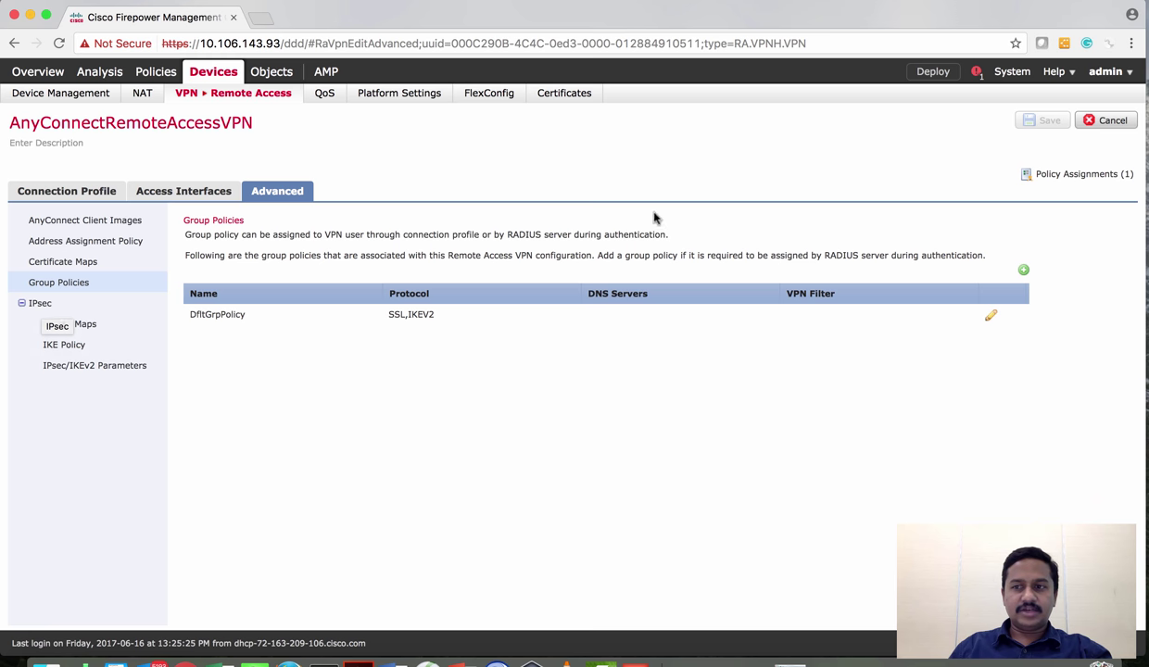
click(1112, 123)
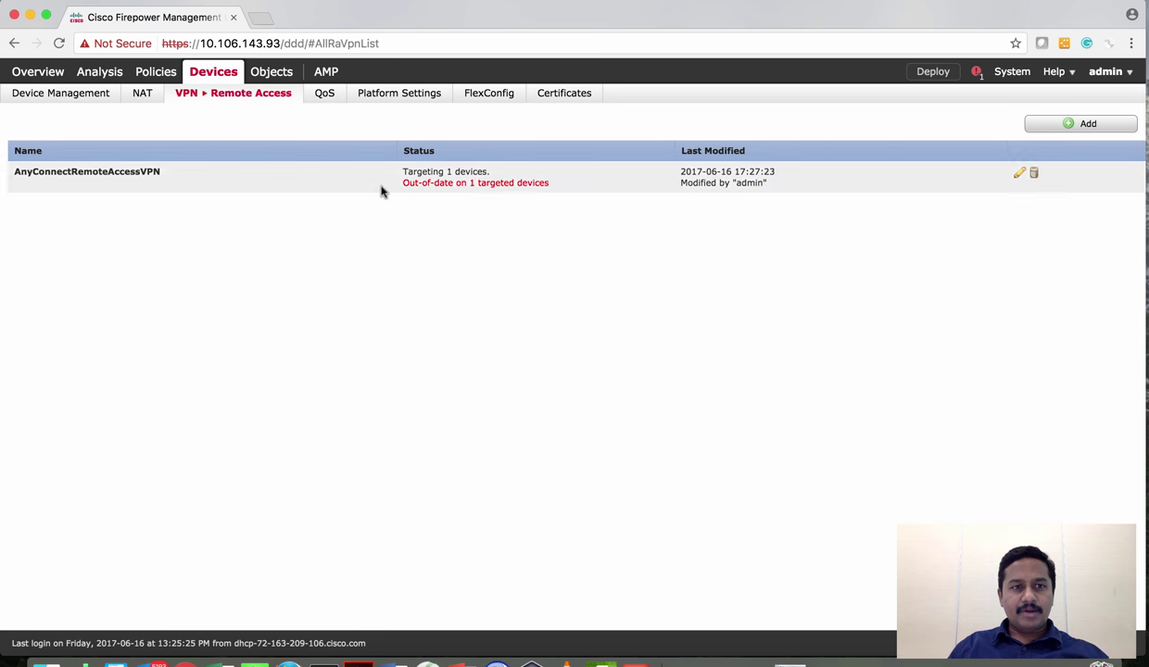
Add a Self-Sign enrolled certificate to device FP2130-621-ip48 from Devices > Certificates
mouse_move(255, 100)
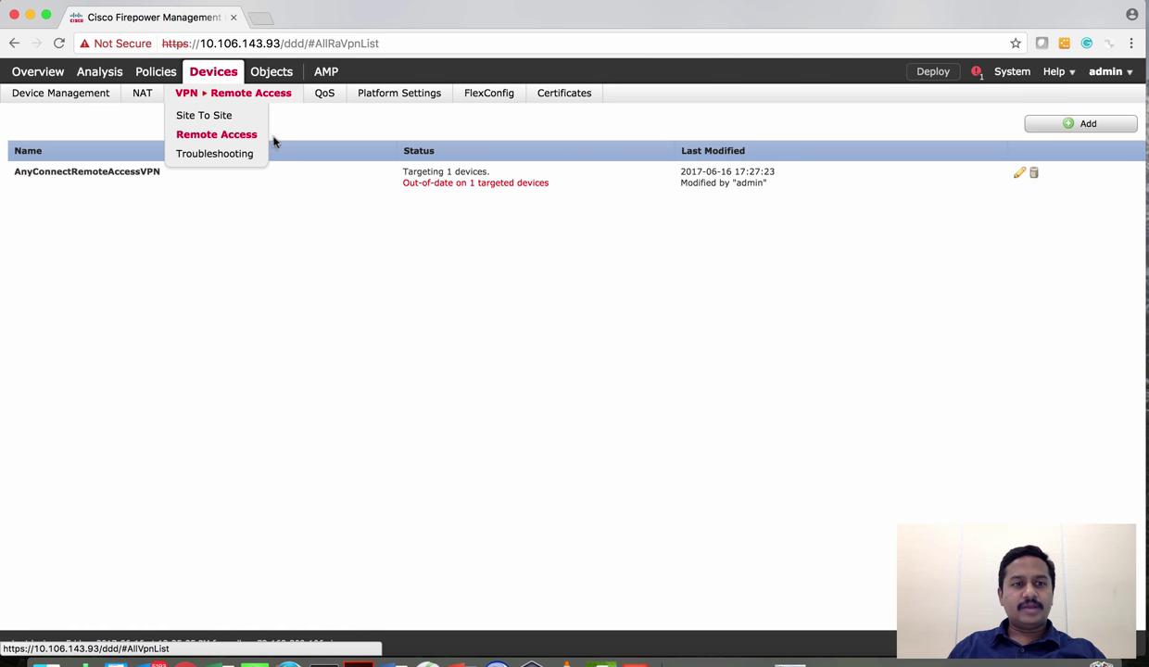
click(553, 96)
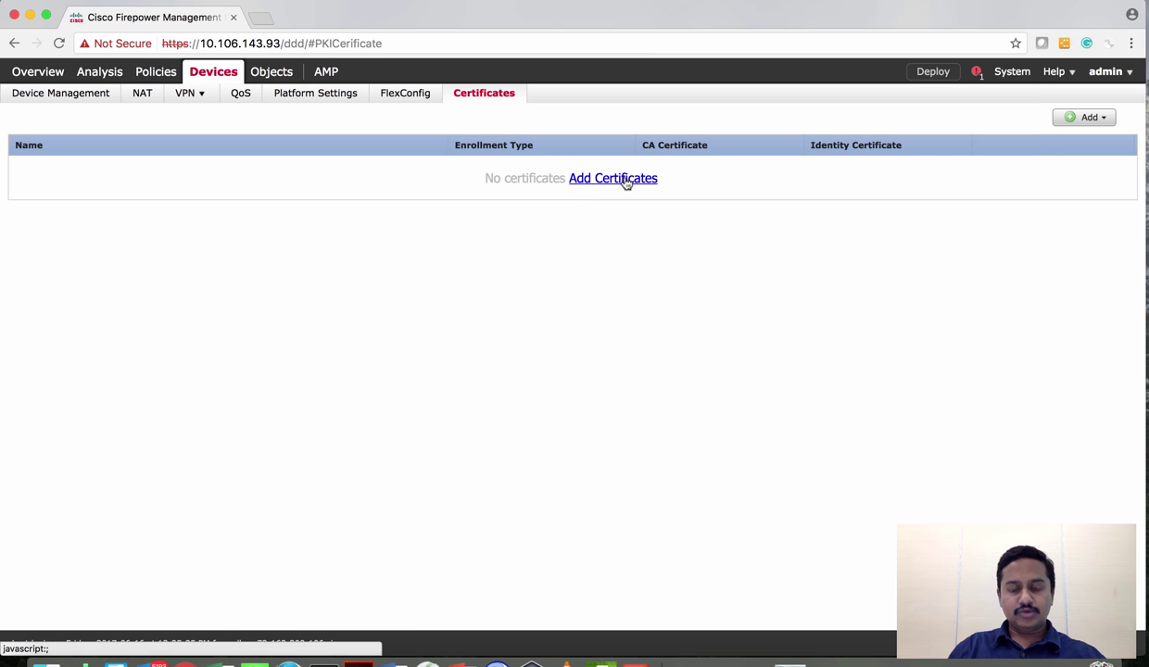
click(626, 180)
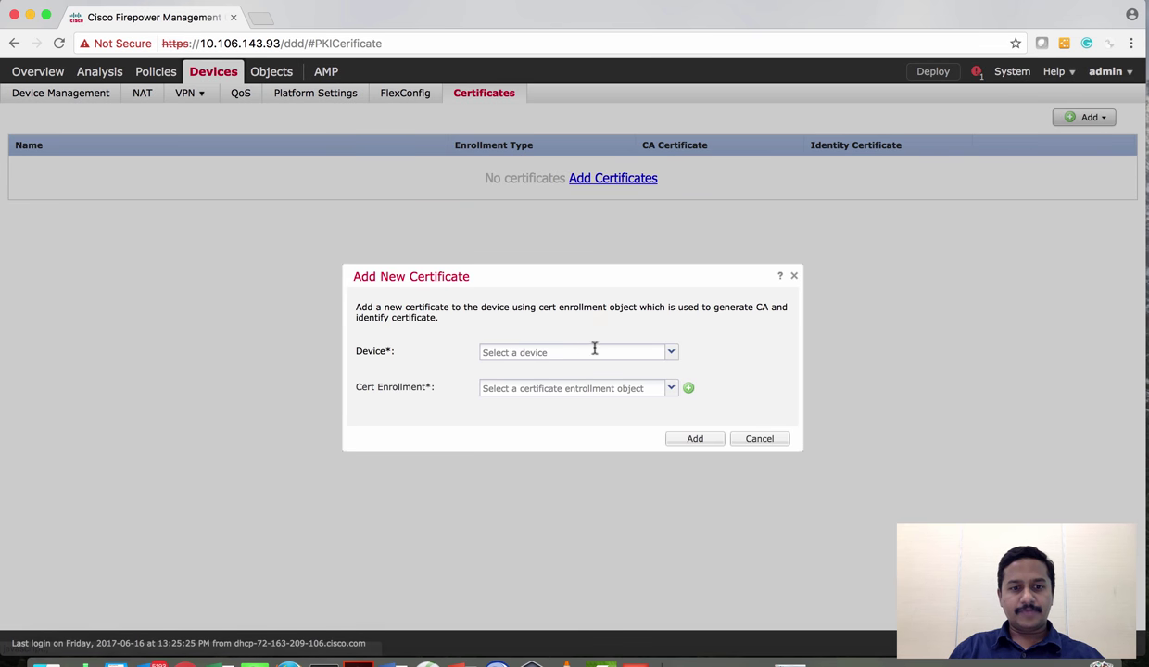
click(669, 353)
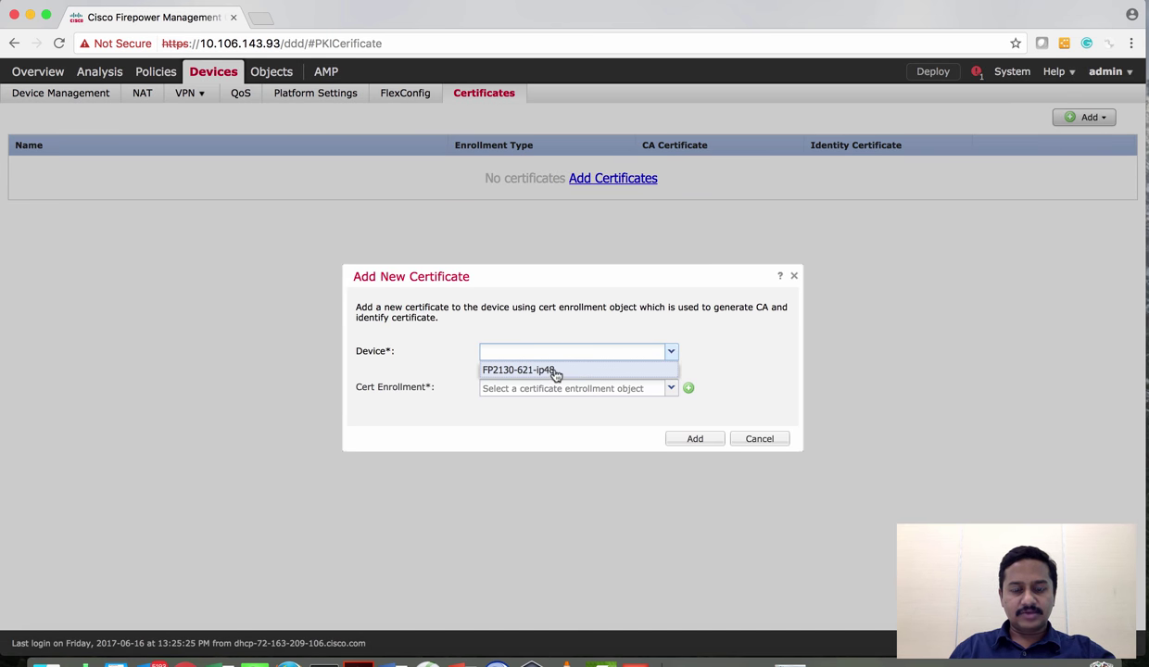
click(554, 372)
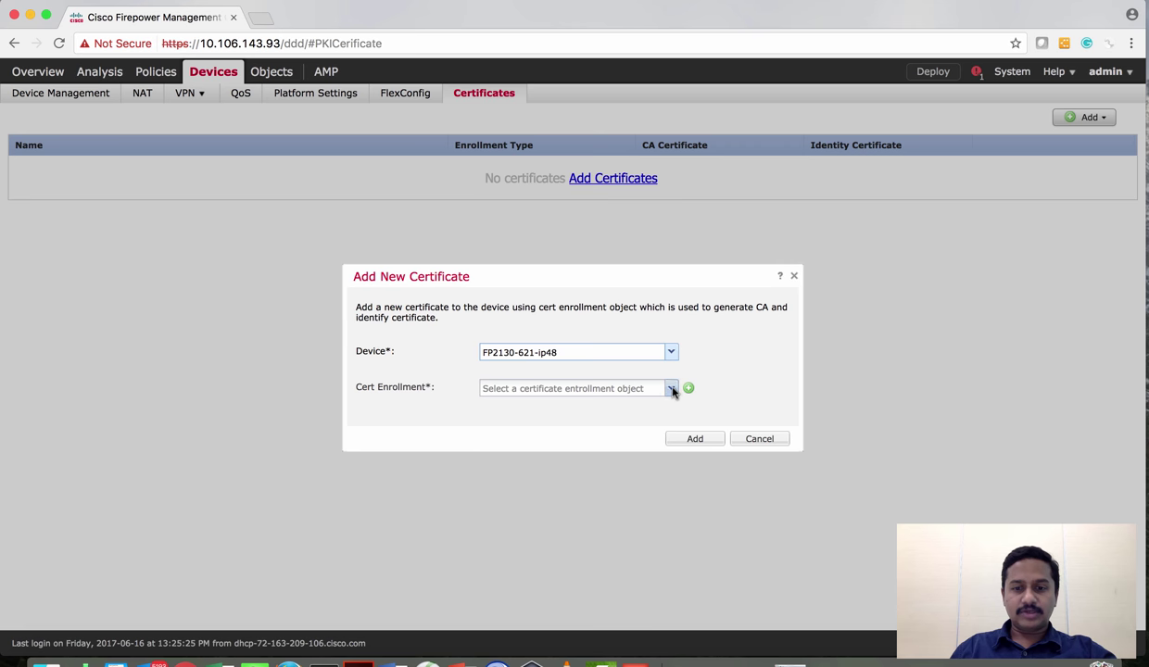
click(671, 389)
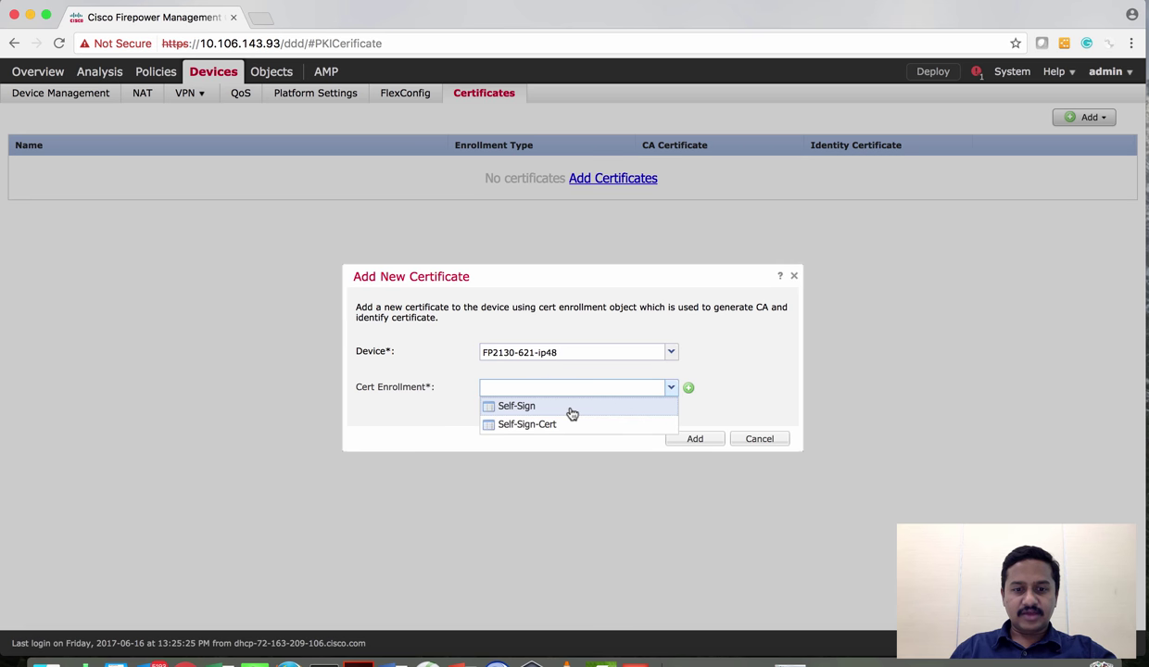
click(573, 407)
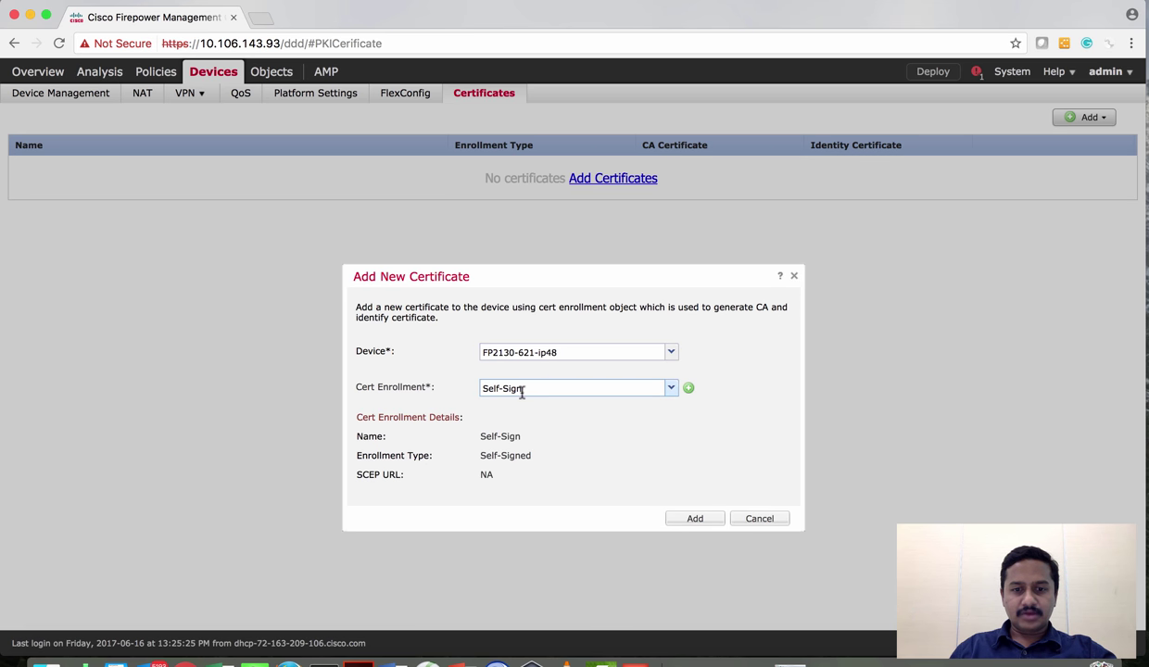
click(694, 521)
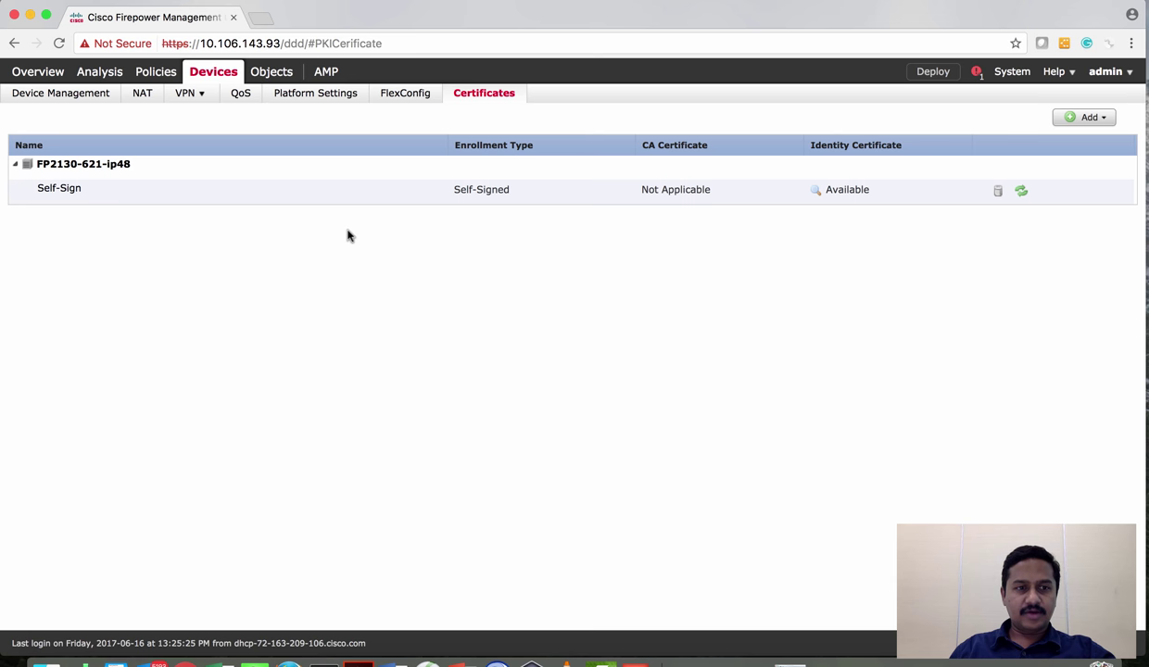
Go to Policies > Access Control to reach the AccessPolicy access control policy
mouse_move(160, 77)
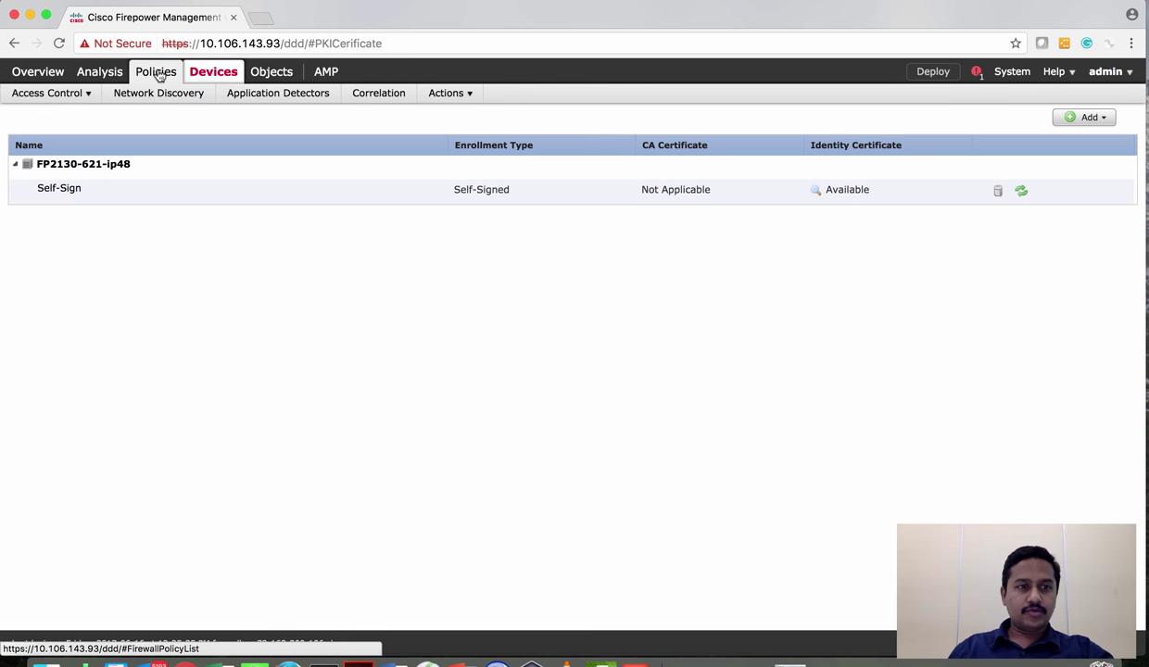
mouse_move(81, 104)
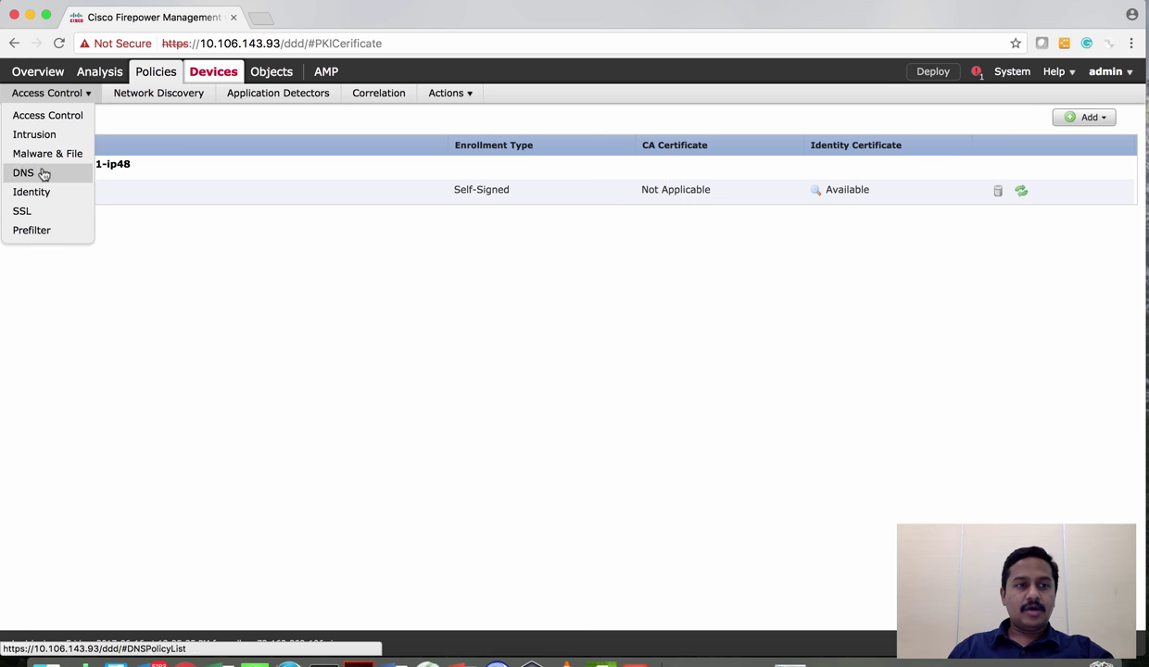
click(44, 121)
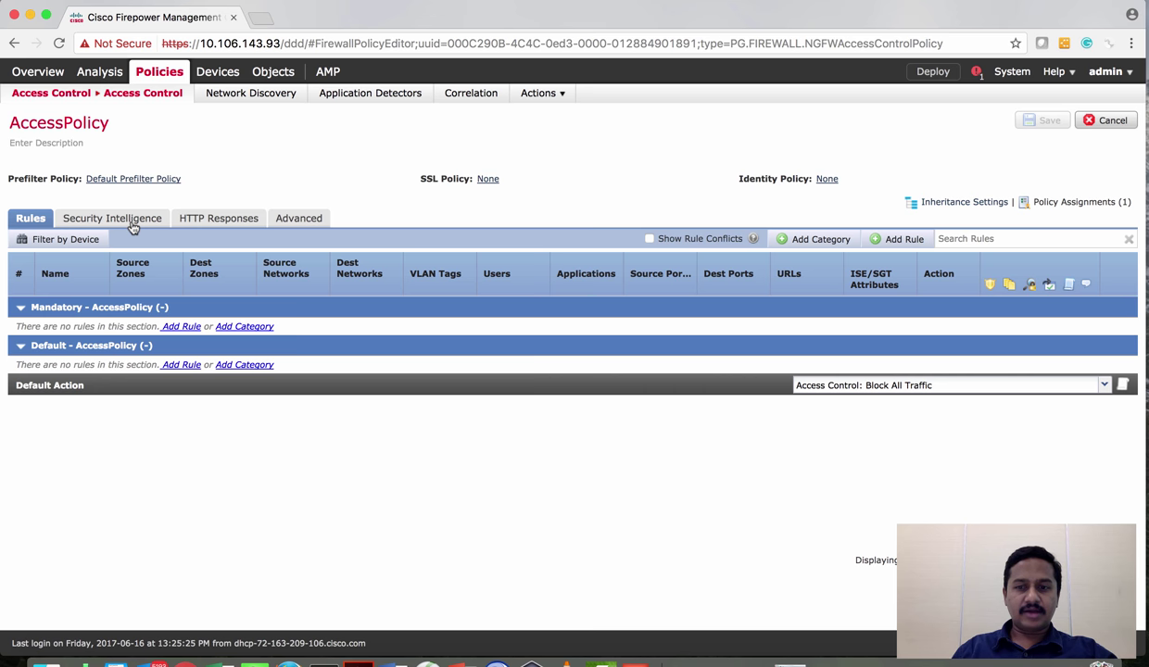
Start a new access rule with source zone Outside-Zone and destination zone Inside-Zone
click(899, 241)
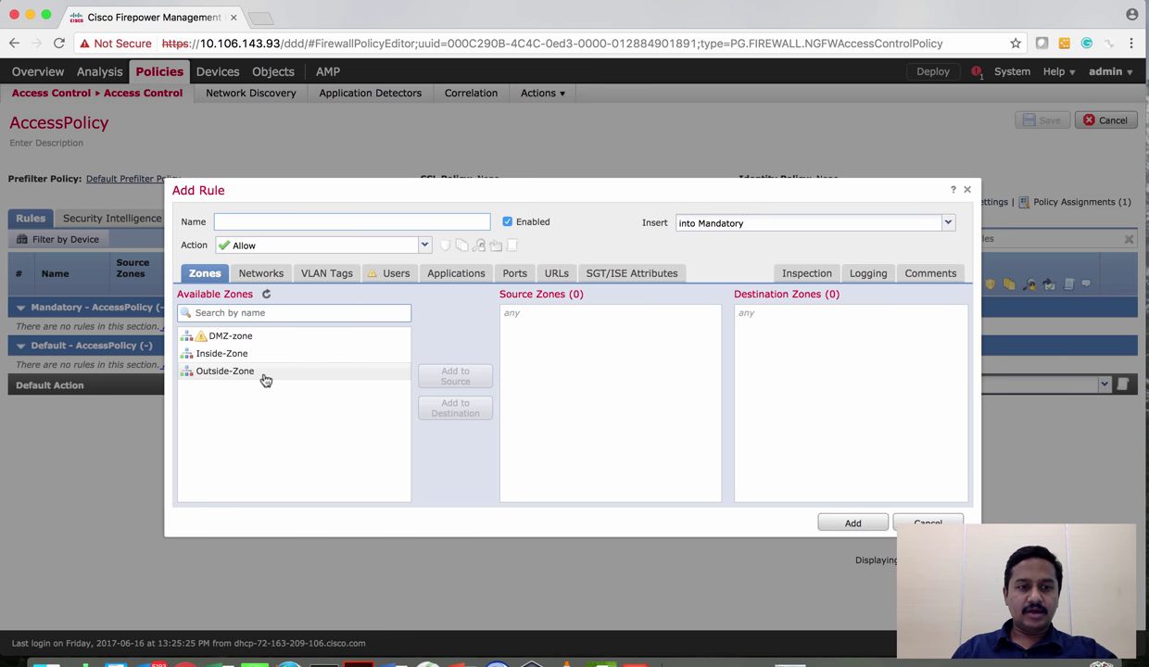
click(263, 374)
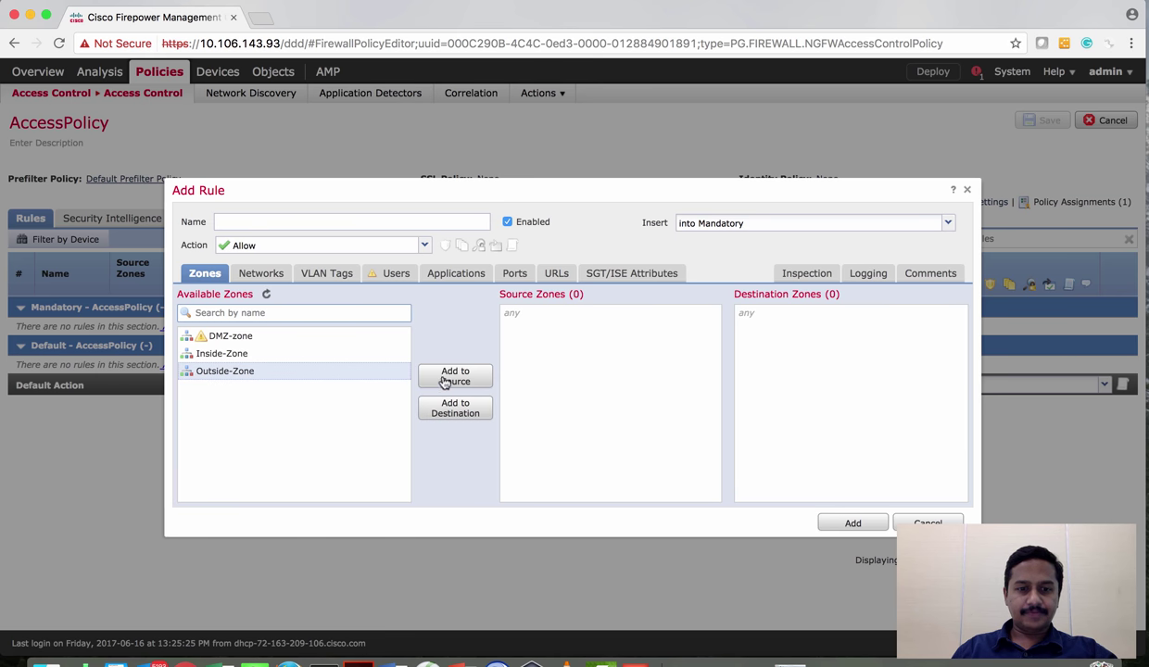
click(445, 383)
click(227, 353)
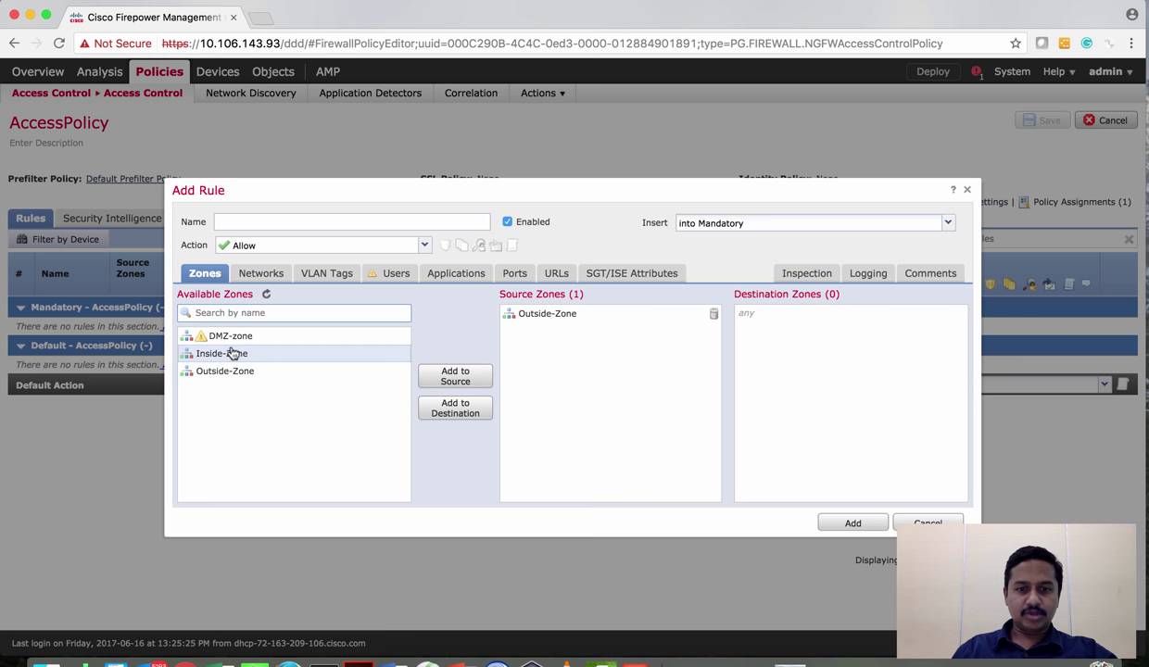
click(458, 413)
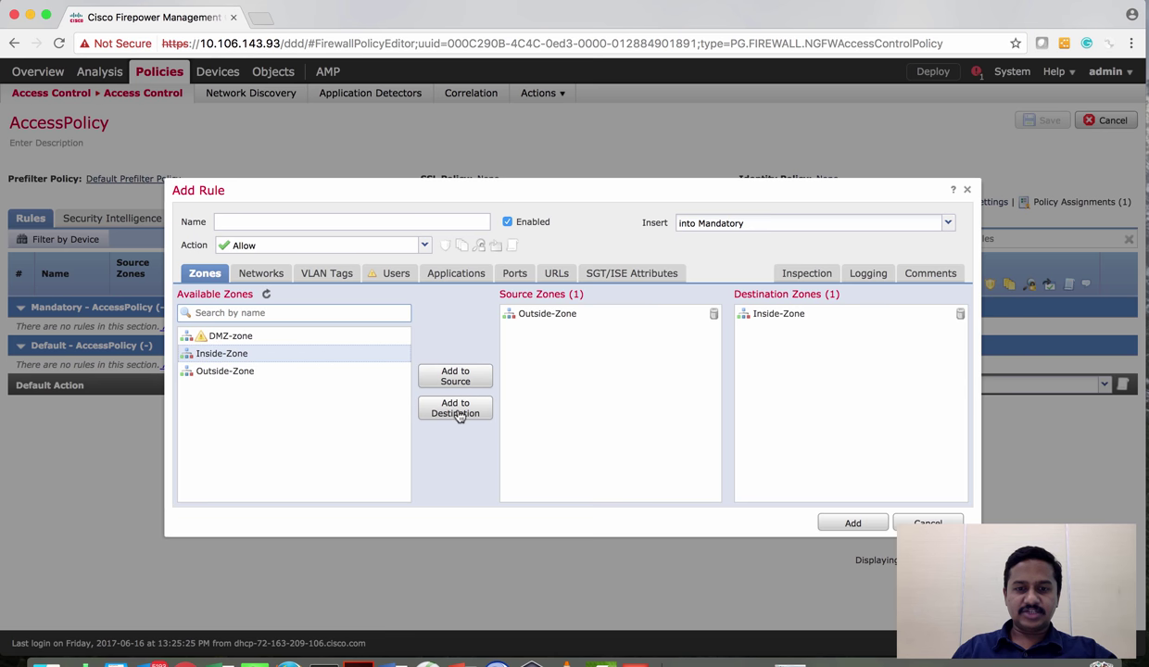
click(262, 274)
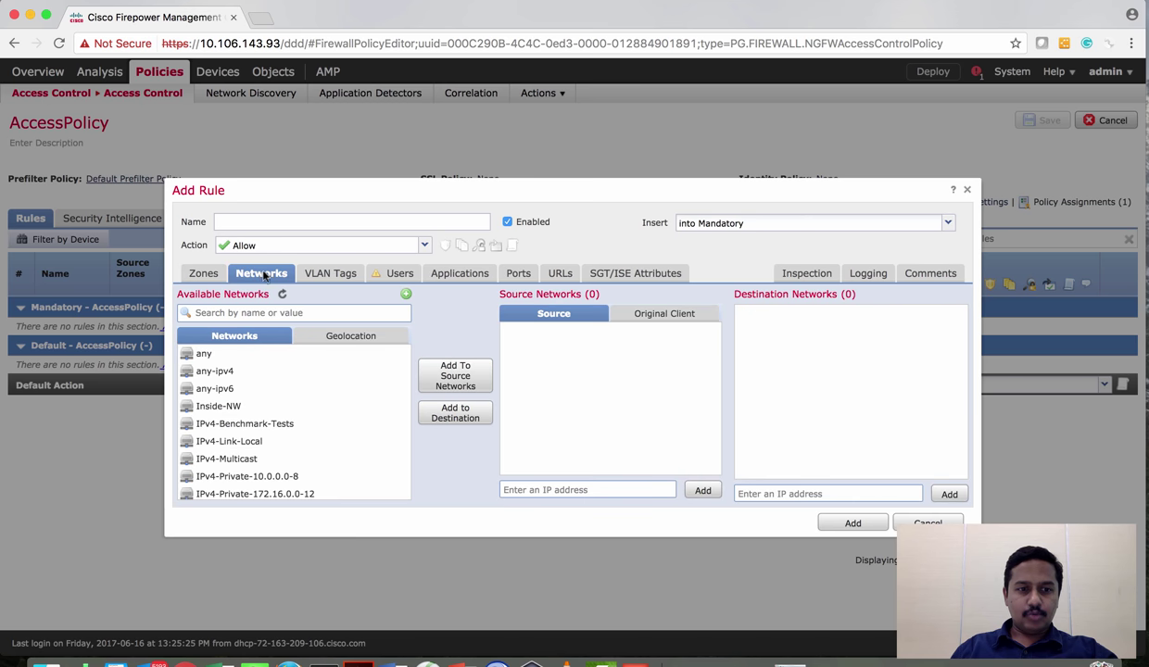
Set destination network Inside-NW and source network VPN-Pool-IP1, then check Users and Applications
click(307, 408)
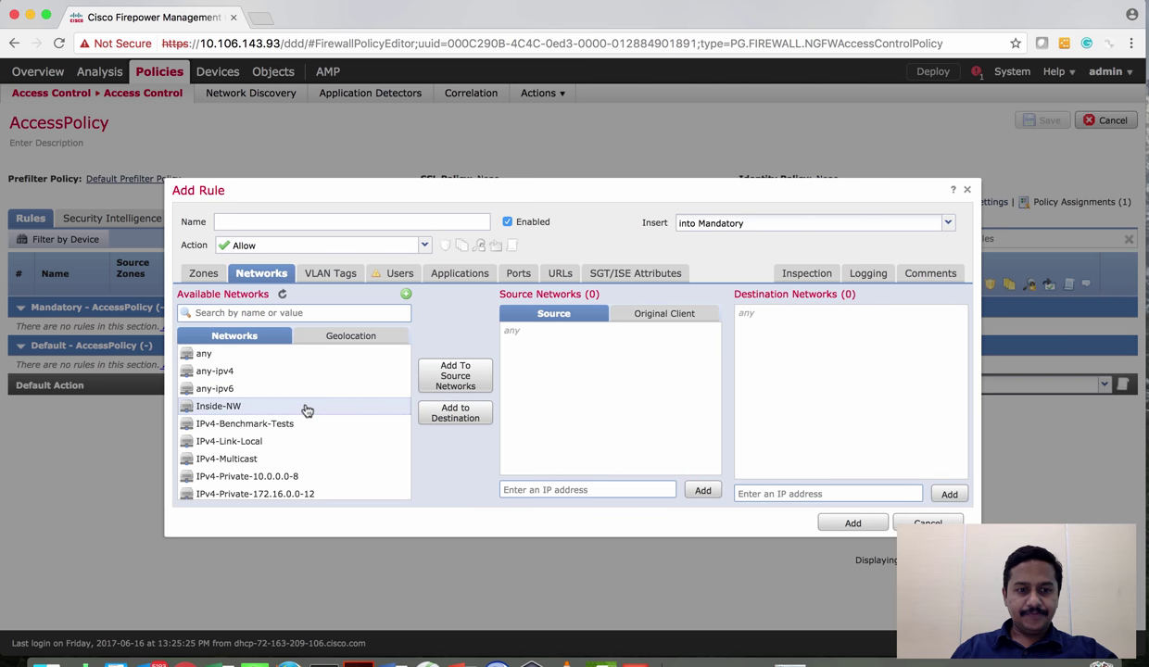
click(450, 417)
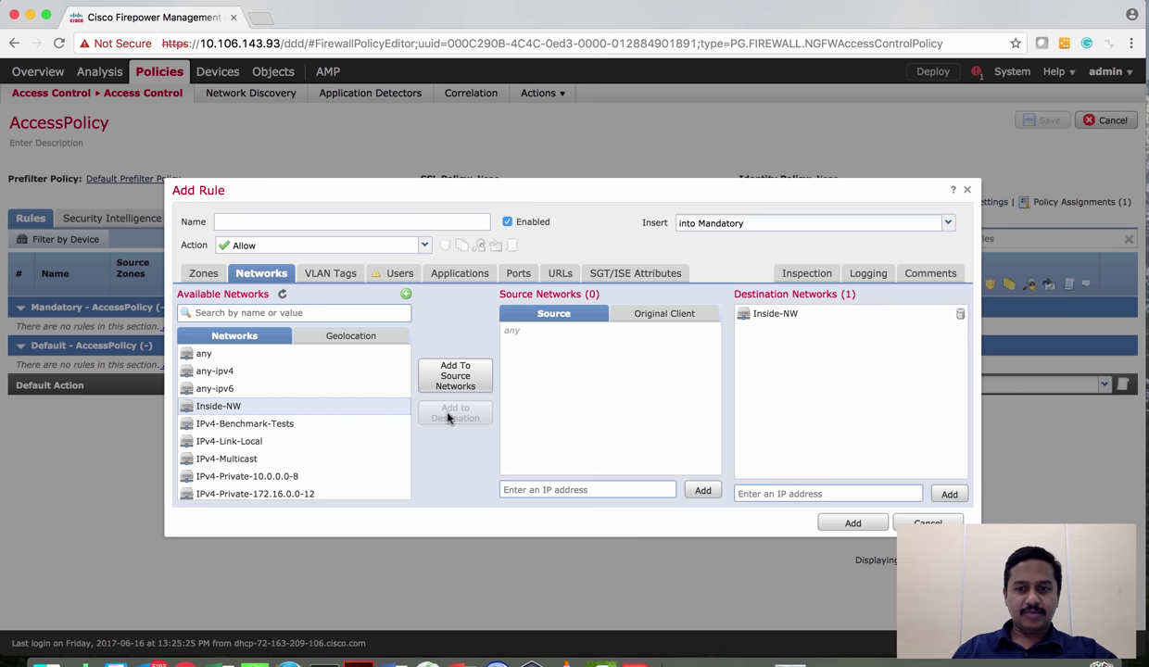
scroll(363, 481, down, 5)
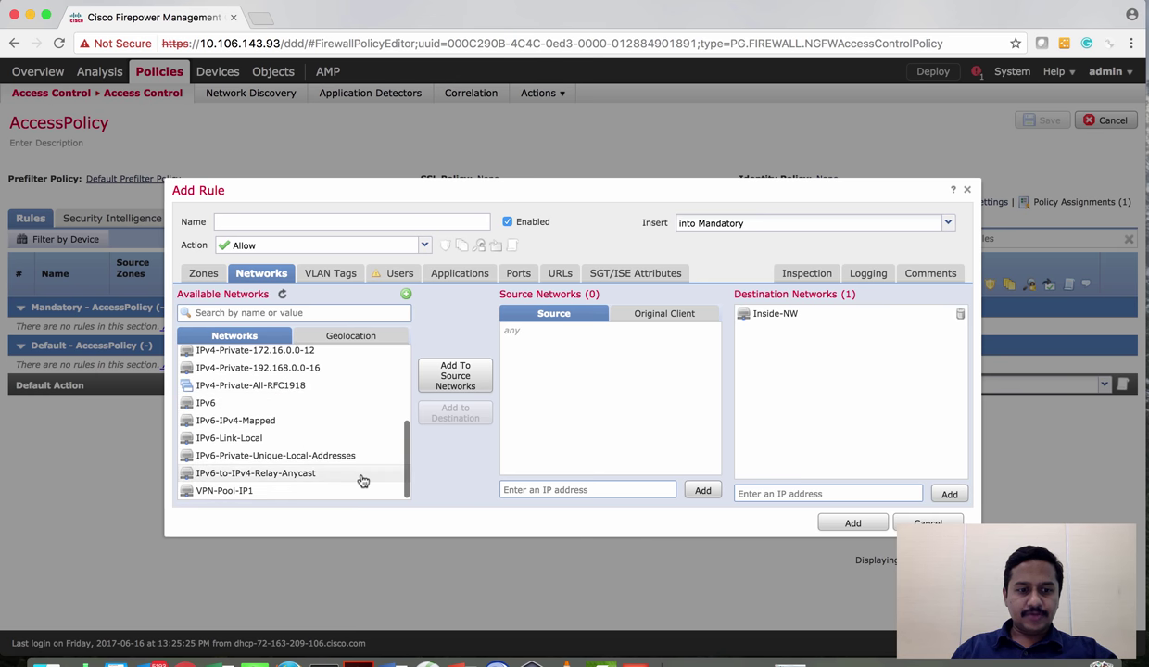
click(306, 494)
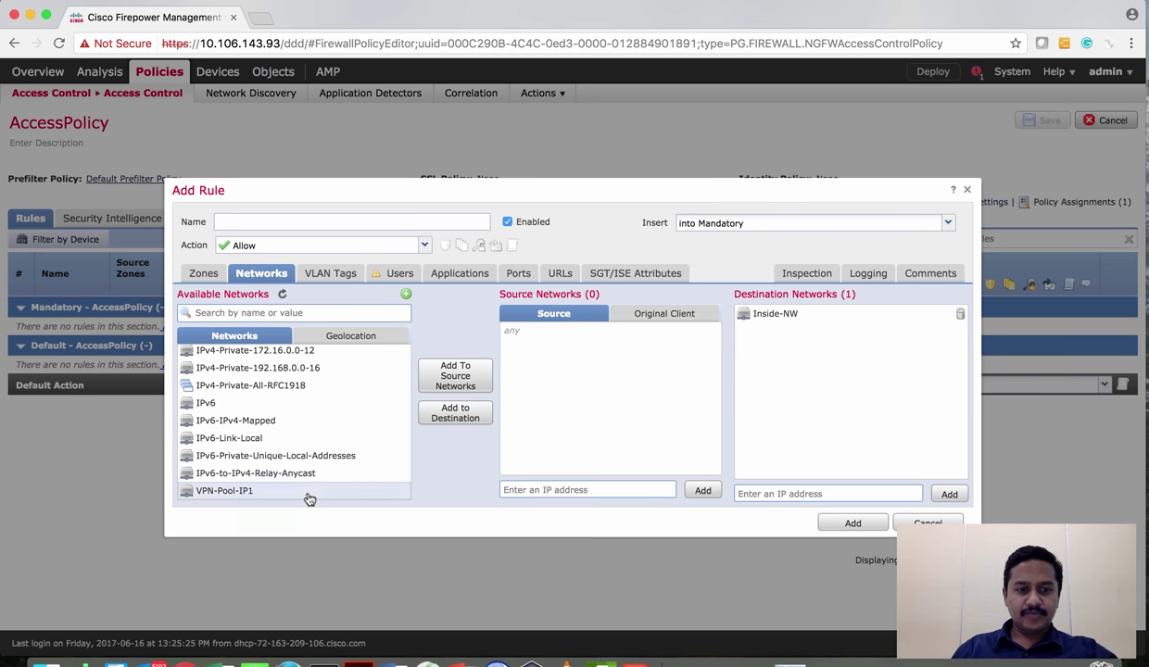
click(455, 380)
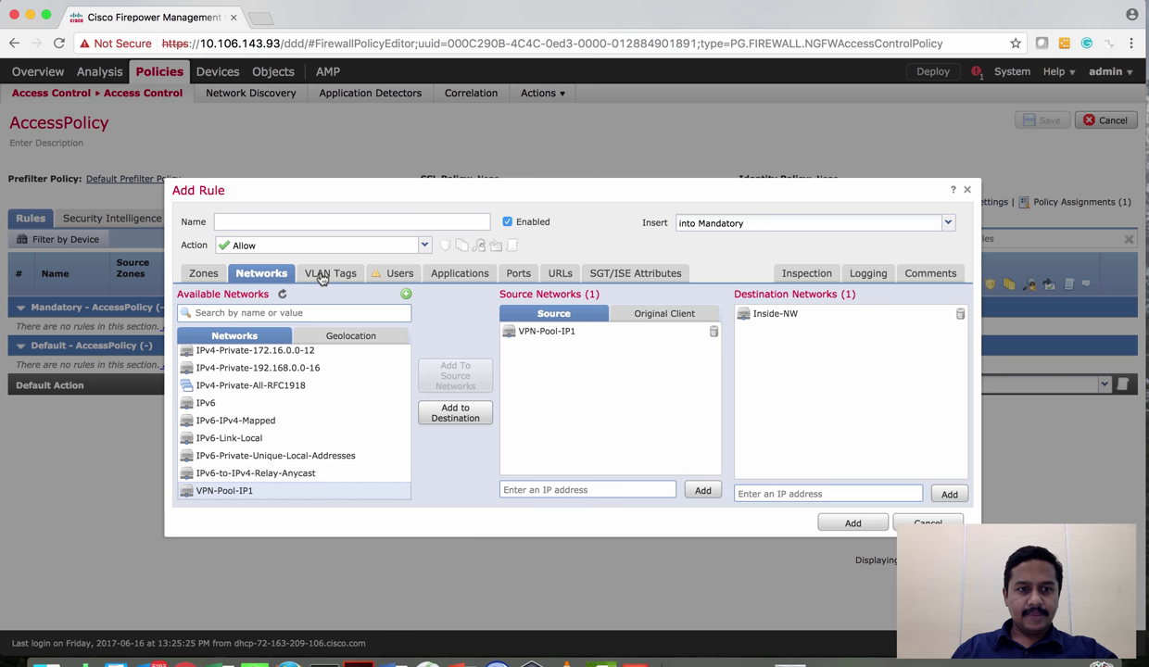
click(390, 280)
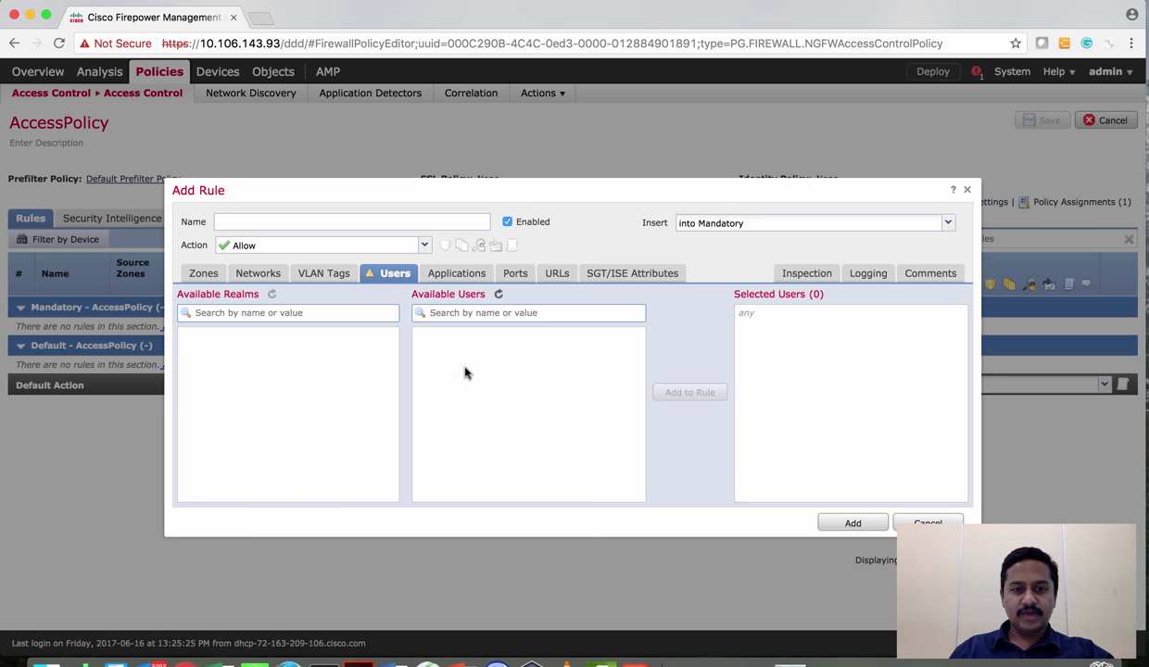
click(435, 270)
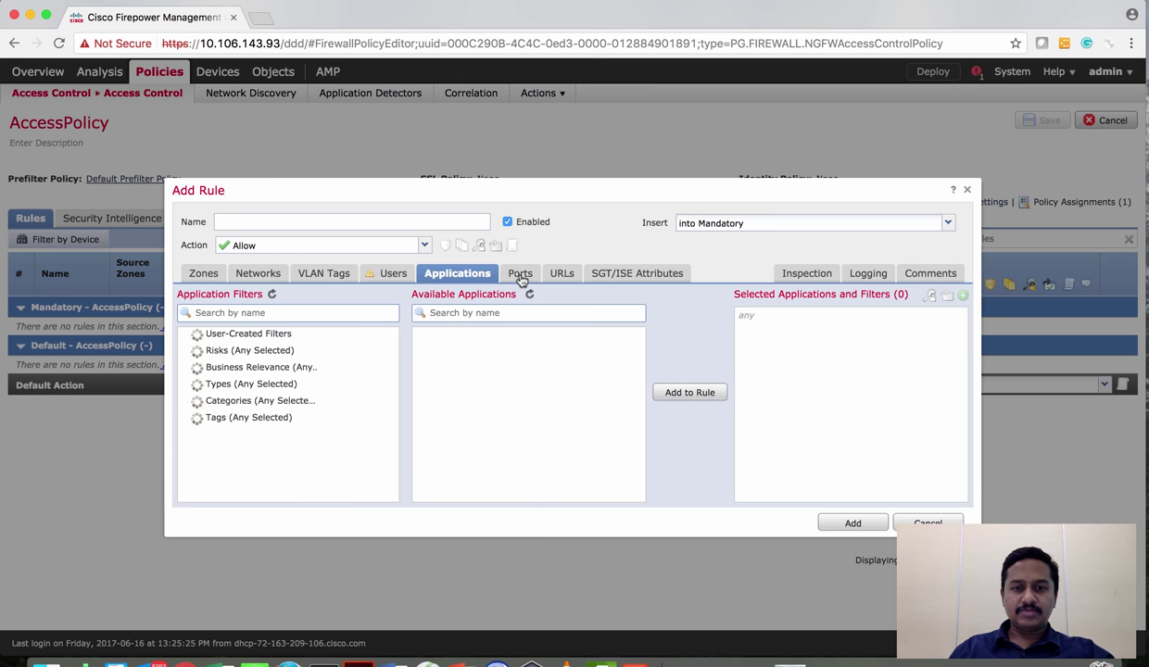
Set the intrusion policy to Balanced Security and Connectivity, name it VPN-Rule, and add it to Mandatory
click(805, 280)
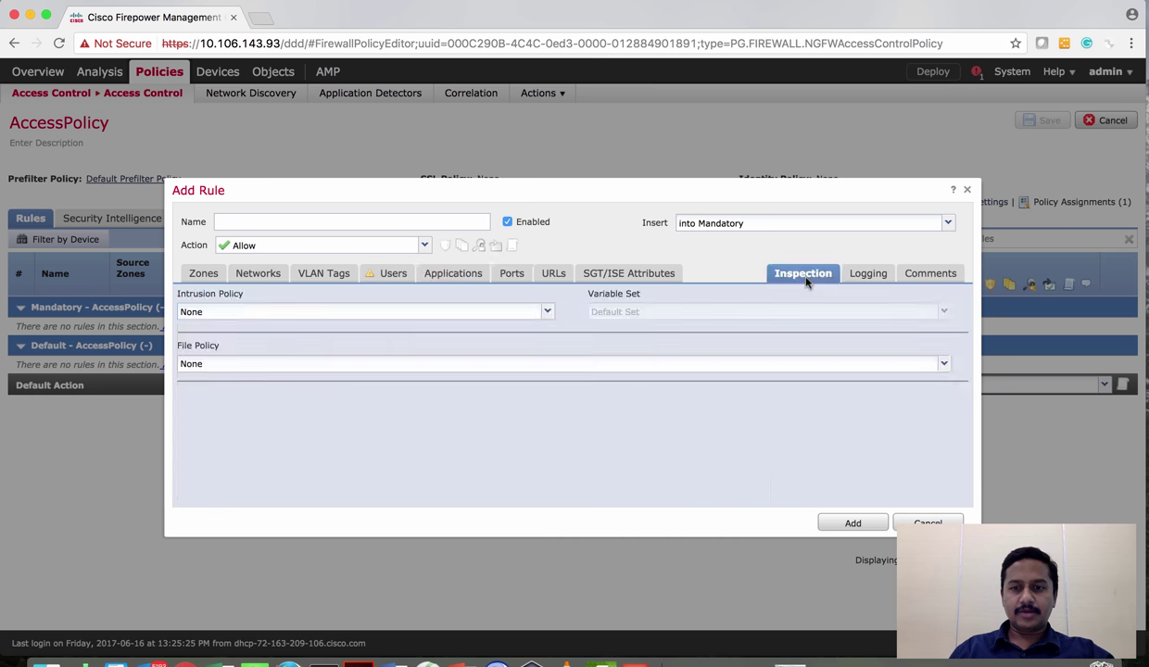
click(546, 312)
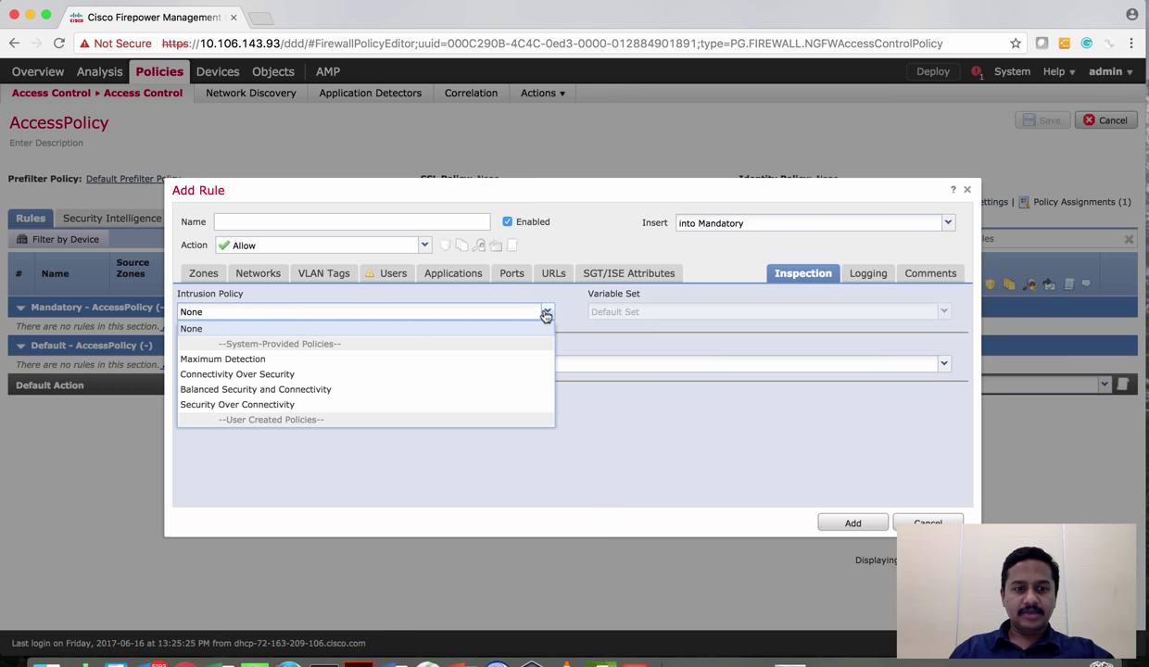
click(390, 405)
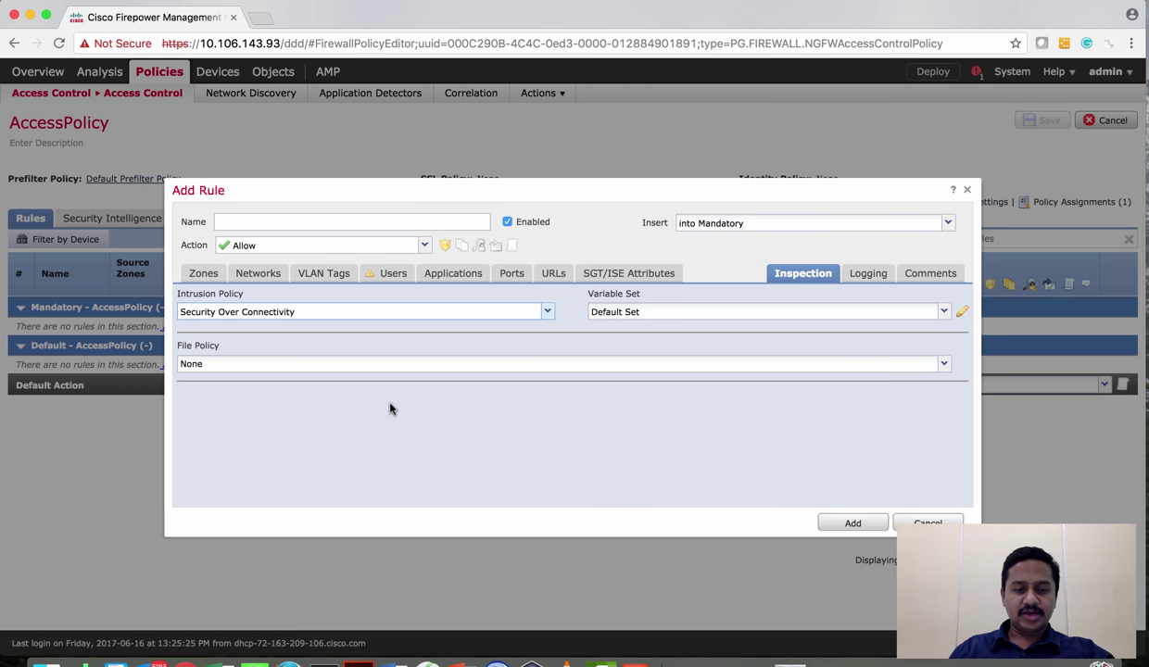
click(544, 316)
click(301, 389)
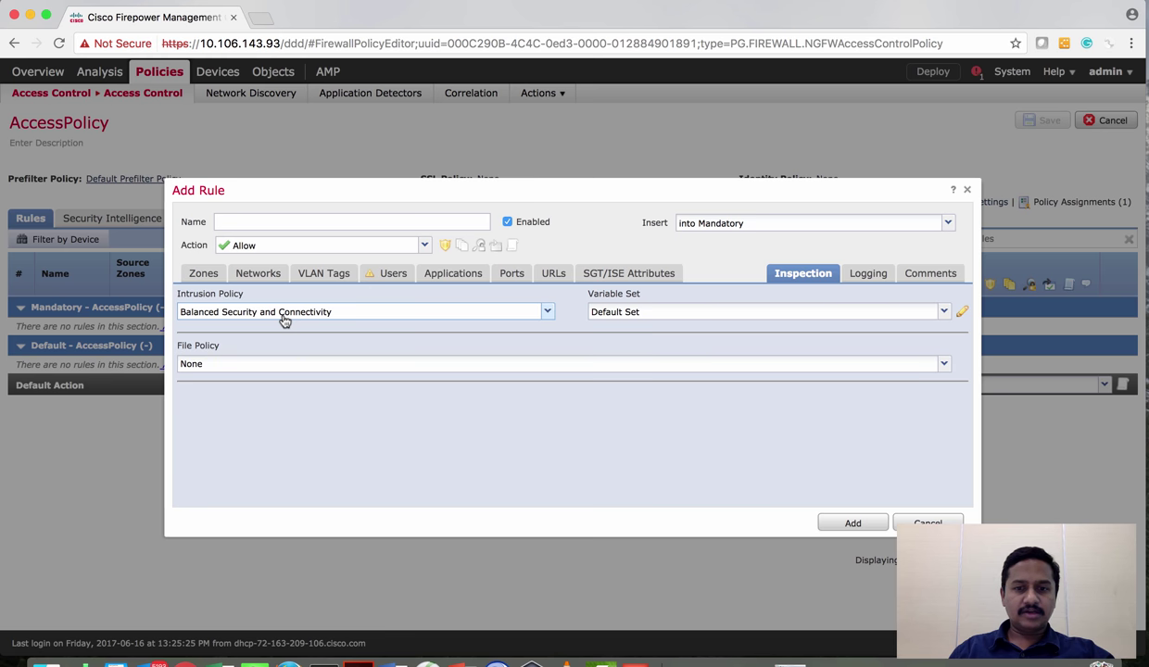
click(292, 219)
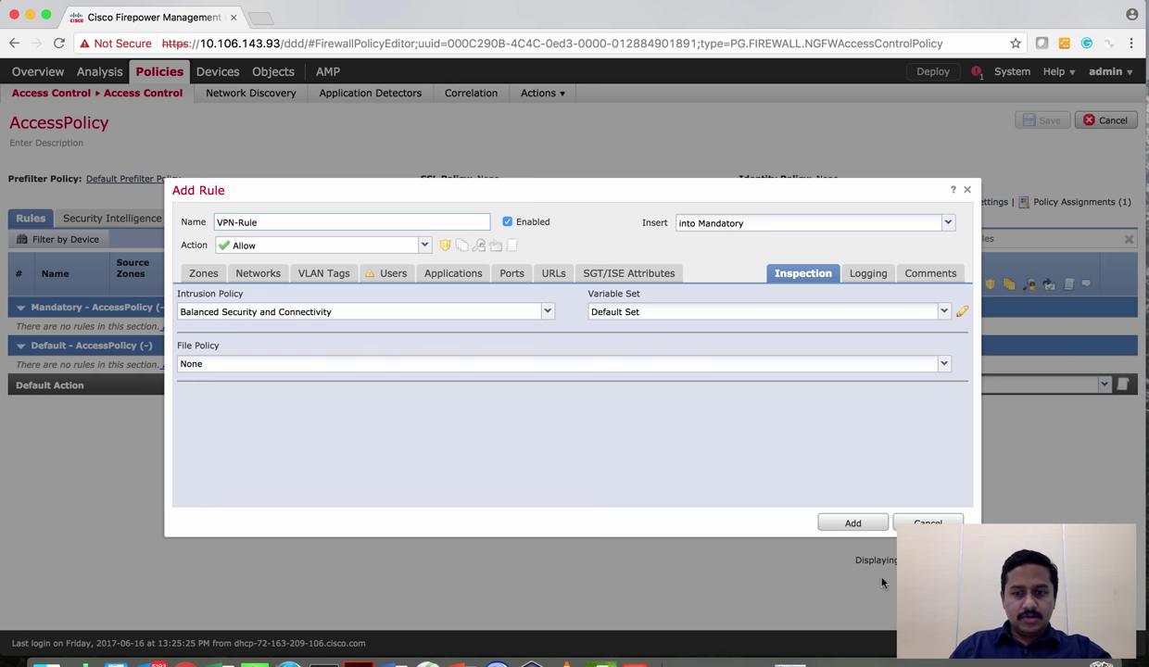
click(853, 524)
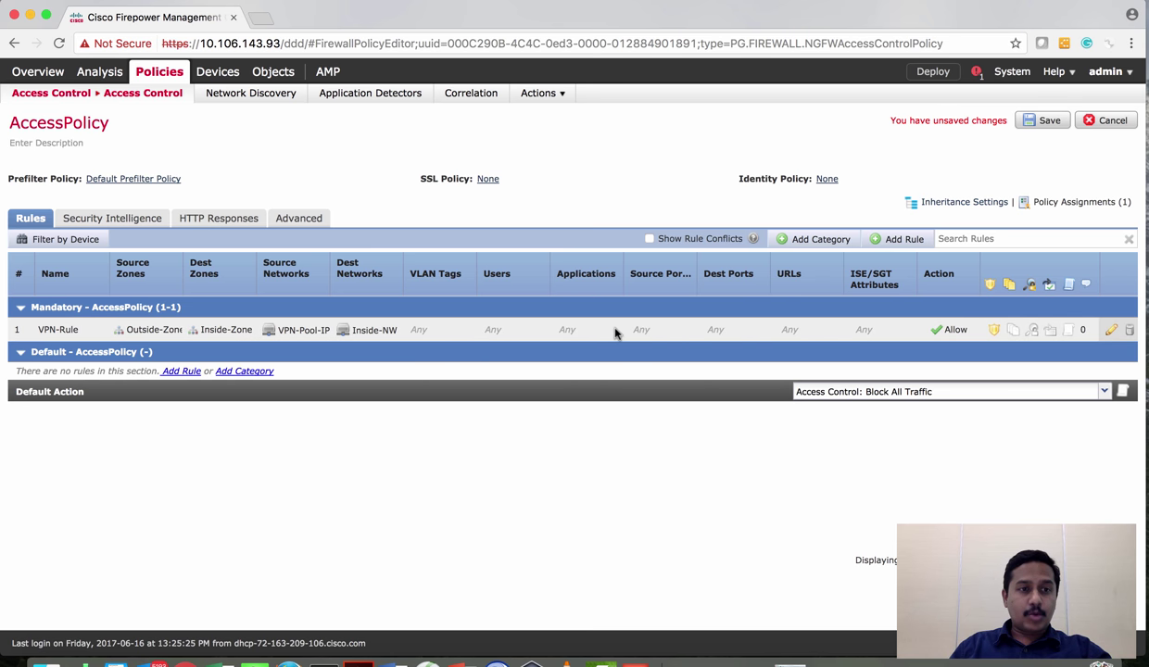
Save AccessPolicy and go to the Devices > NAT policy list
click(1043, 121)
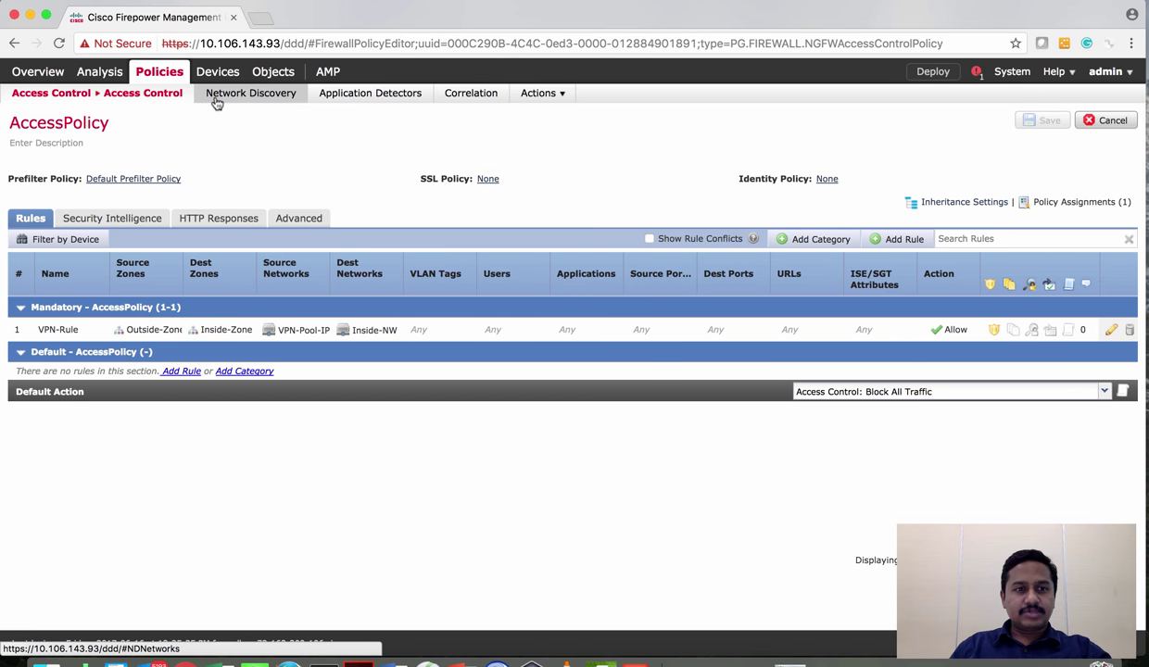
mouse_move(204, 74)
mouse_move(201, 94)
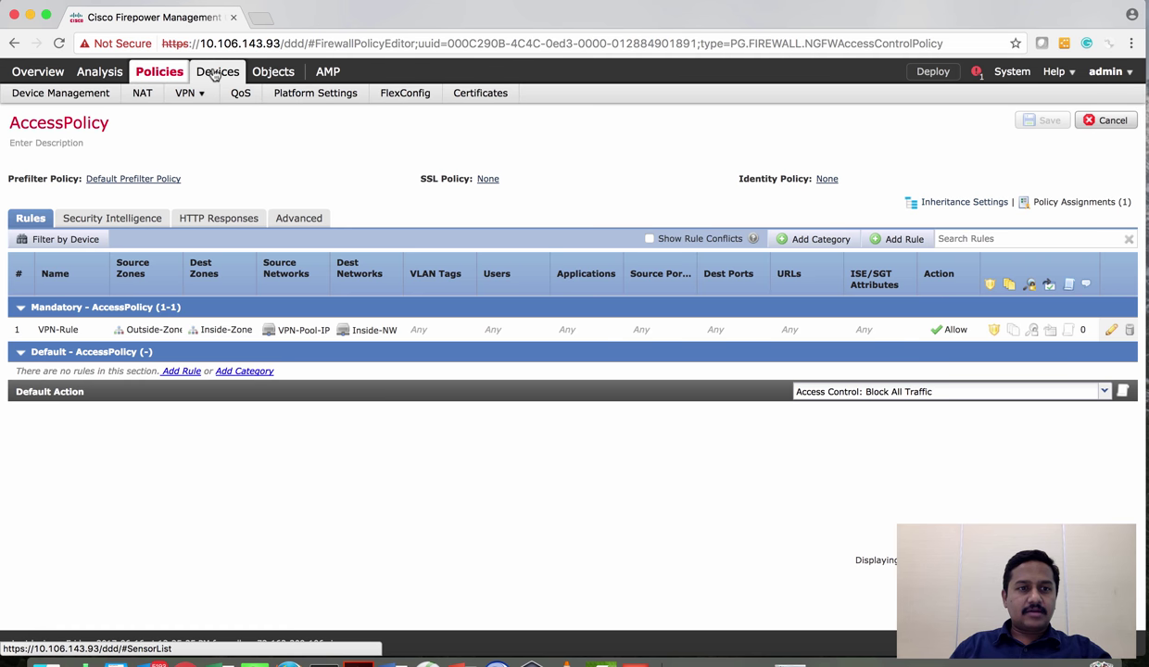
click(152, 97)
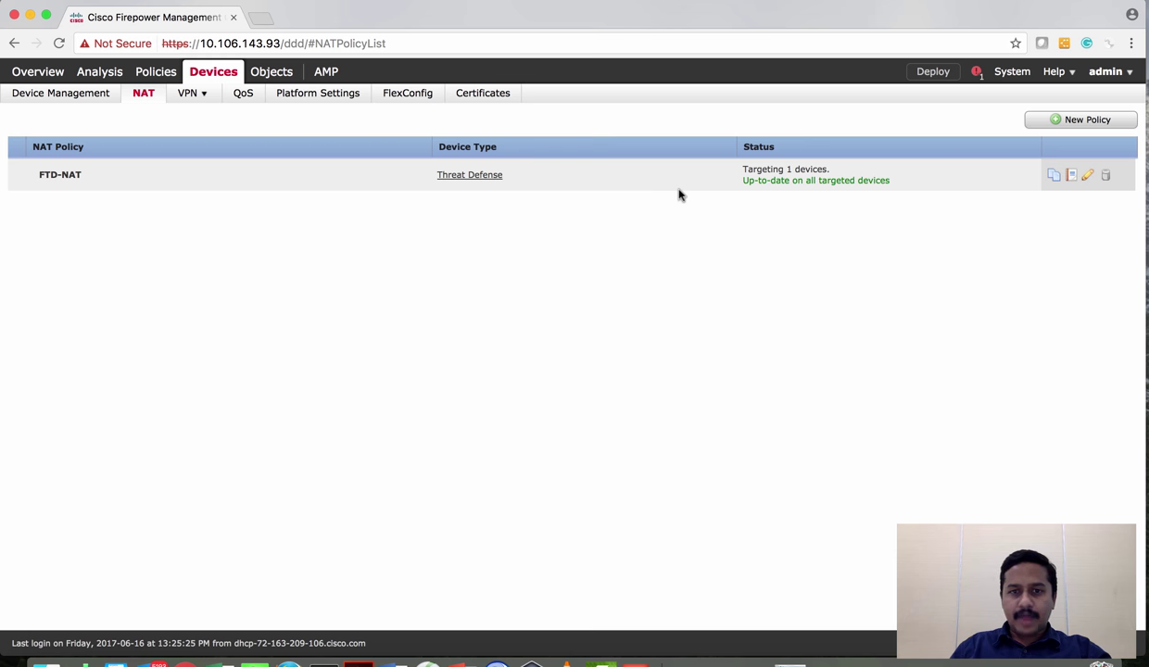
Edit the FTD-NAT policy and start a new NAT rule
click(1087, 176)
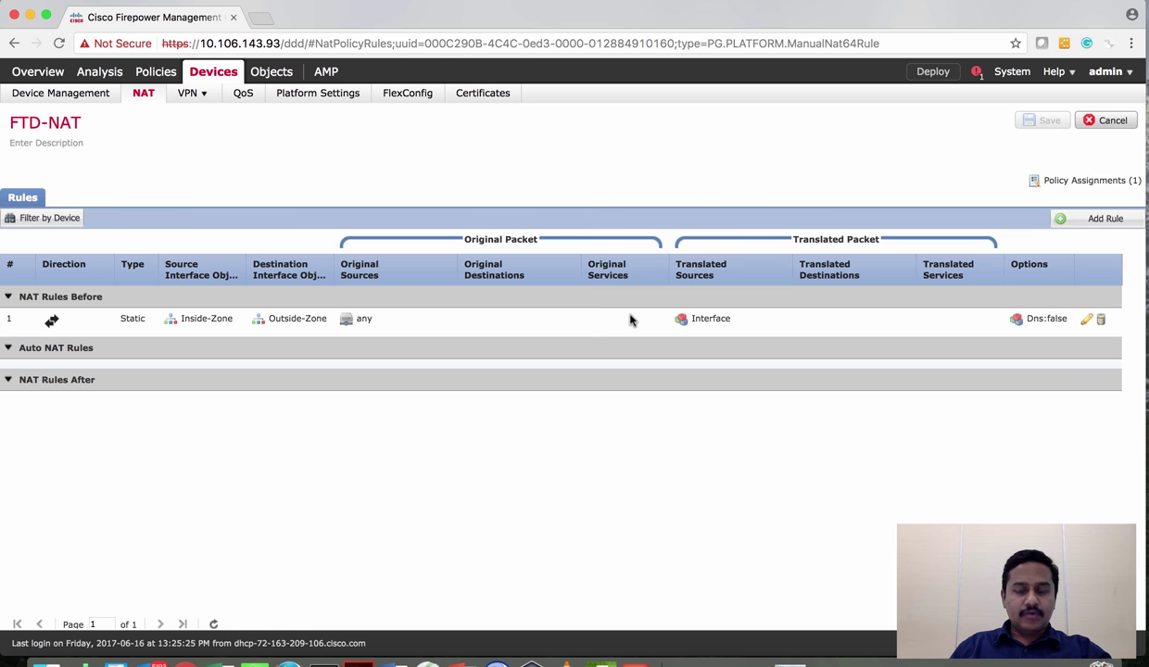
click(296, 324)
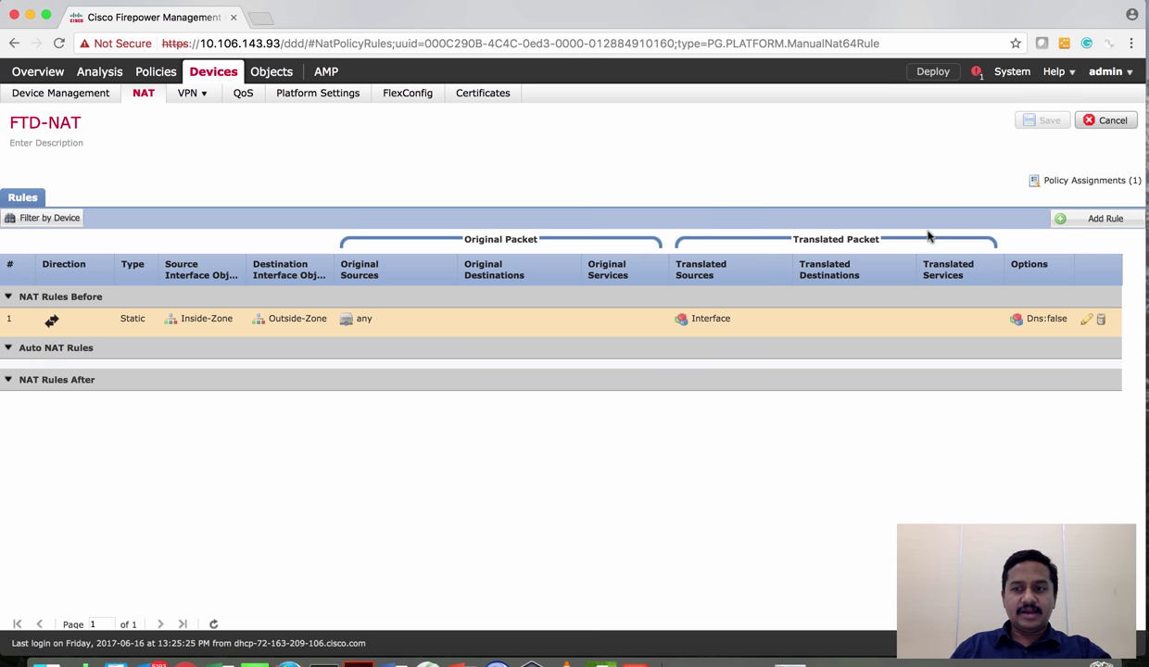
click(1107, 223)
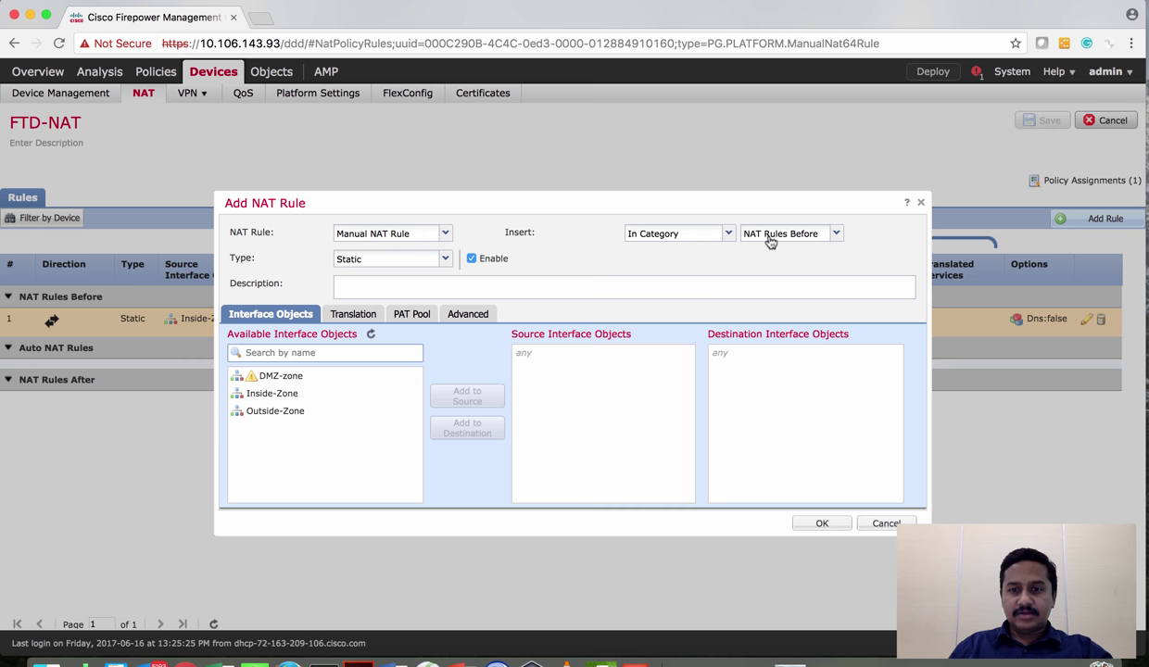
Keep the rule in NAT Rules Before with Inside-Zone source and Outside-Zone destination interfaces
click(805, 238)
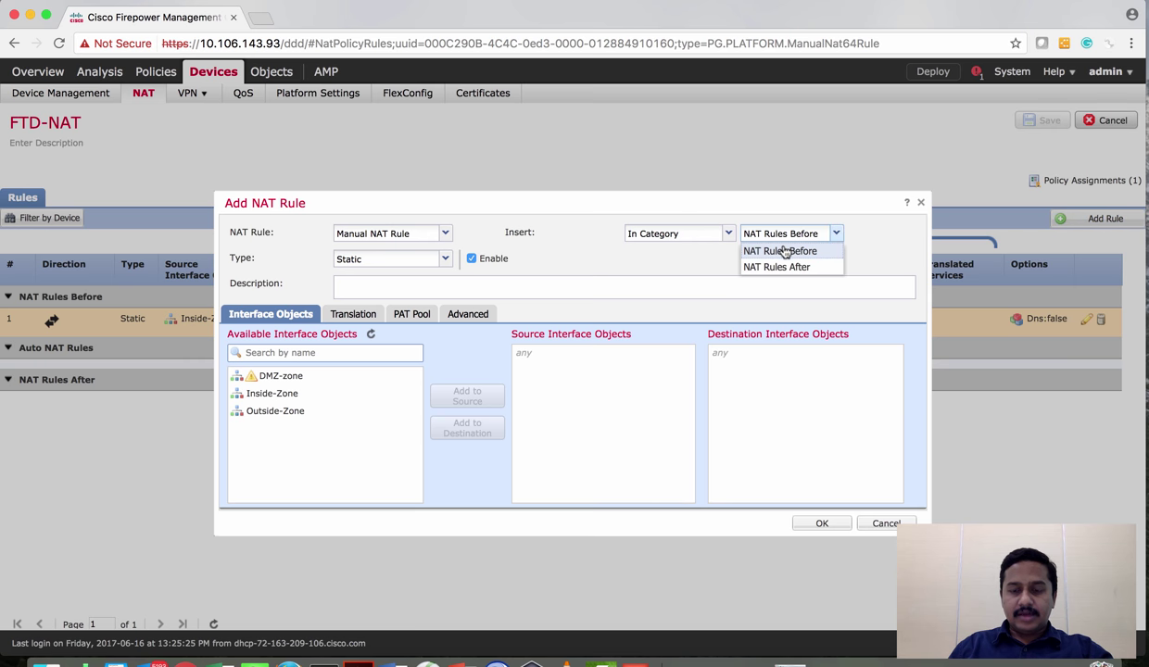
click(812, 255)
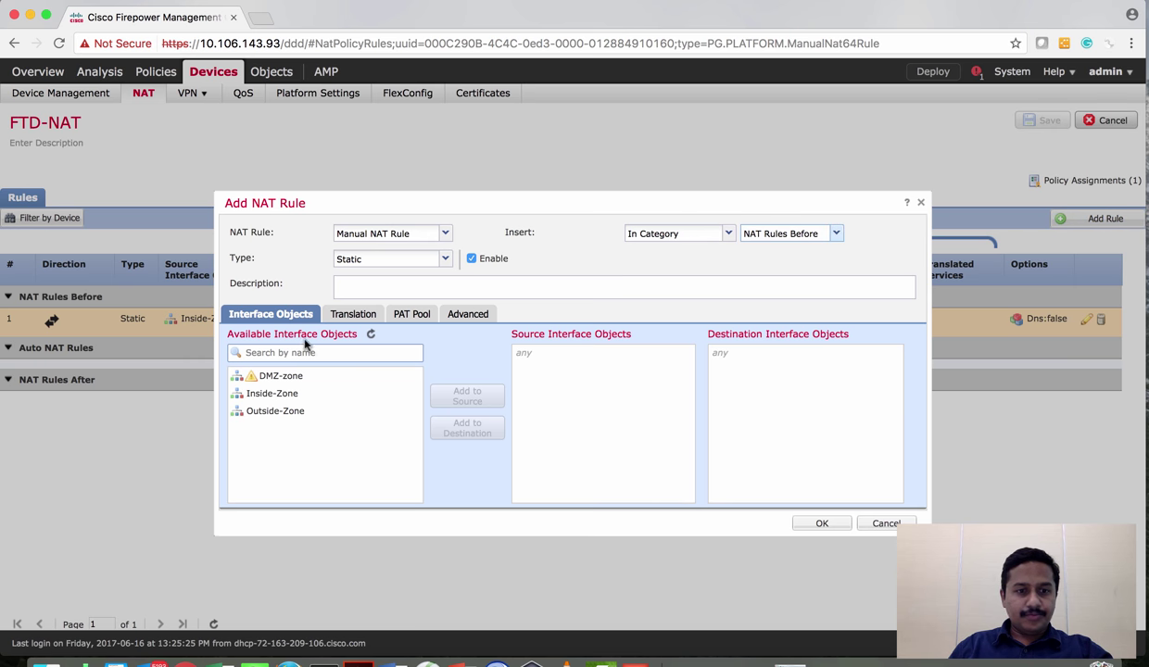
click(297, 398)
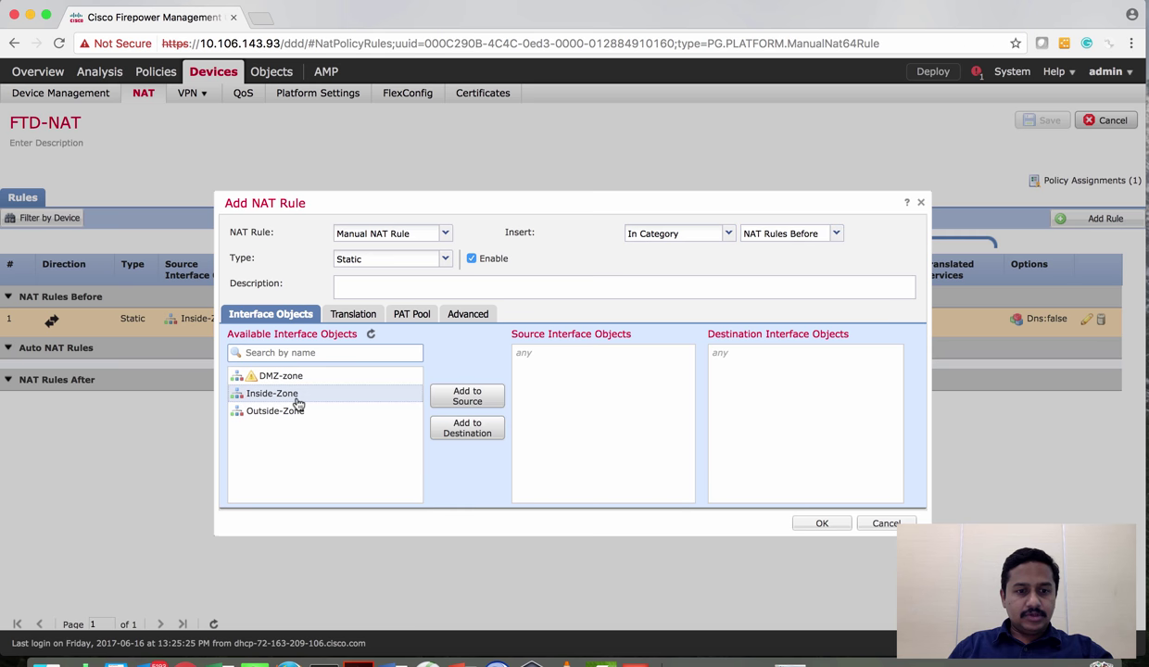
click(471, 399)
click(269, 412)
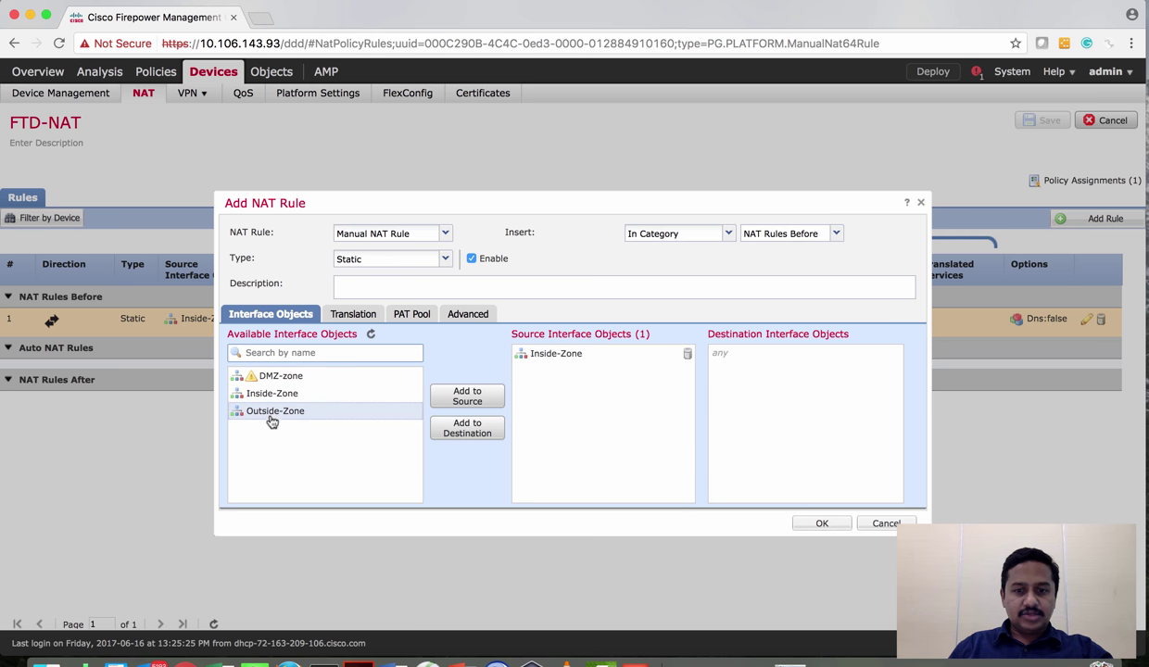
click(463, 428)
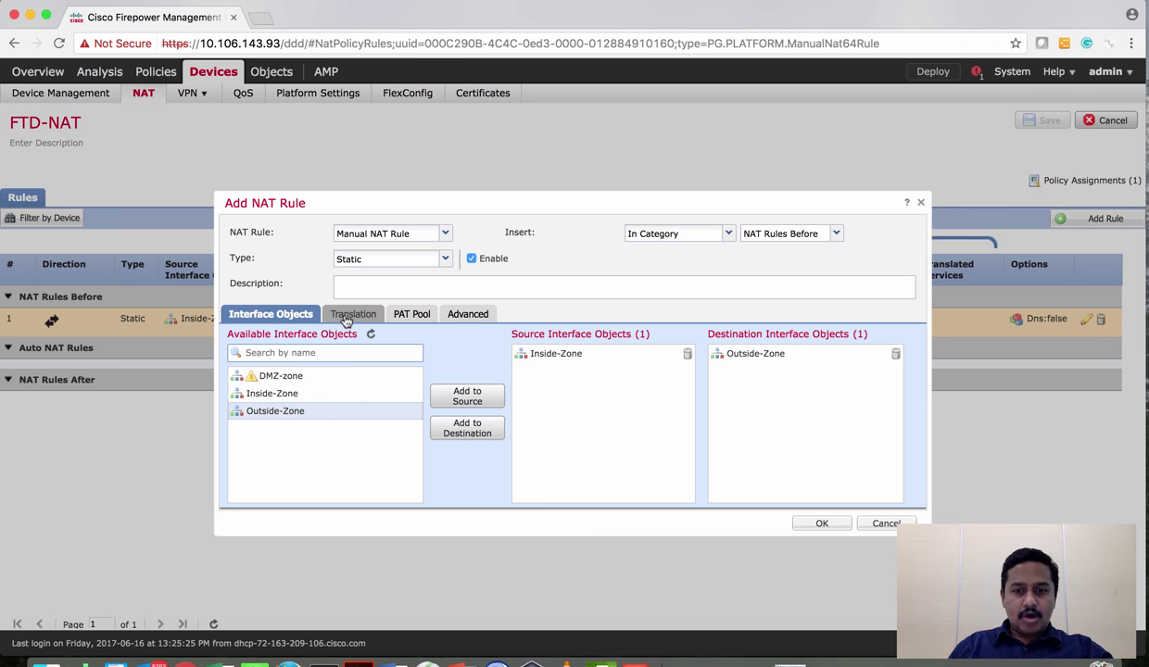
Set both original and translated source to Inside-NW, with Address as translated type
click(347, 318)
click(527, 353)
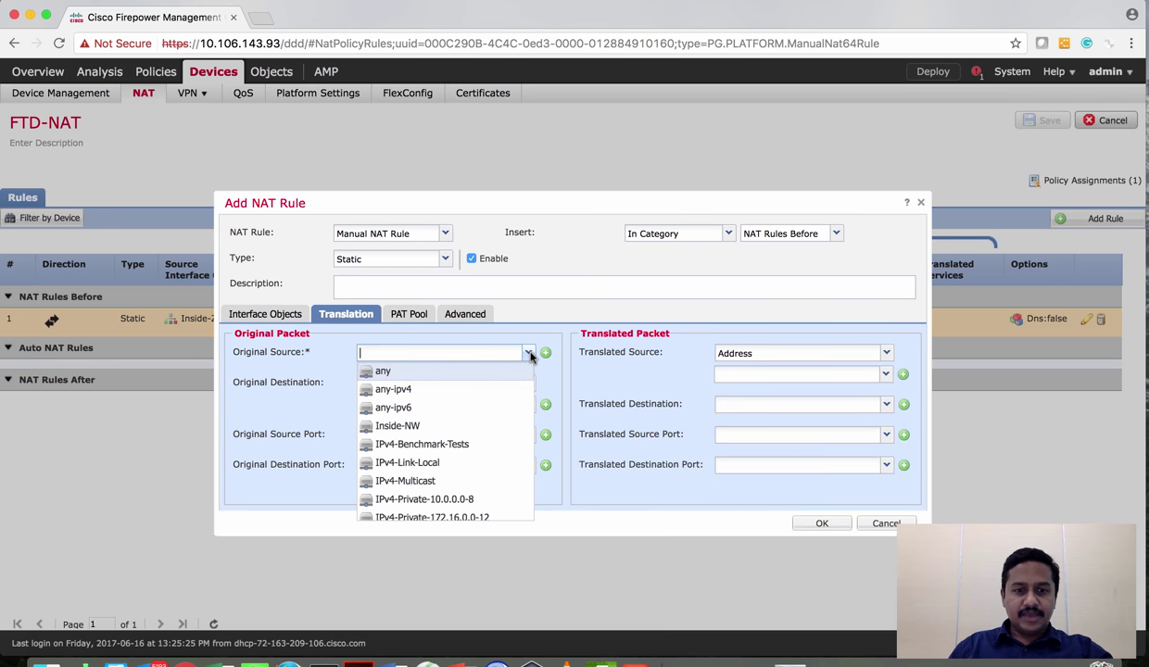
click(447, 426)
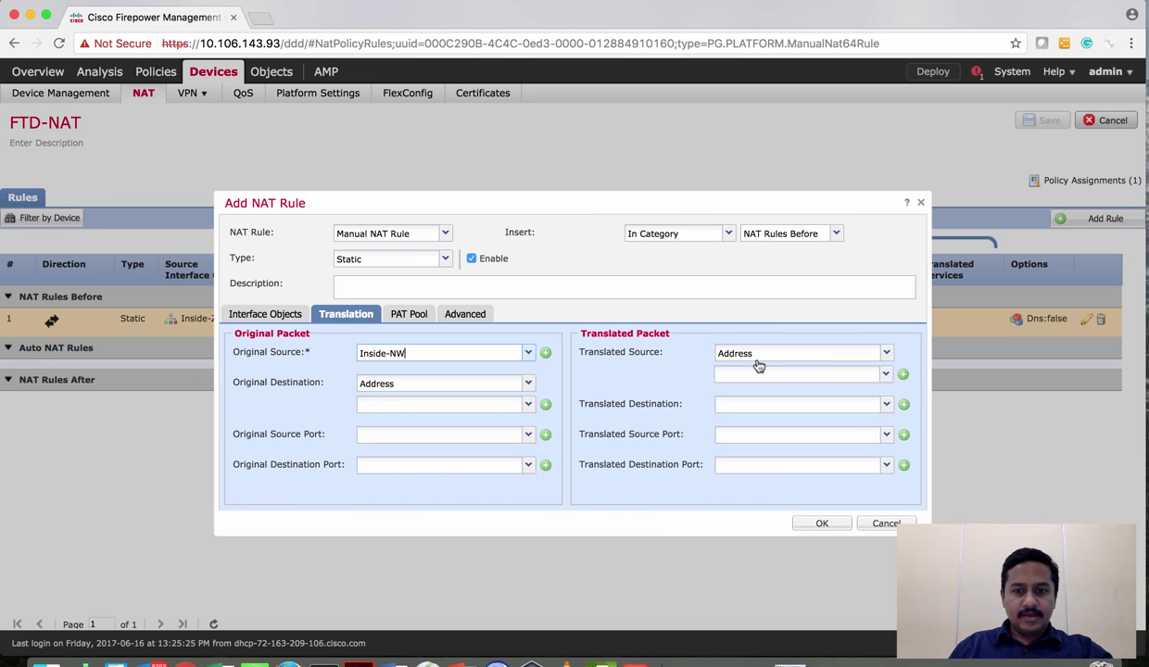
click(886, 353)
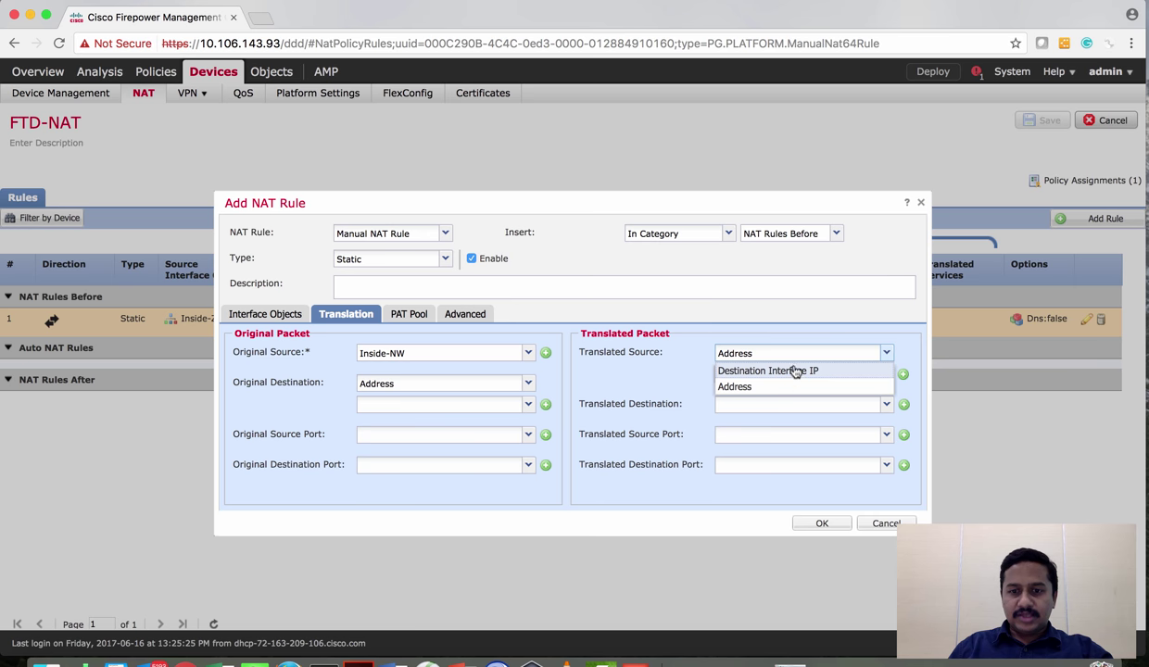
click(635, 382)
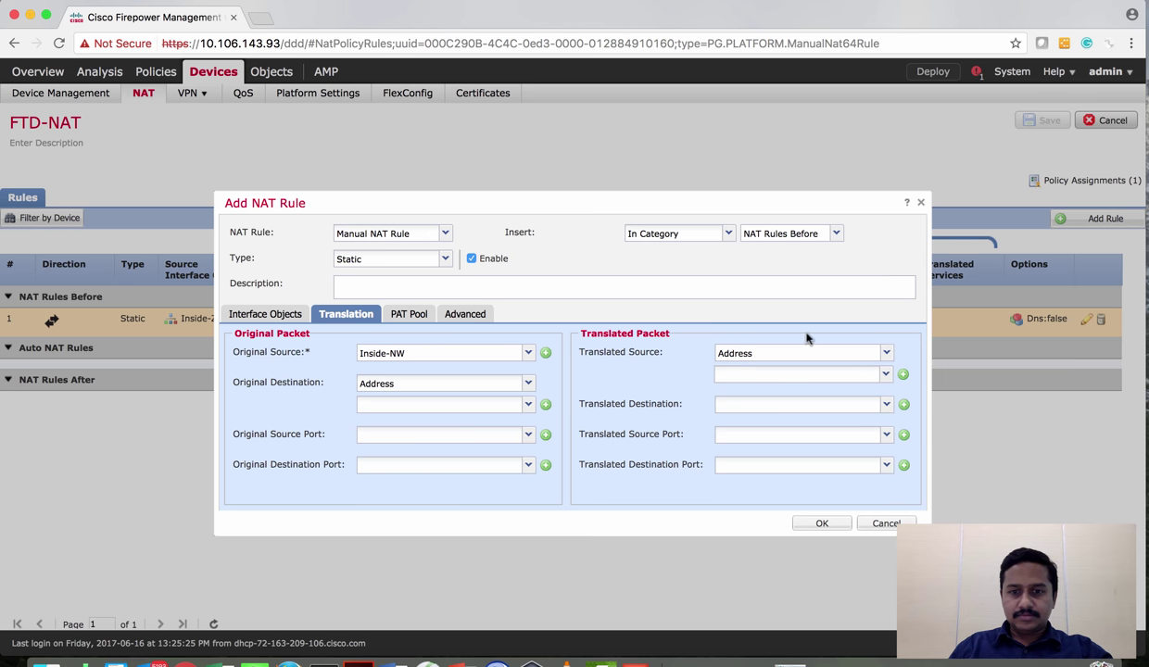
click(884, 353)
click(806, 385)
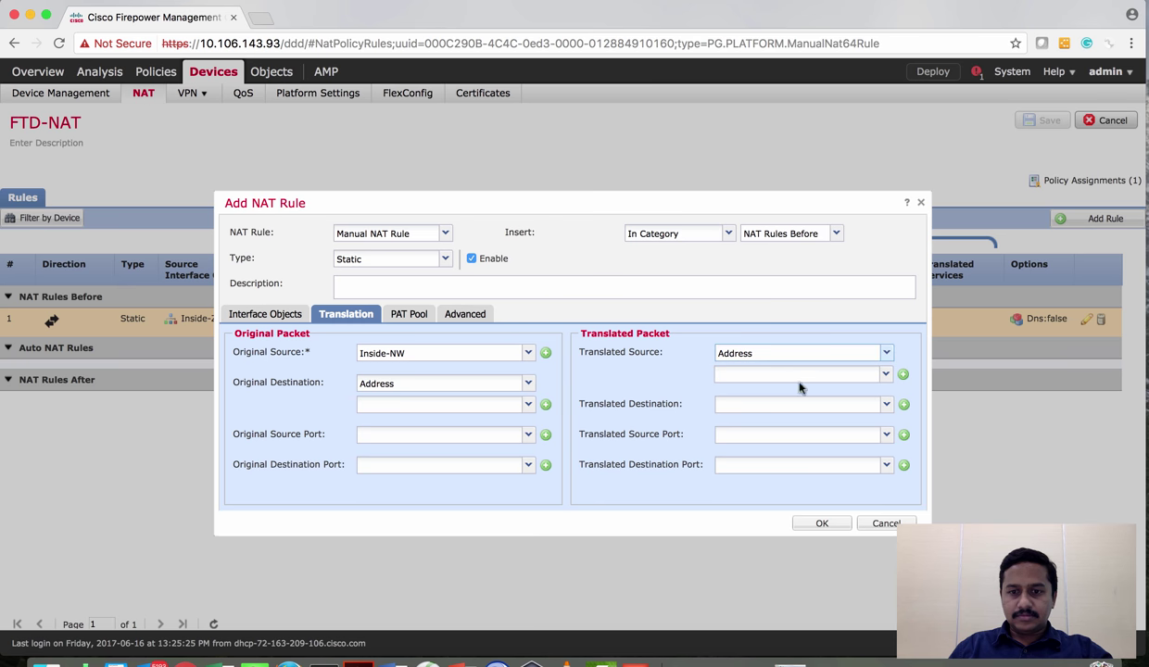
click(874, 373)
click(769, 393)
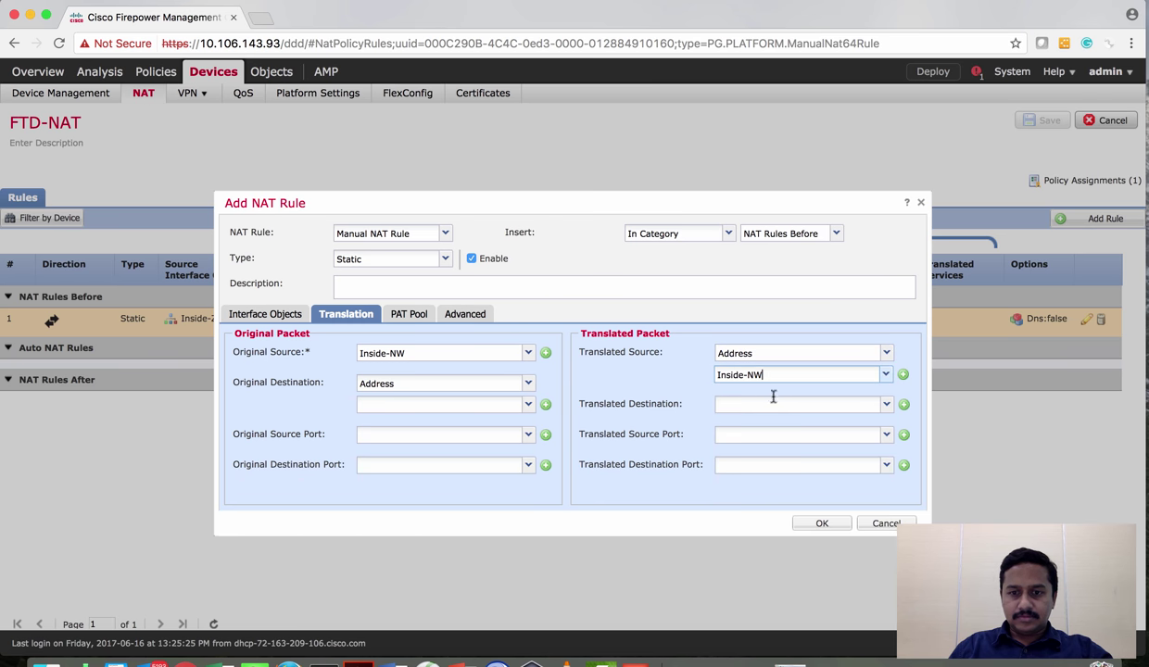
Keep Address as the original destination type and start a new network object for it
click(528, 383)
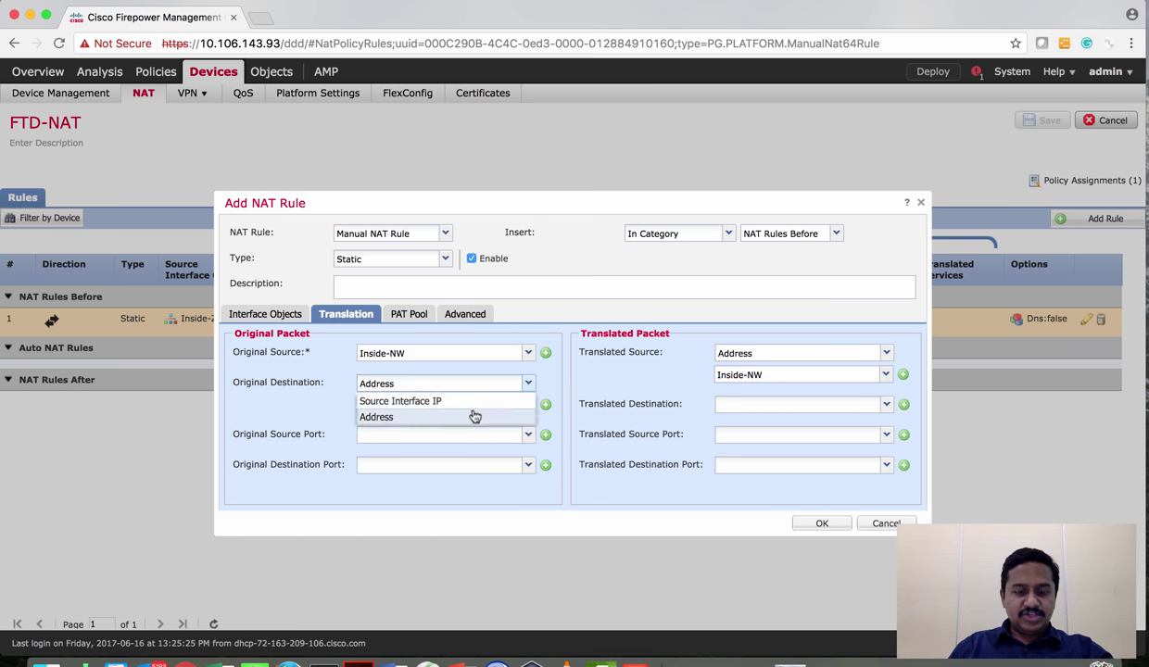
click(389, 417)
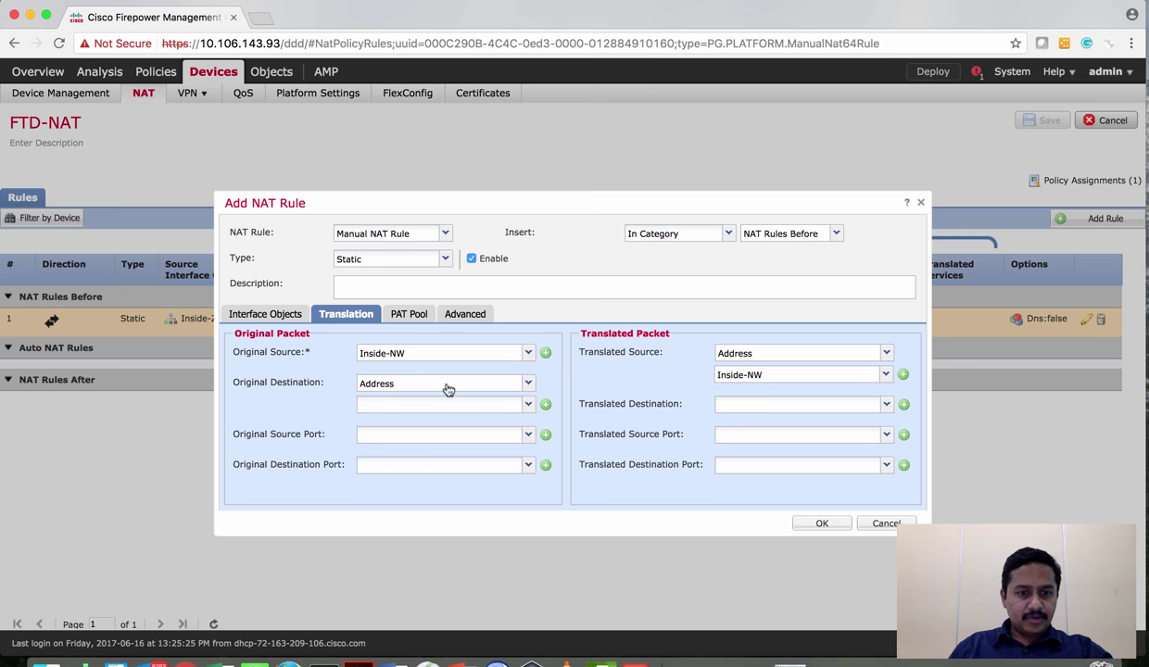
click(525, 384)
click(443, 417)
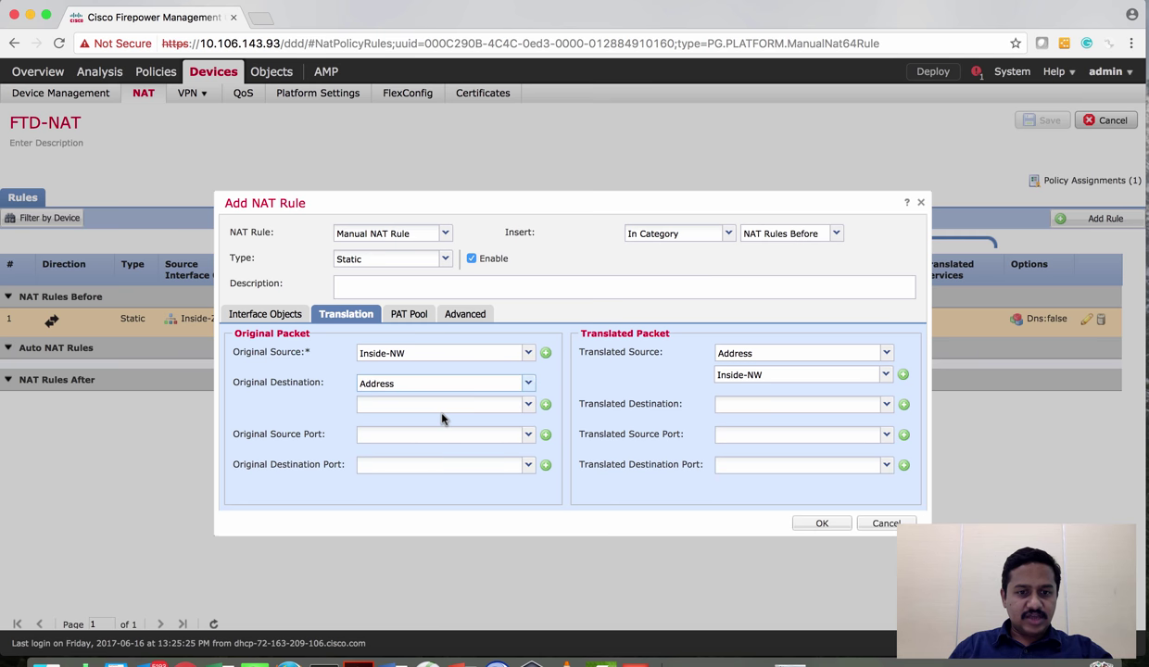
click(529, 405)
scroll(492, 533, down, 3)
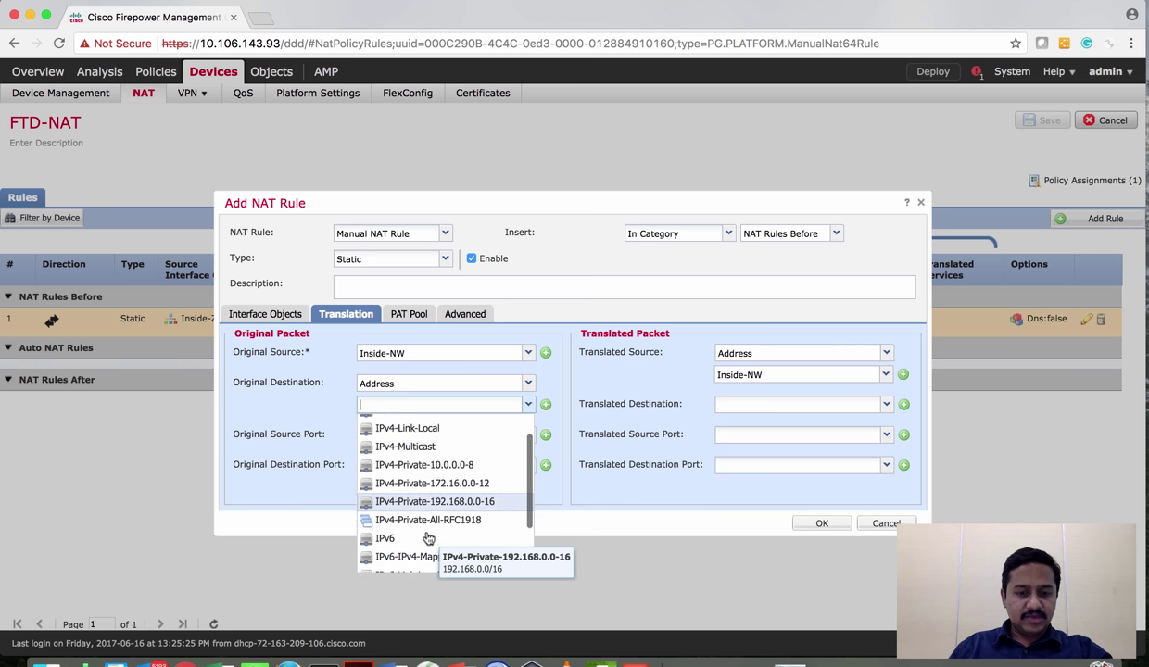
scroll(428, 519, up, 5)
click(545, 405)
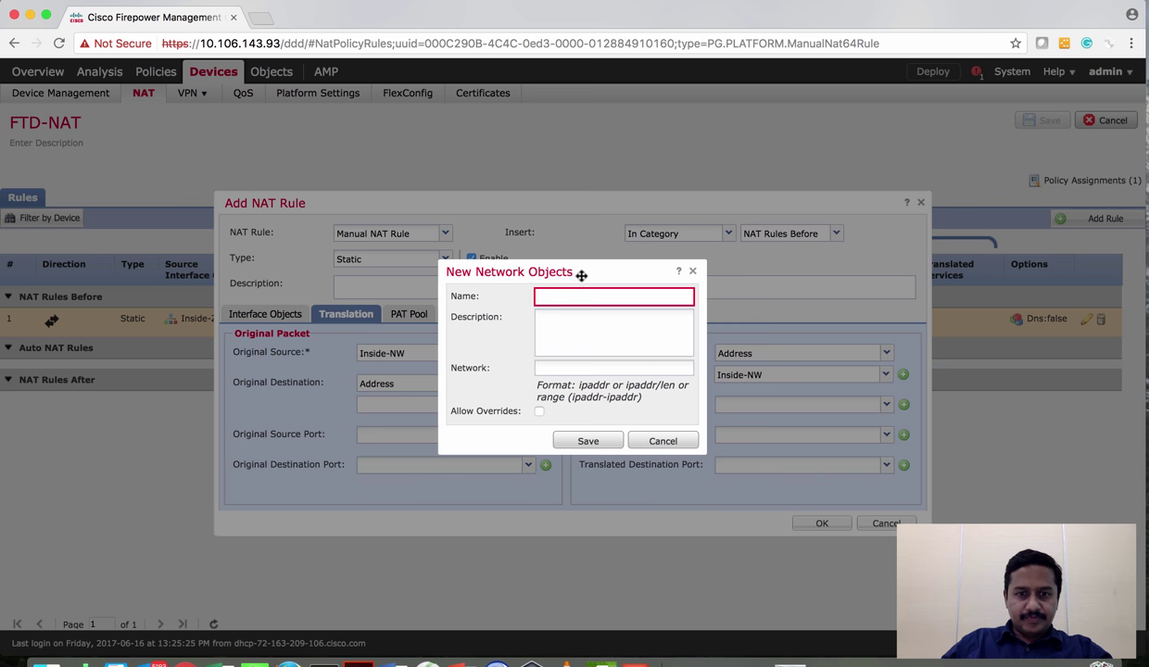
Create the VPN-NW network object with network value 1724
click(565, 294)
text(VPN-NW)
key(Tab)
text(172)
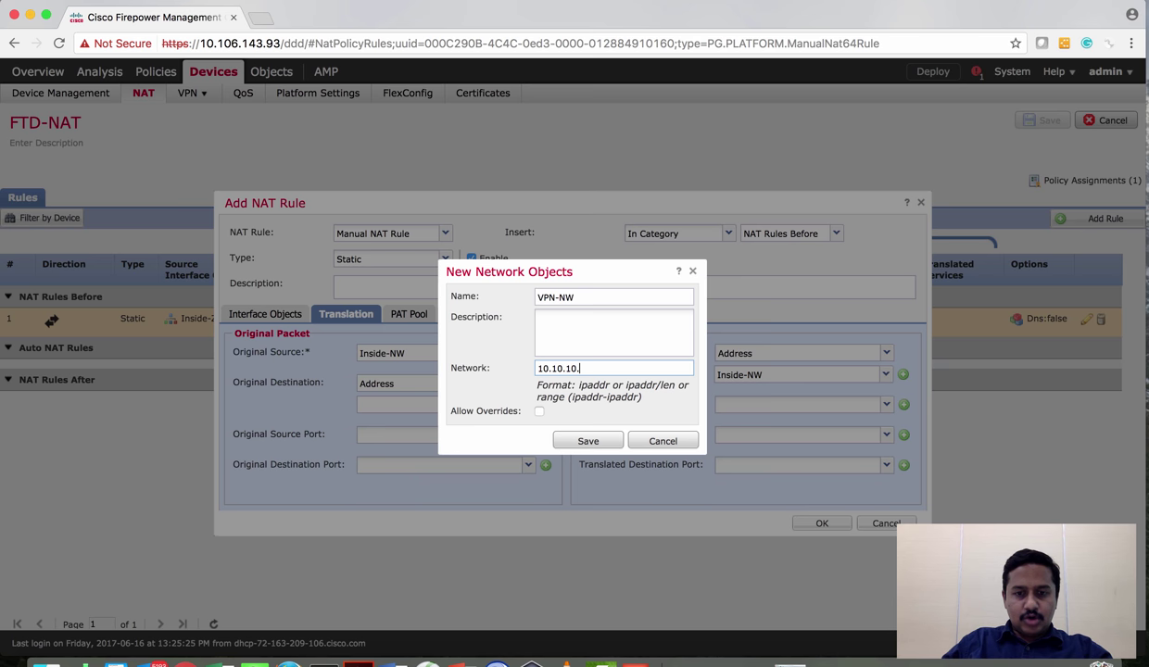
text(4)
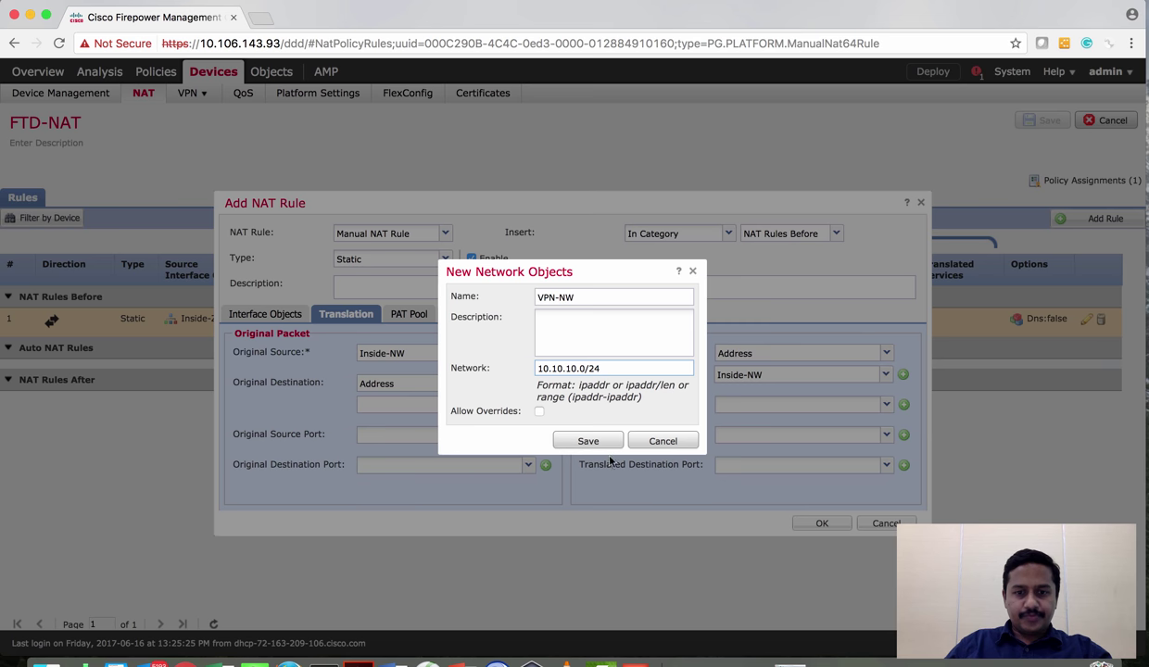
click(589, 442)
Set both original and translated destination networks to VPN-NW
click(528, 410)
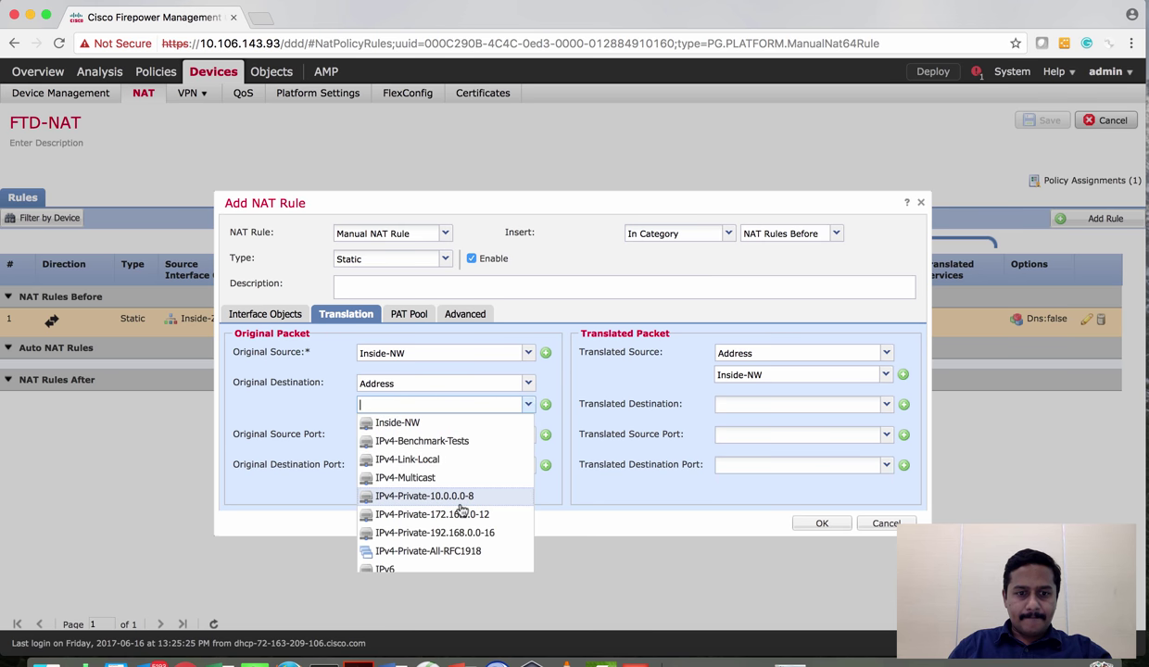
scroll(462, 511, down, 5)
click(417, 544)
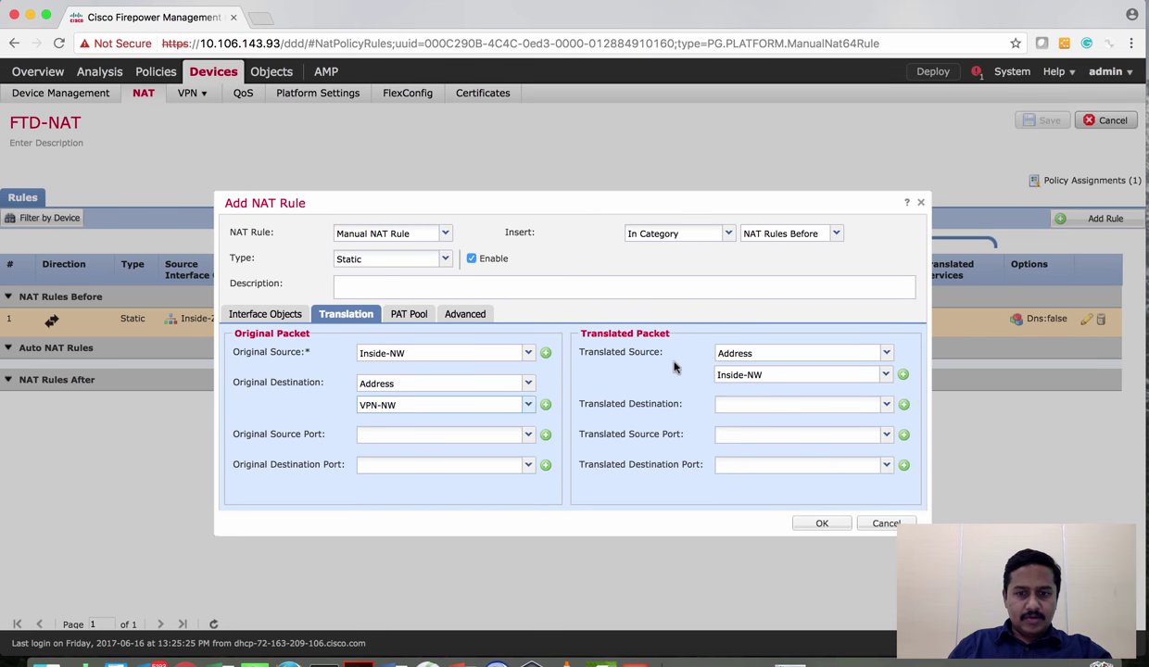
click(886, 404)
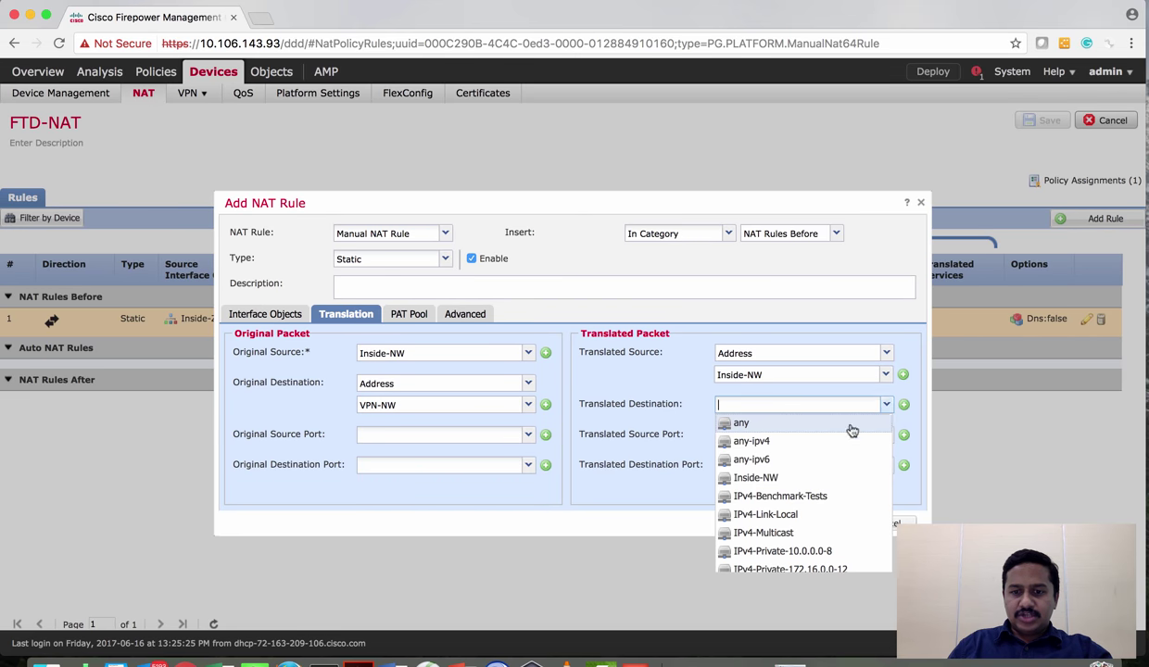
scroll(801, 519, down, 5)
click(753, 539)
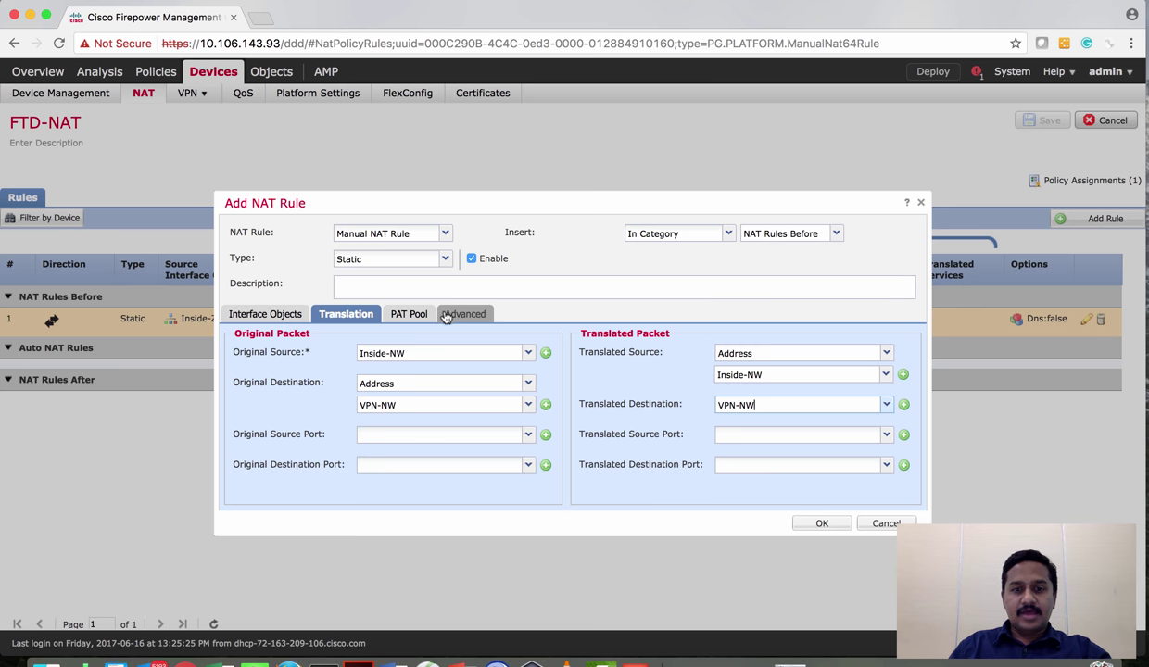
Review the advanced options, add the NAT rule, and save the FTD-NAT policy
click(441, 313)
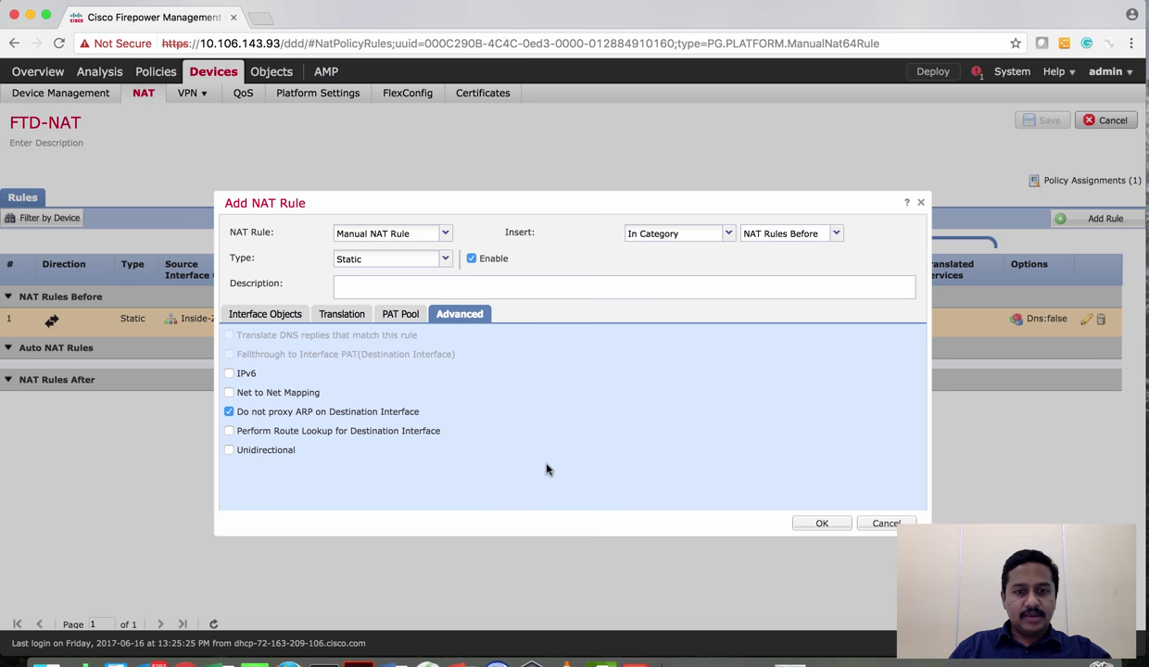
click(329, 314)
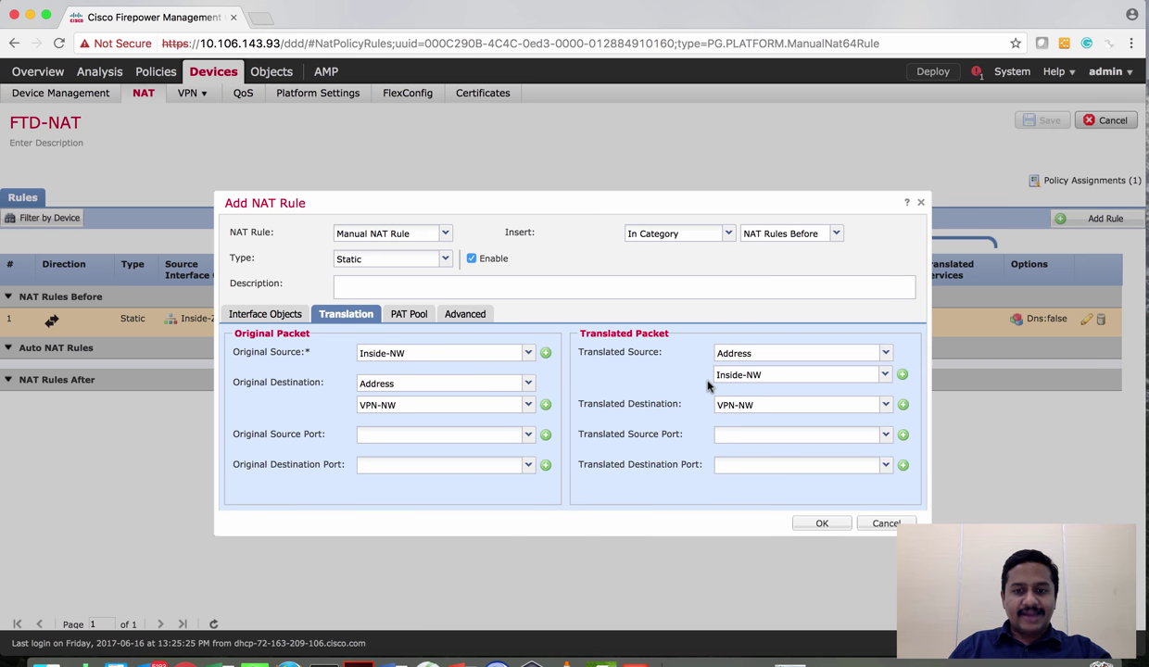
click(801, 526)
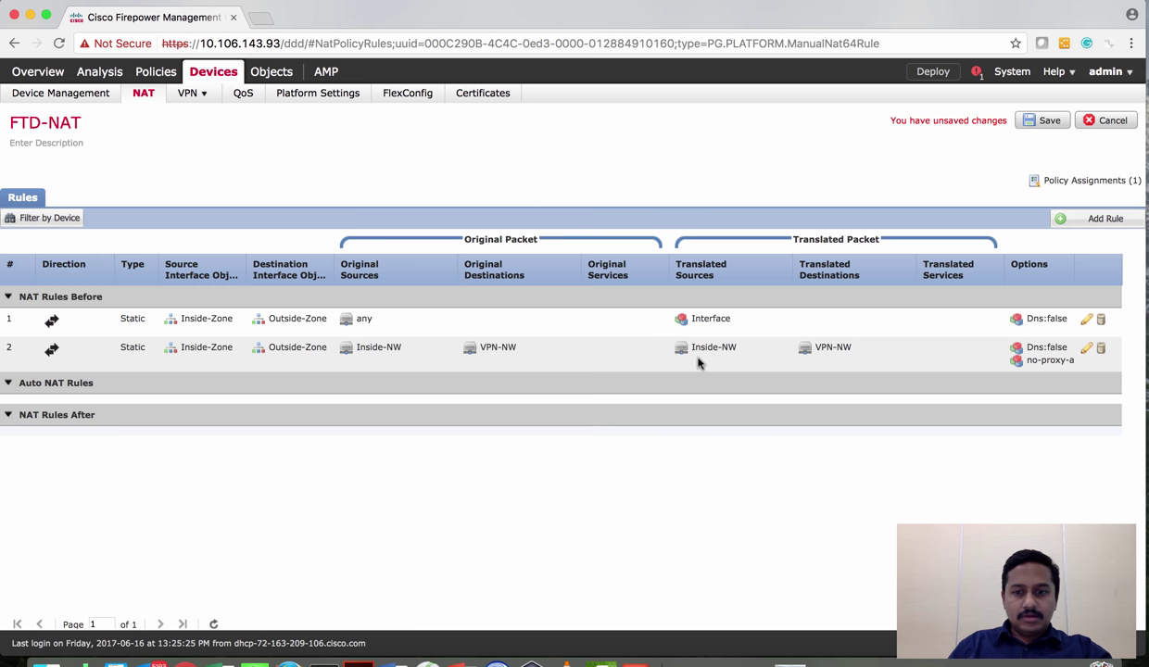
click(700, 364)
click(1037, 126)
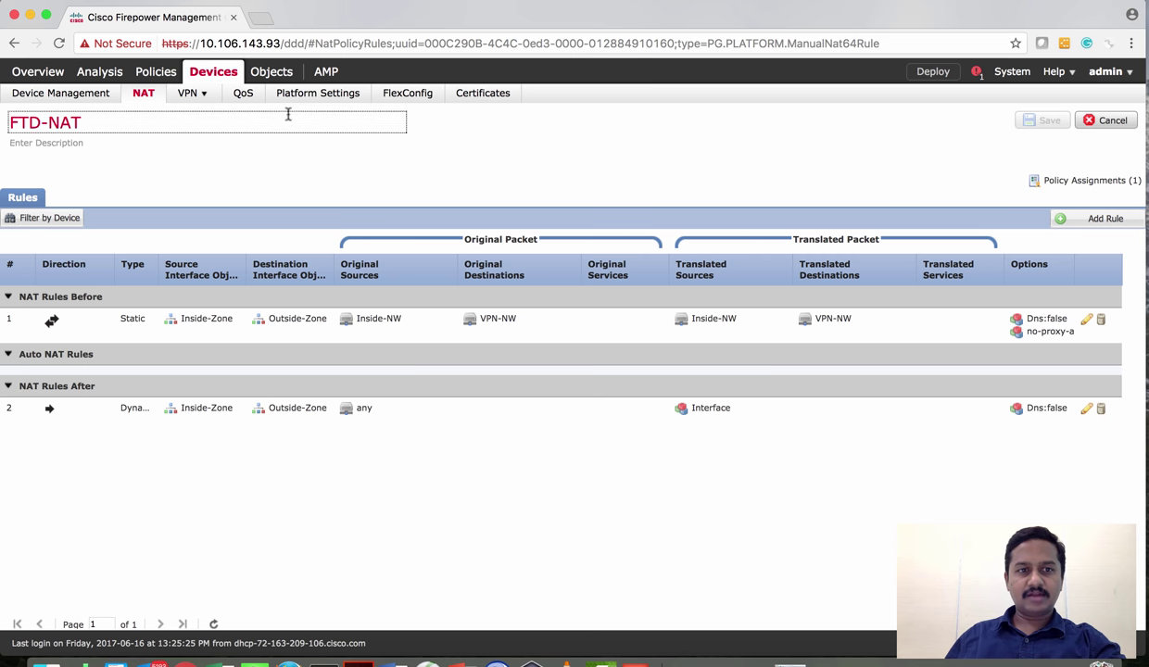
In Object Management, browse RADIUS Server Group, IPv4 Pools, AnyConnect File, then Group Policy objects
mouse_move(268, 78)
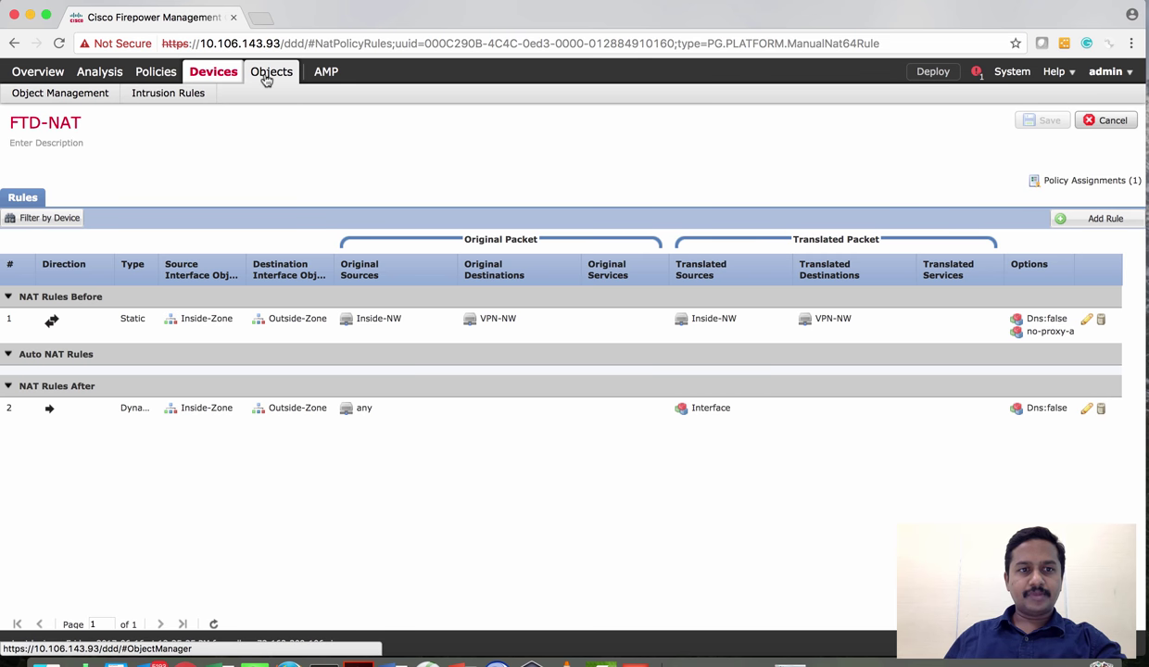
click(267, 78)
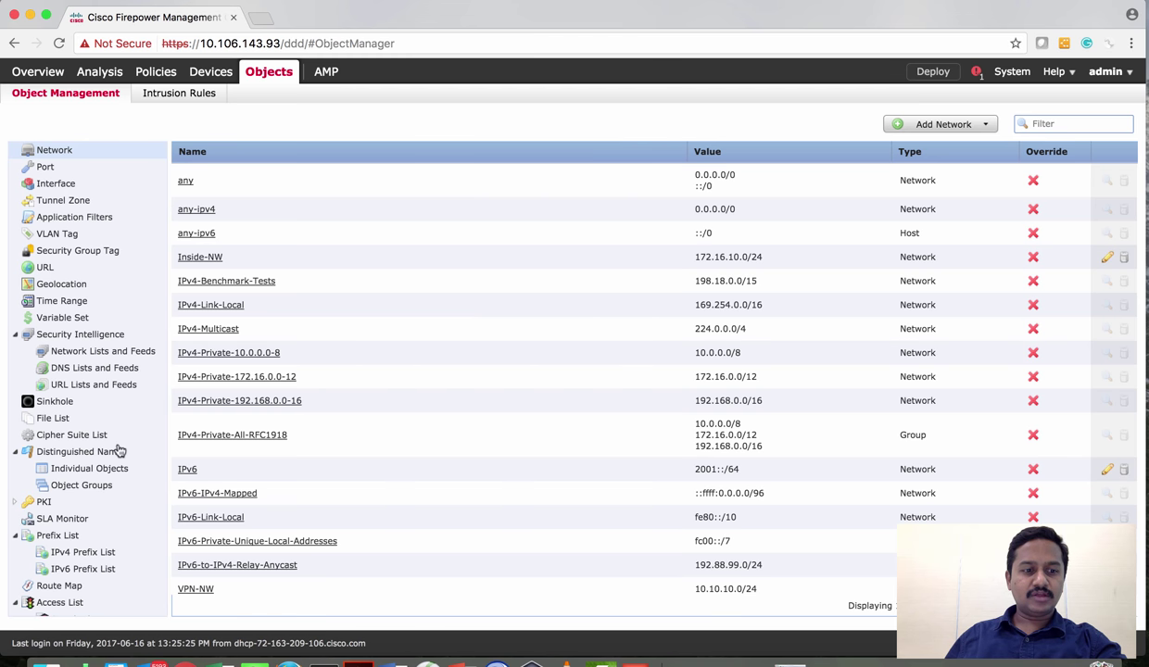
scroll(118, 450, down, 7)
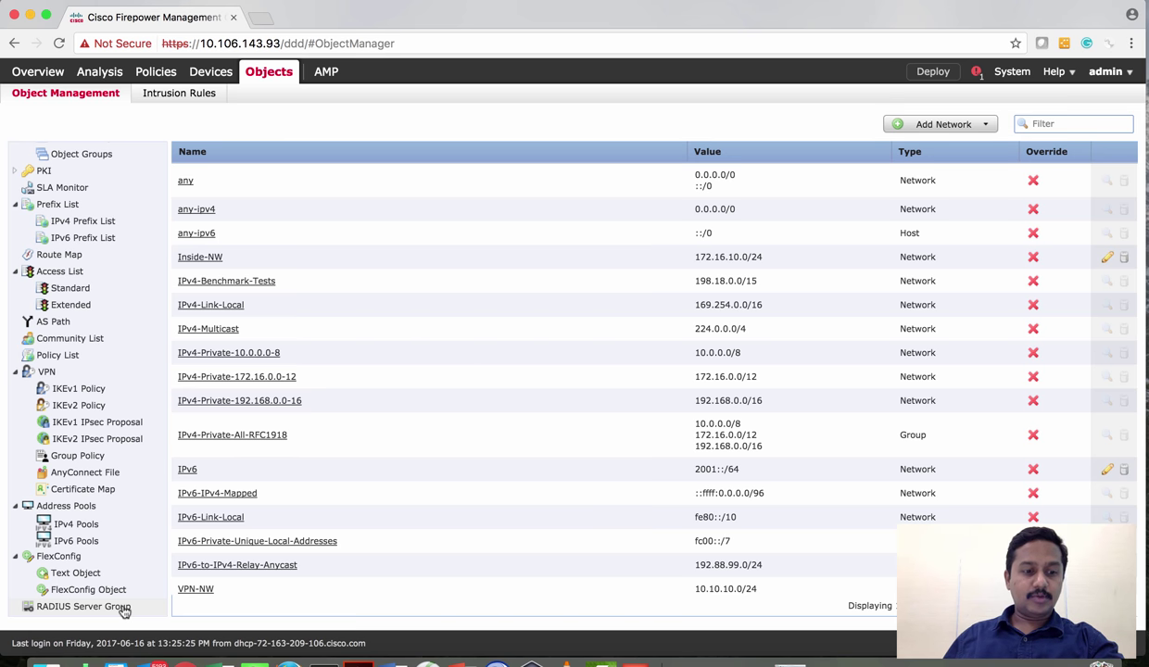
click(124, 608)
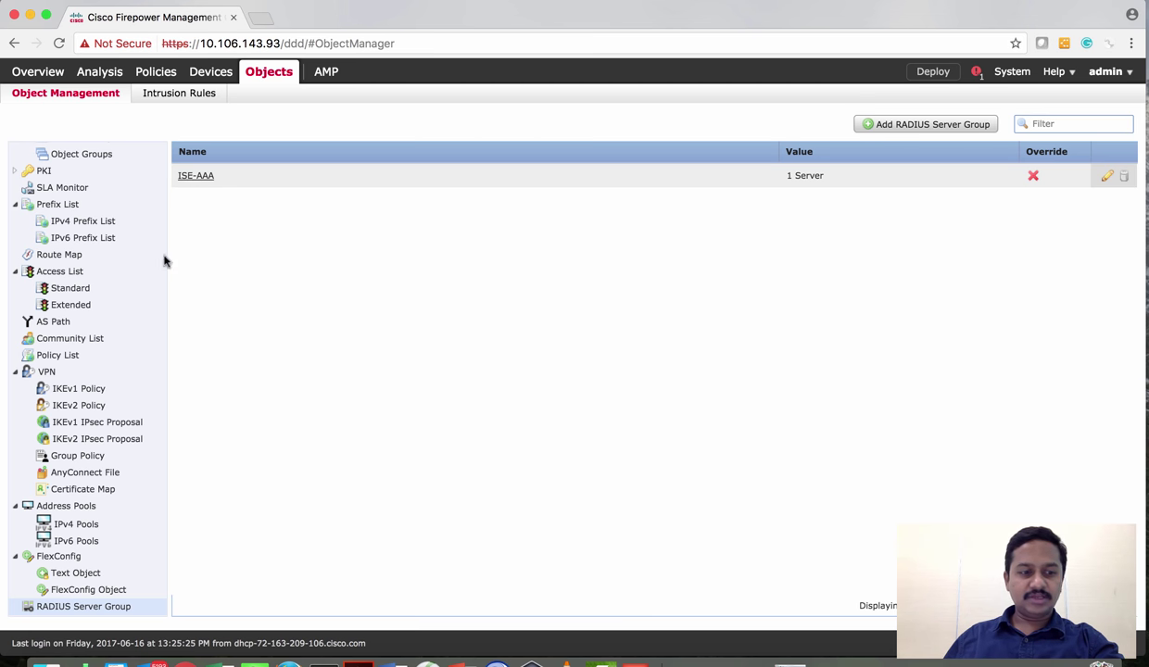
click(88, 527)
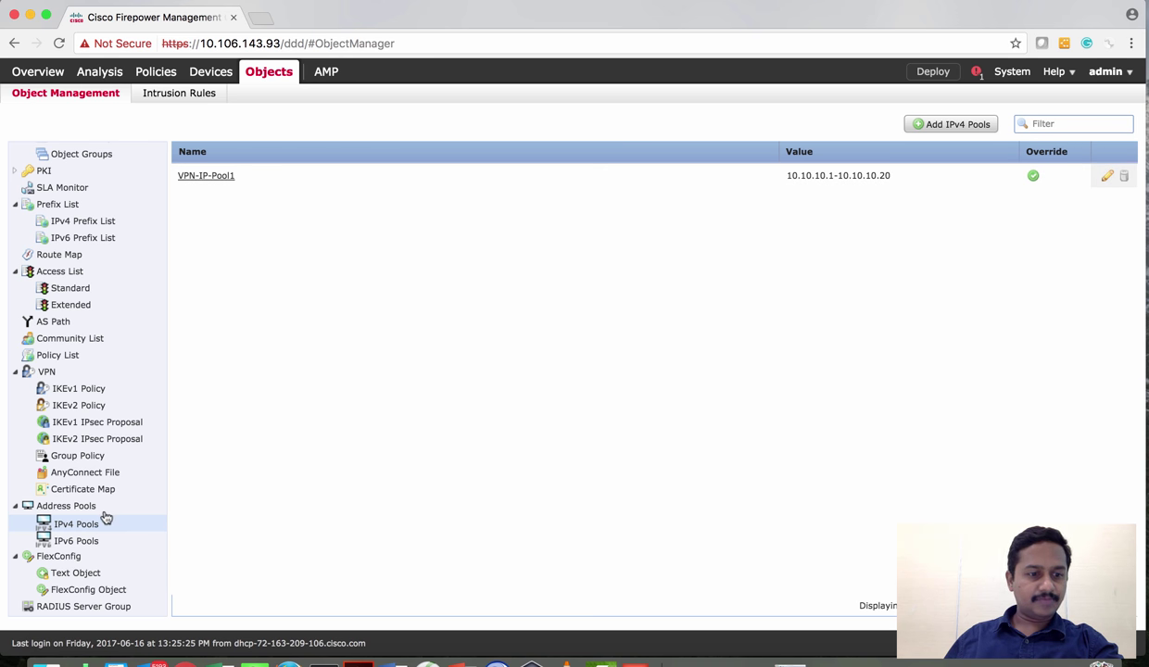
click(102, 473)
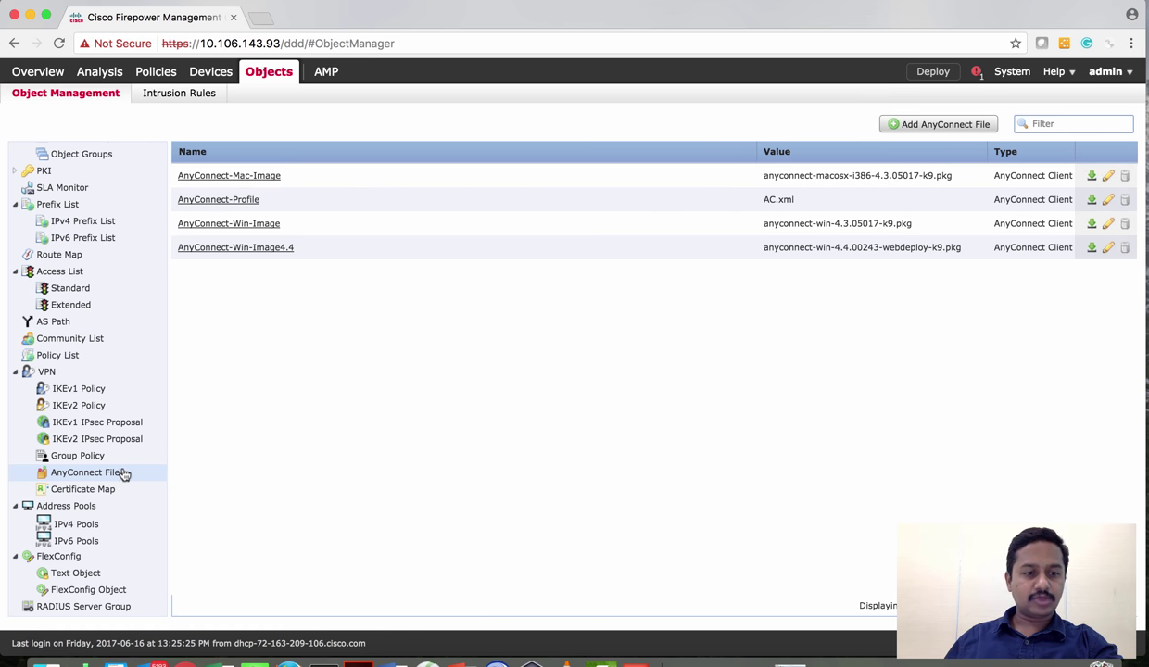
click(90, 458)
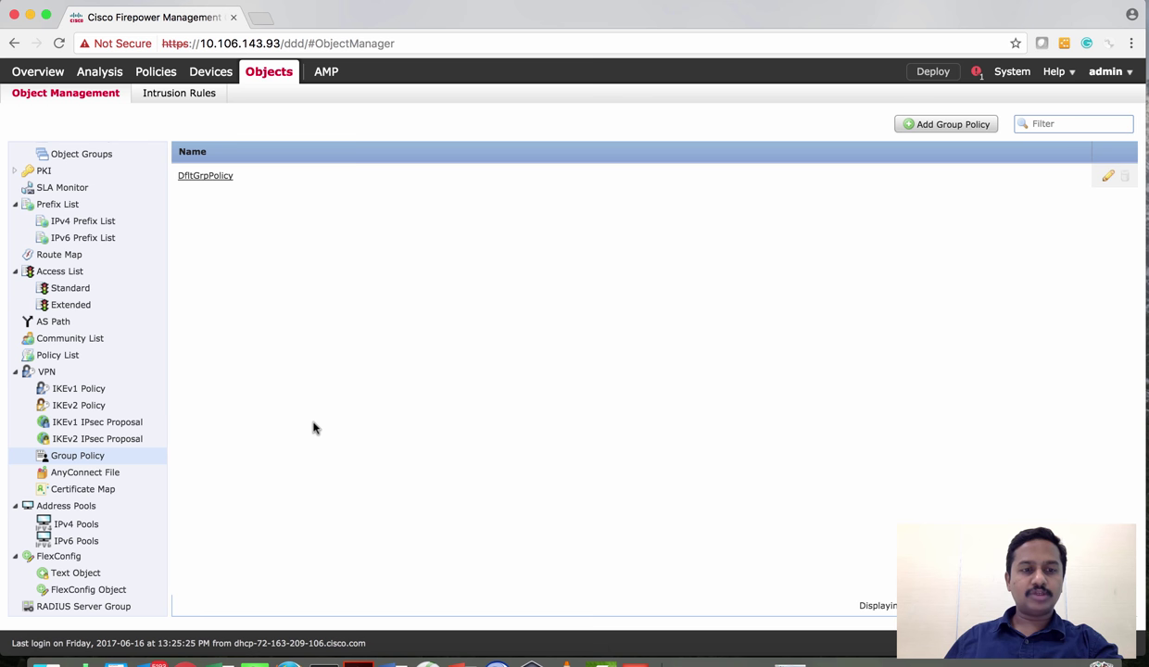
click(1108, 177)
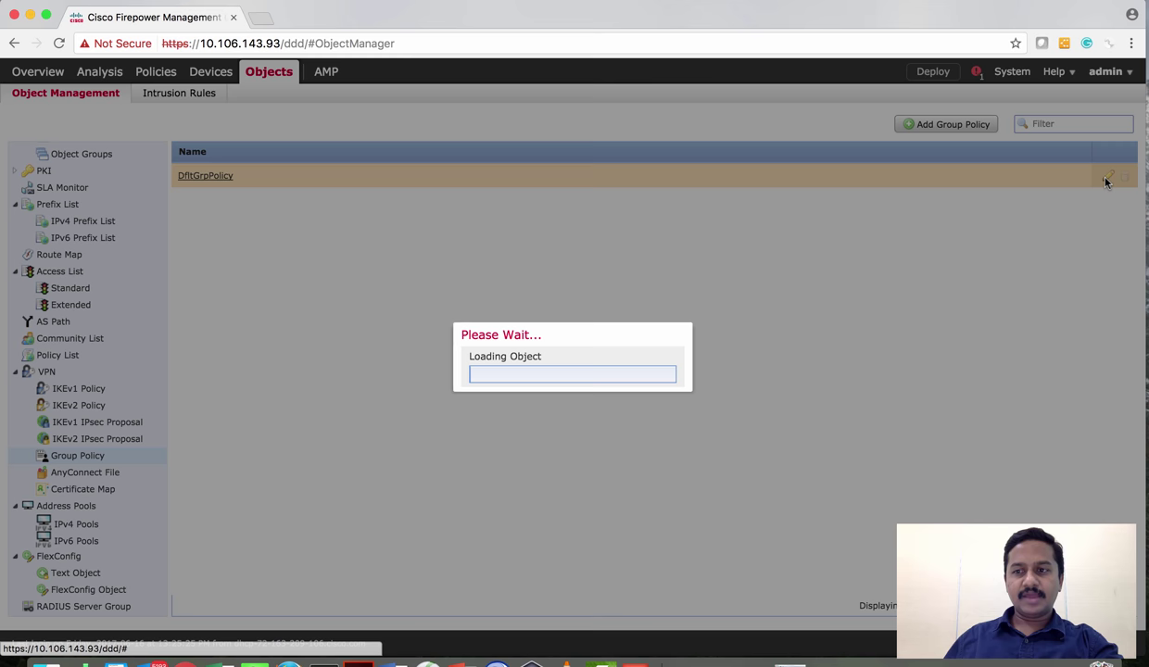
click(392, 244)
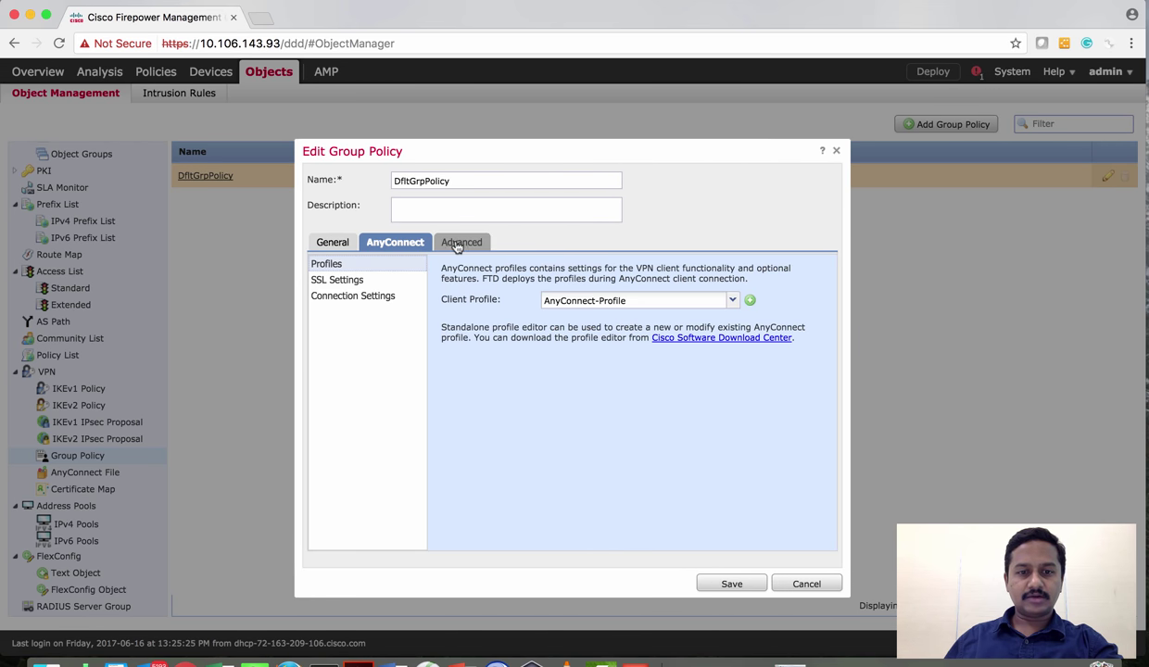
click(458, 243)
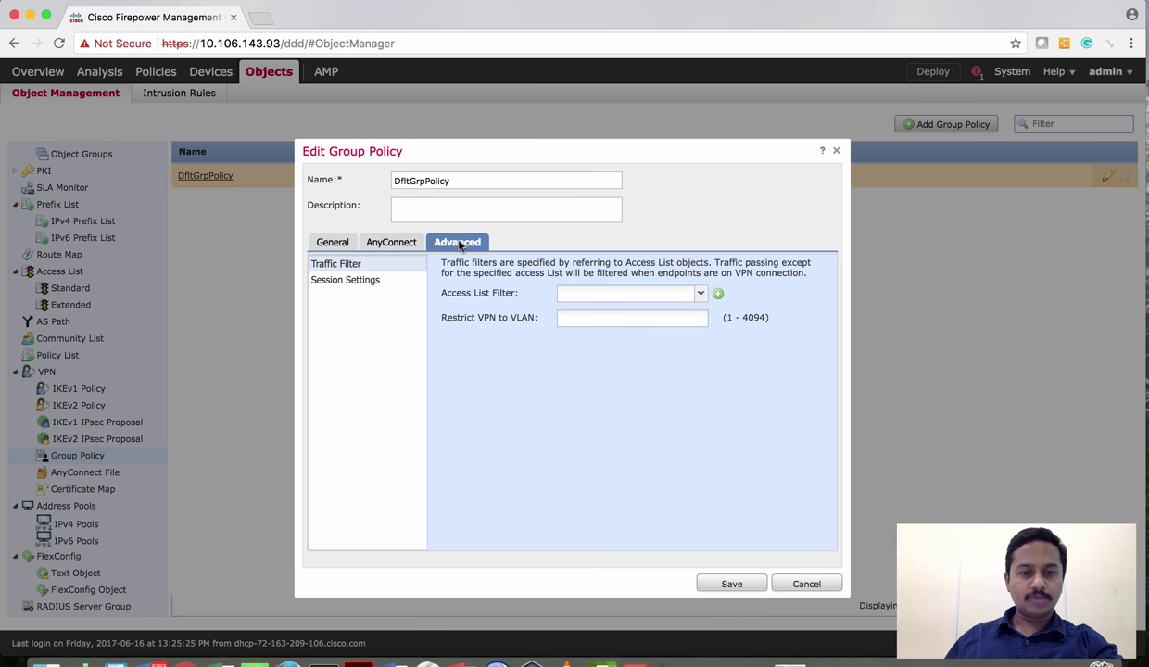
click(408, 242)
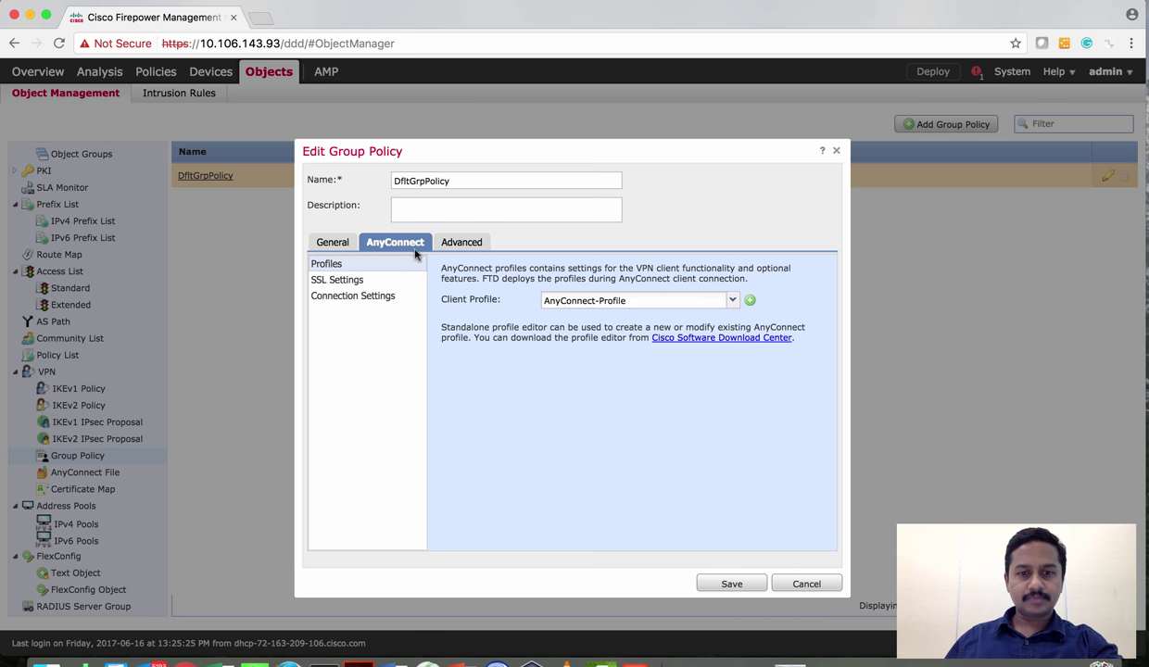
click(795, 586)
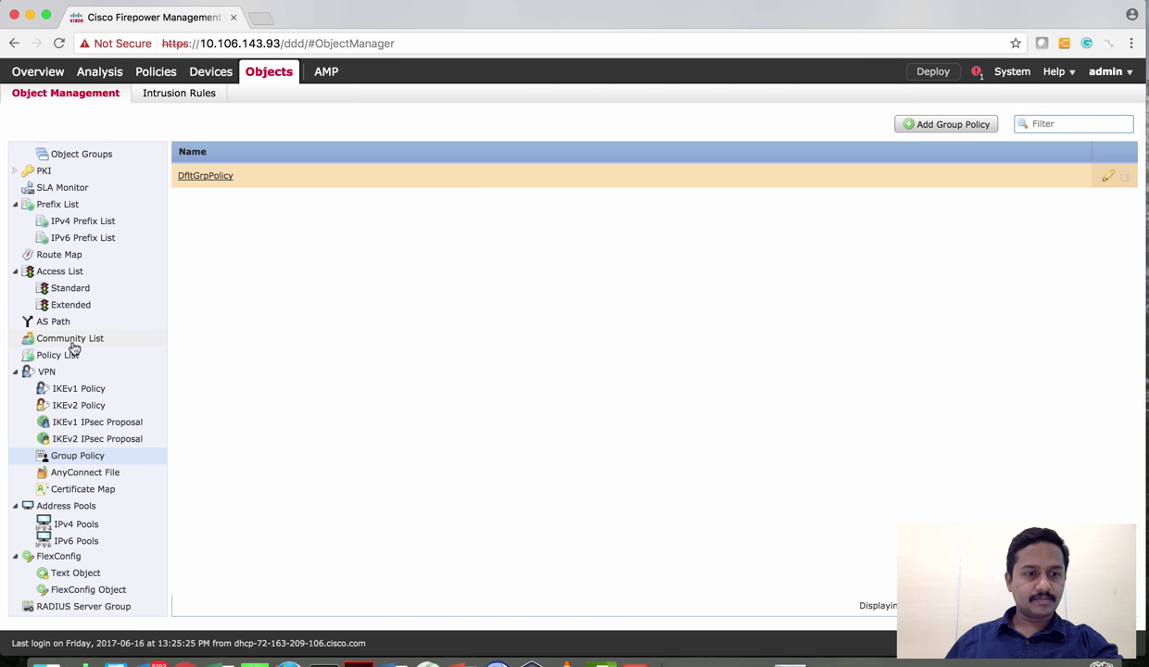
Browse the Standard access list and PKI Cert Enrollment object pages
click(67, 289)
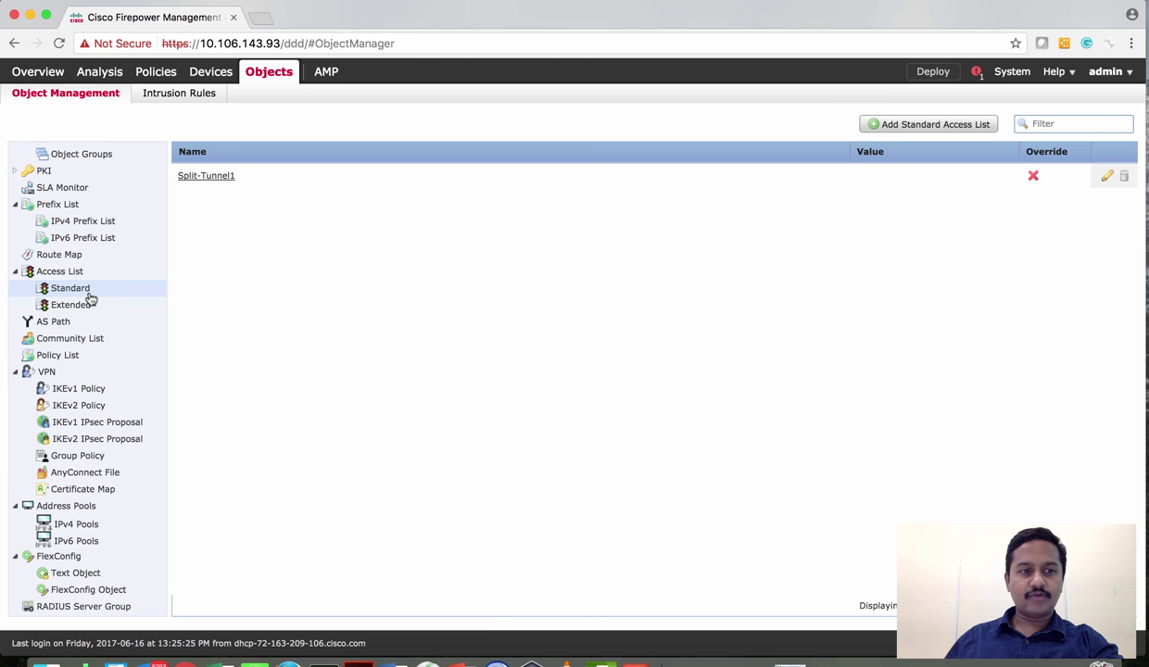
scroll(104, 285, up, 3)
scroll(104, 286, up, 4)
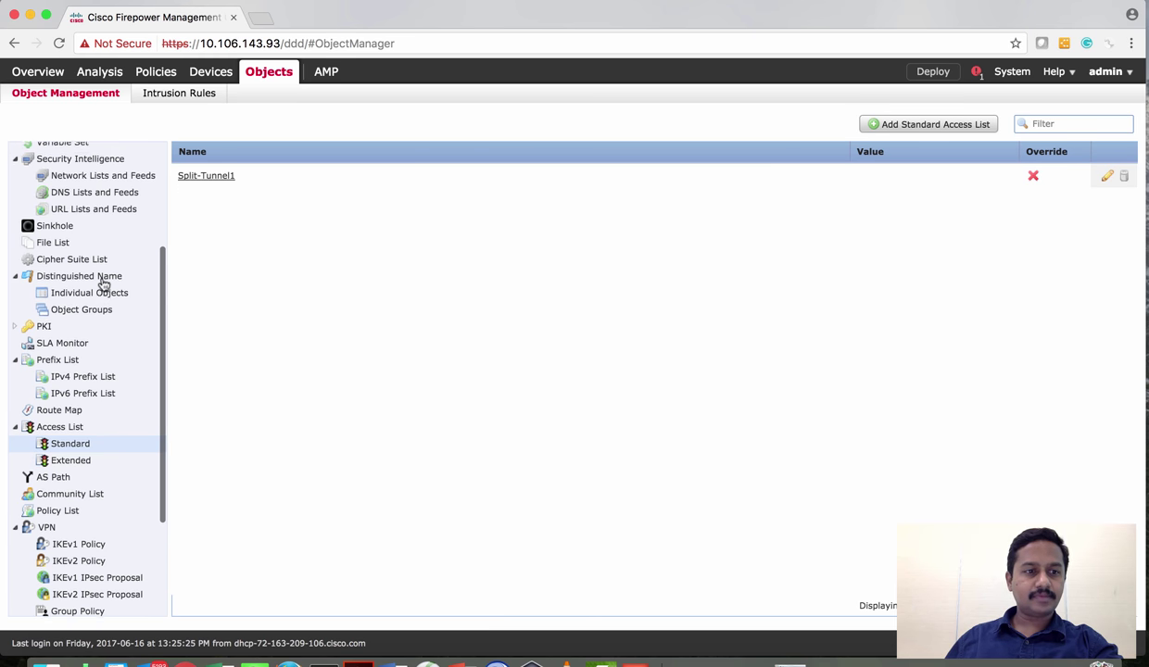
click(16, 329)
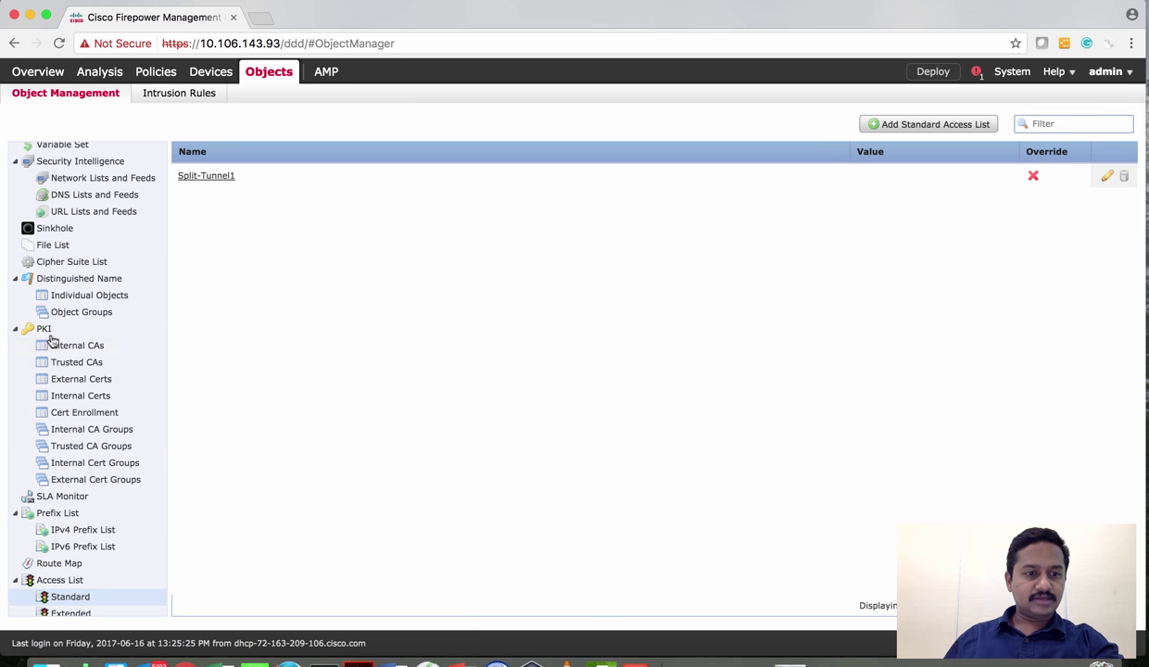
click(84, 412)
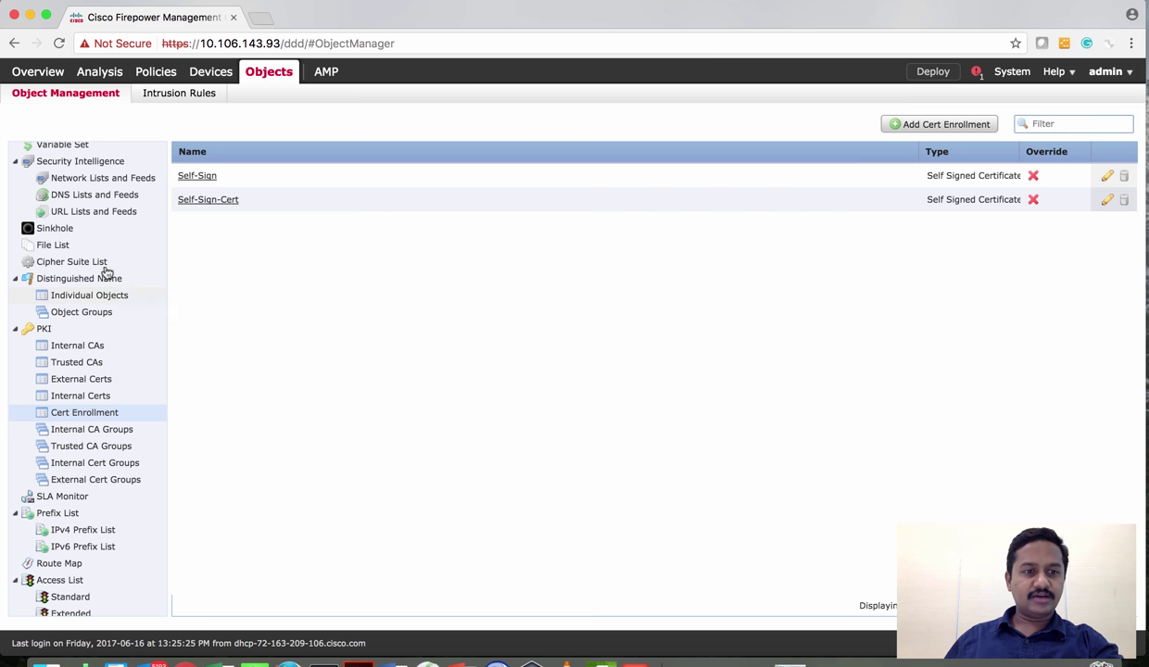
Show the Network objects list with Inside-NW and VPN-NW
scroll(108, 198, up, 2)
scroll(93, 195, up, 5)
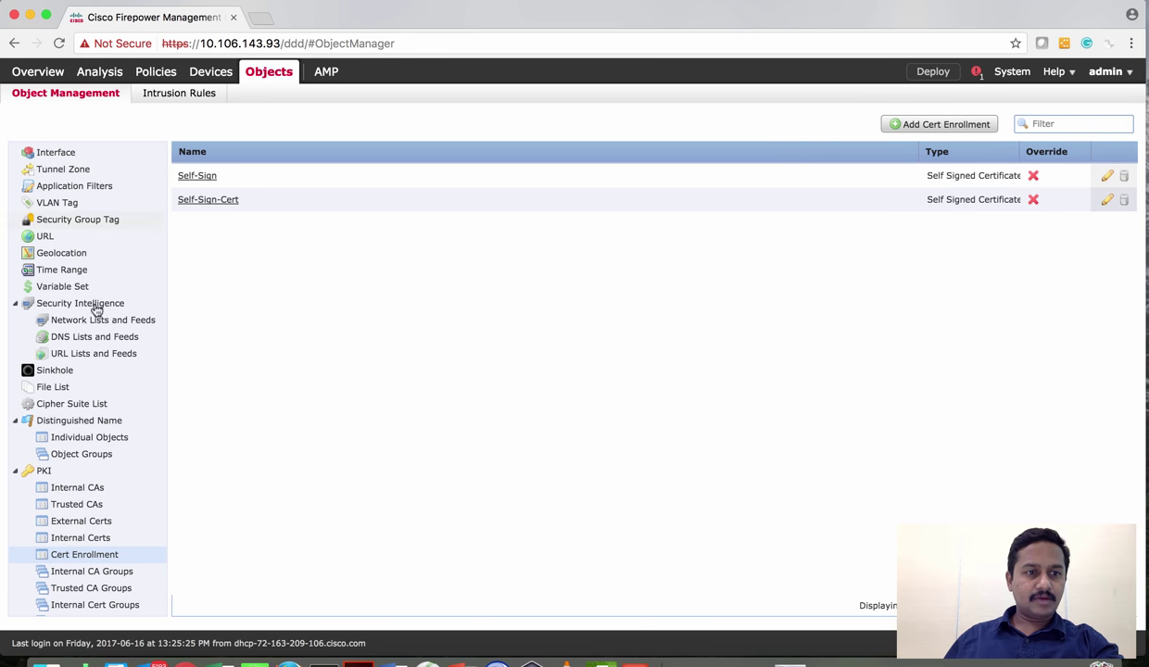
scroll(74, 190, up, 2)
click(60, 154)
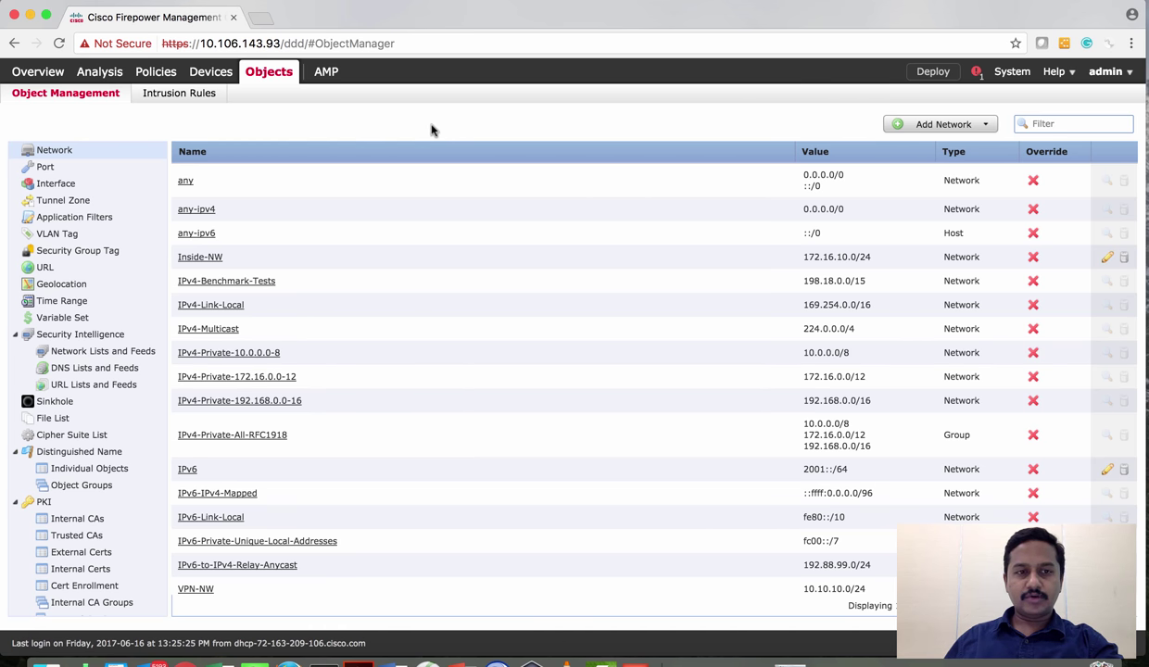
Deploy the pending policy changes to FP2130-621-ip48
click(934, 73)
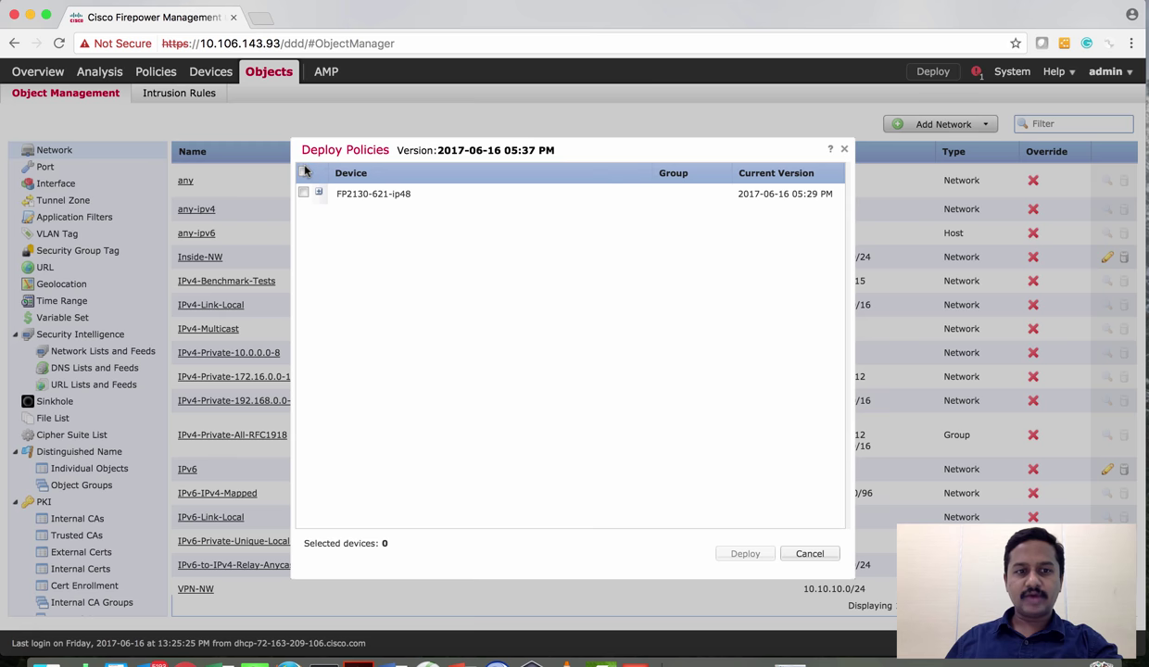
click(304, 171)
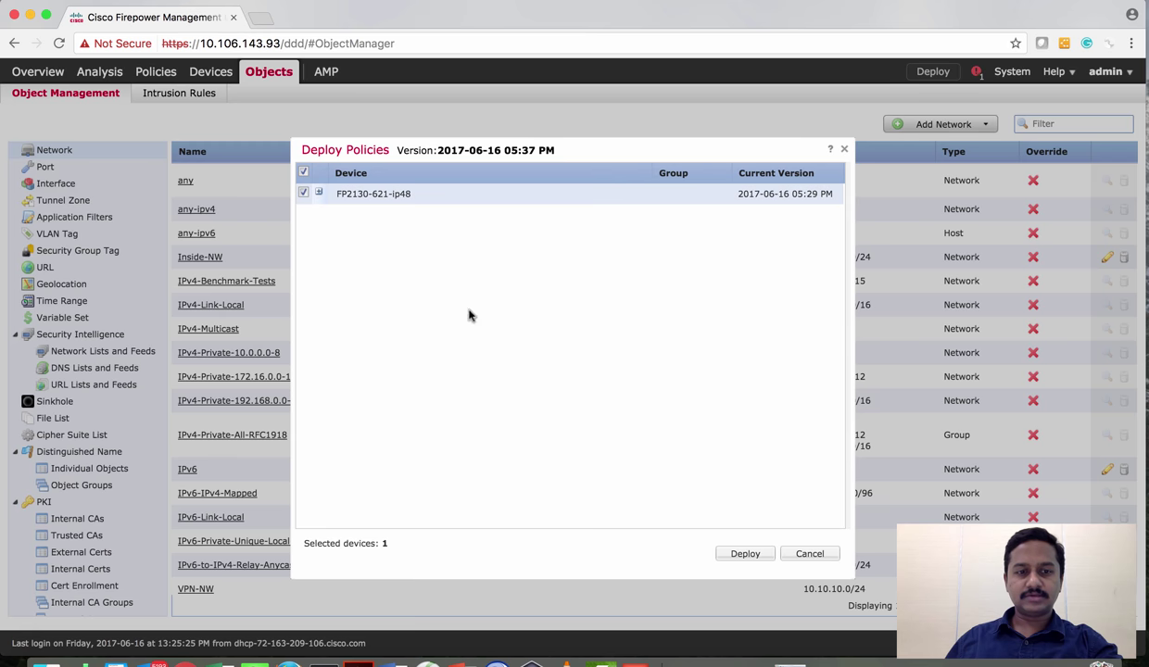
click(745, 554)
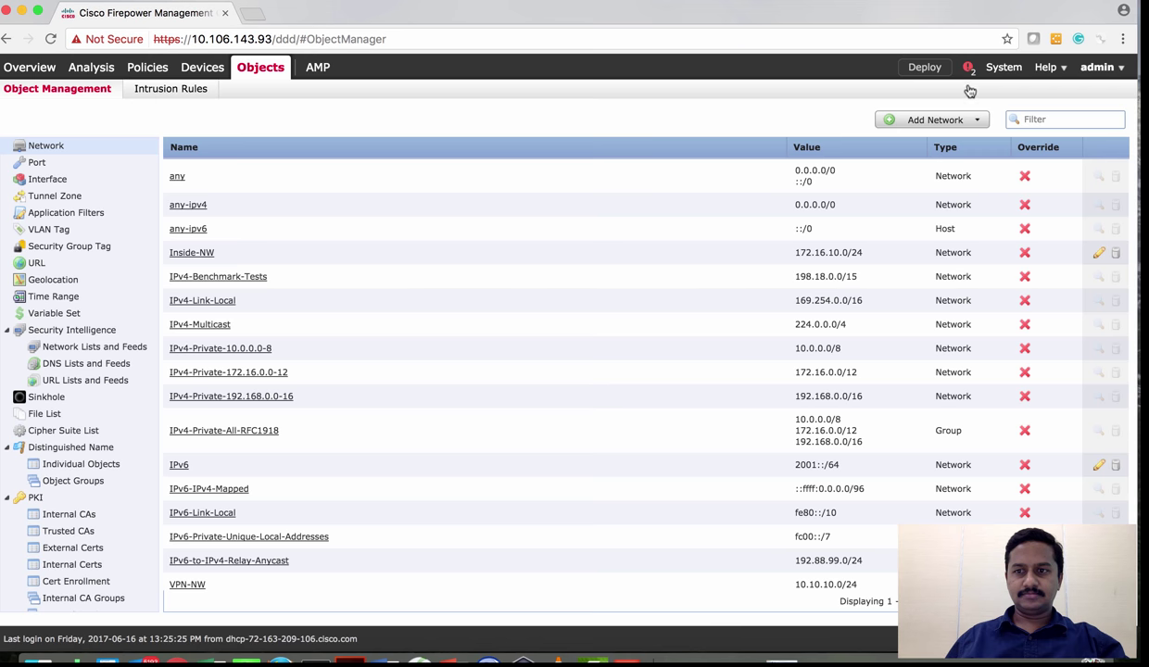
Confirm the deployment succeeded, then move to the Windows 7 remote desktop
click(968, 69)
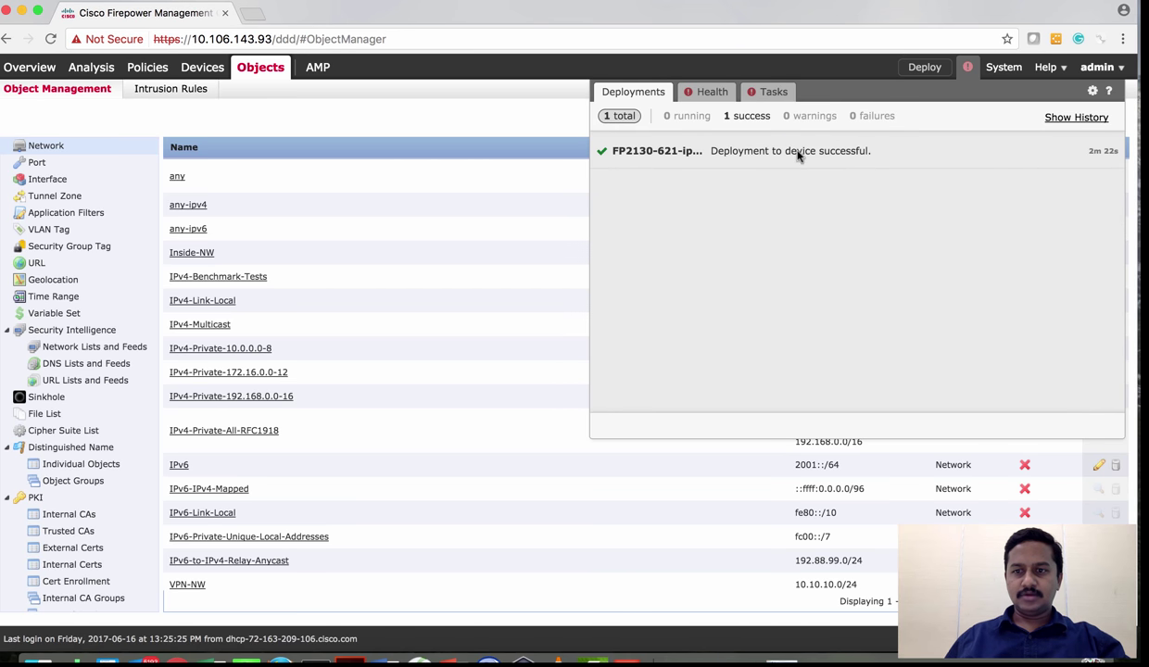
click(471, 121)
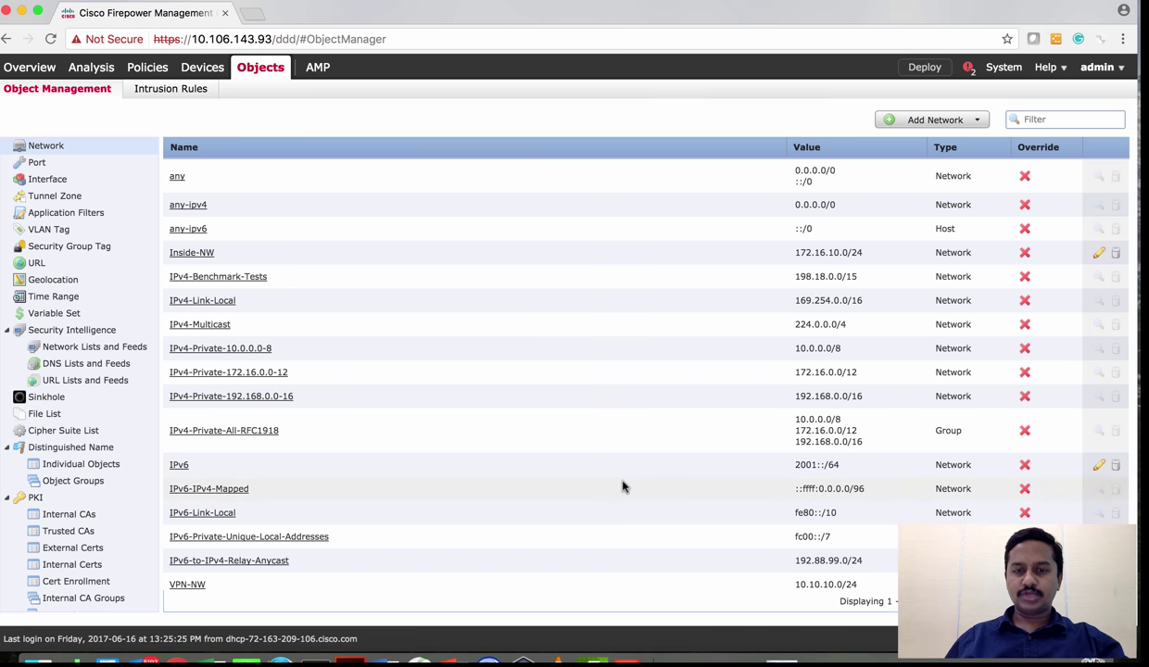
click(628, 659)
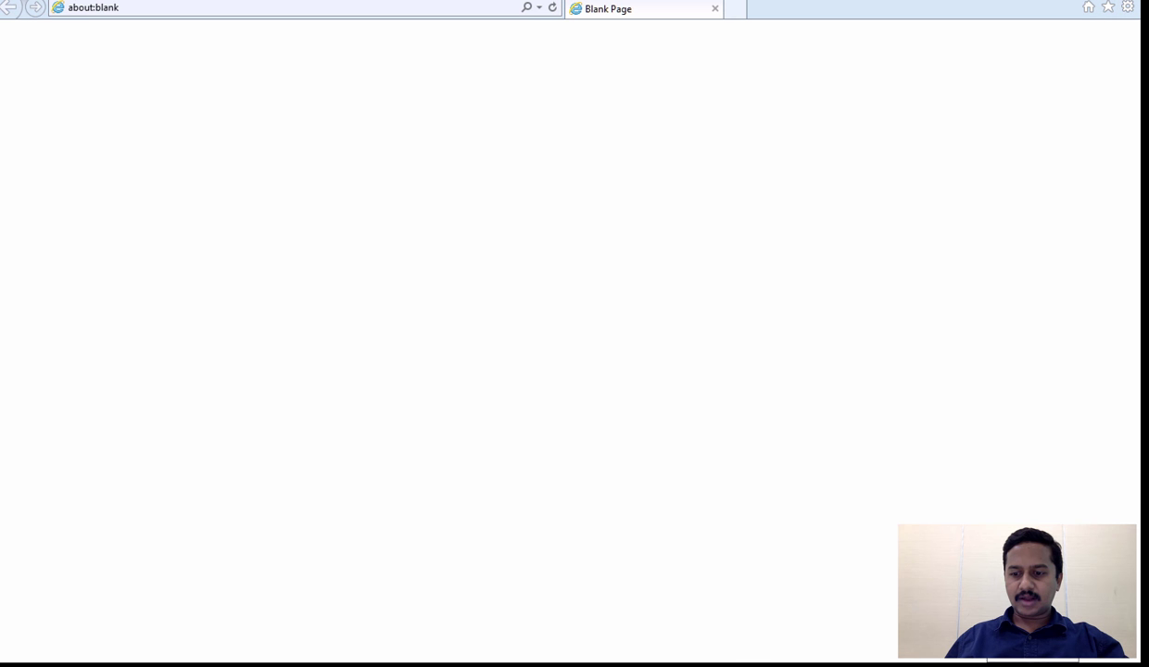
click(164, 9)
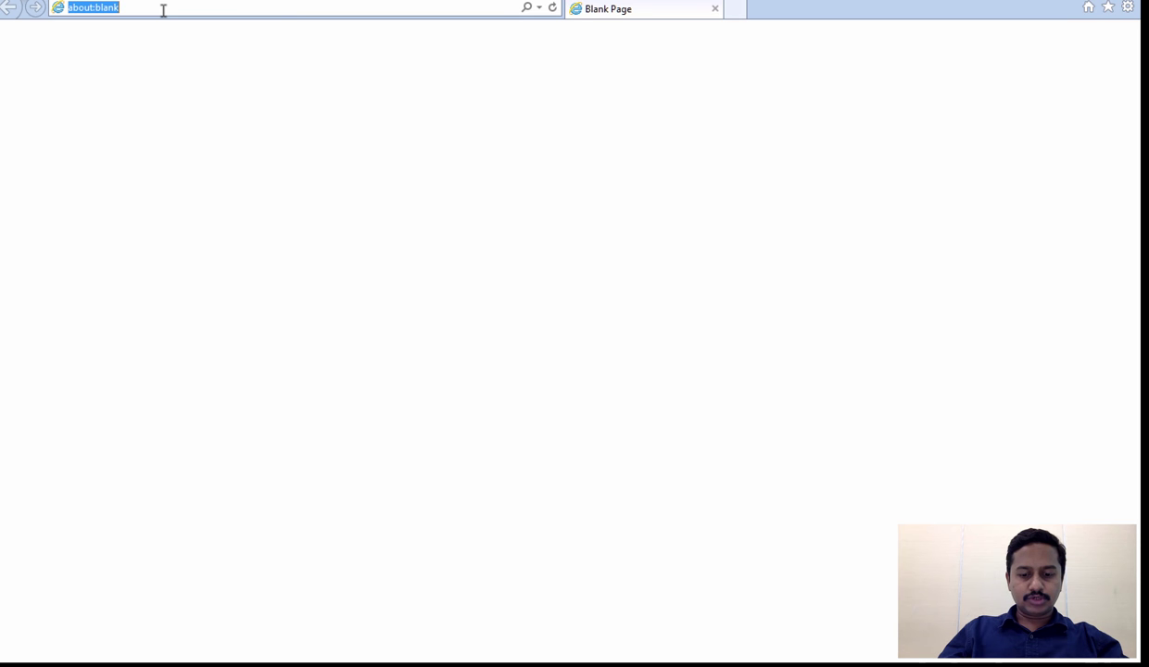
text(https://)
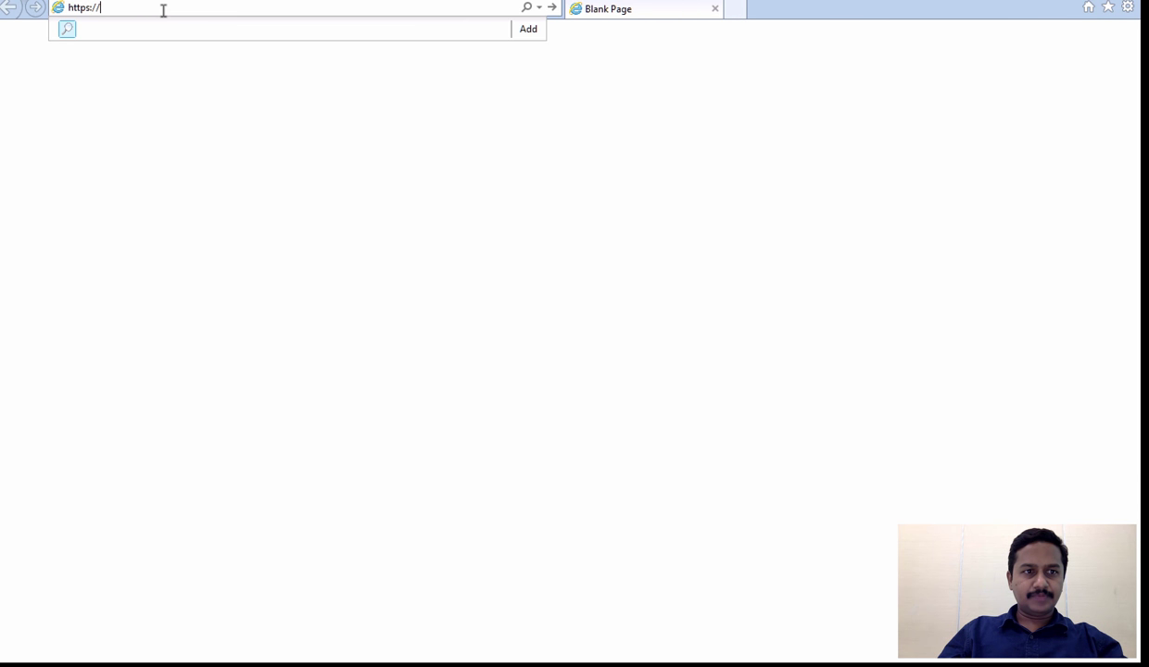
text(192)
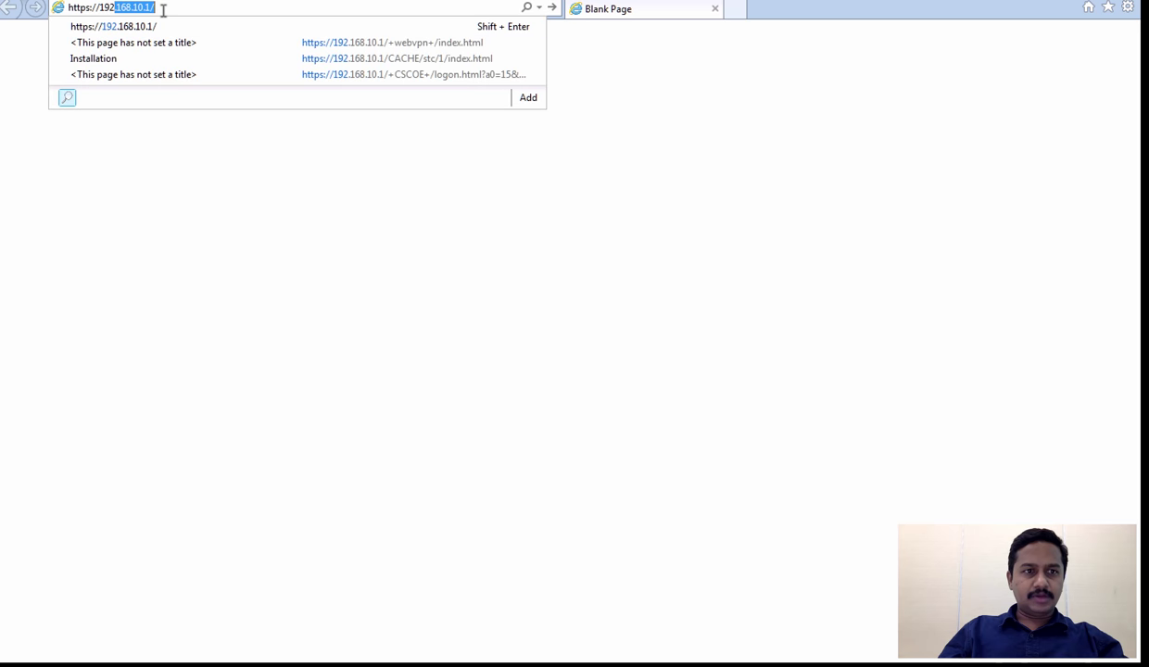
key(End)
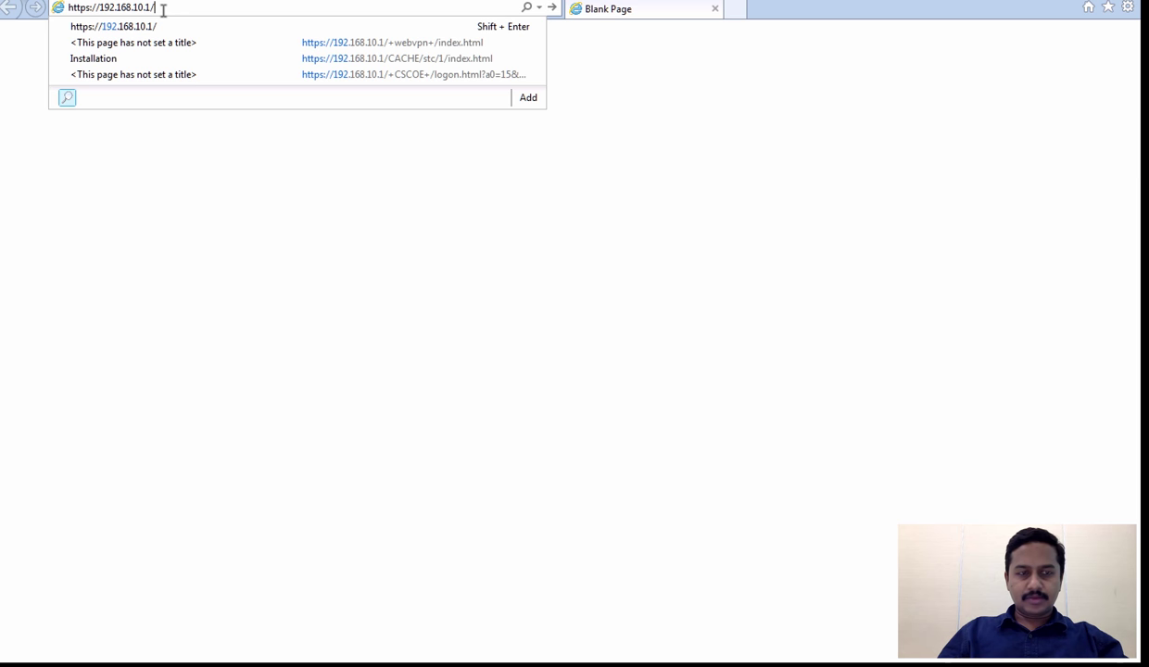
key(Return)
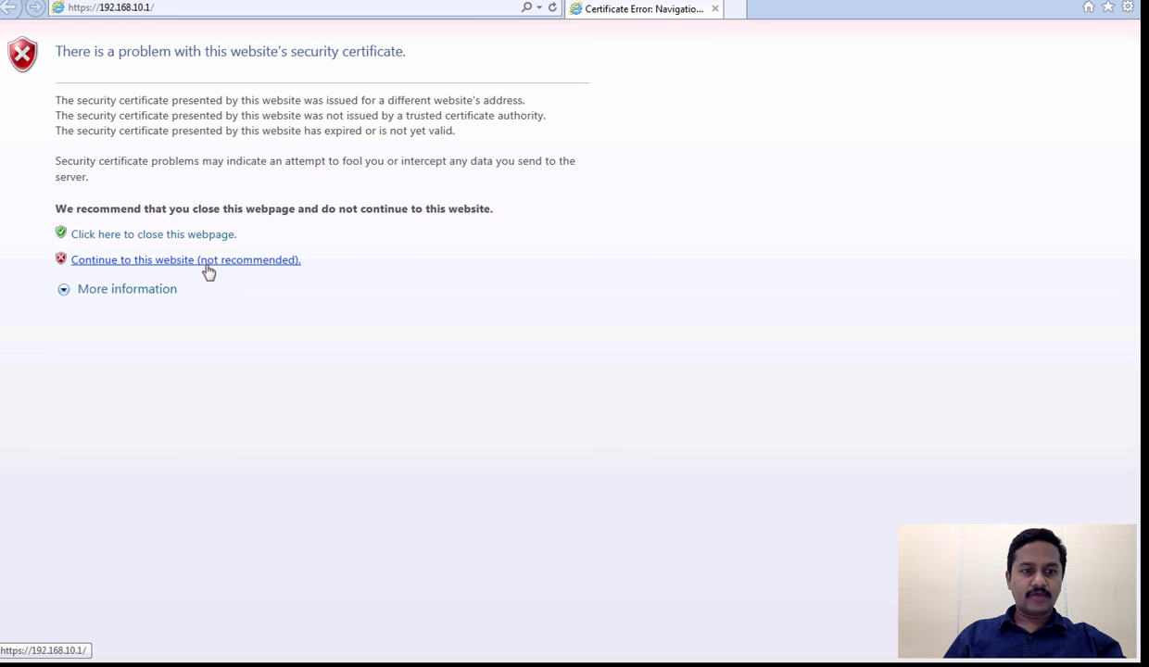
click(206, 264)
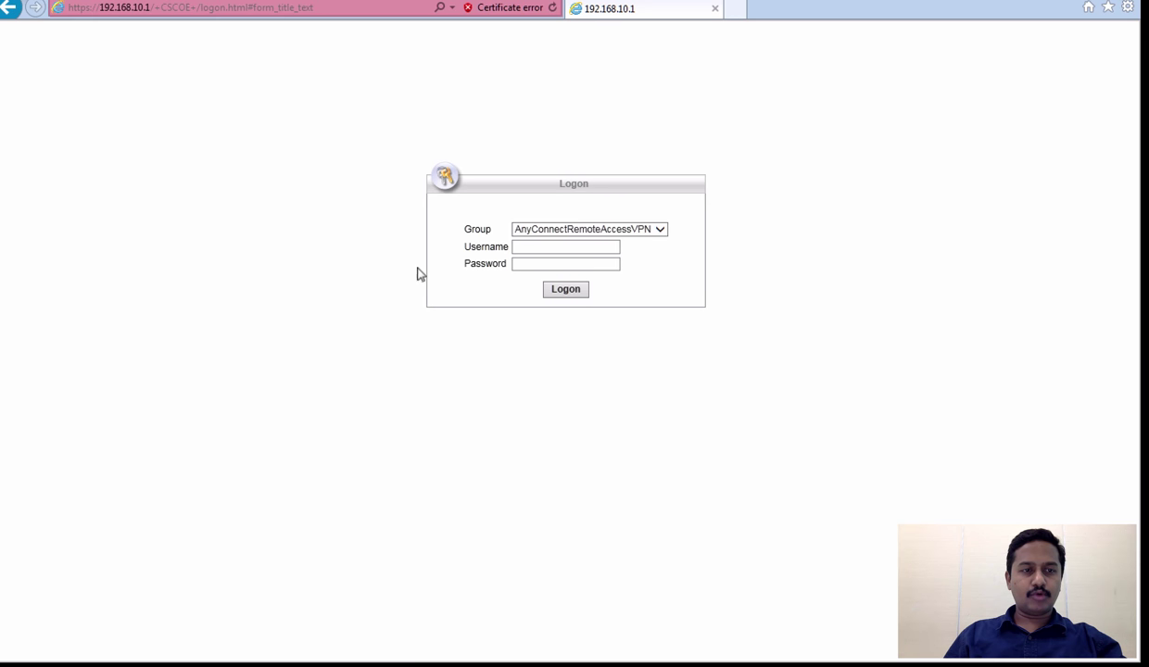
Log on to the AnyConnect portal with the VPN user's username and password
click(535, 247)
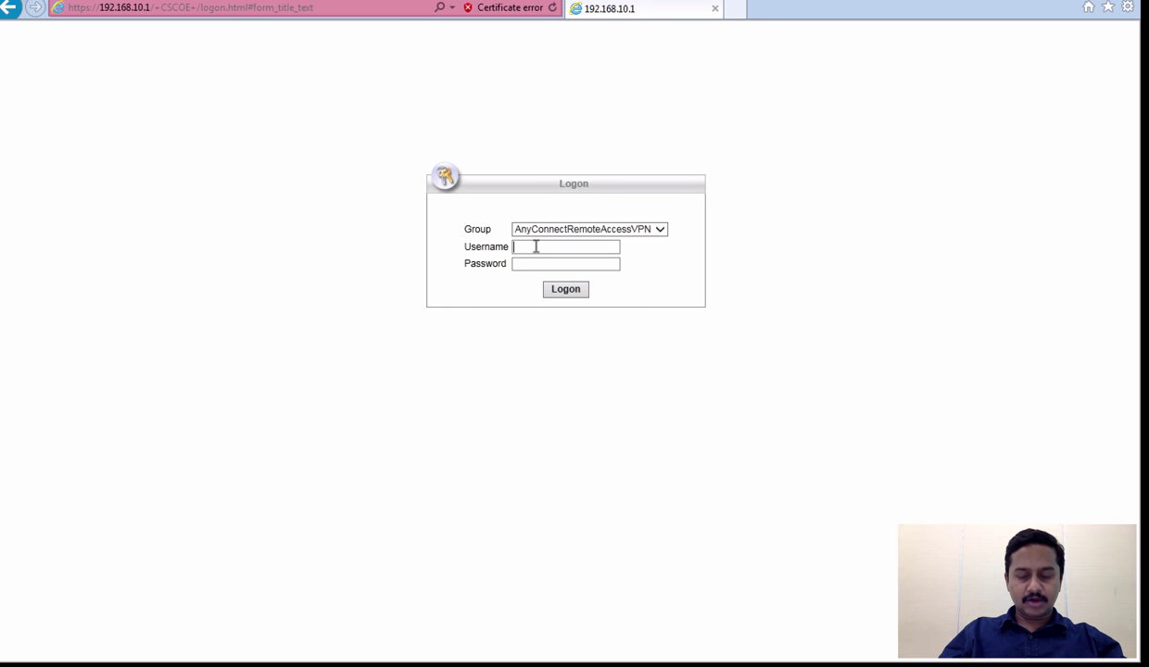
text(user1)
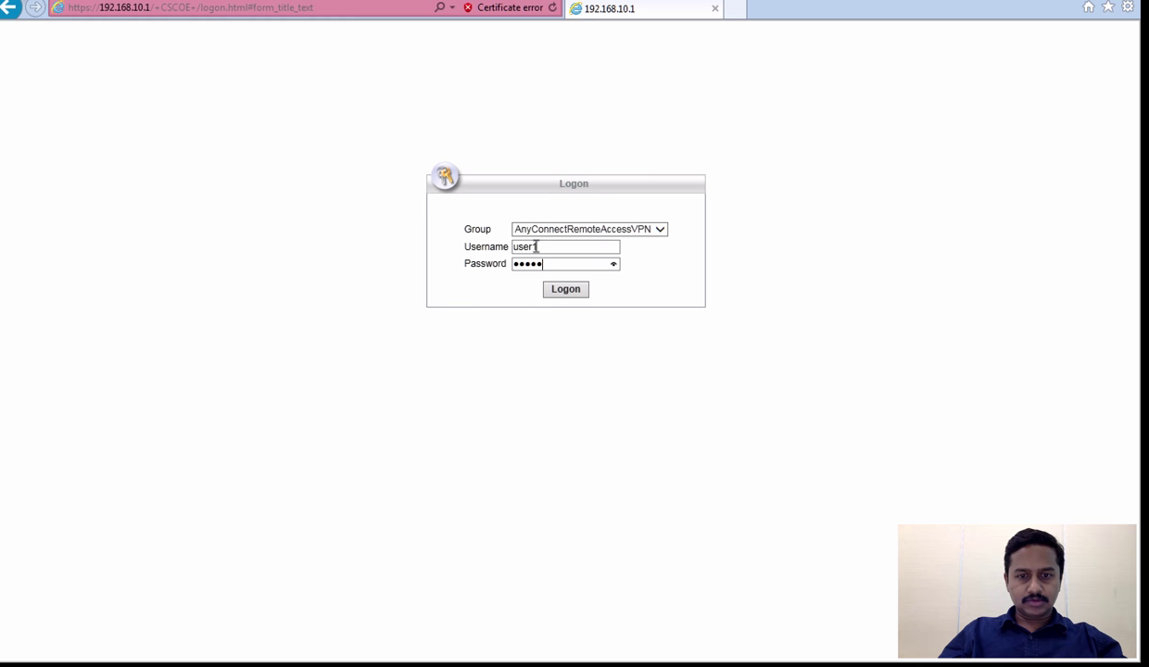
click(567, 290)
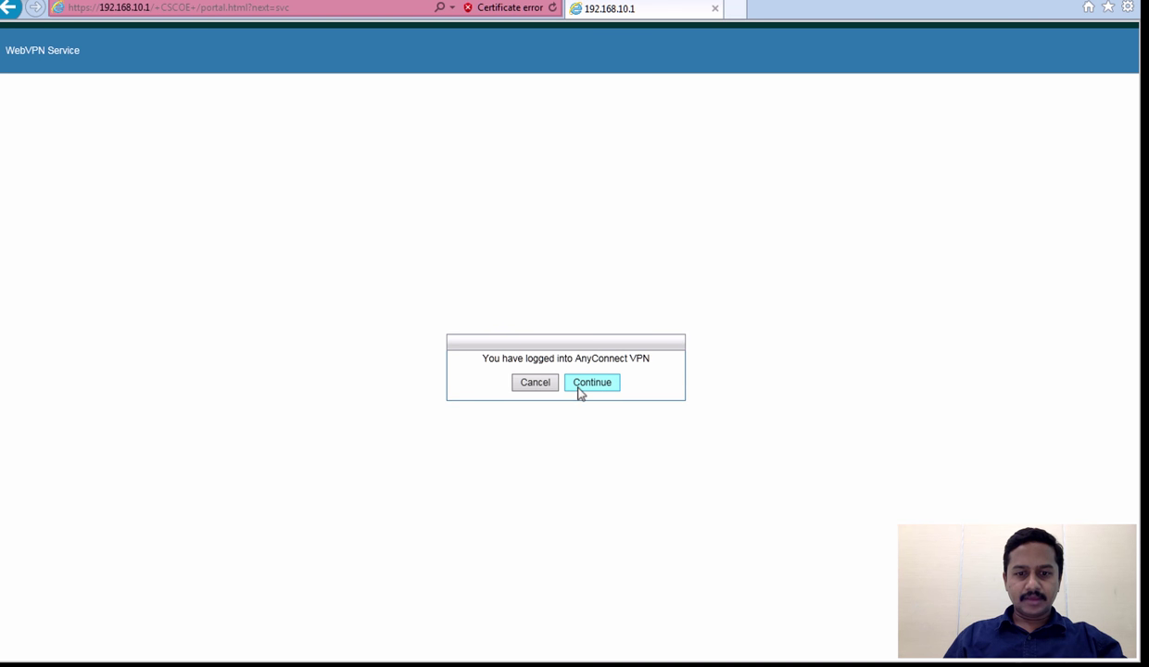
Install AnyConnect through WebLaunch and accept the untrusted certificate to connect to 192.168.10.1
triple_click(516, 362)
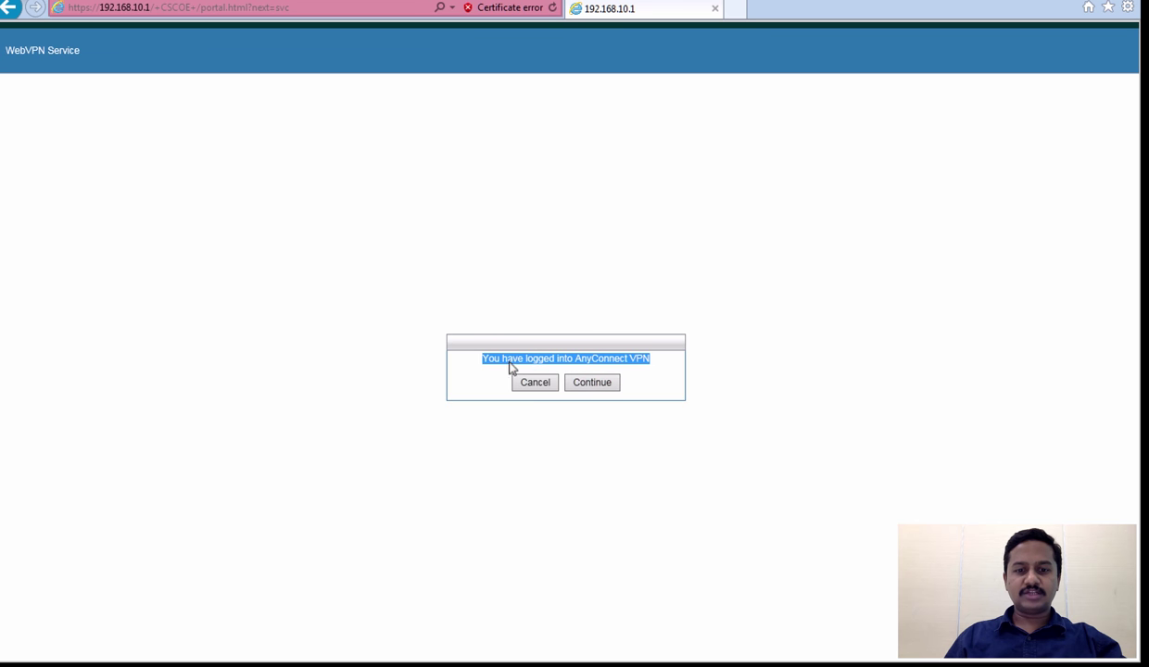
click(583, 388)
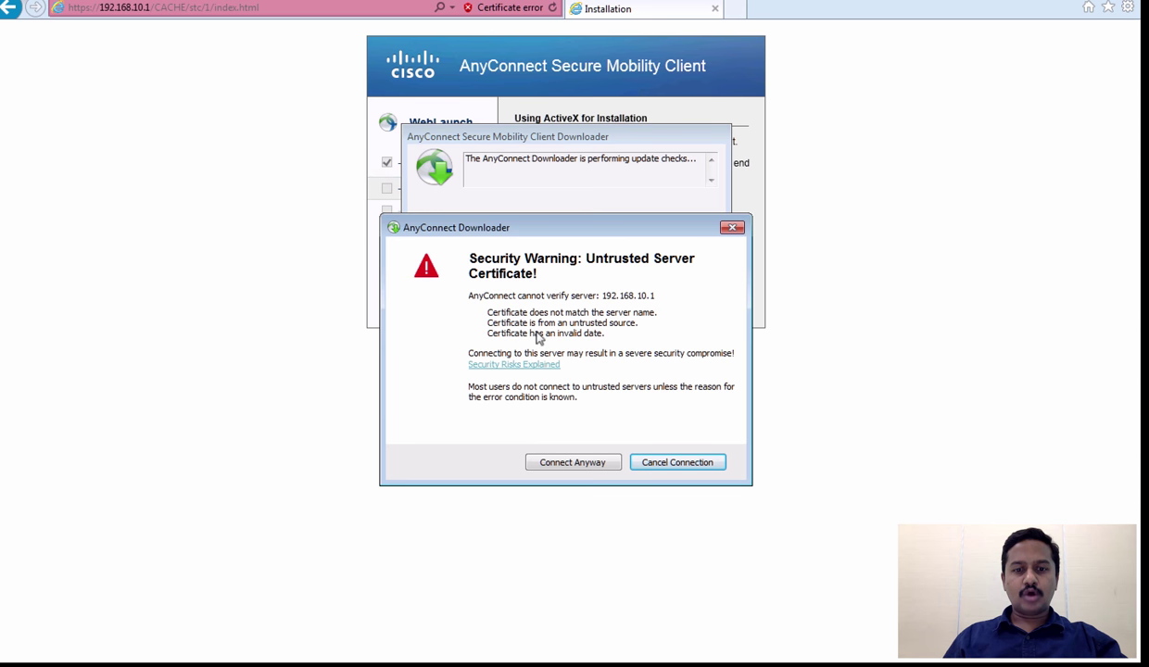
click(566, 468)
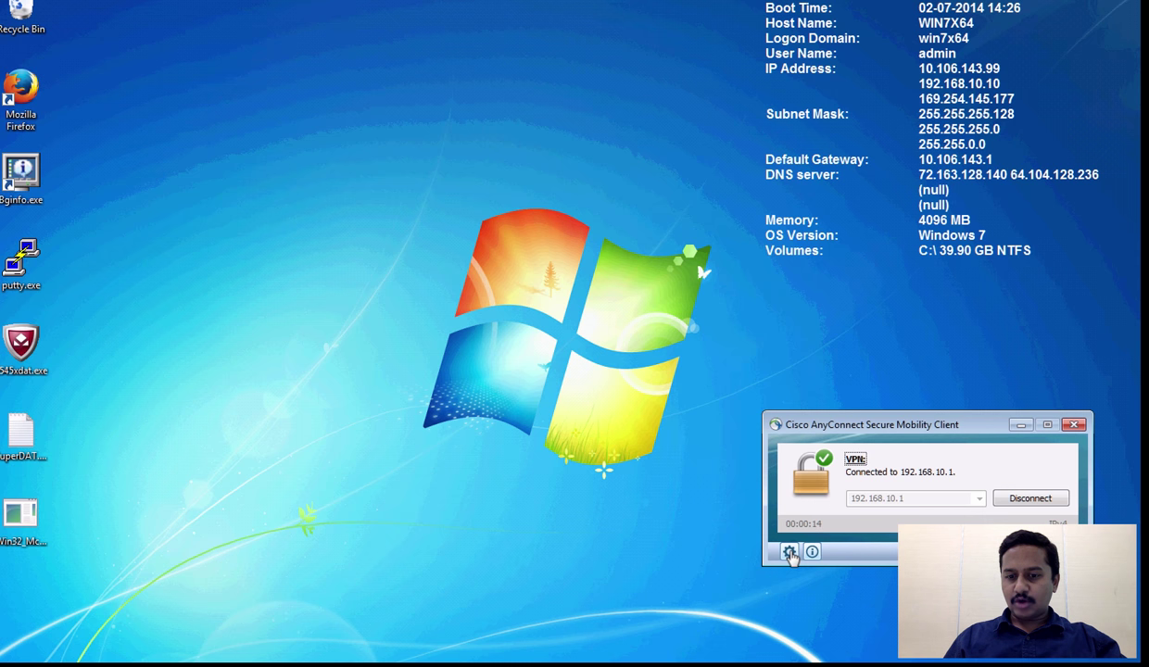
click(789, 553)
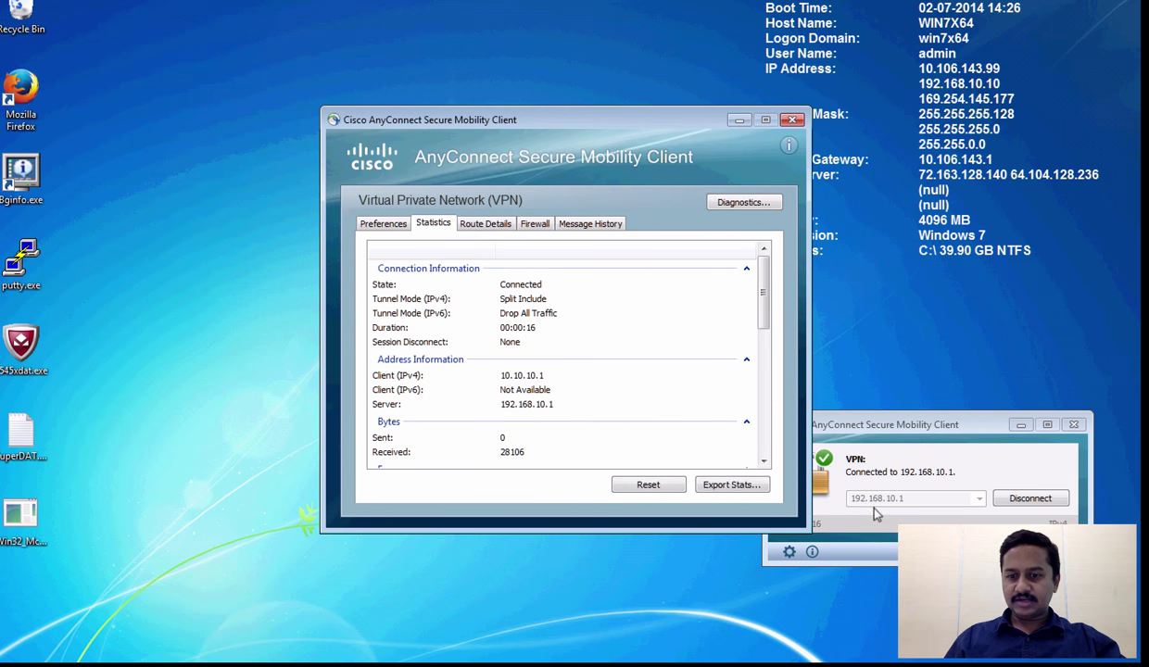
click(879, 424)
drag(879, 424, 907, 424)
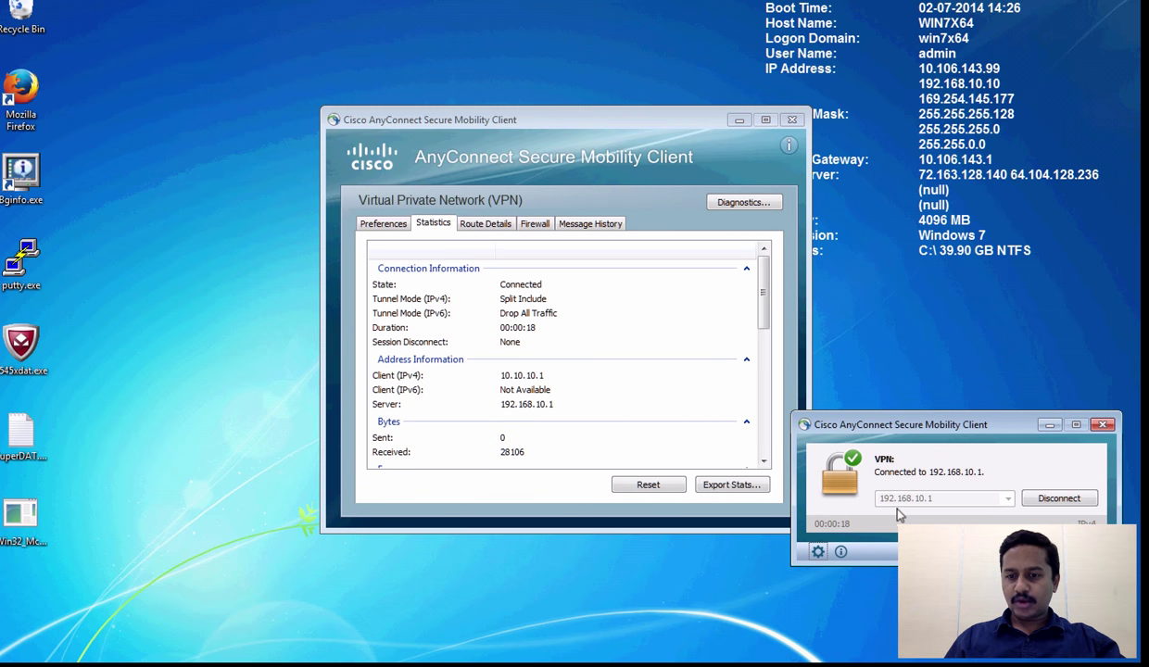
click(516, 380)
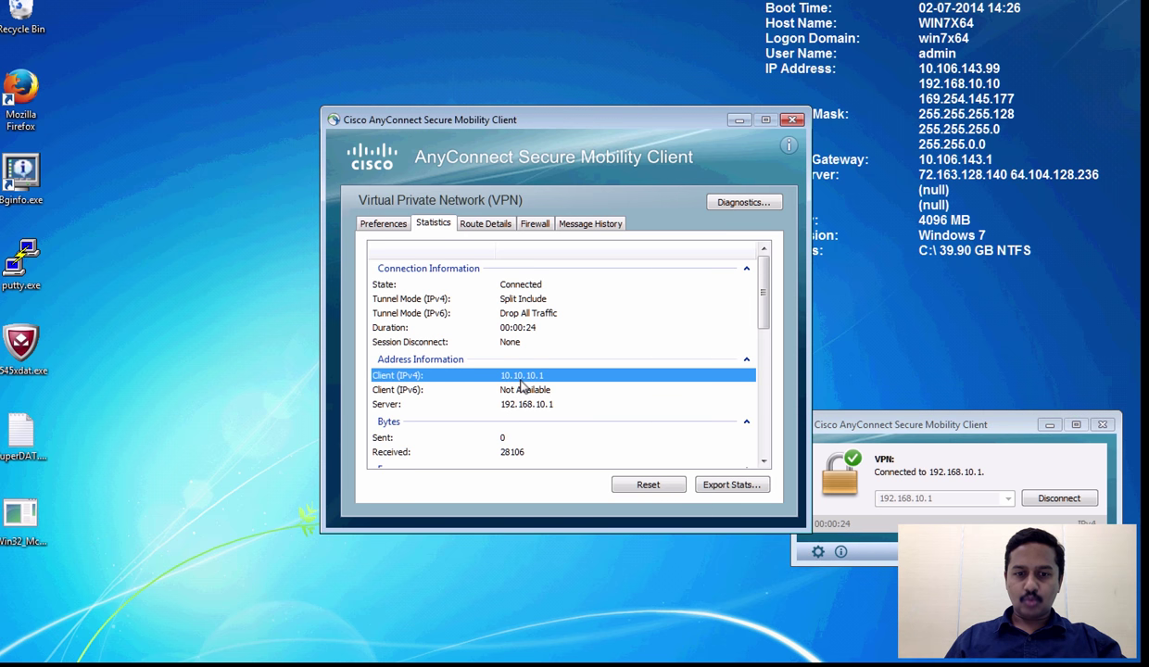
click(521, 406)
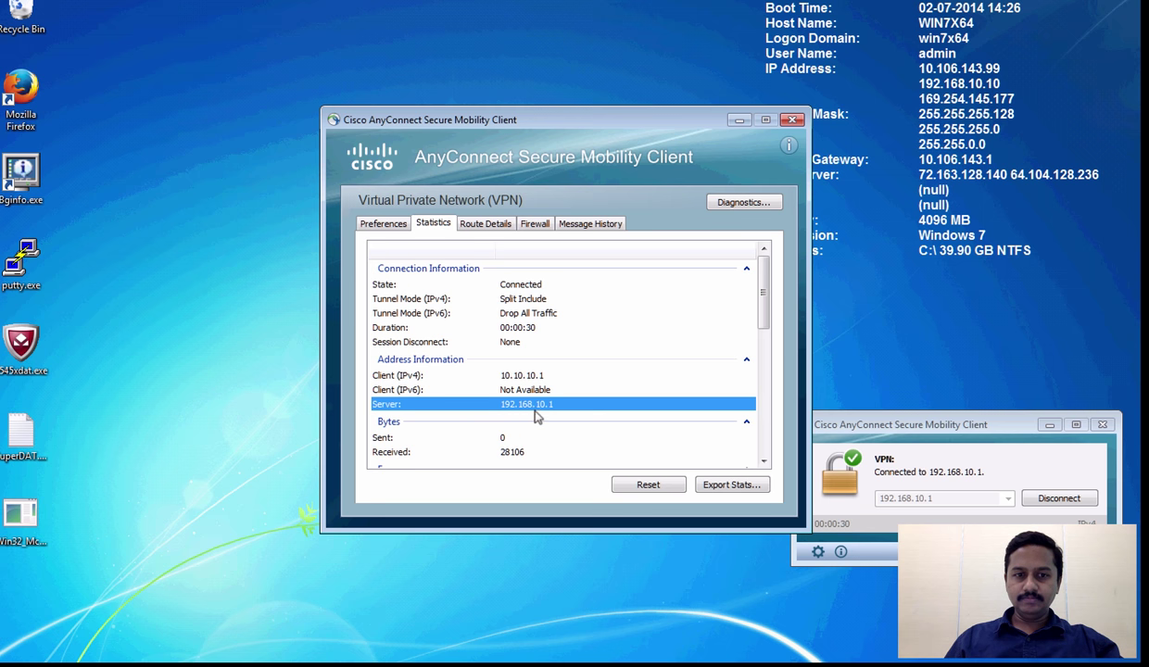
click(470, 229)
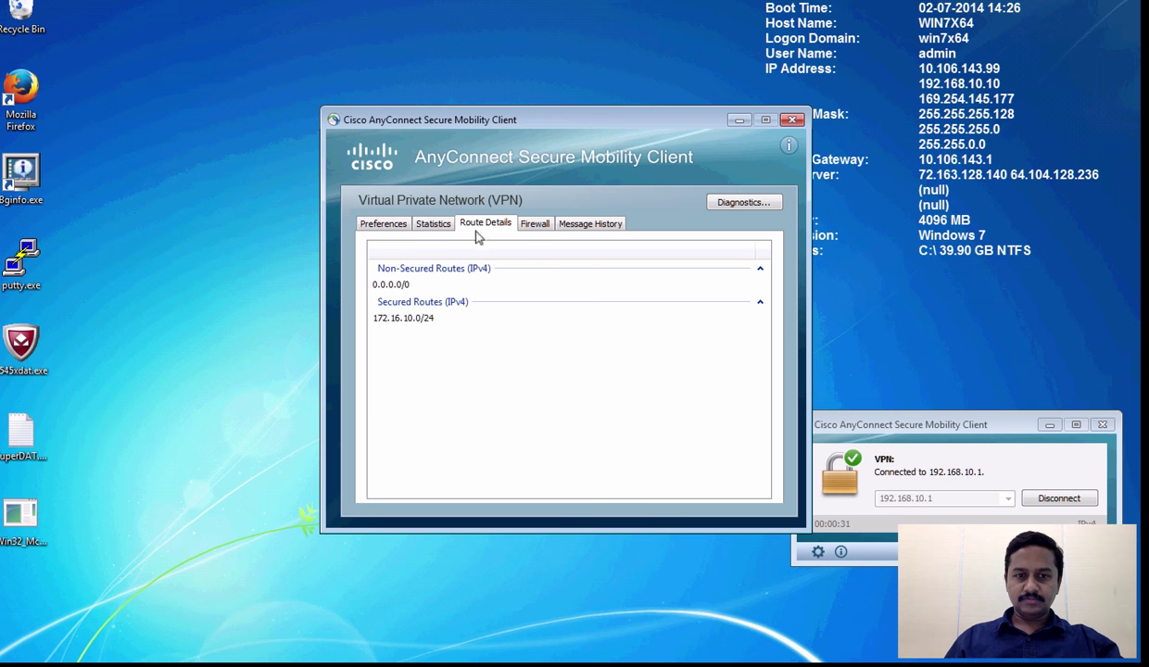
click(422, 287)
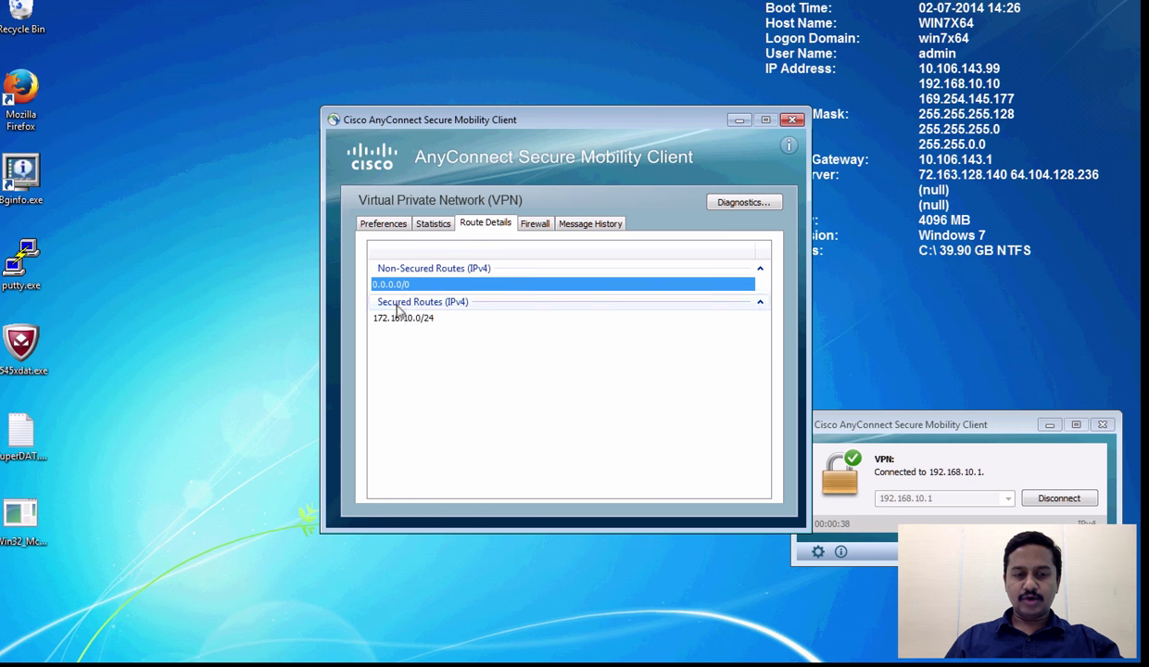
click(396, 320)
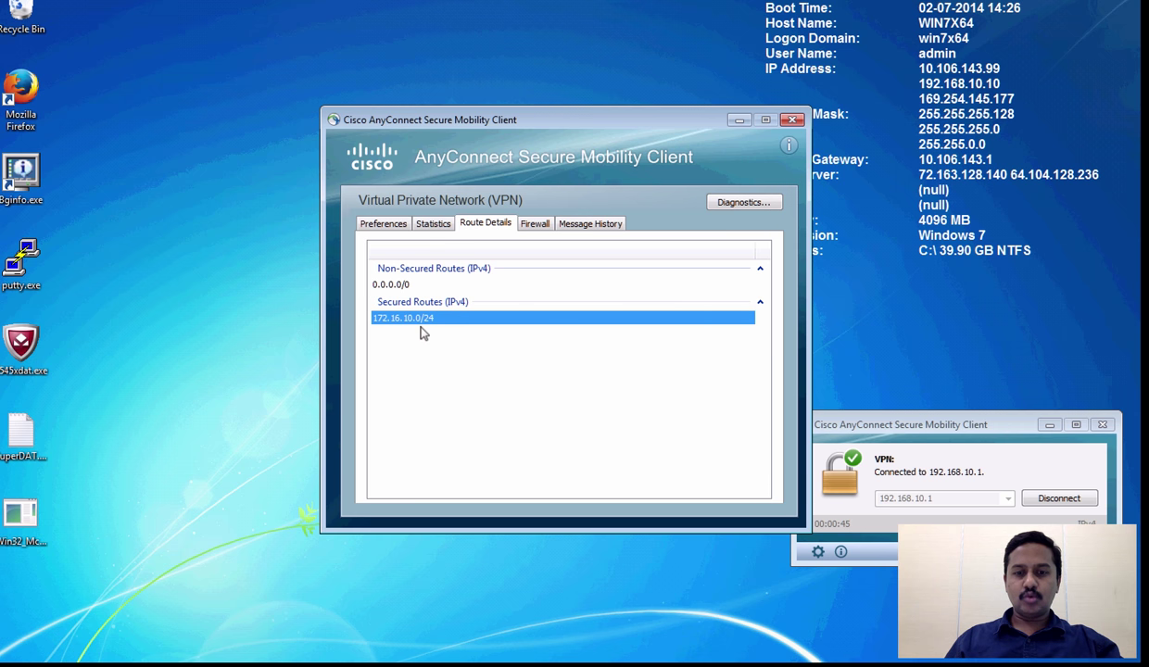
click(792, 120)
From Command Prompt, ping 172.16.10.11 for 4 of 4 replies, then close the window
click(20, 660)
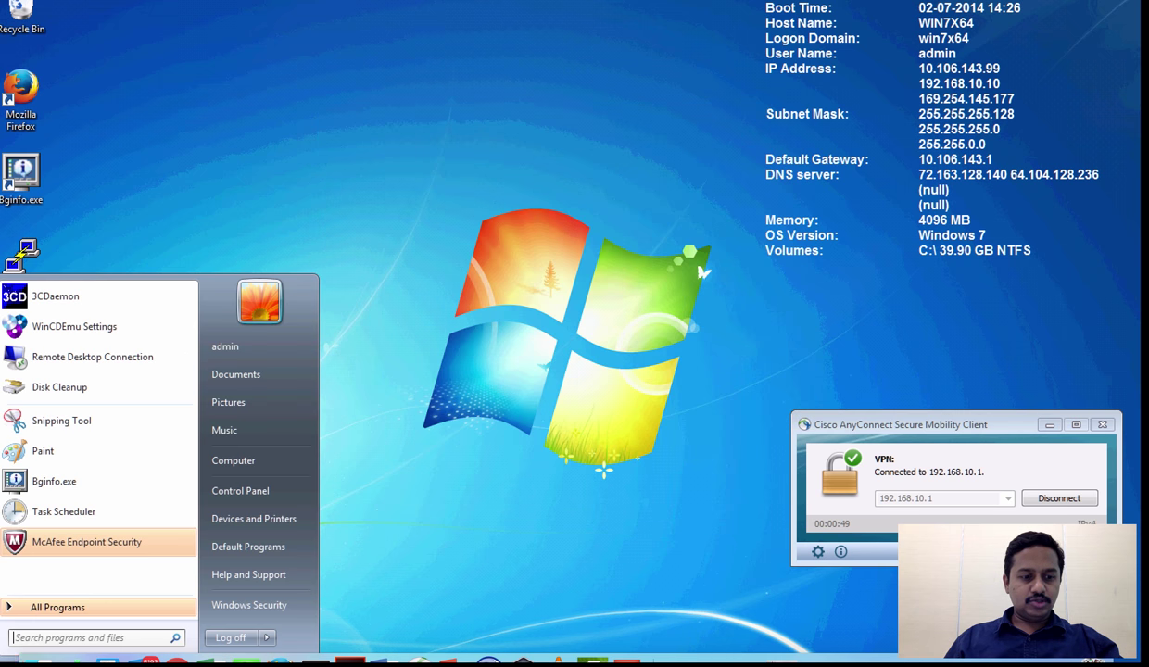
text(cmd)
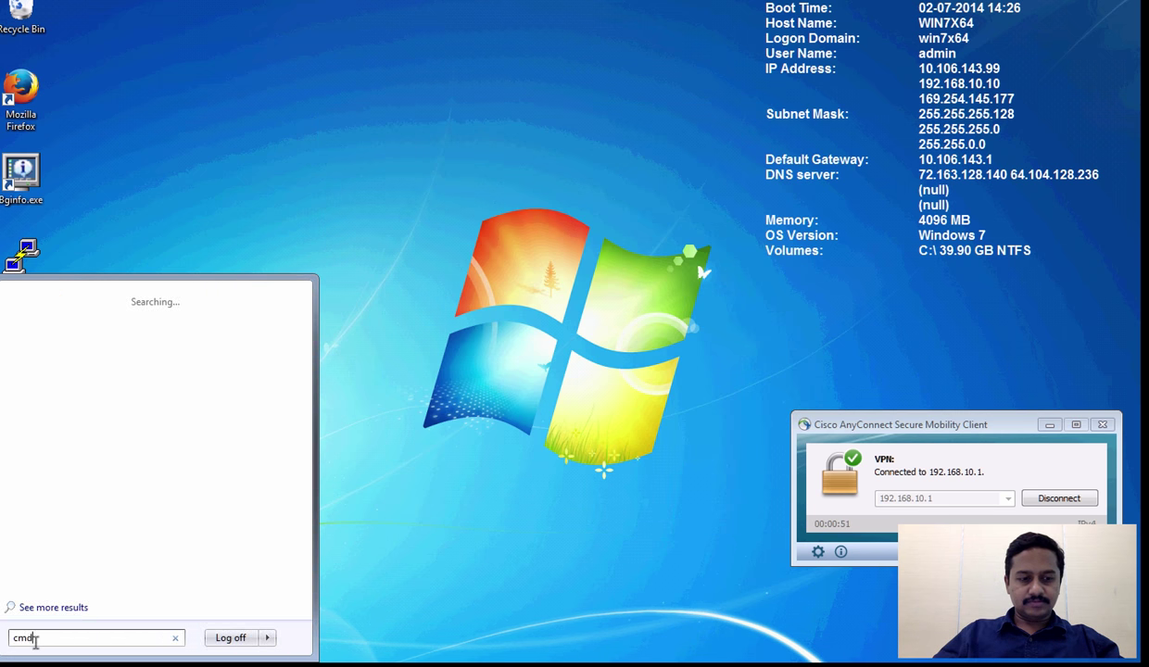
key(Return)
text(pi)
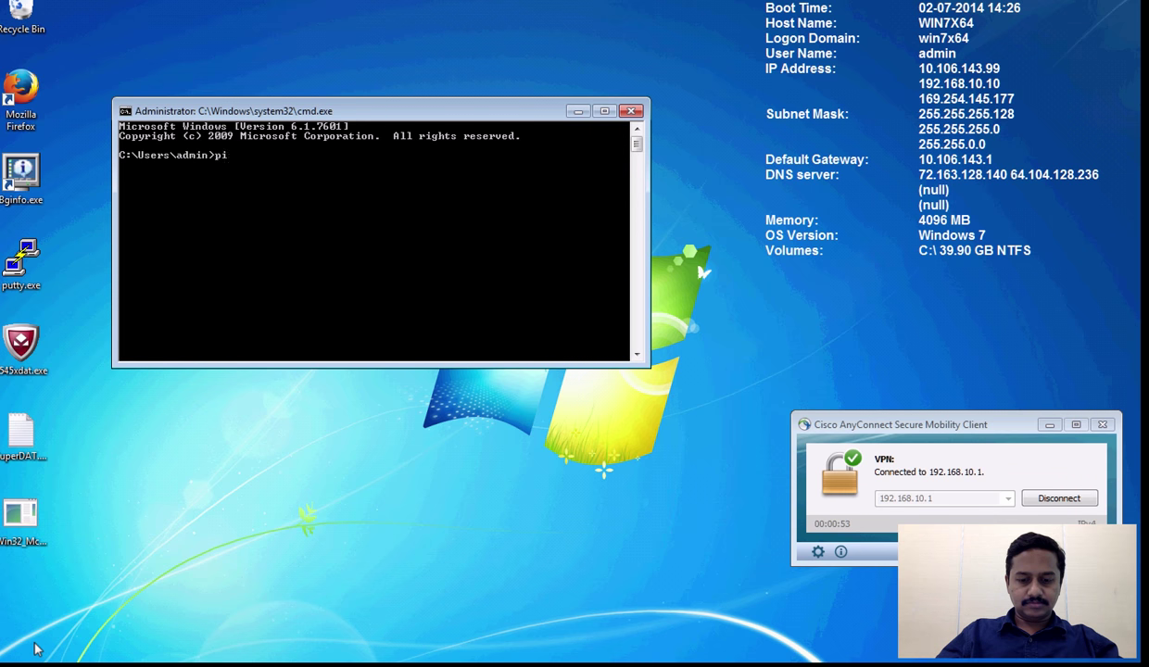
text(ng 172.16.)
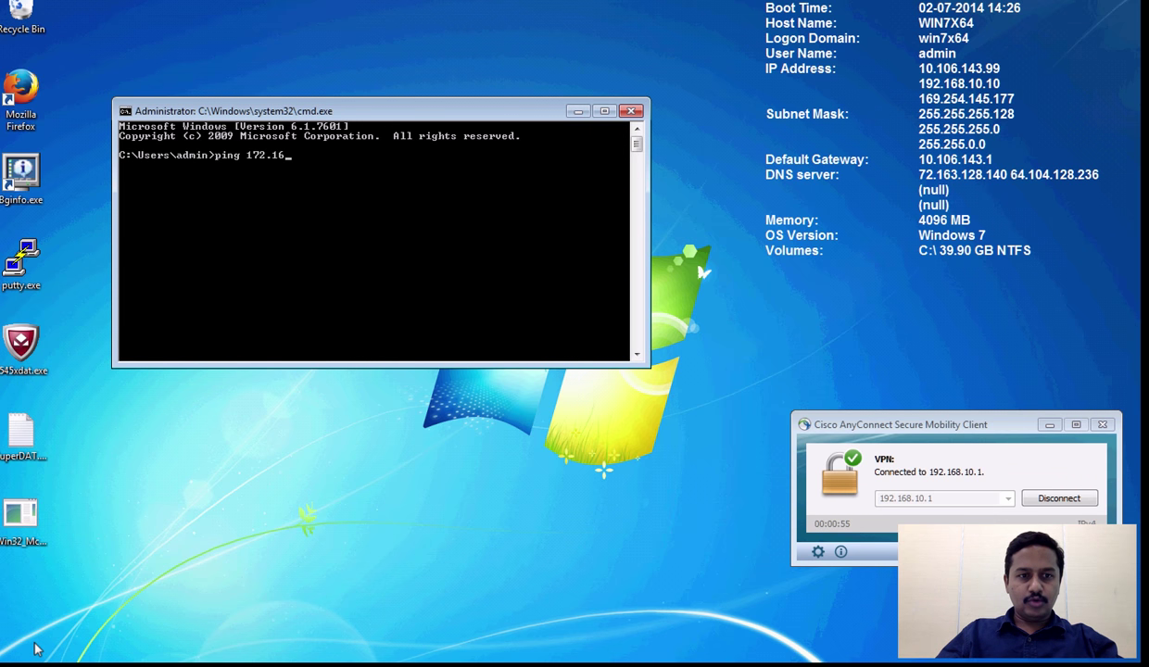
text(10.11)
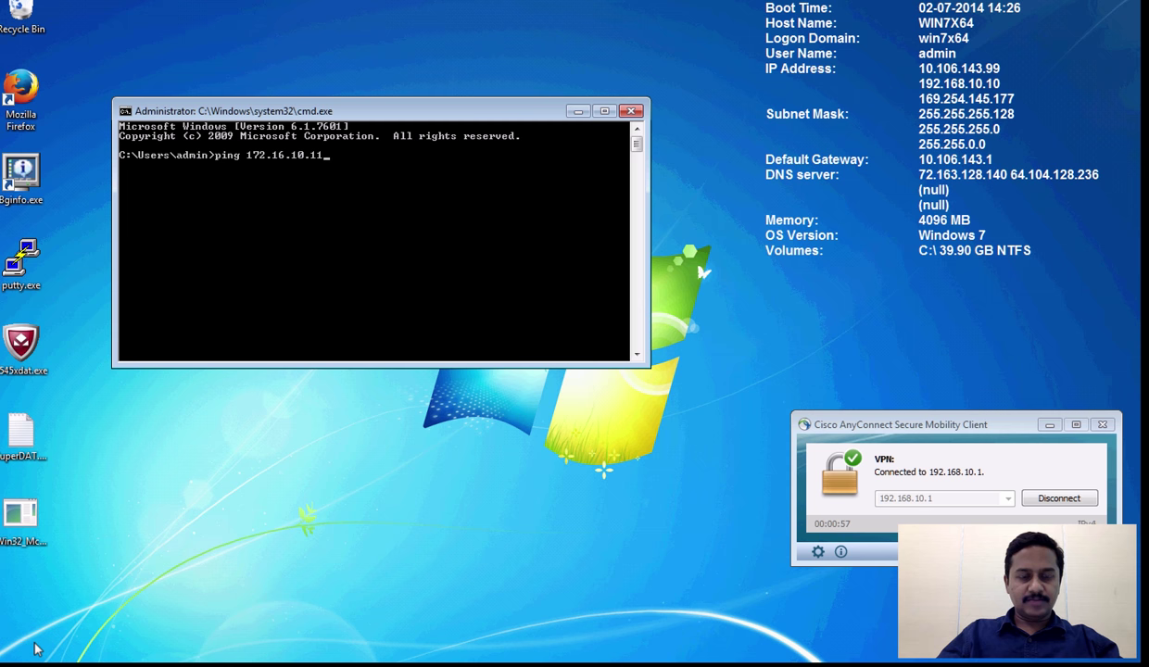
key(Return)
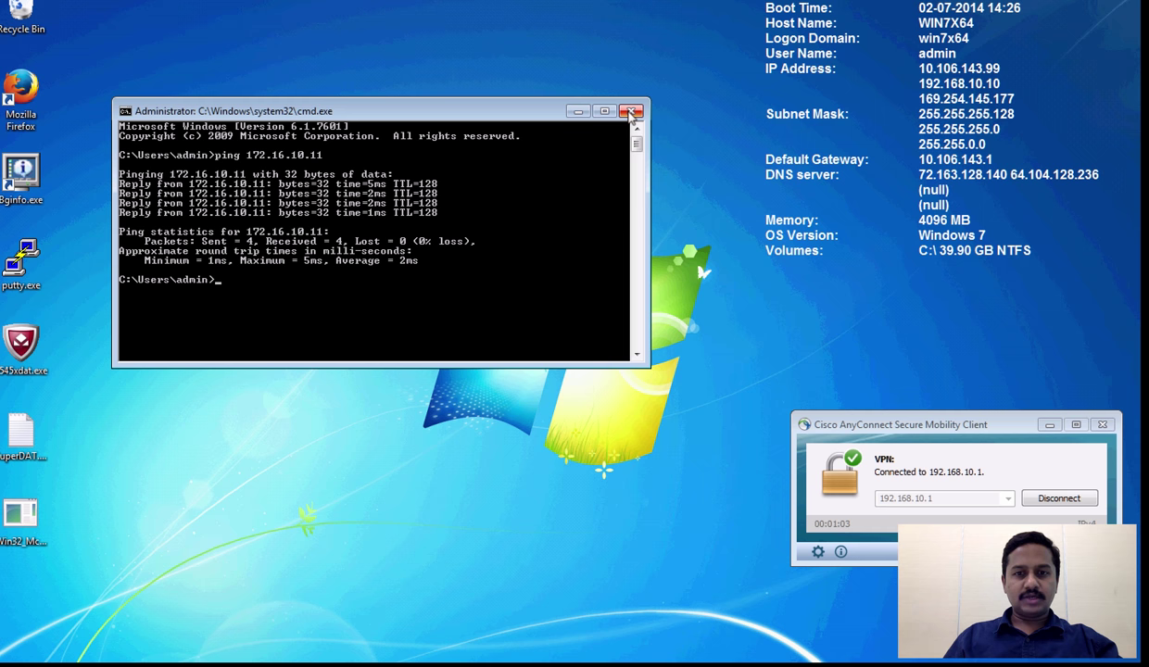
click(631, 113)
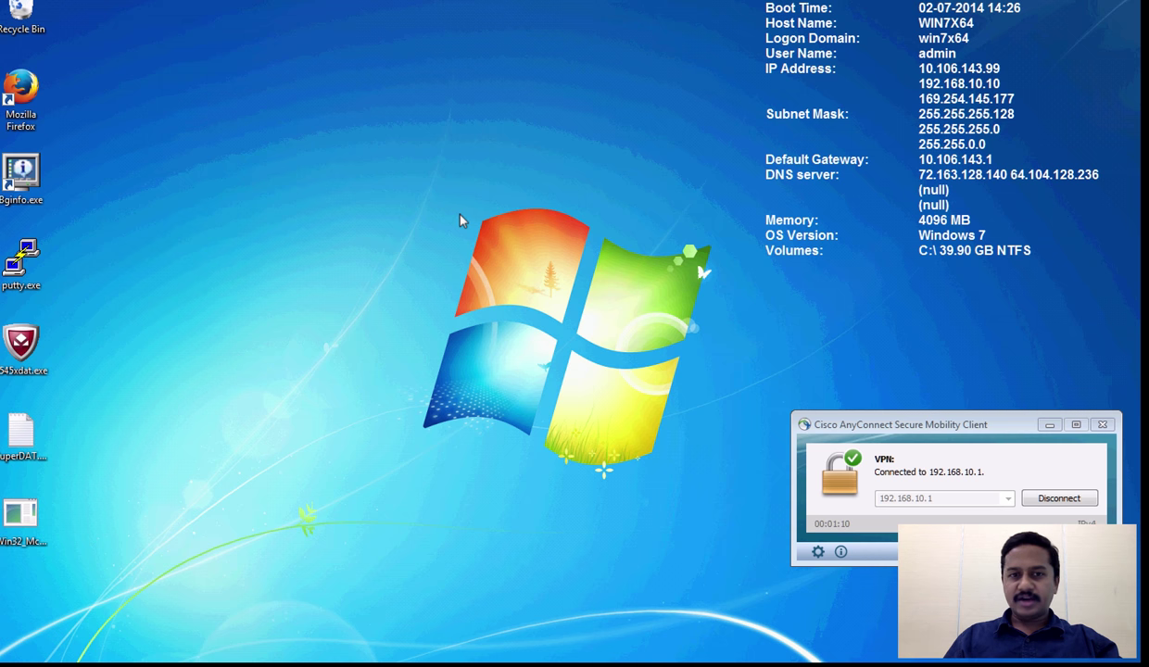
SSH from a new Terminal into the FTD at 10.106.143.48 as admin
key(ctrl+Left)
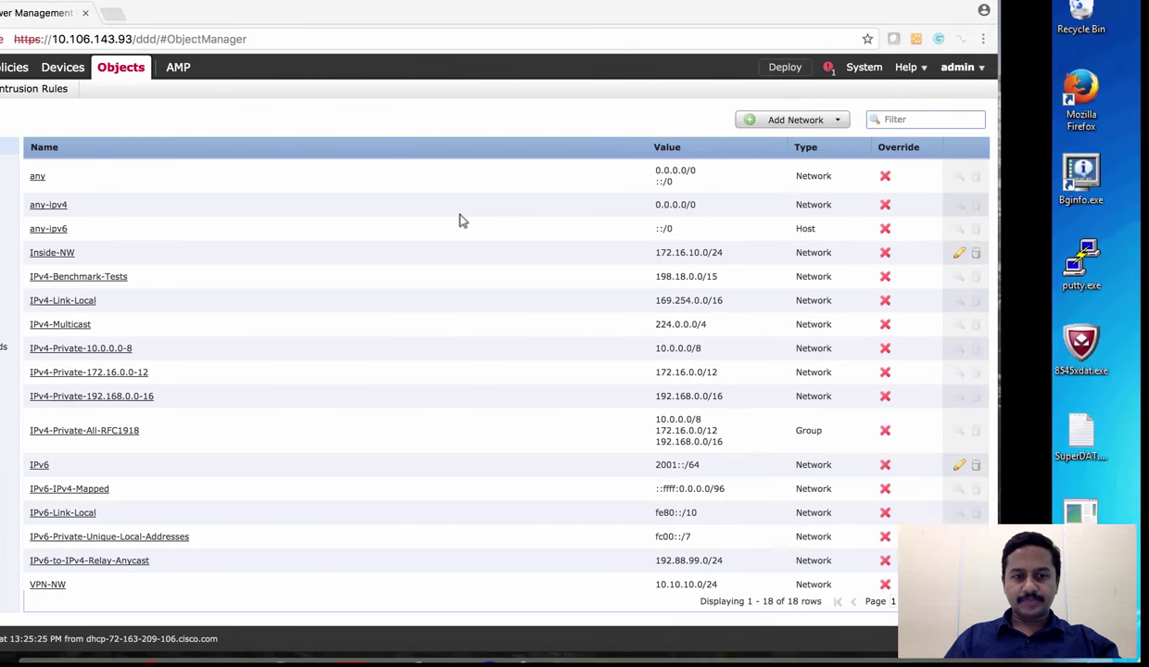
click(315, 661)
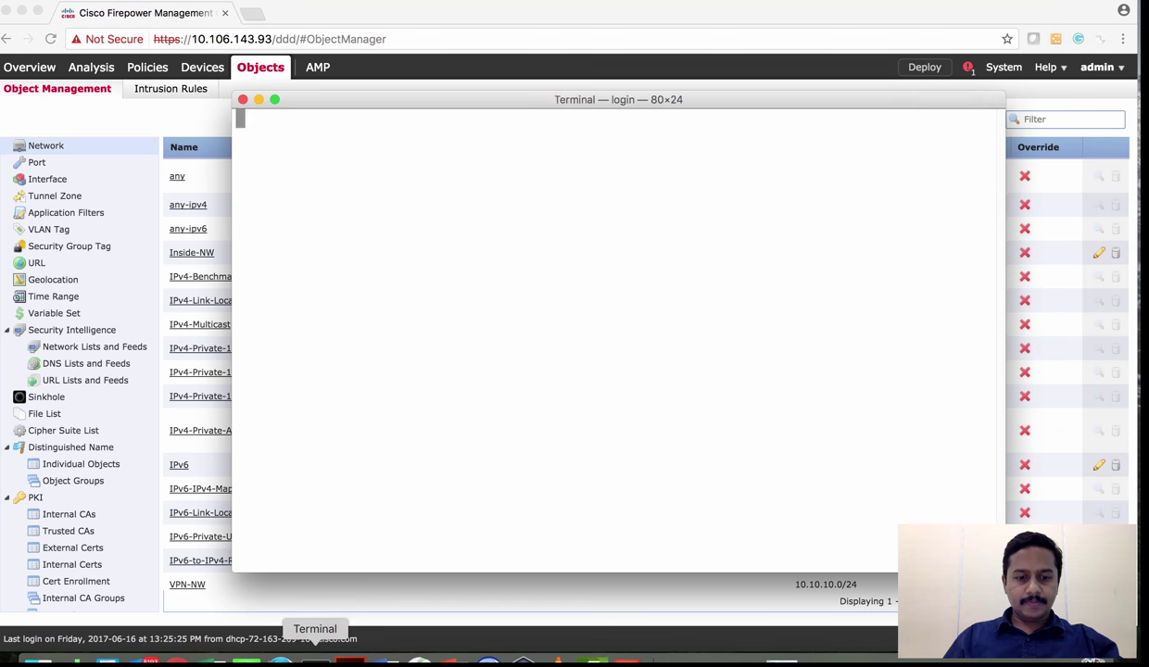
text(ssh admin@10.106.143.48)
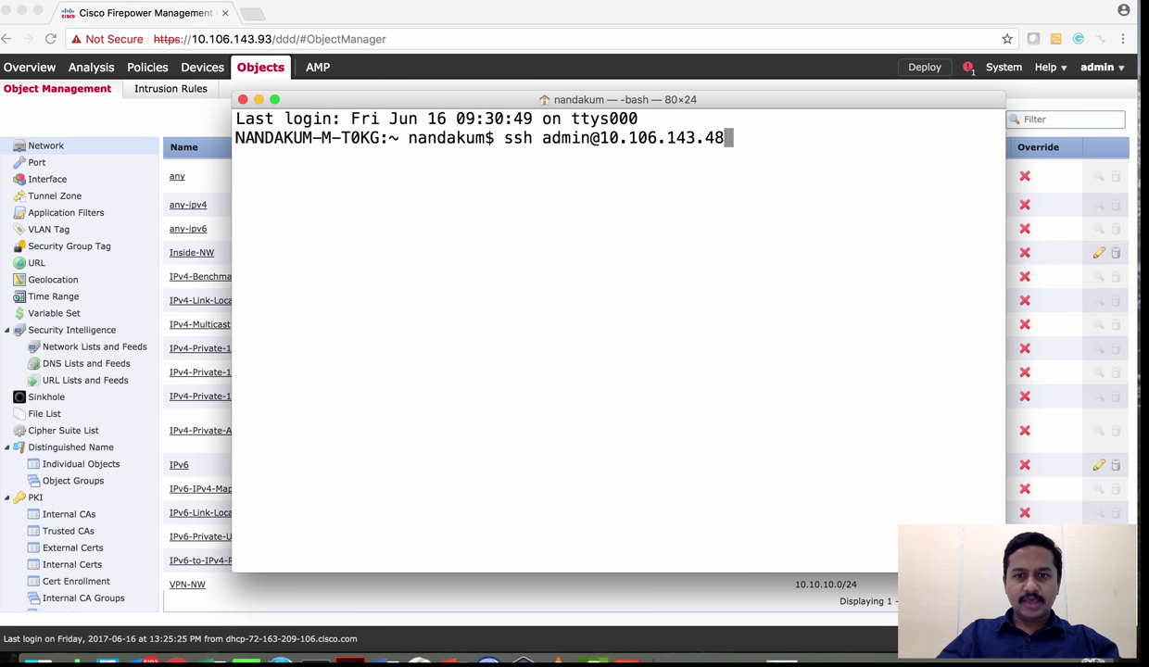
key(Return)
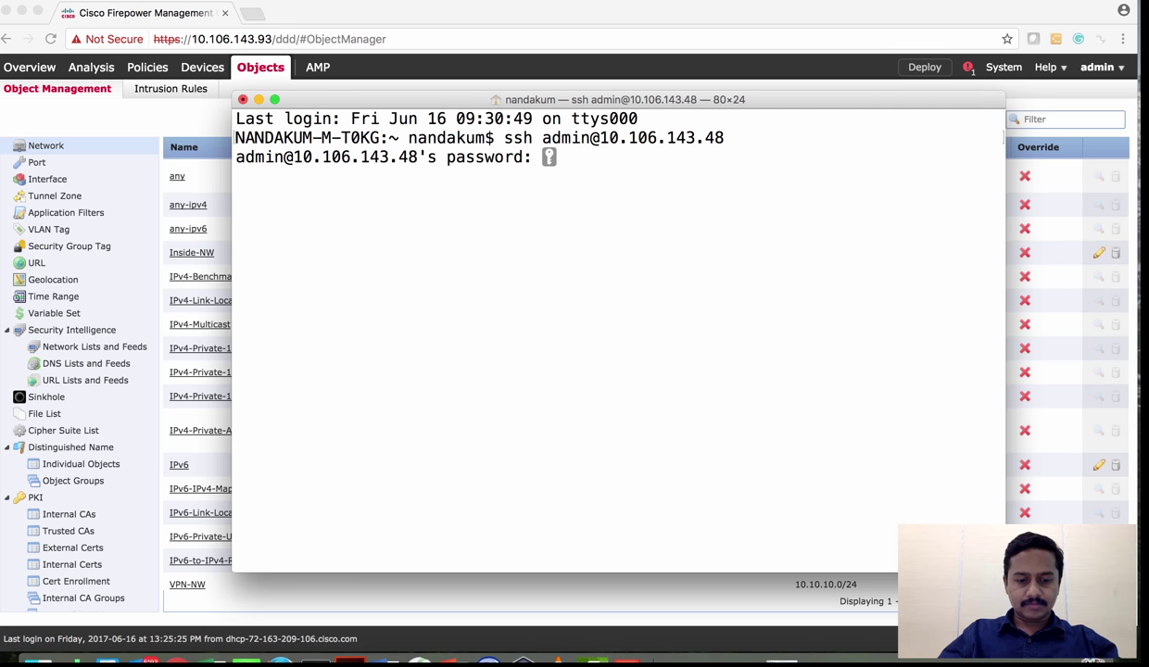
key(Return)
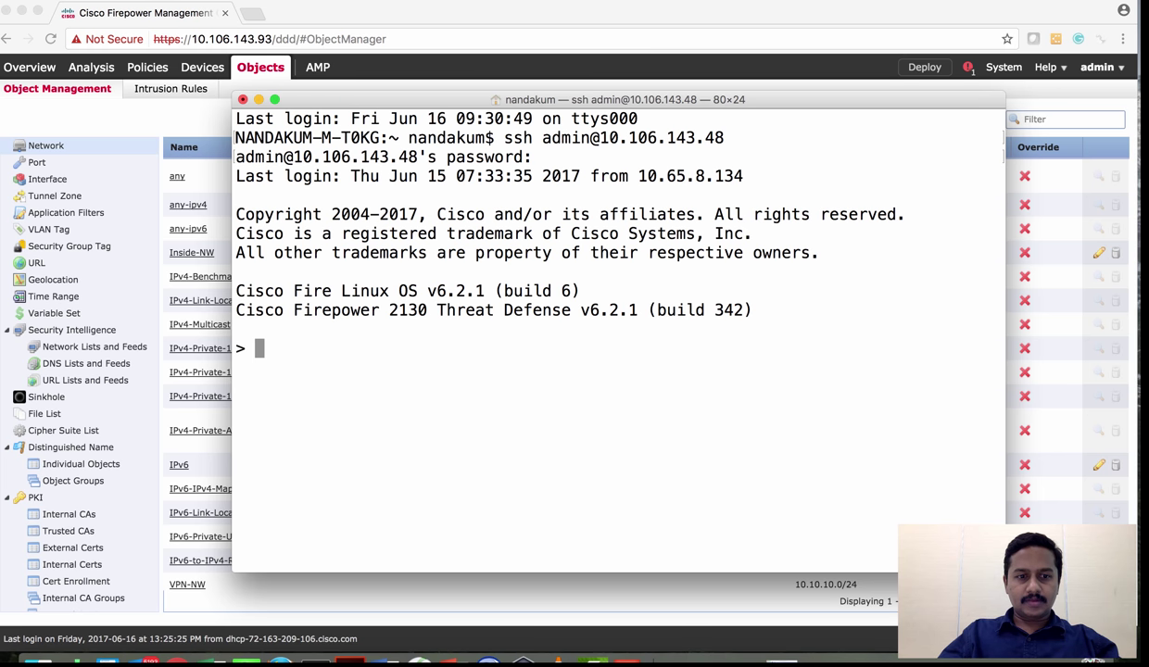
key(Return)
key(Return)
key(Return)
Run 'show vpn-sessiondb anyconnect' using Tab completion to list the AnyConnect session
text(show )
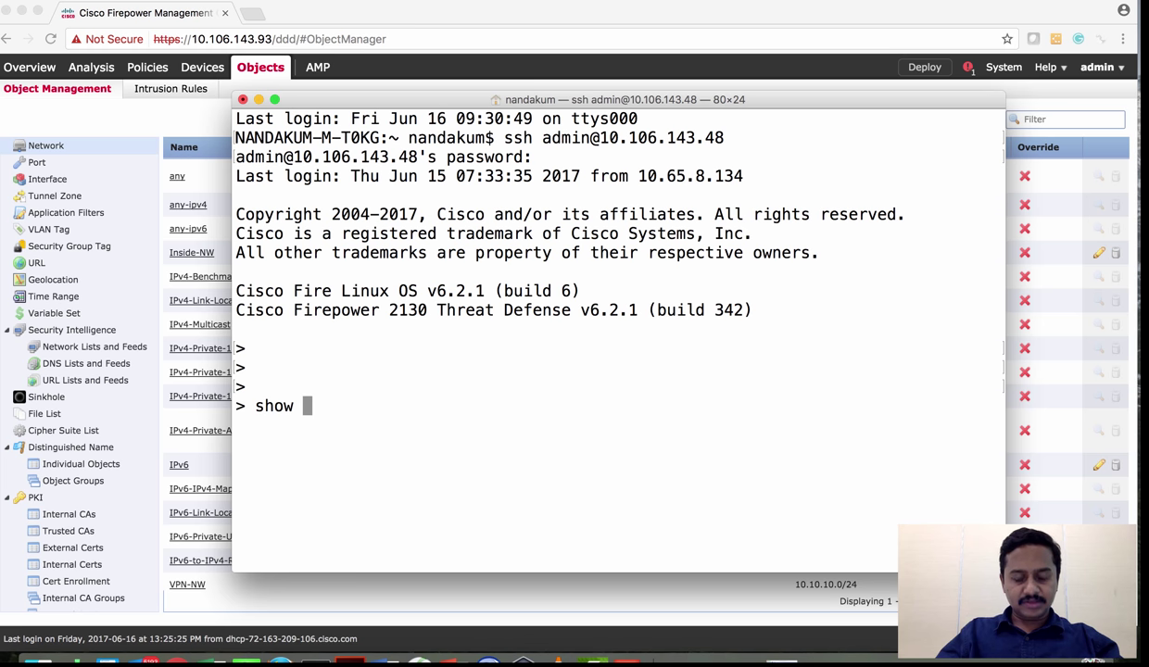
text(vpn)
key(Tab)
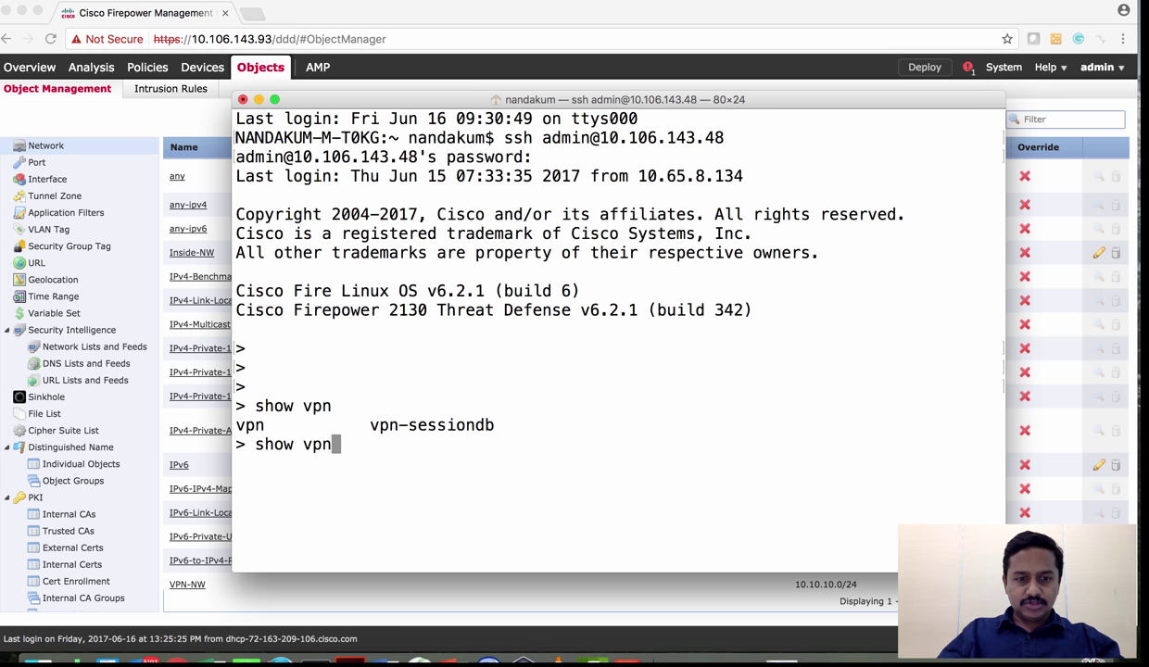
text(-)
key(Tab)
text(detail a)
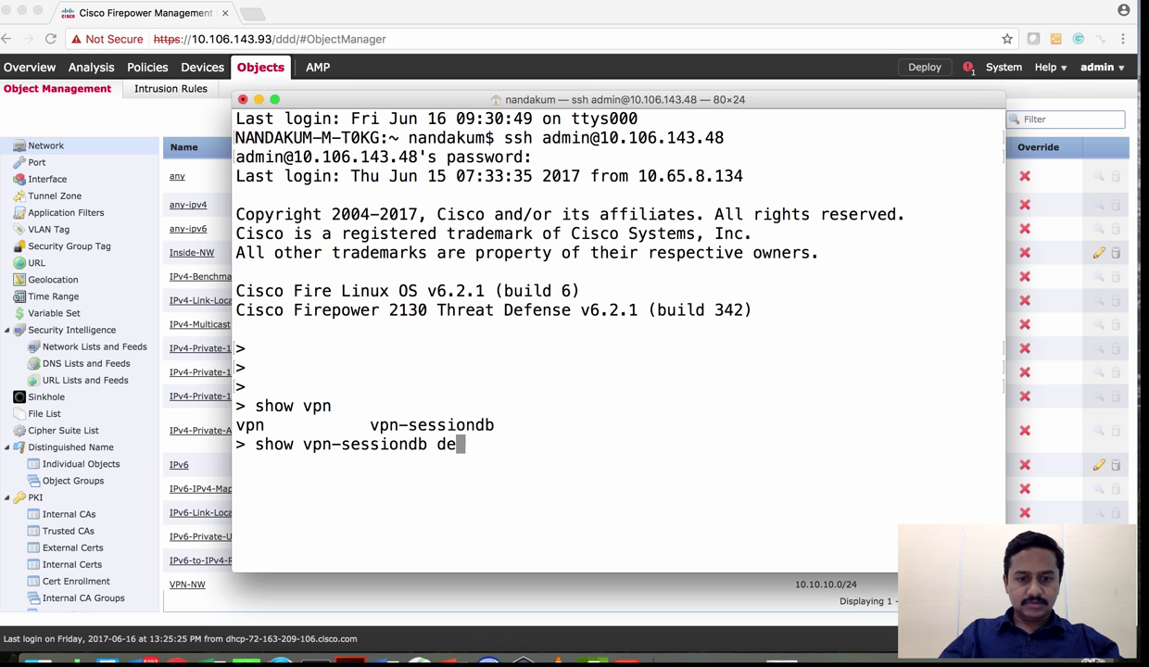
key(Tab)
key(BackSpace)
key(BackSpace)
key(BackSpace)
key(BackSpace)
key(BackSpace)
key(BackSpace)
key(BackSpace)
key(BackSpace)
key(BackSpace)
key(BackSpace)
key(BackSpace)
key(BackSpace)
key(BackSpace)
key(BackSpace)
key(BackSpace)
key(BackSpace)
key(BackSpace)
key(BackSpace)
text(an)
key(Tab)
key(Return)
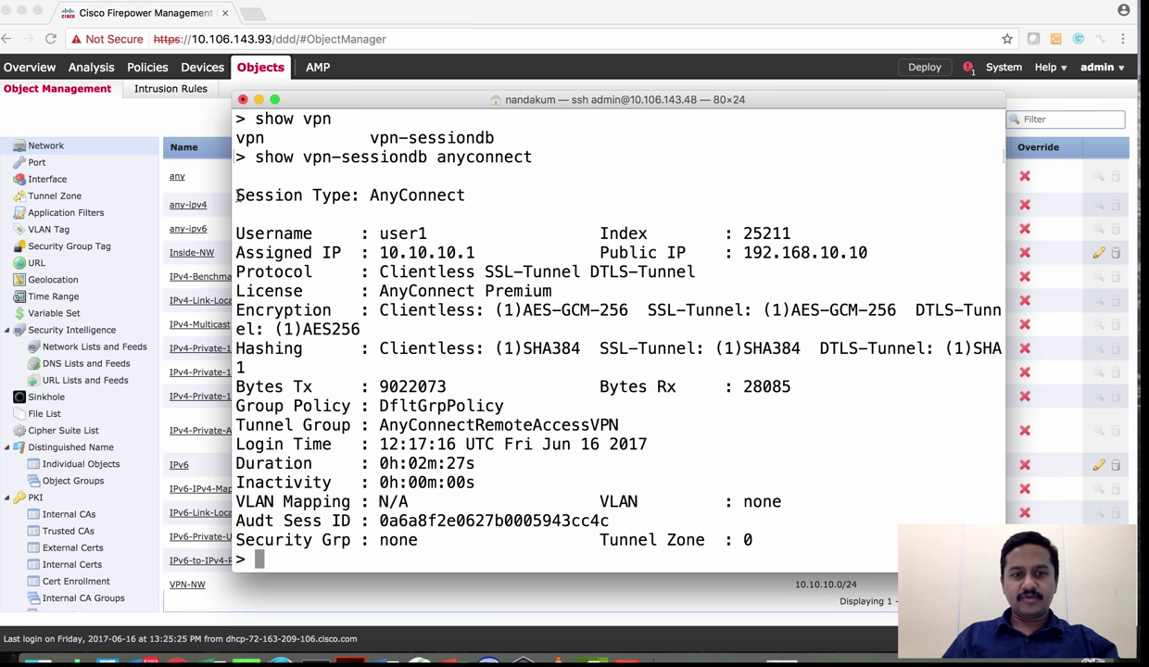
Highlight the assigned IP 10.10.10.1, Duration and VLAN Mapping fields in the output
drag(238, 191, 464, 542)
double_click(400, 252)
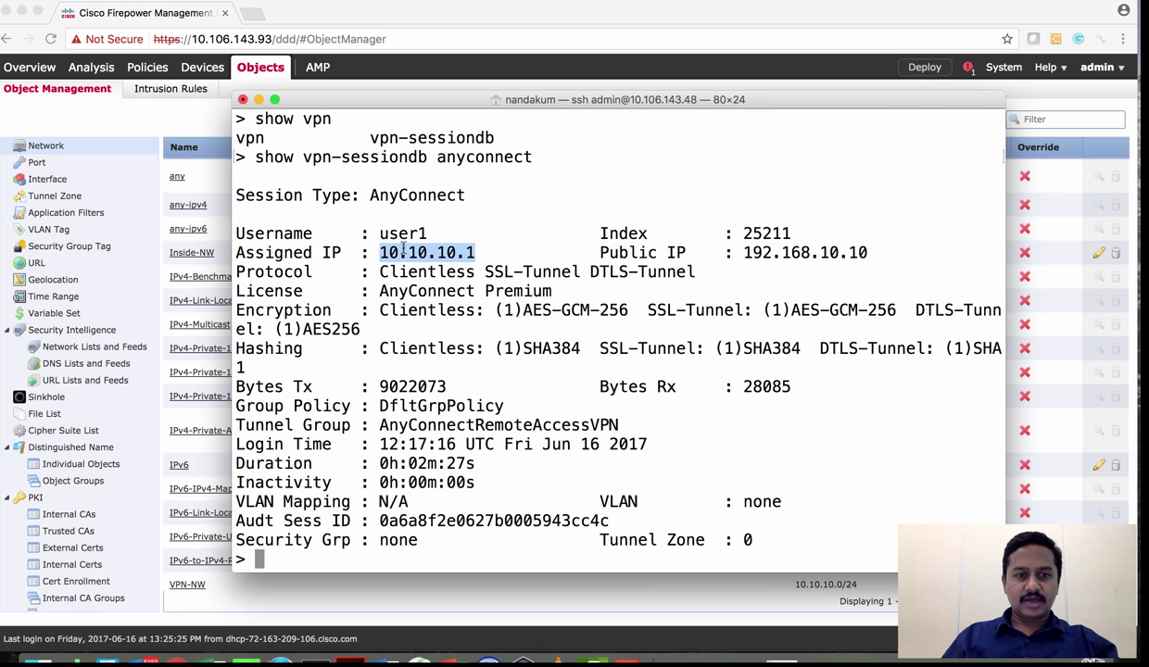
triple_click(778, 250)
click(779, 252)
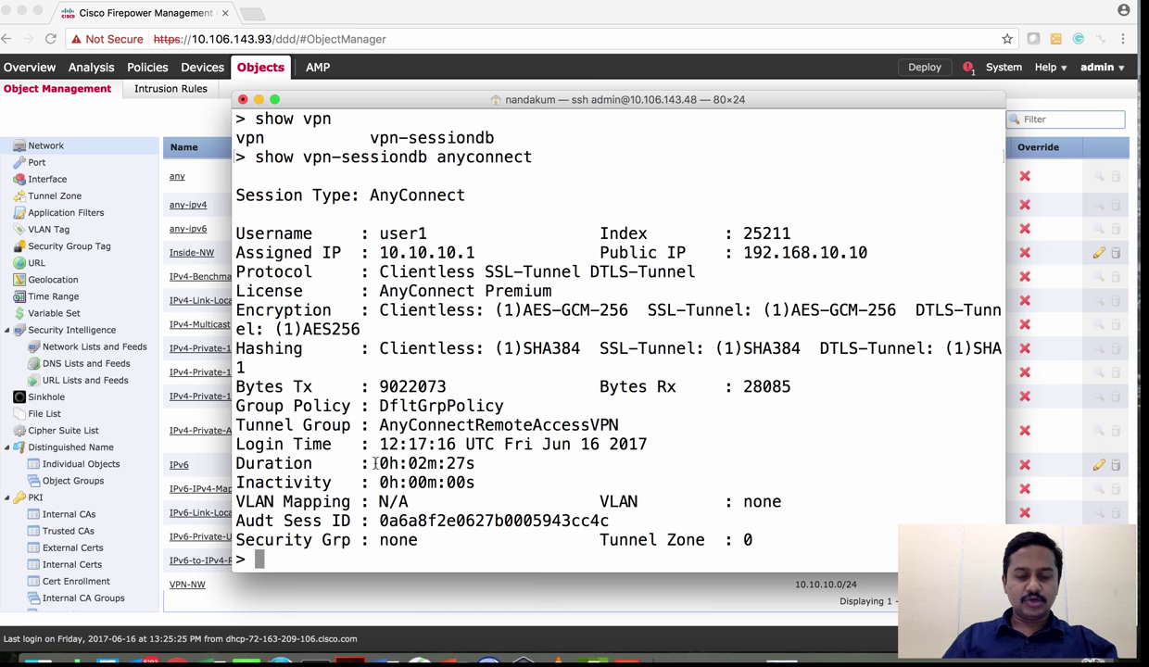
drag(375, 464, 486, 475)
click(483, 490)
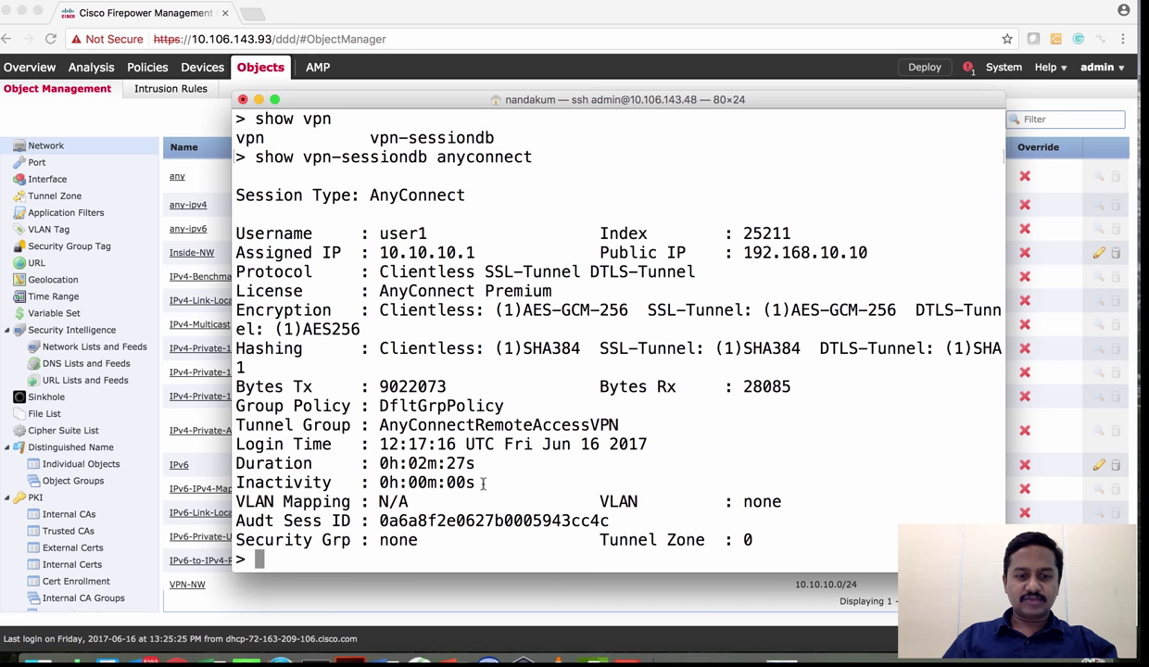
drag(437, 501, 378, 502)
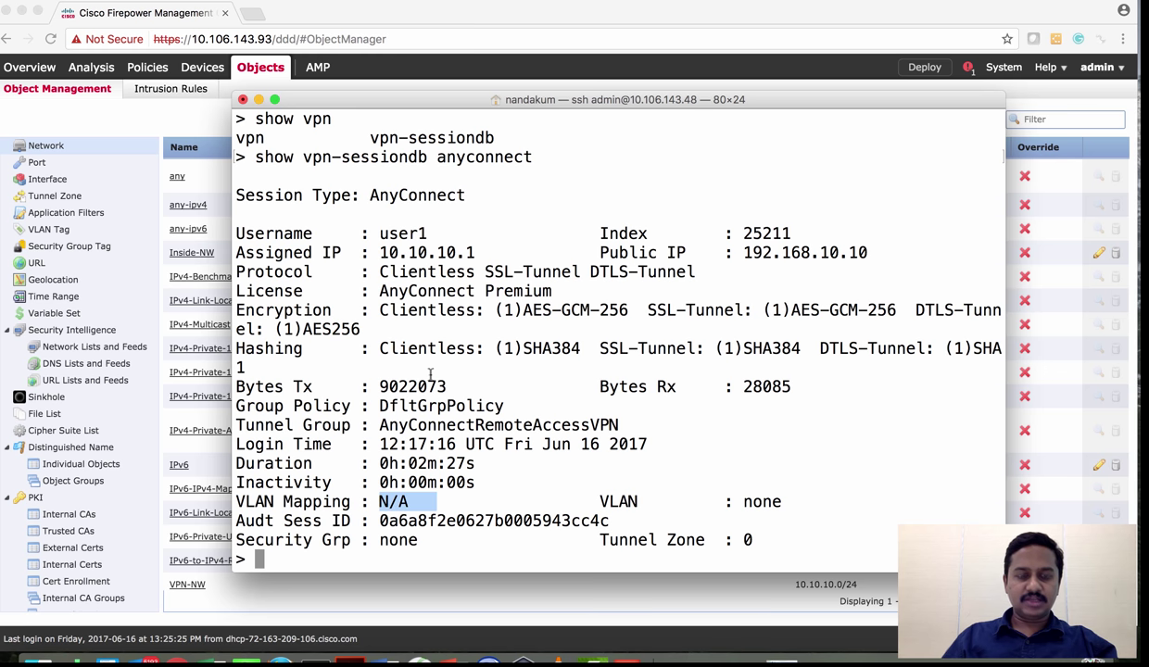
key(Up)
key(BackSpace)
key(BackSpace)
key(BackSpace)
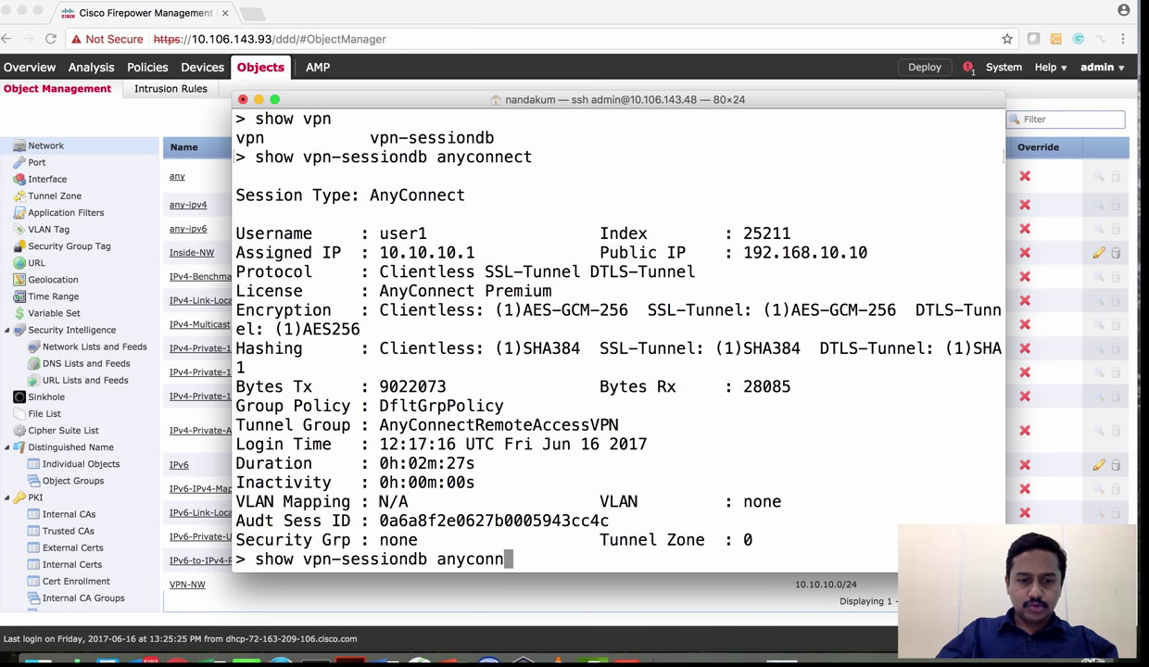
Run 'show vpn-sessiondb summary', showing 1 active AnyConnect client of 10000
key(BackSpace)
key(BackSpace)
key(BackSpace)
key(BackSpace)
key(BackSpace)
key(BackSpace)
key(BackSpace)
text(summary)
key(Return)
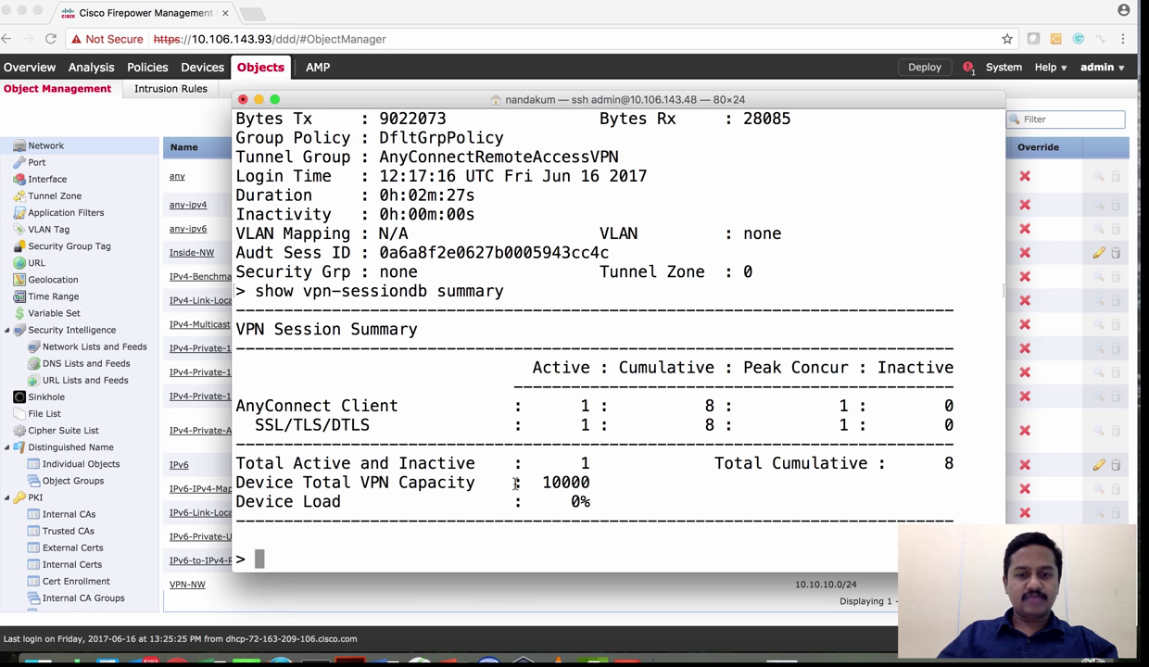
Run 'show vpn-sessiondb detail anyconnect' and review the Clientless, SSL and DTLS tunnel details
key(Up)
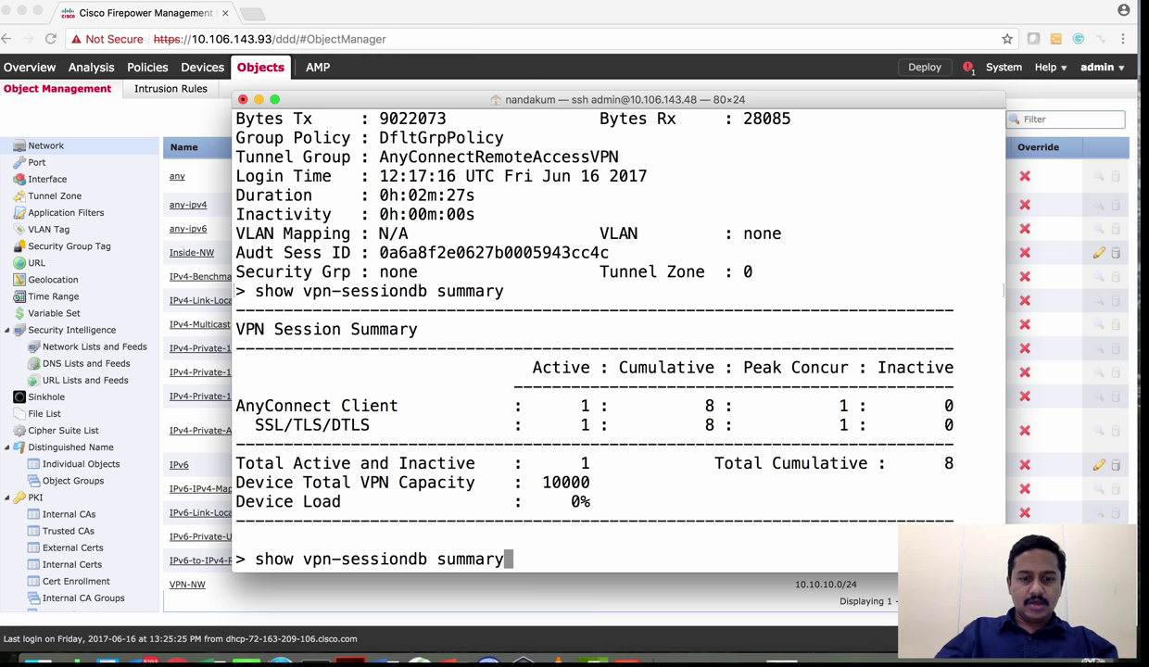
key(BackSpace)
key(BackSpace)
key(BackSpace)
key(BackSpace)
key(BackSpace)
key(BackSpace)
key(BackSpace)
text(detail )
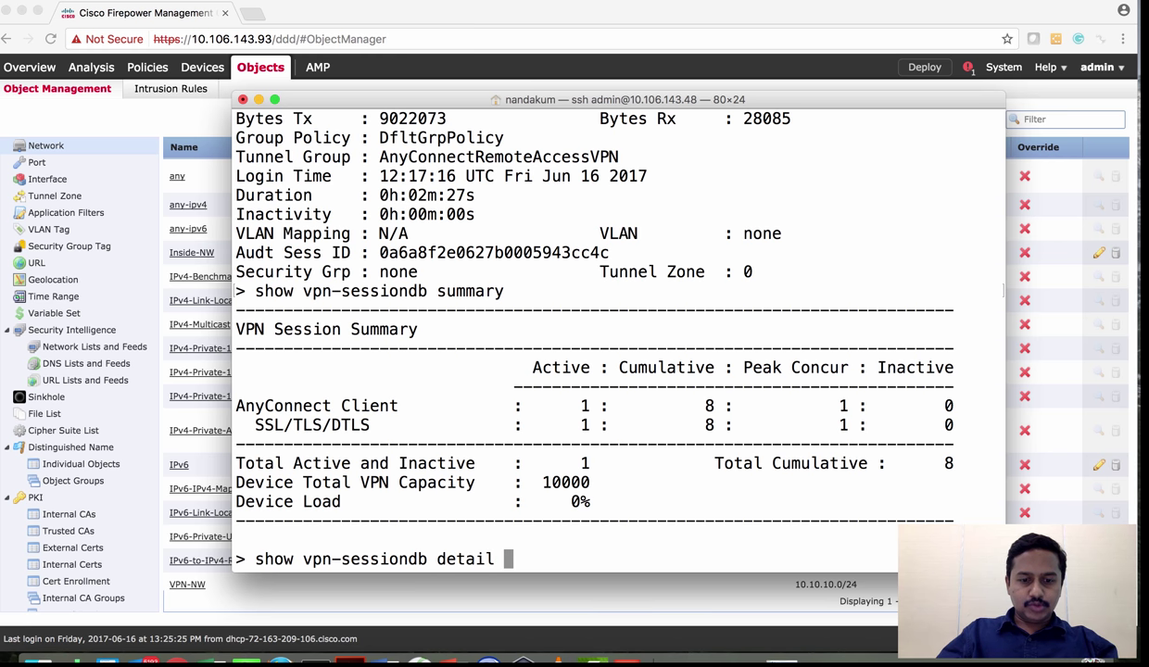
text(anyconnect)
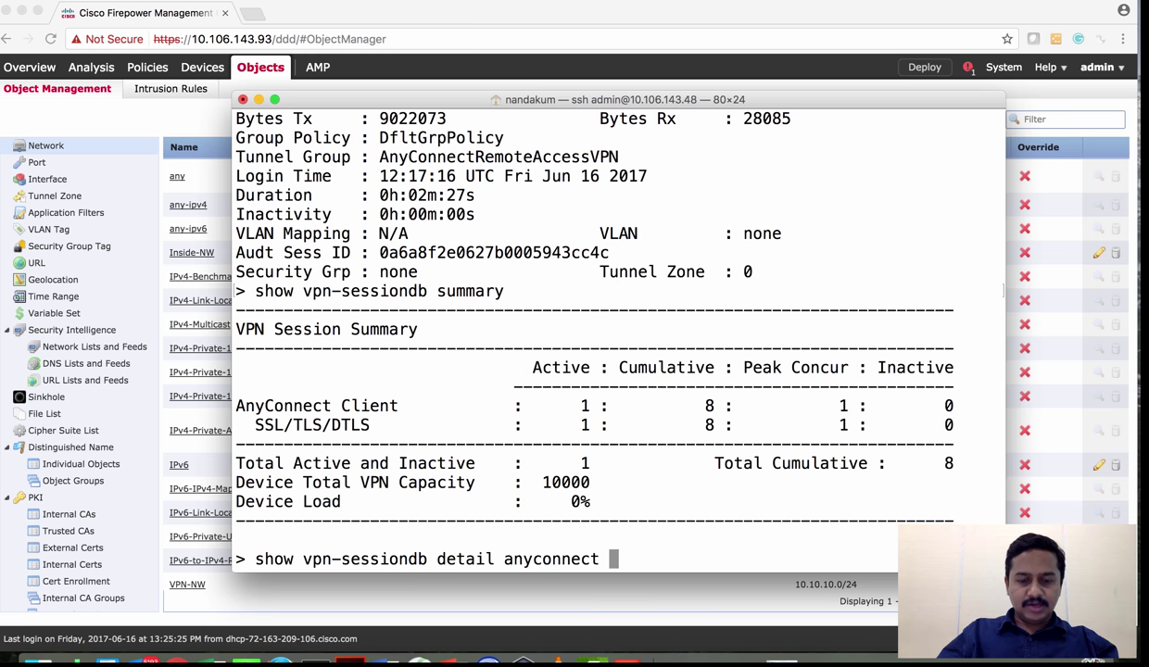
key(Return)
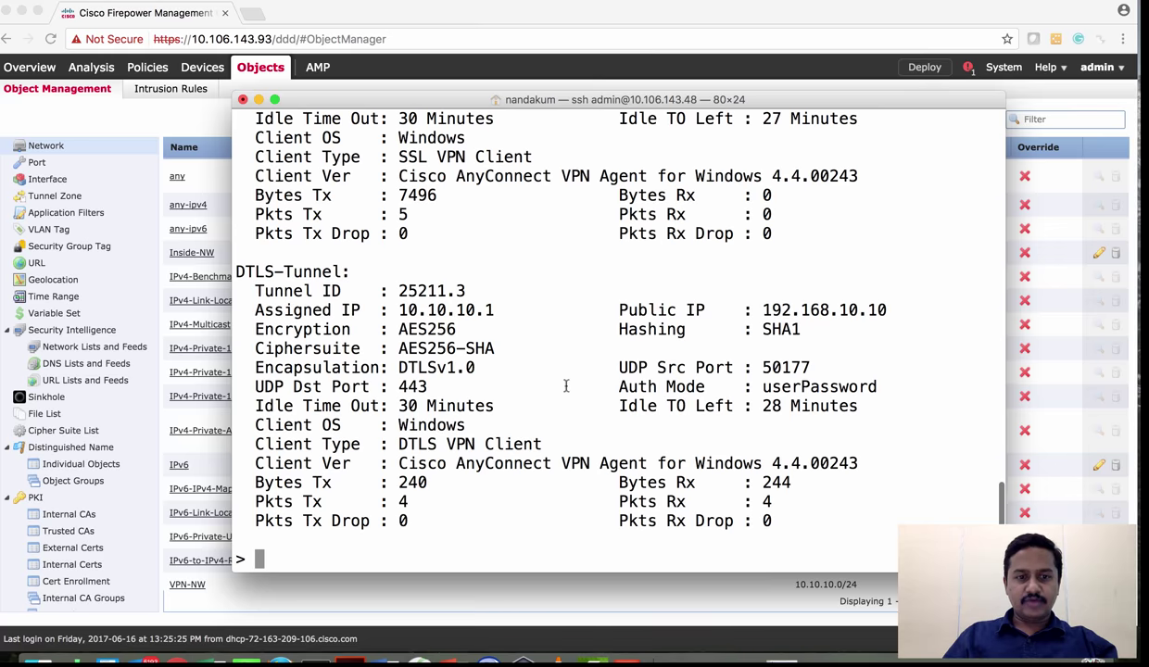
scroll(566, 385, up, 5)
scroll(565, 385, up, 8)
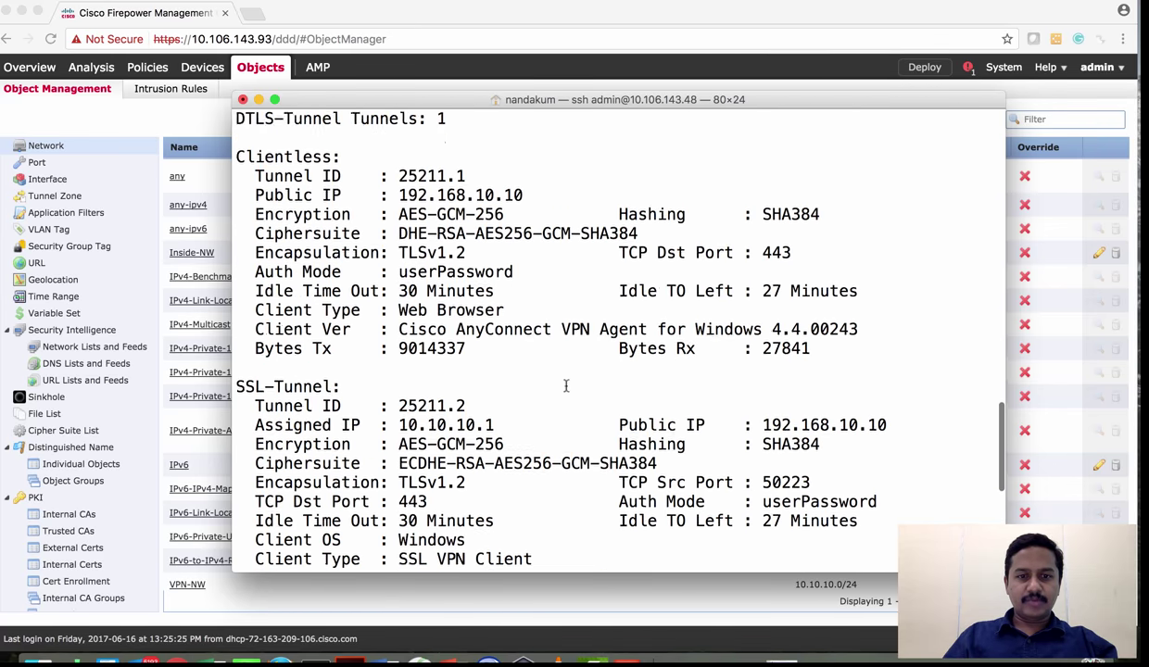
scroll(565, 385, up, 4)
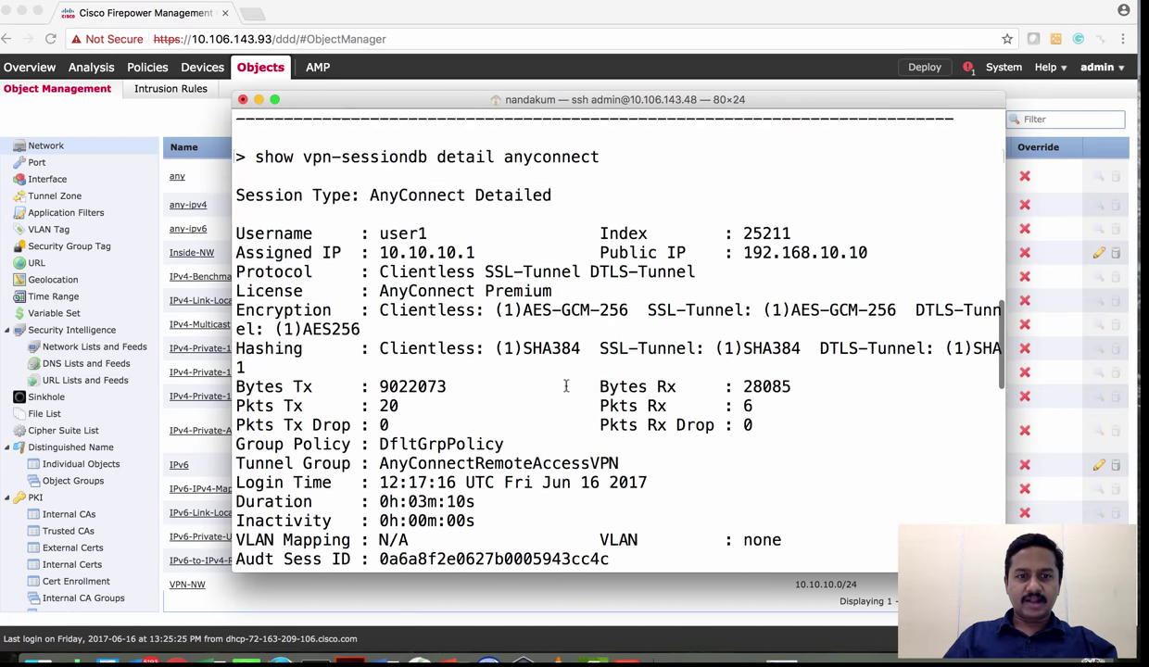
scroll(566, 385, down, 15)
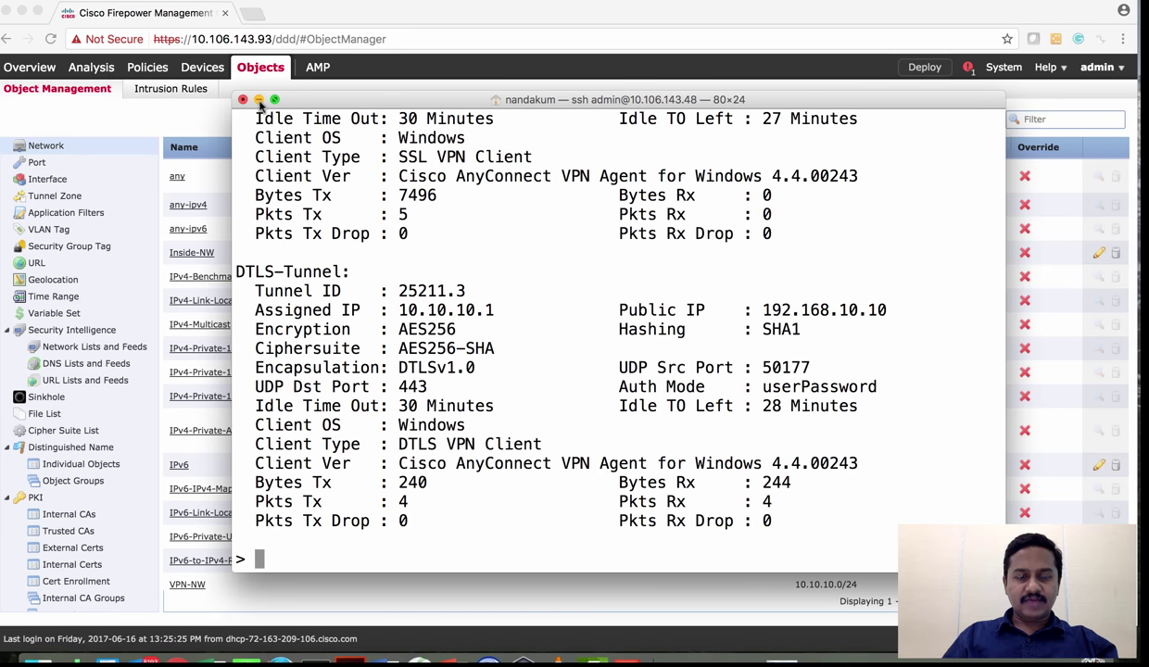
click(259, 99)
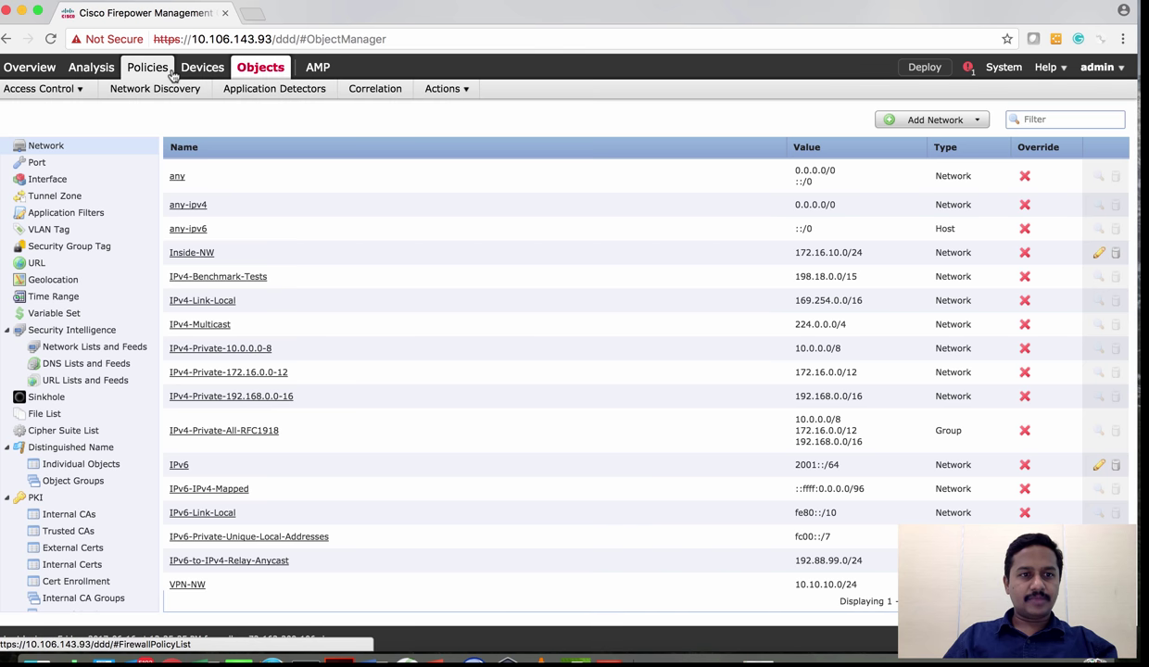
Open the Access Controlled User Statistics dashboard and review the active session from AnyConnect 4.4.00243
mouse_move(45, 98)
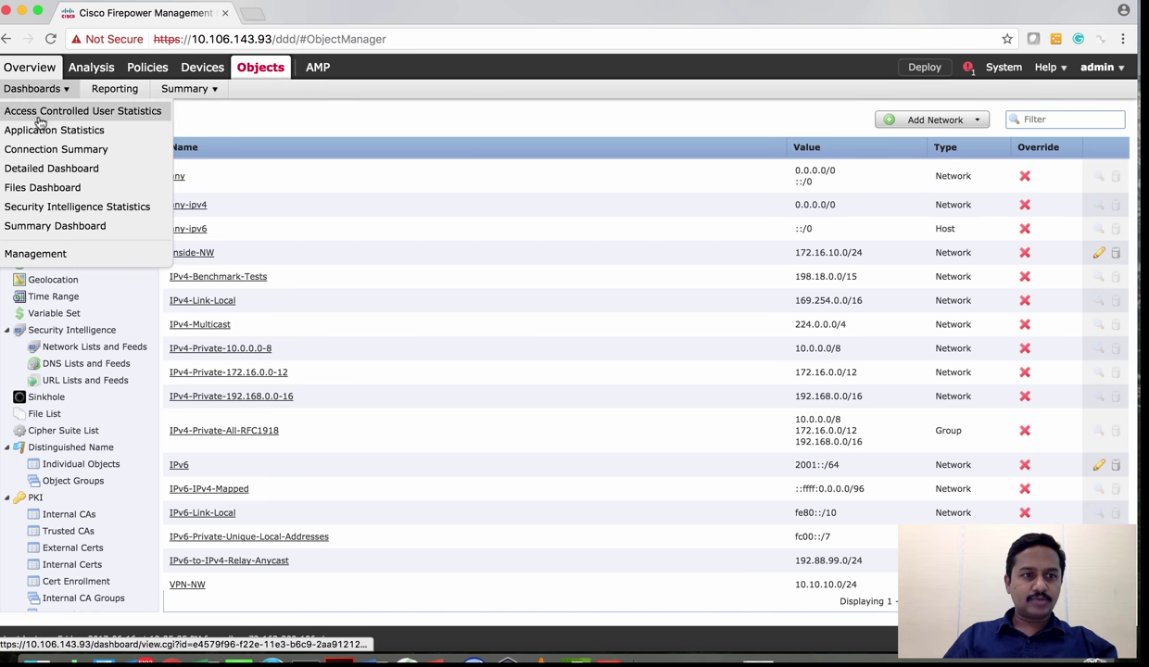
click(39, 119)
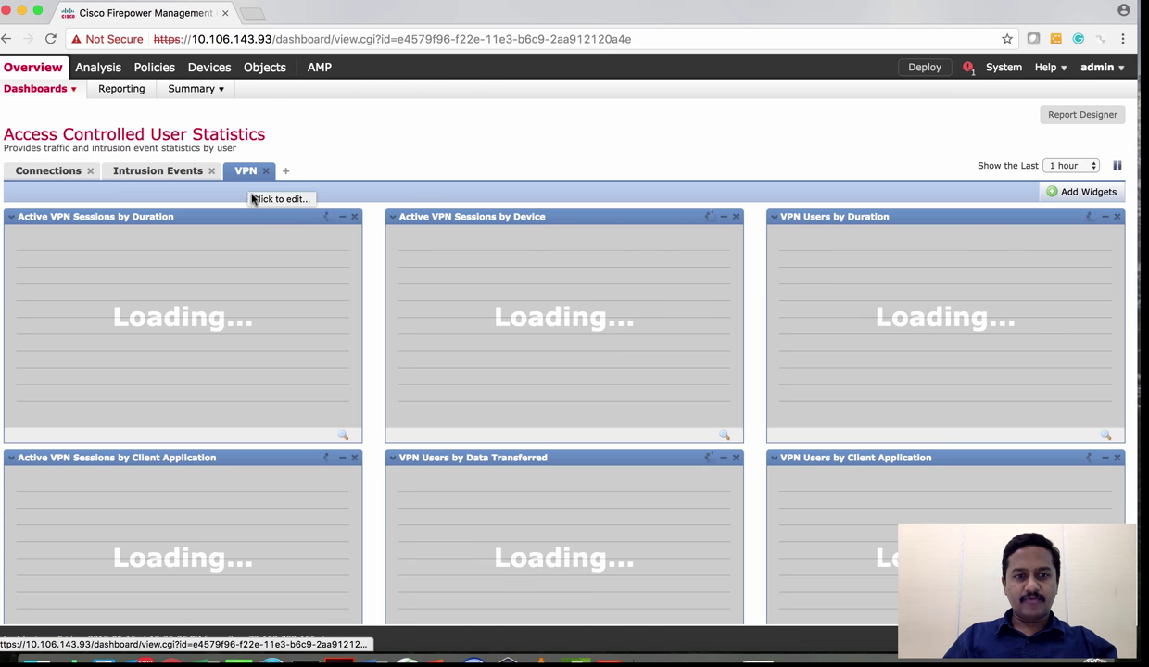
scroll(187, 260, down, 1)
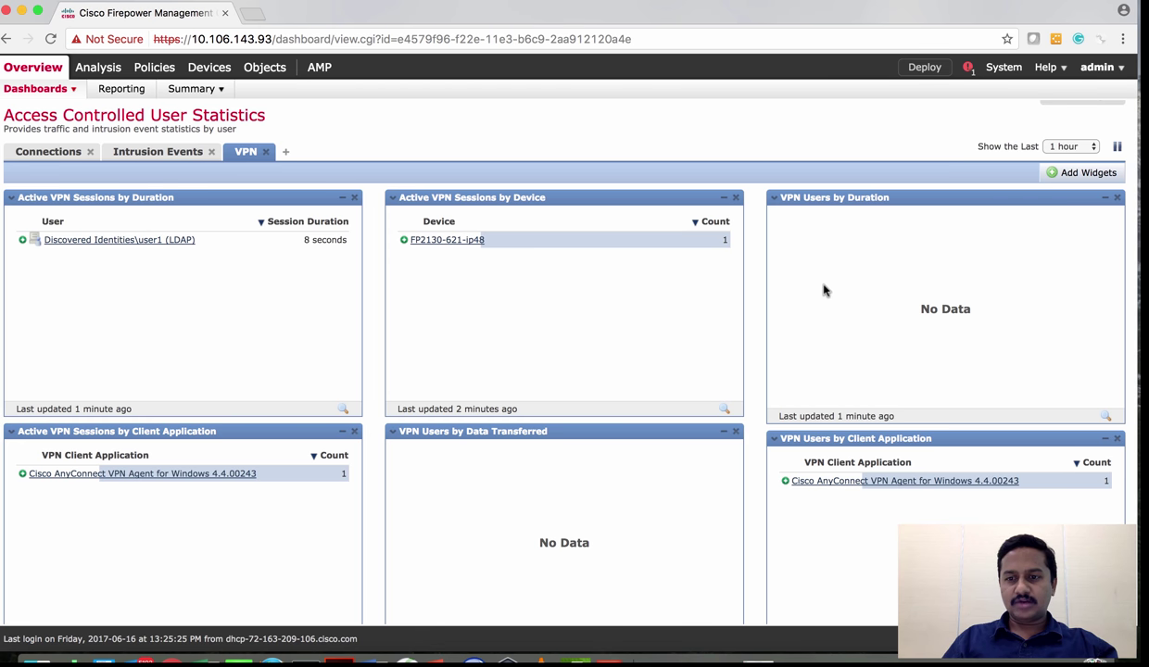
scroll(483, 572, down, 1)
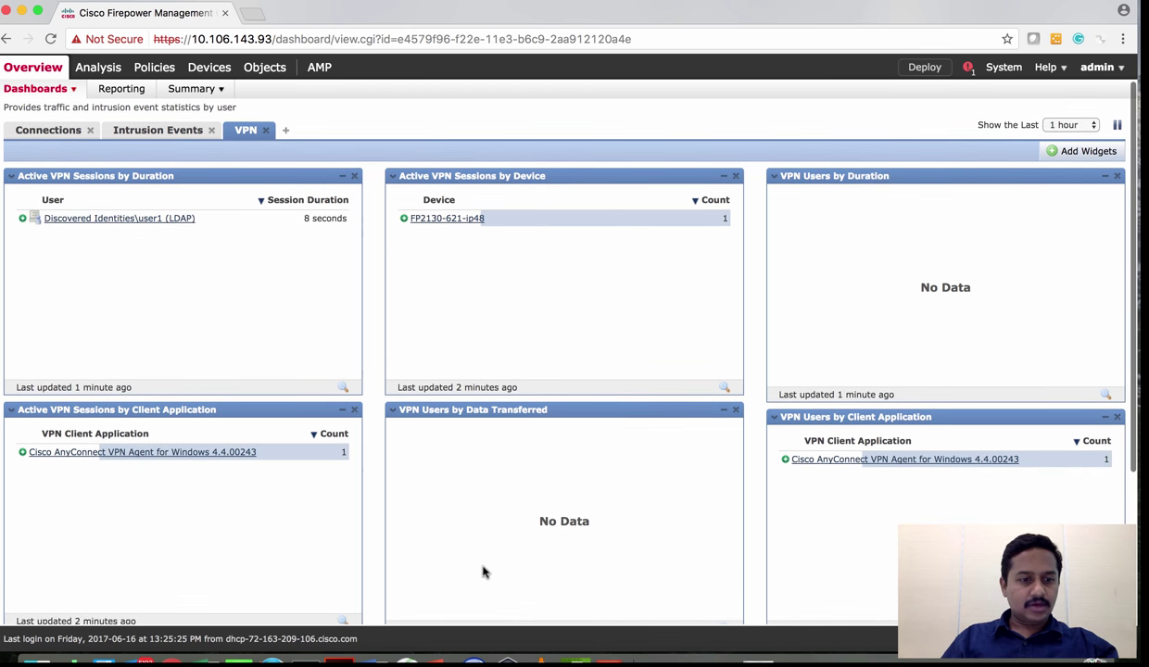
scroll(256, 537, down, 1)
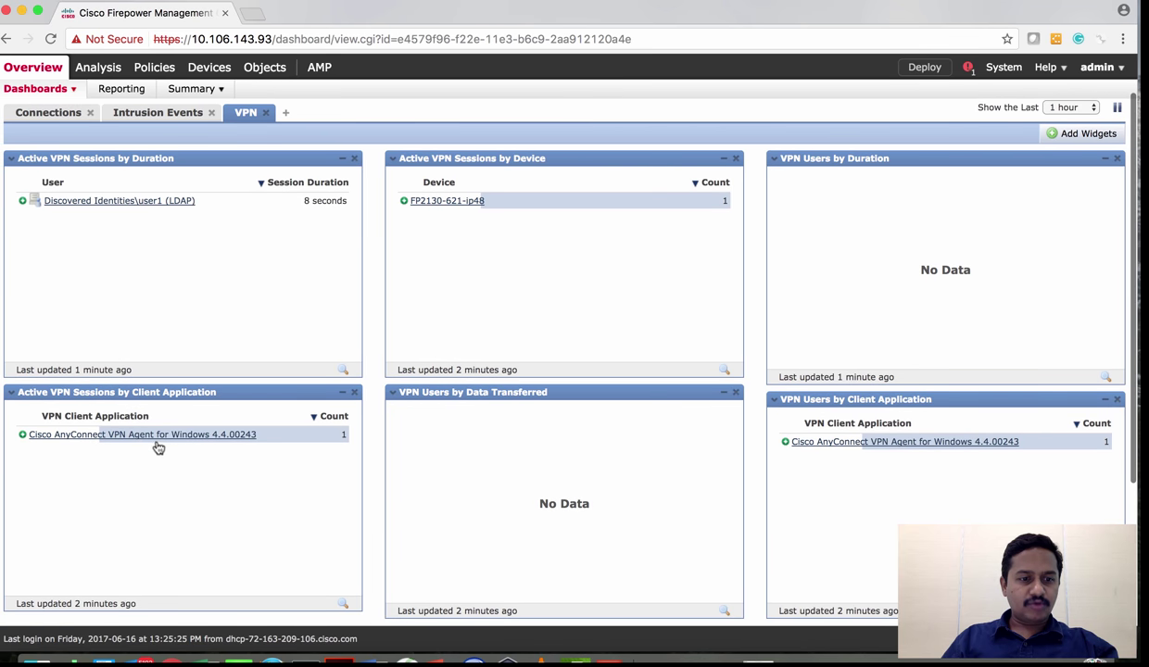
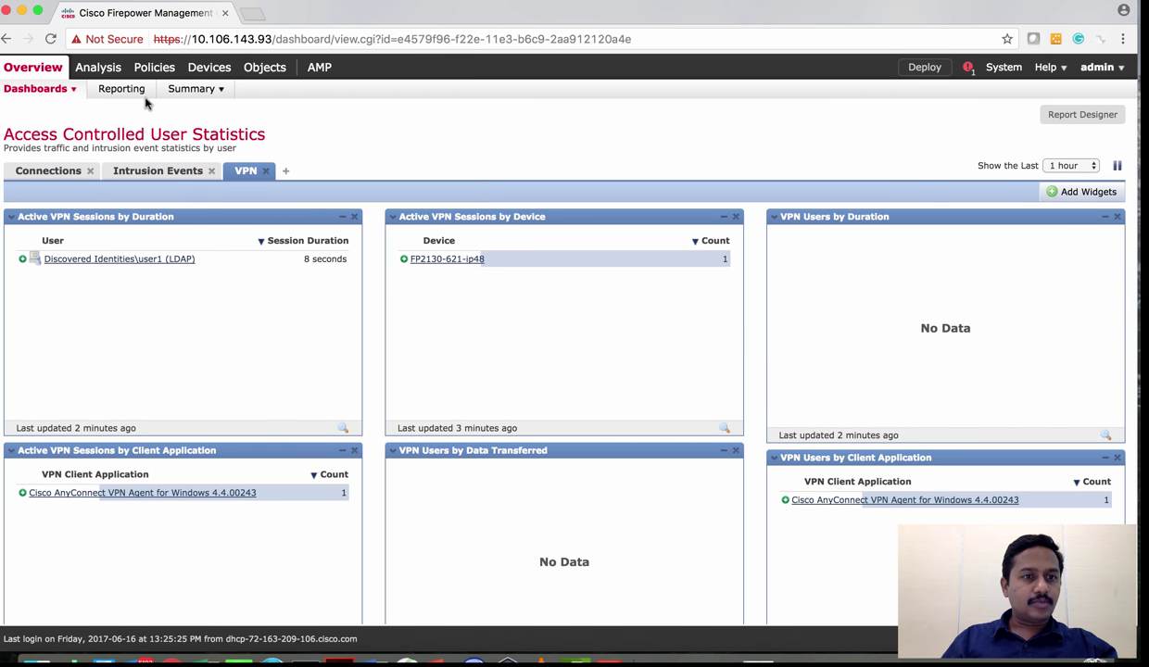
Open Analysis > Users > Active Sessions and review the single VPN session from 10.10.10.1
mouse_move(125, 77)
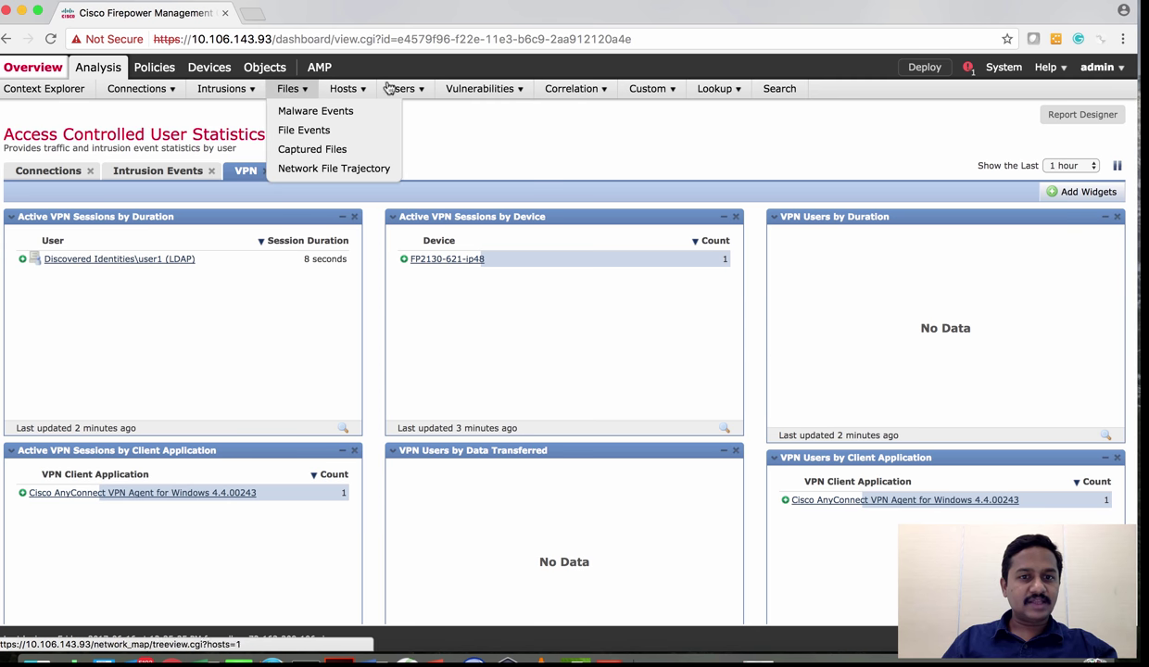
mouse_move(403, 88)
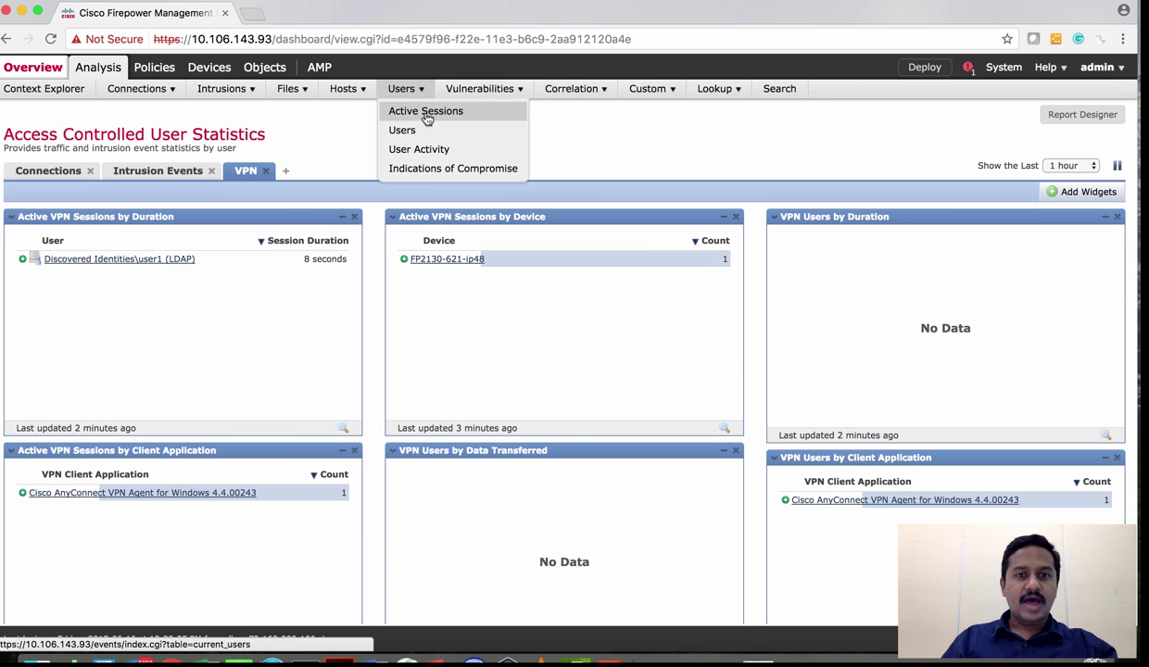
click(425, 111)
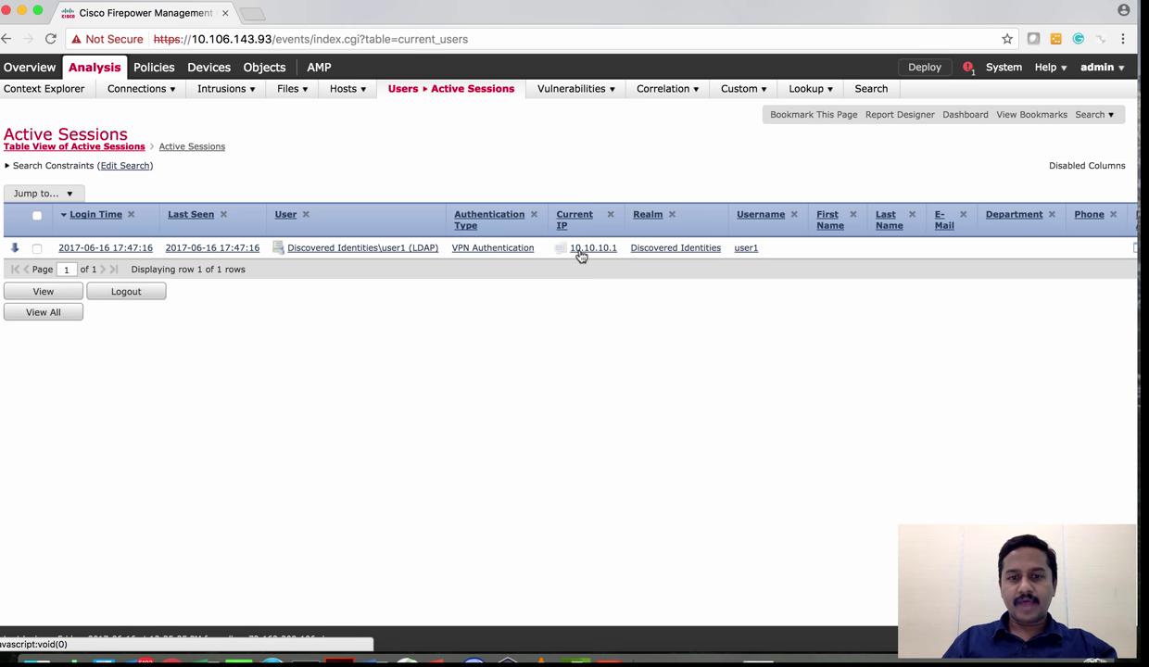
scroll(582, 257, right, 5)
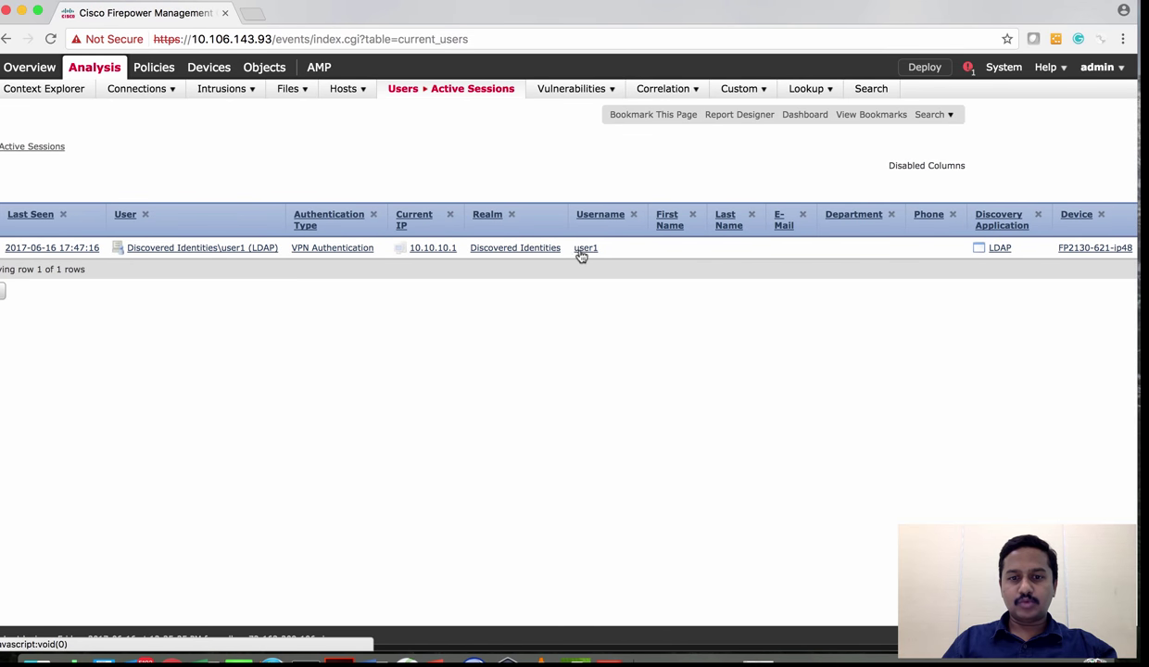
scroll(659, 249, right, 1)
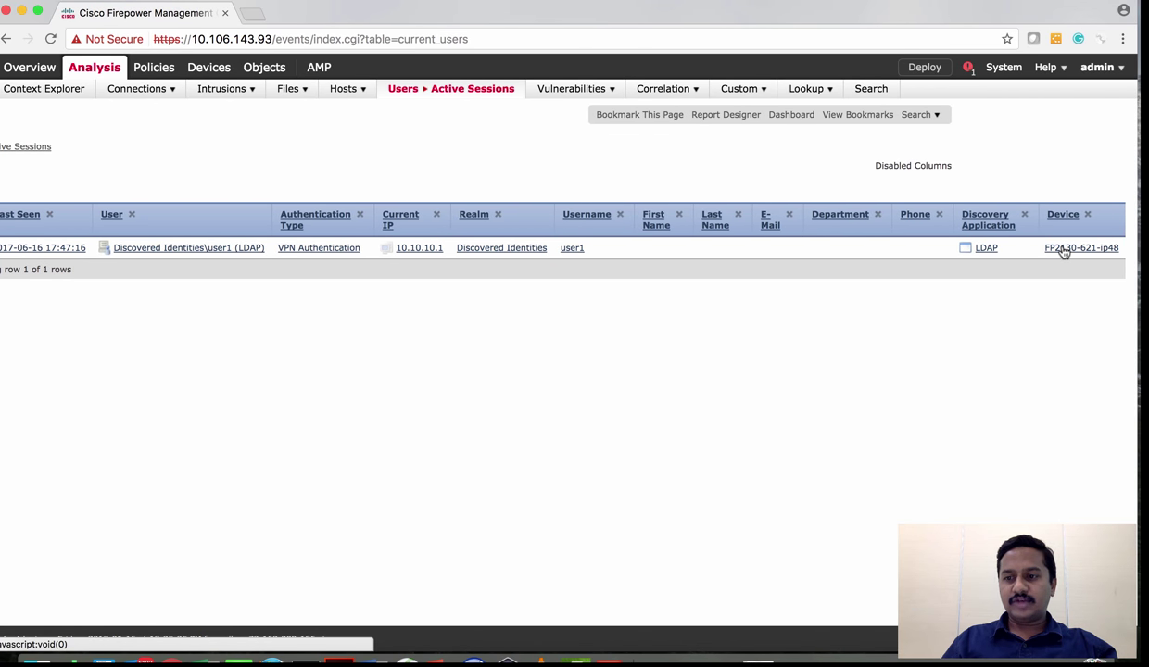
scroll(572, 359, left, 6)
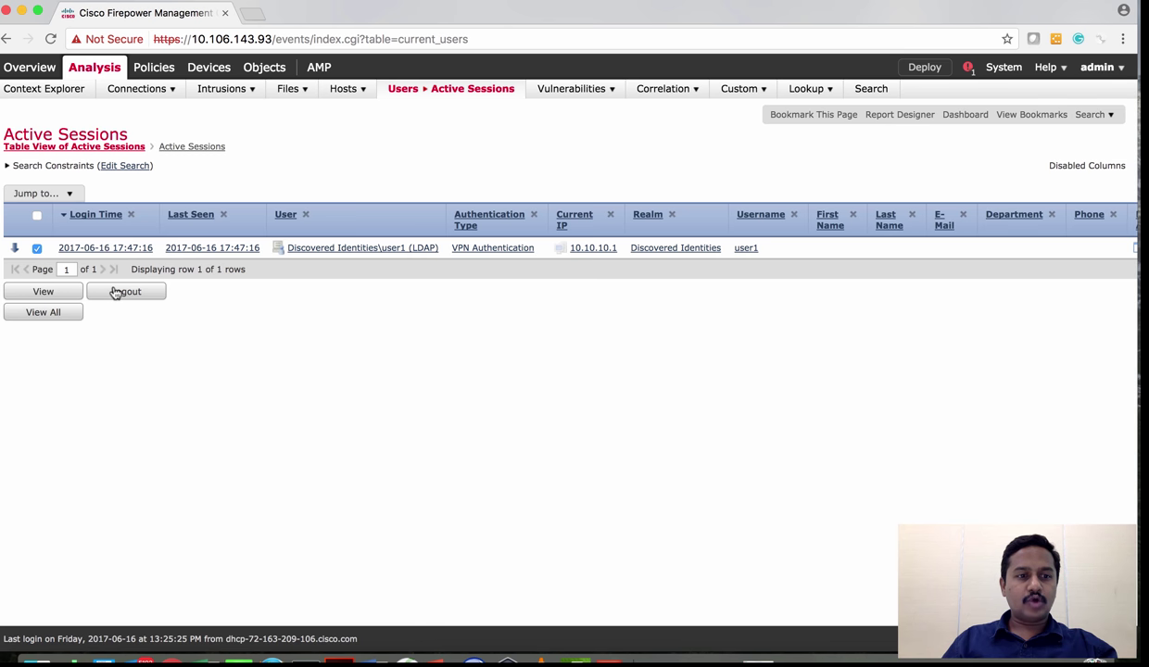
Log out the VPN session from 10.10.10.1 and switch to the Windows client to watch it drop
click(121, 294)
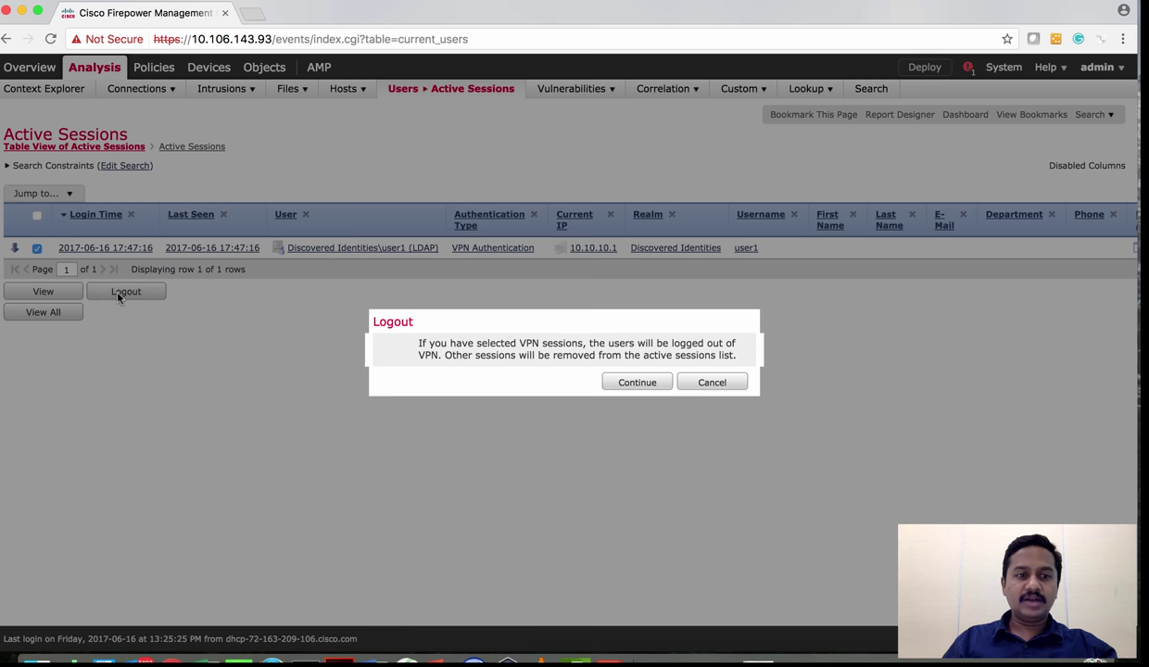
click(634, 386)
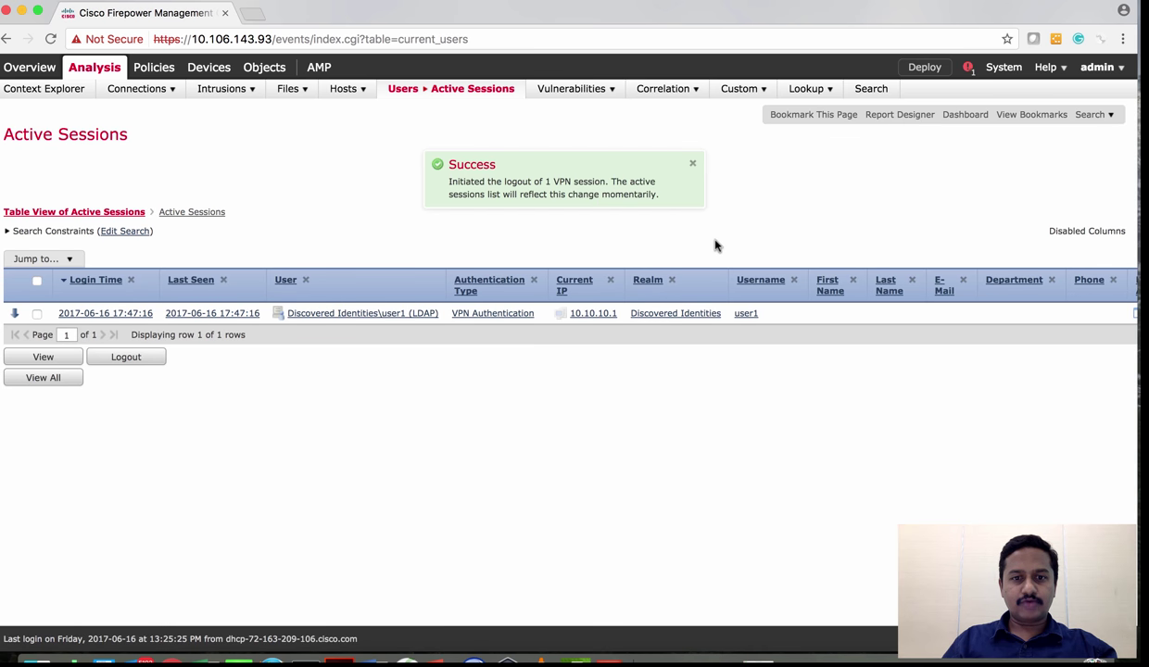
key(ctrl+Right)
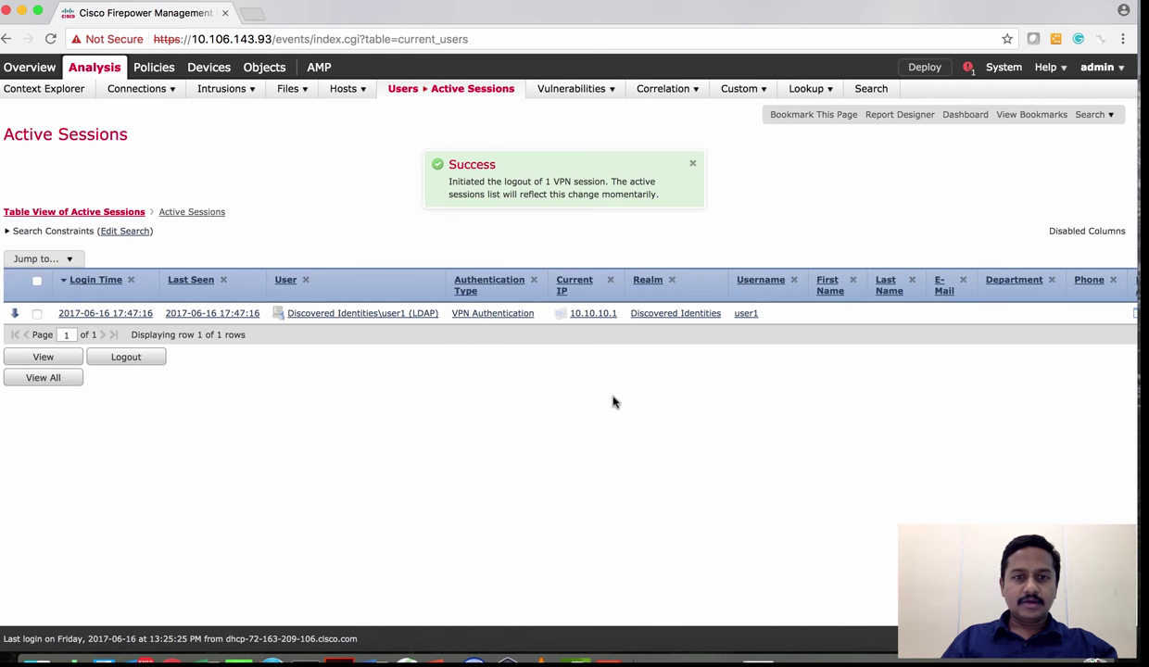
Show User Activity for the last 1 week, dismissing the meeting reminders along the way
mouse_move(396, 110)
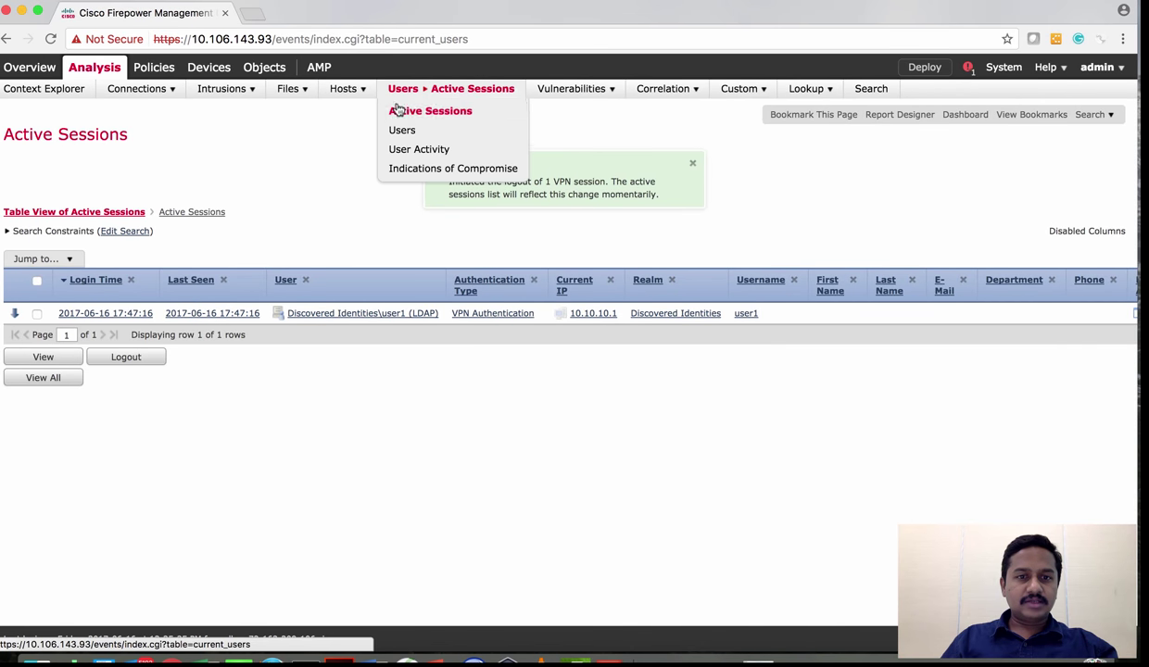
click(419, 151)
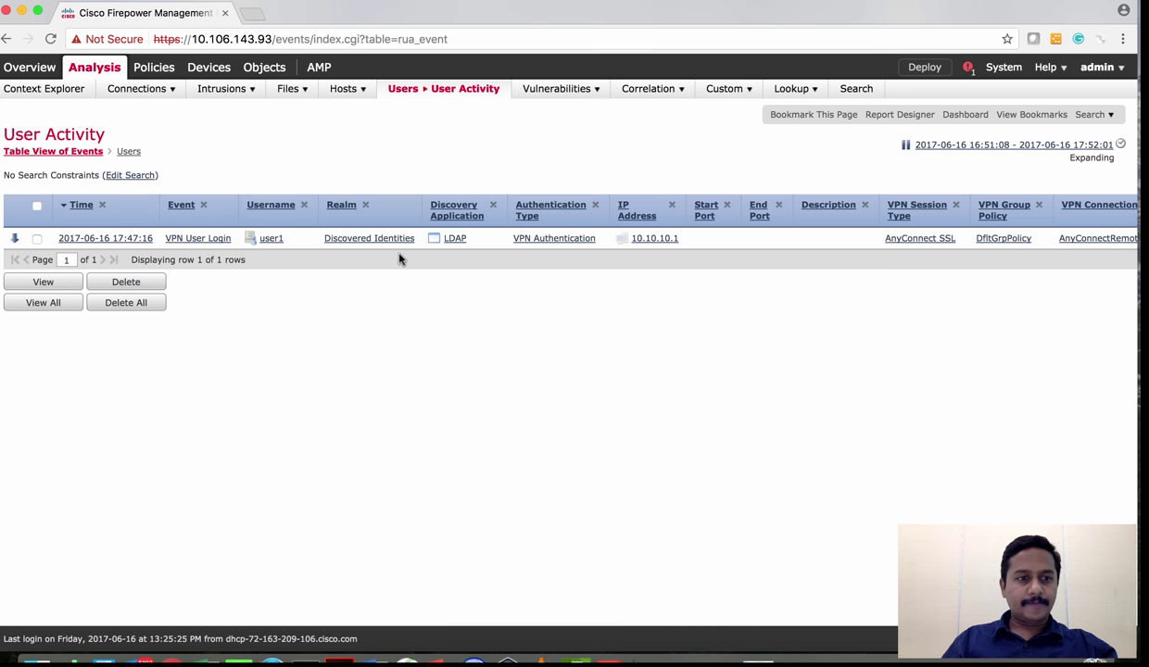
click(929, 146)
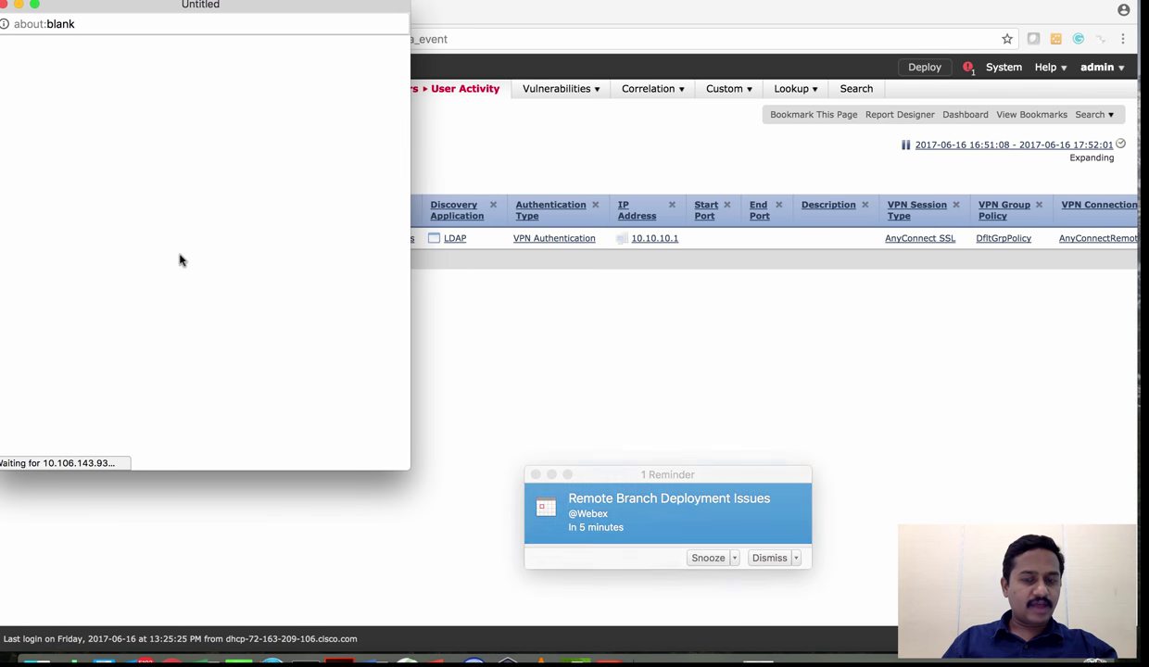
click(796, 559)
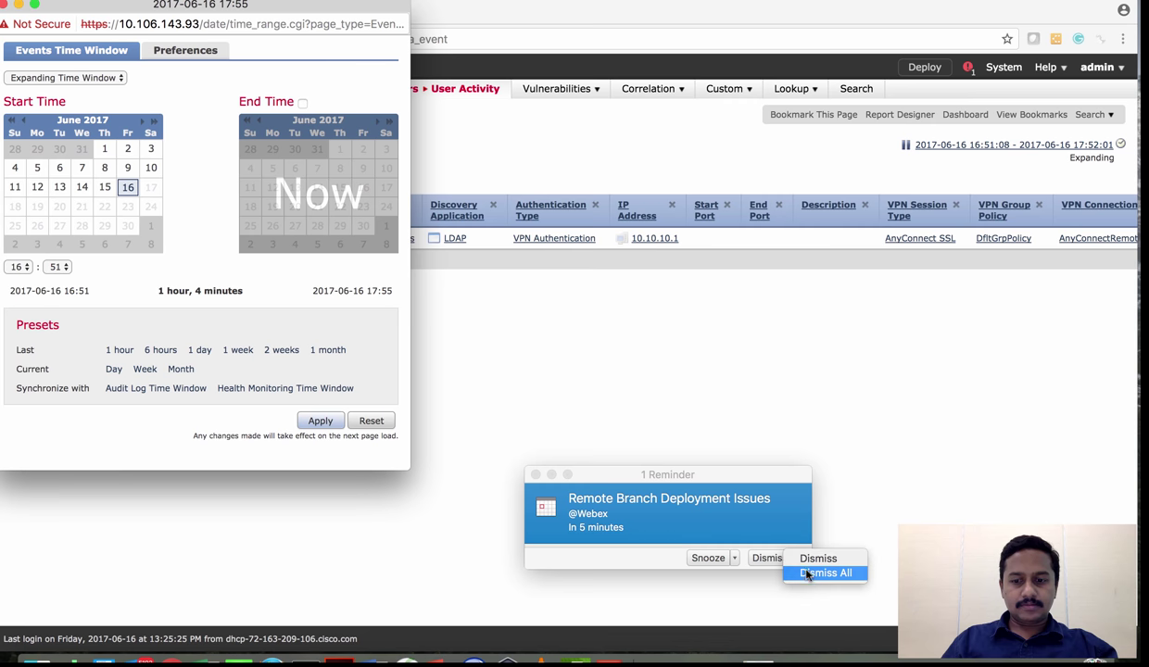
click(809, 574)
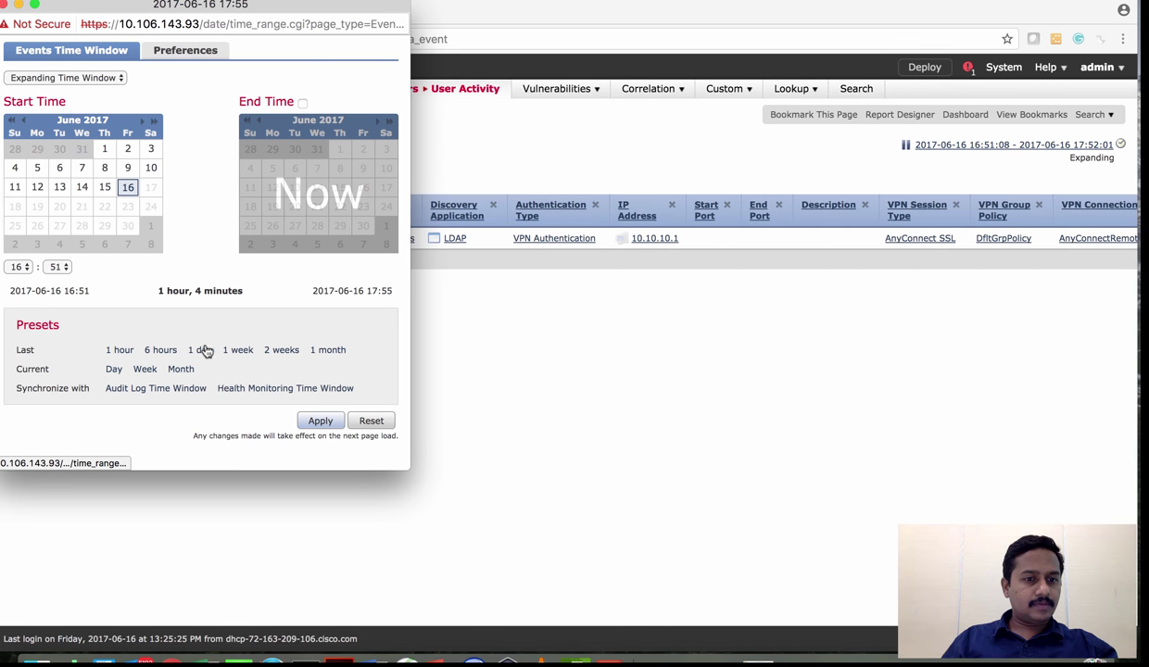
click(237, 350)
click(321, 422)
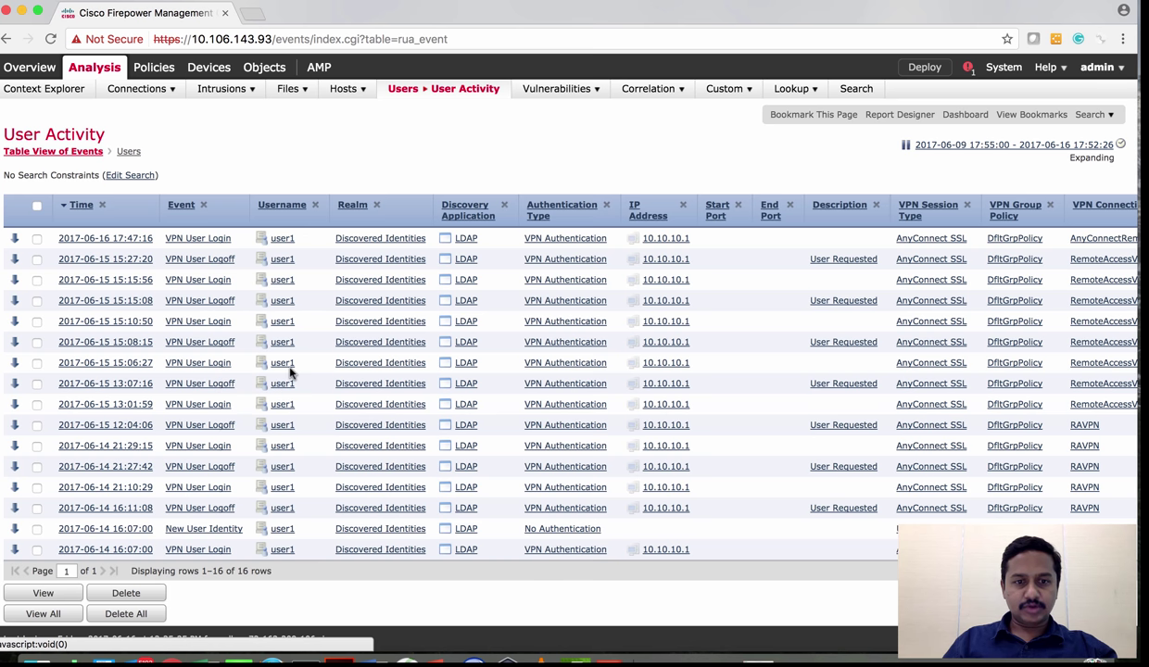
scroll(441, 402, right, 3)
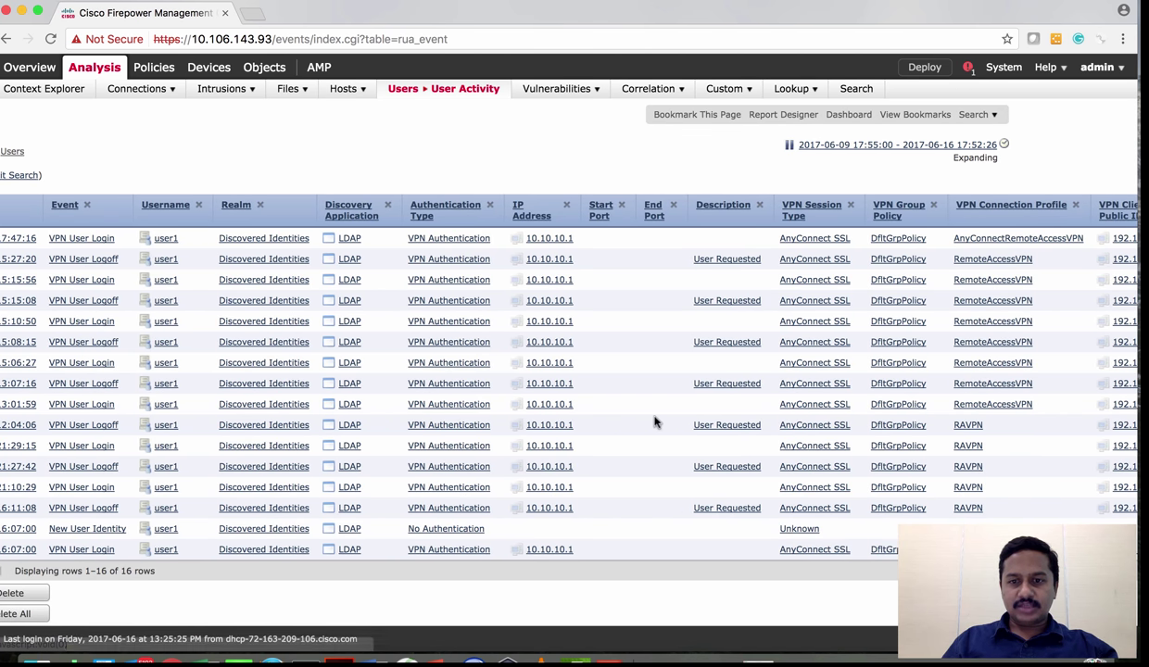
scroll(656, 421, right, 4)
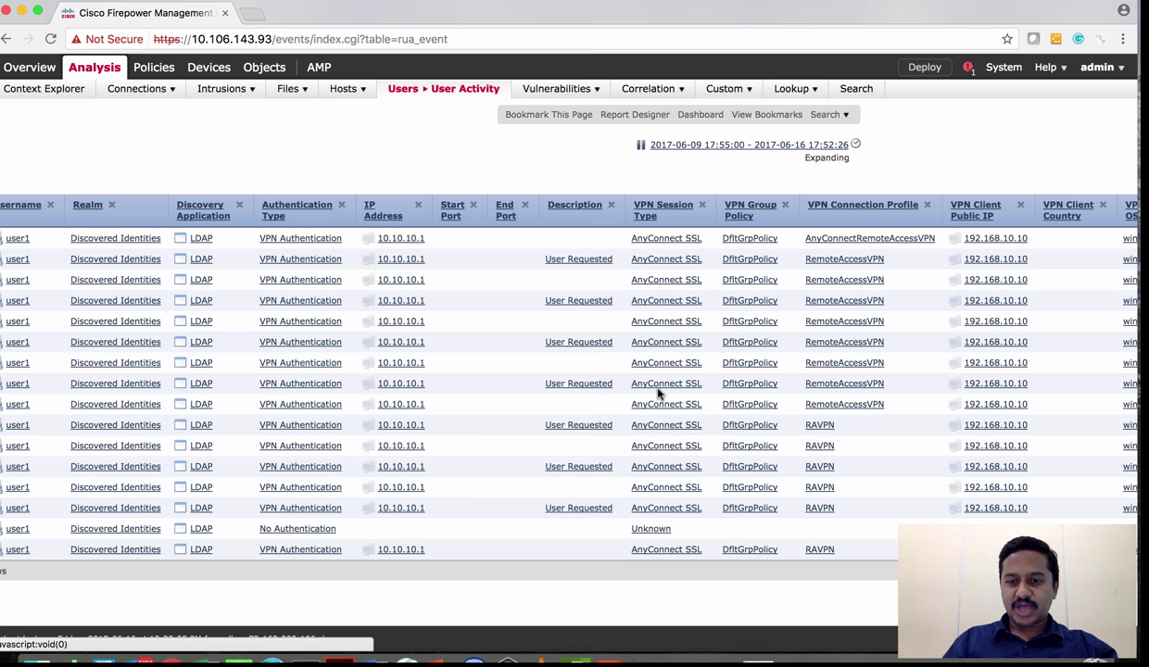
scroll(656, 391, right, 3)
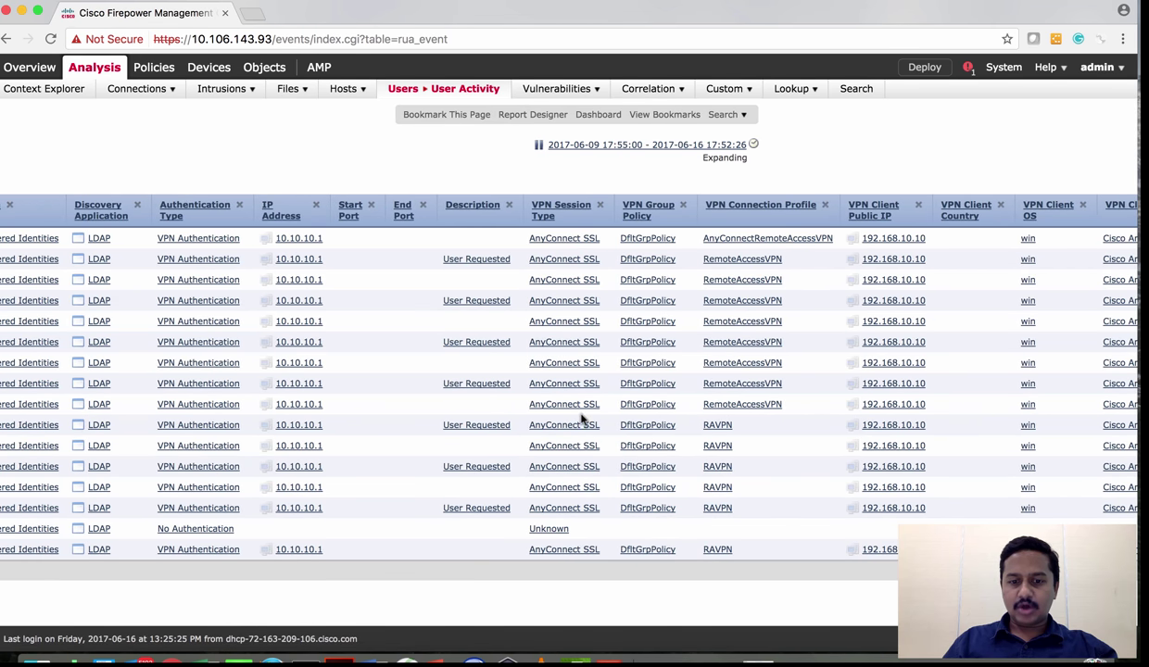
scroll(593, 418, right, 3)
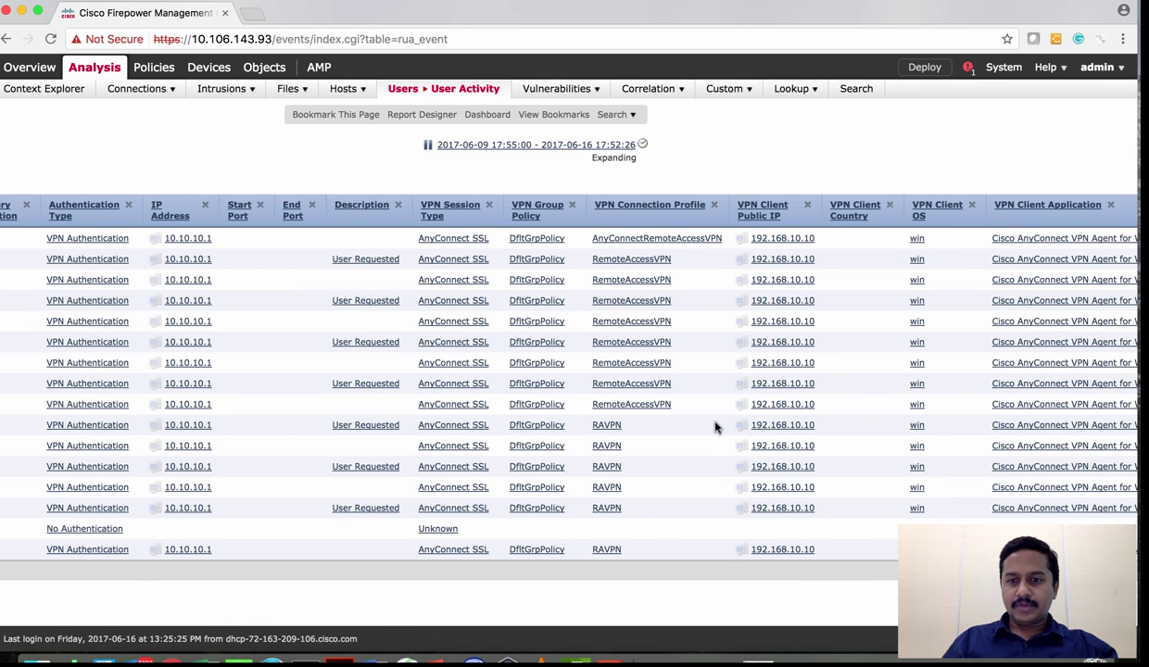
scroll(714, 427, right, 3)
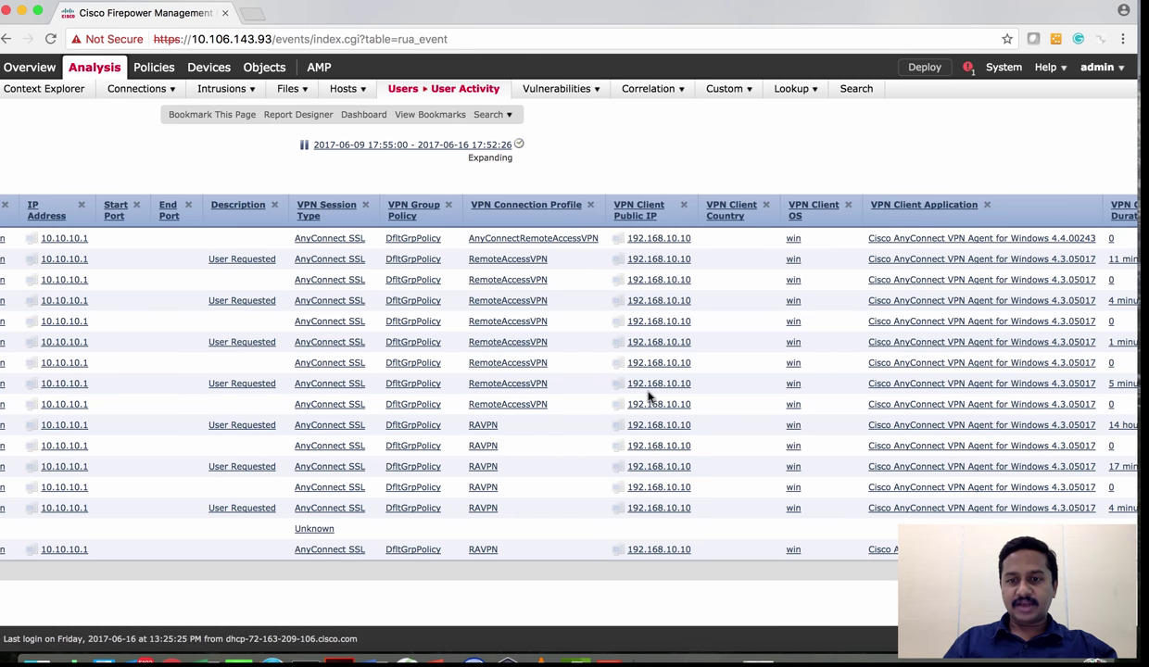
scroll(649, 396, right, 3)
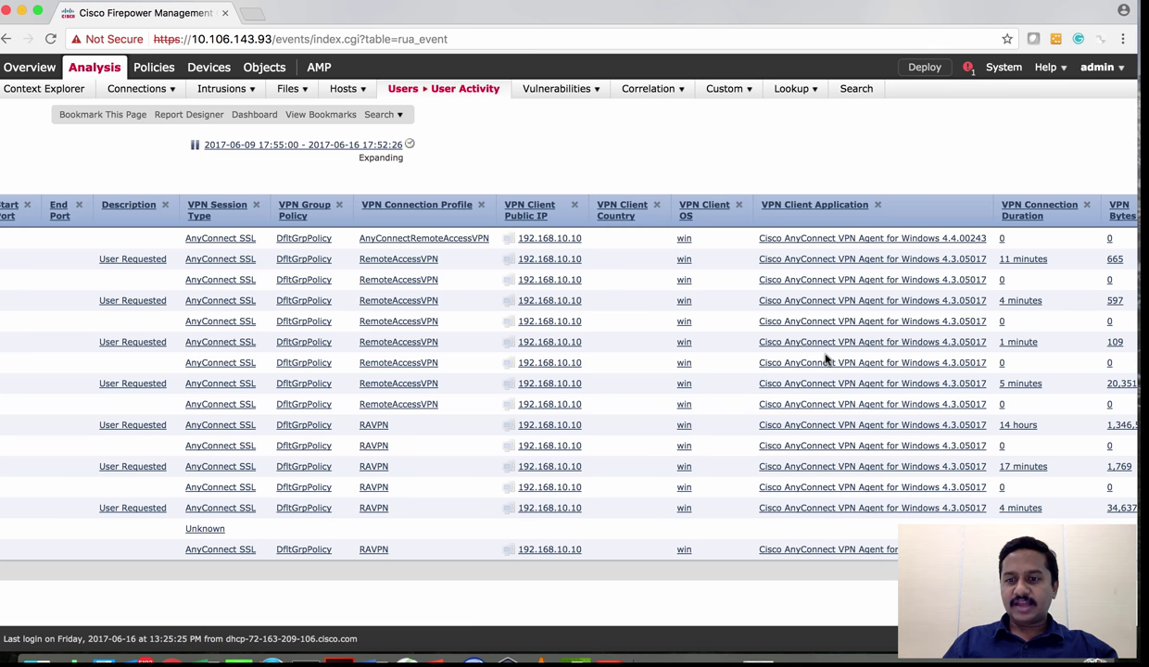
scroll(826, 360, right, 1)
scroll(826, 360, right, 3)
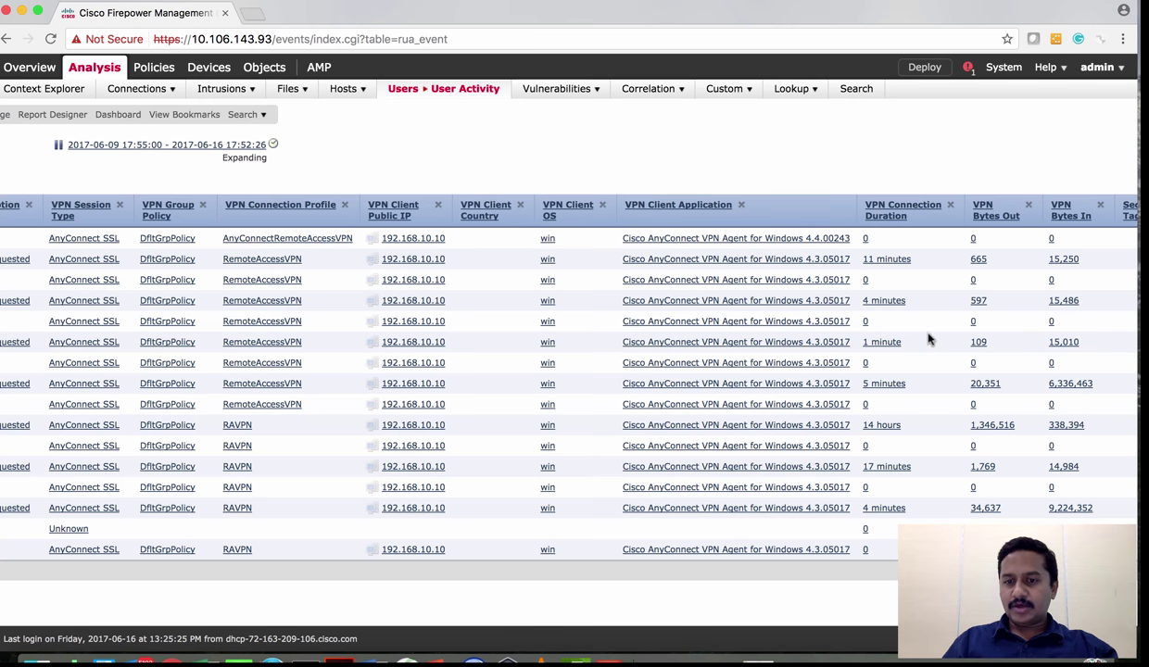
scroll(952, 364, right, 8)
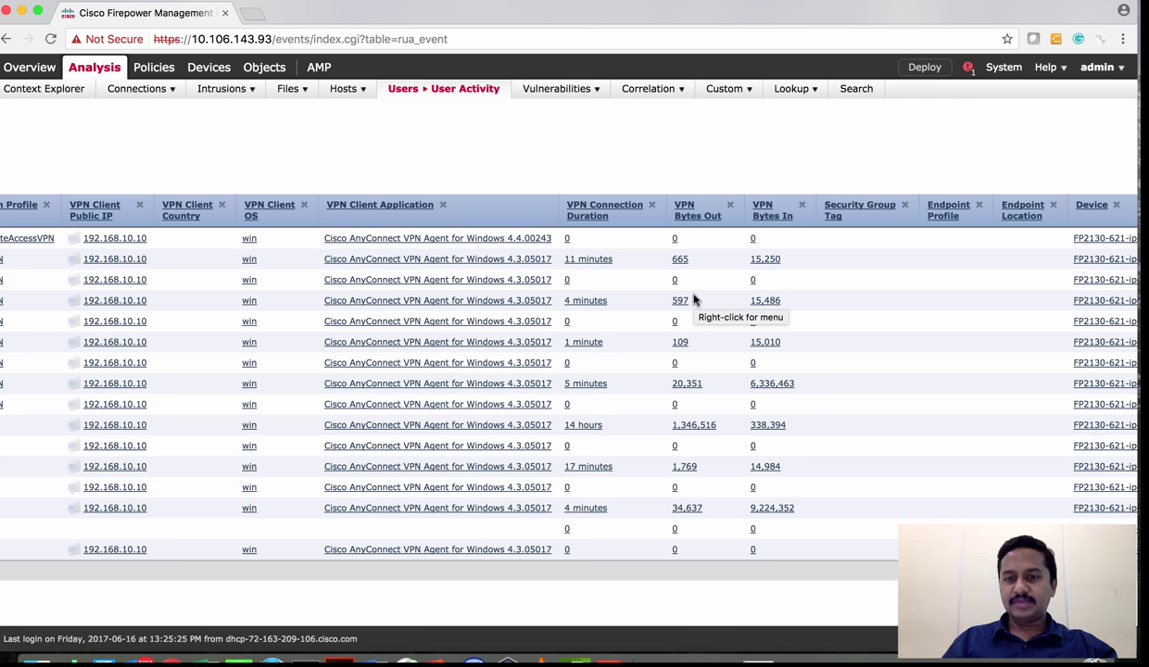
scroll(770, 340, right, 2)
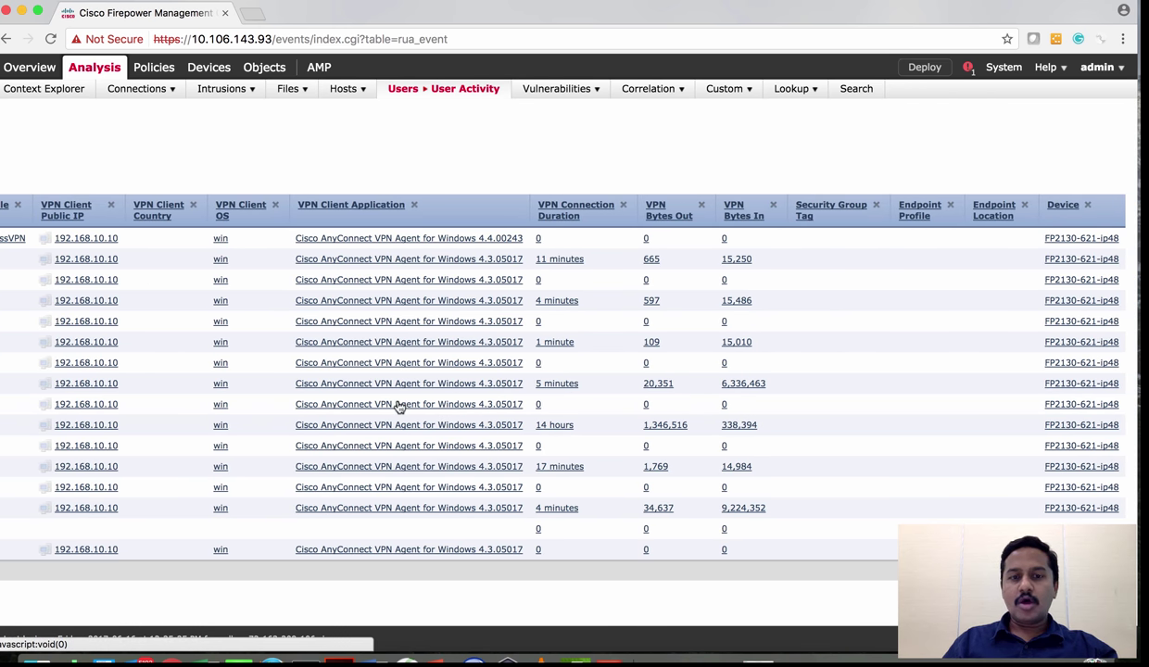
scroll(398, 405, left, 15)
scroll(405, 358, left, 5)
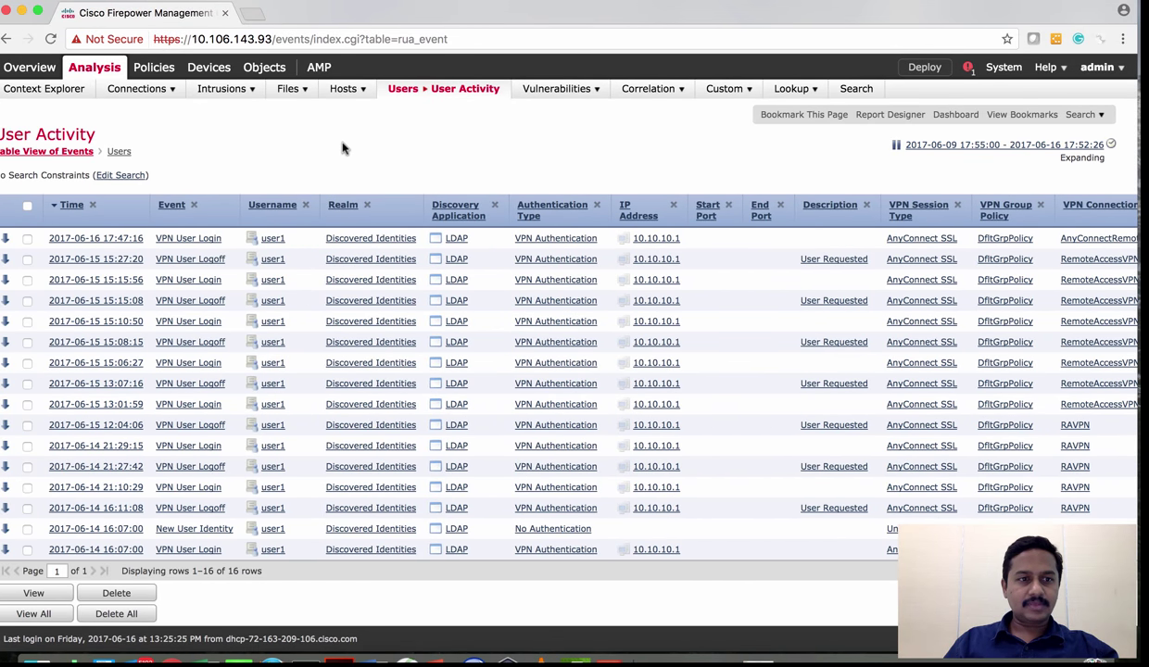
scroll(341, 146, left, 1)
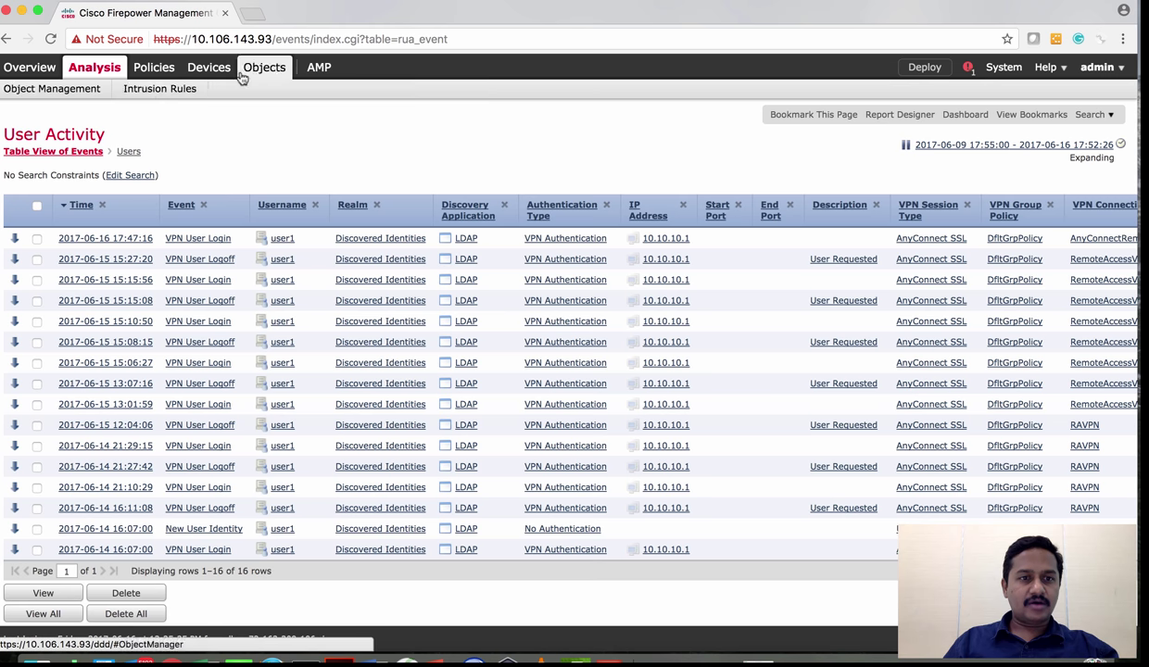
Open Devices > VPN > Troubleshooting to view the AnyConnect session's syslog events
mouse_move(144, 81)
mouse_move(208, 71)
mouse_move(181, 89)
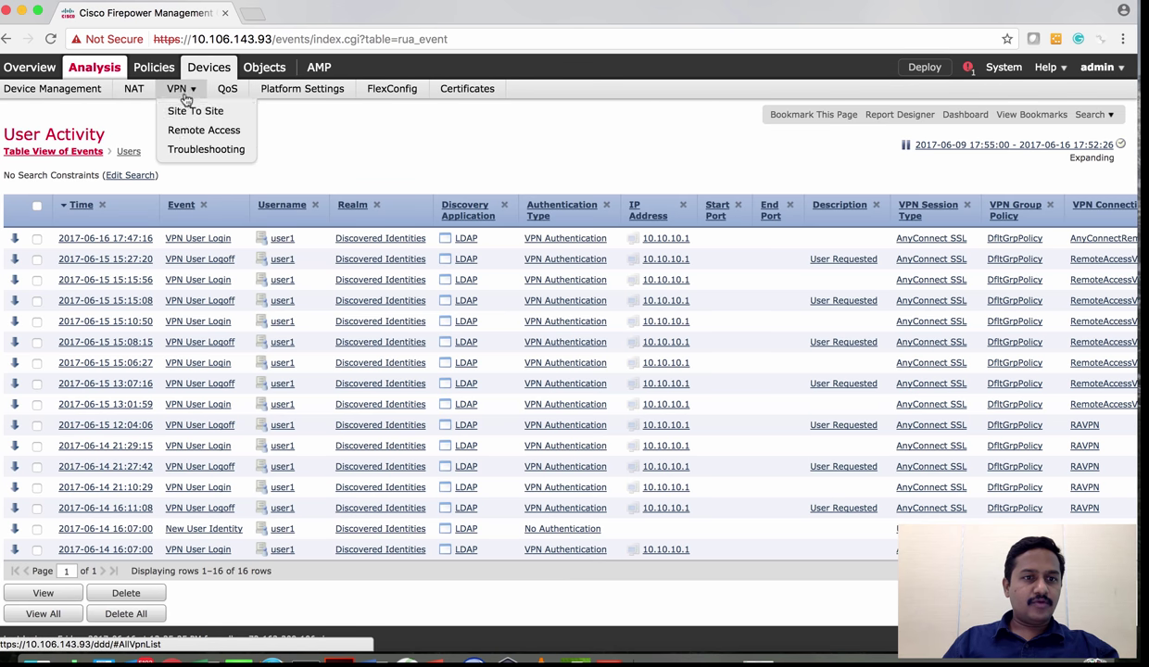
click(186, 158)
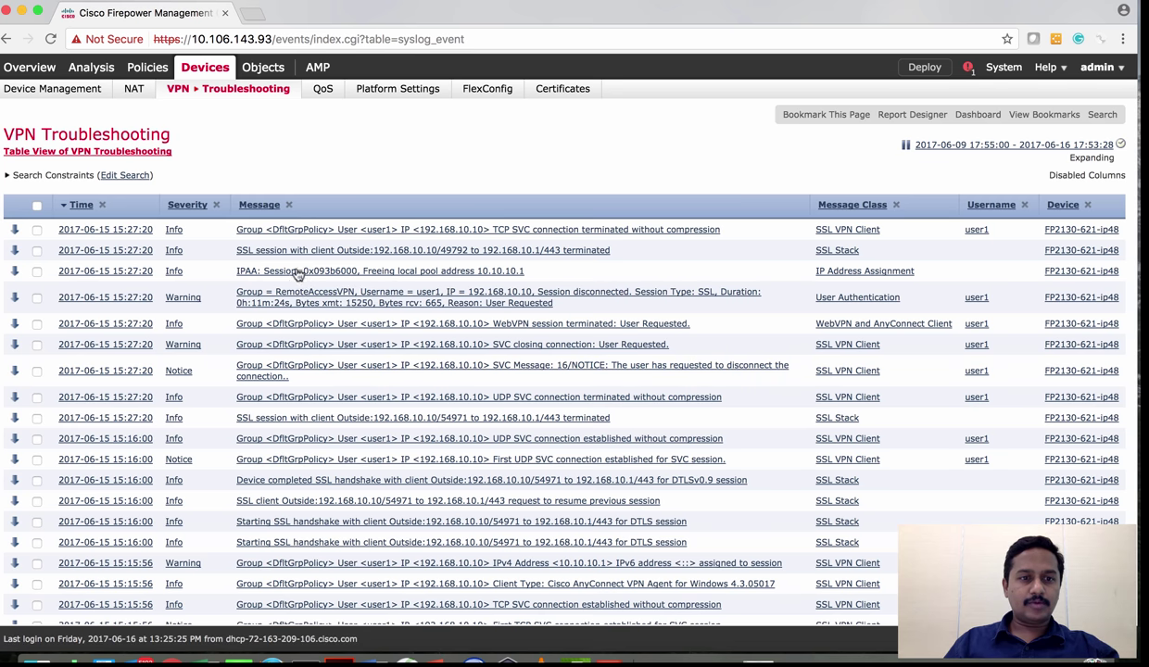
scroll(309, 301, down, 3)
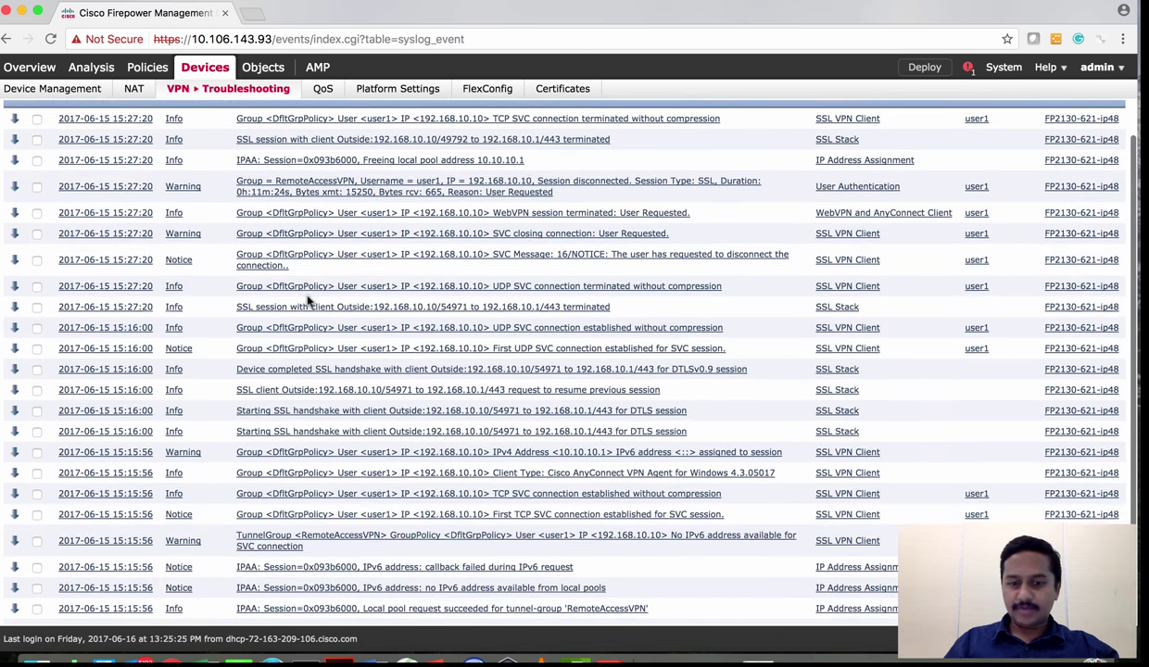
scroll(309, 301, up, 3)
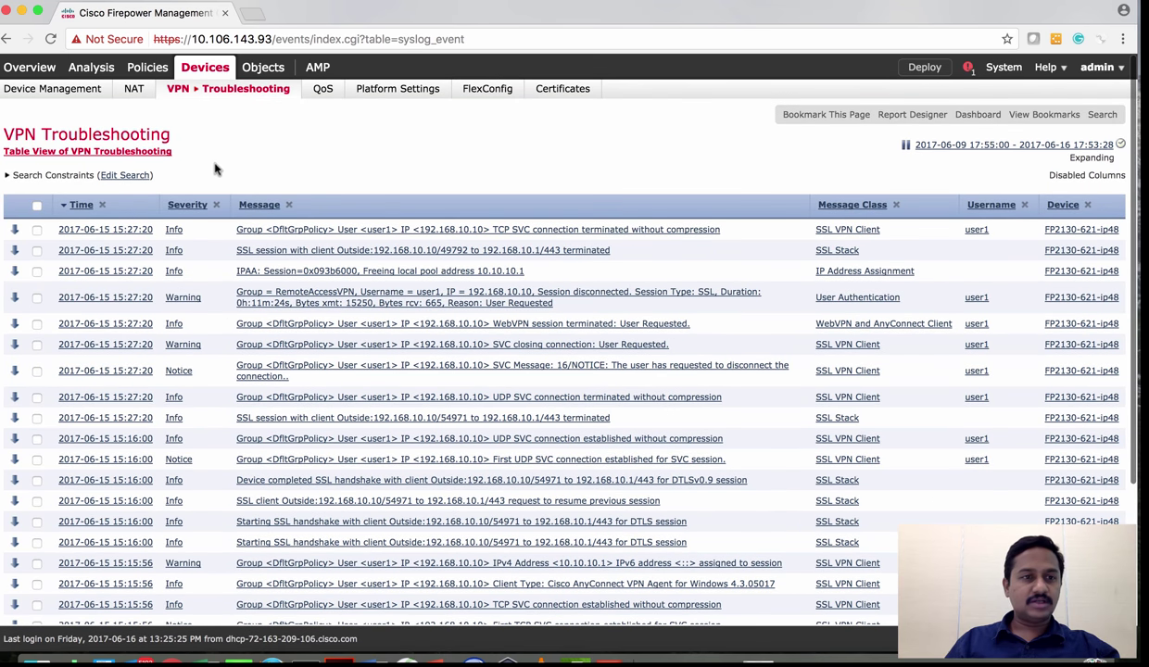
Search the VPN Troubleshooting events for Client IP 192.168.10.10 and review the results
click(126, 175)
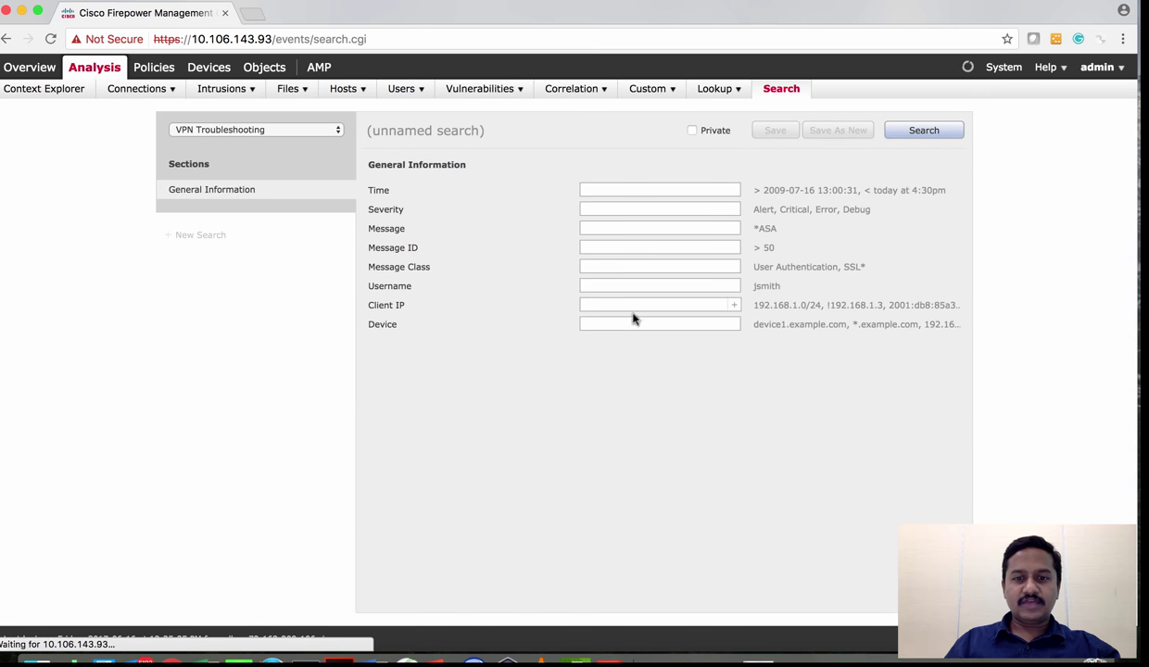
click(610, 319)
click(609, 304)
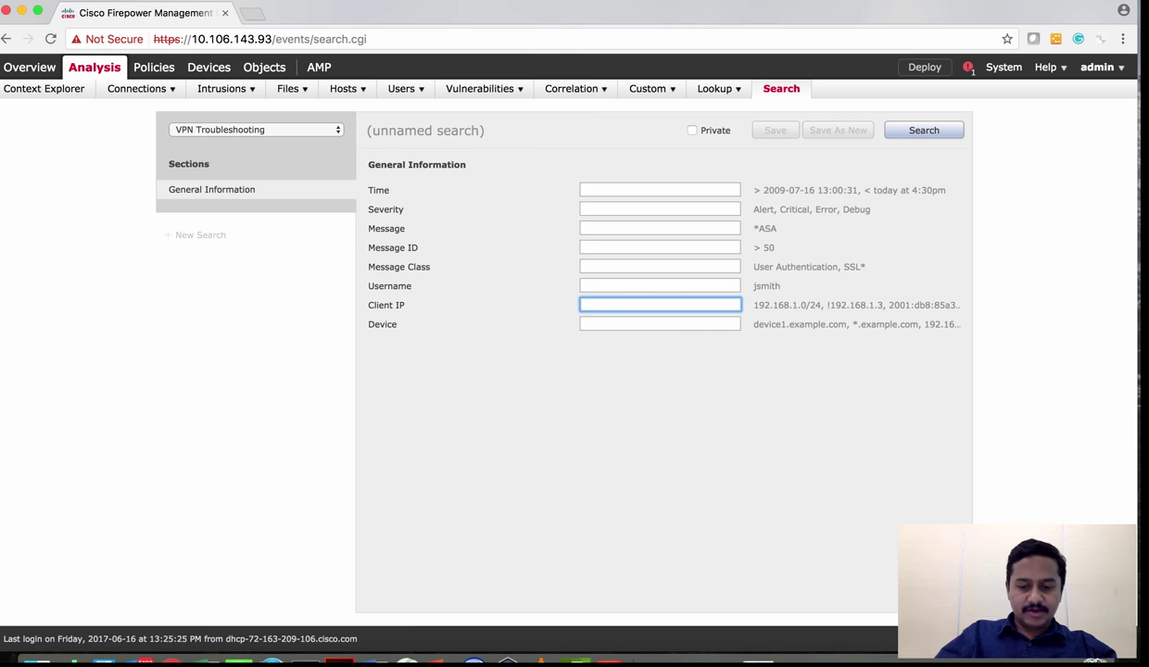
text(192.168.10.10)
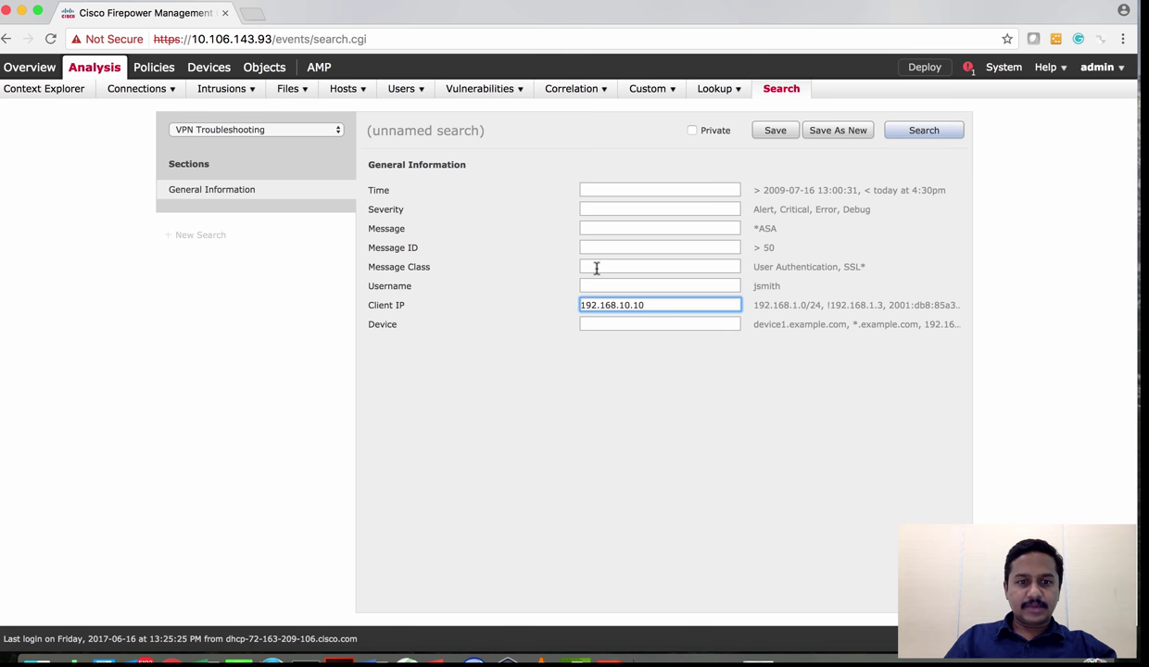
click(923, 131)
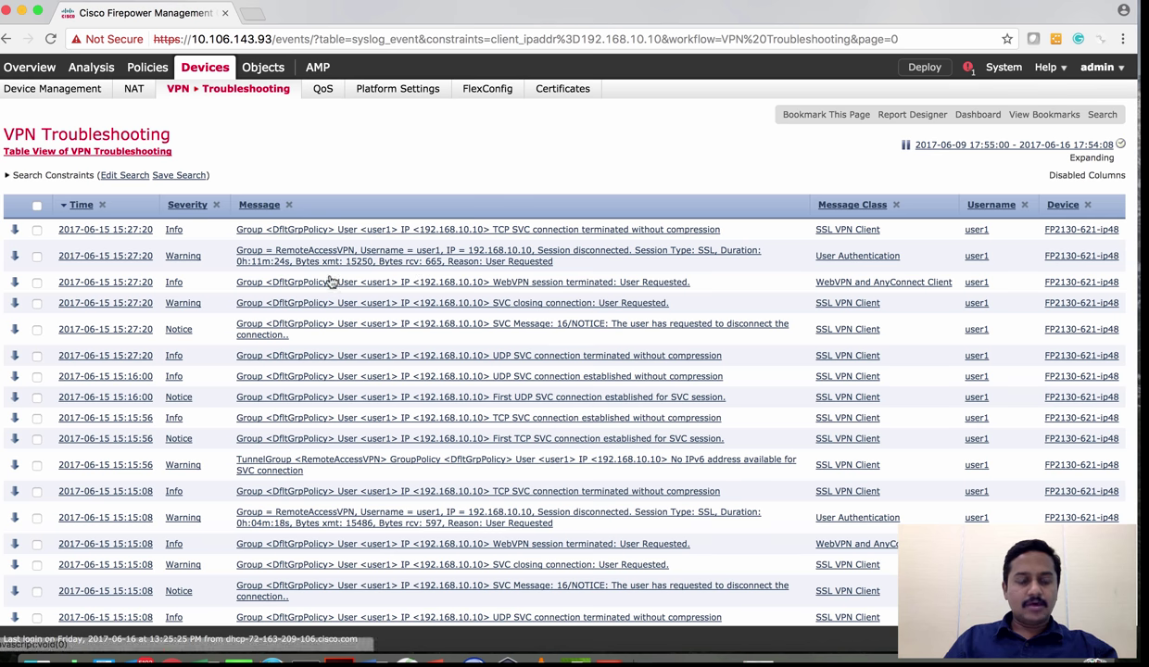
scroll(441, 364, down, 3)
scroll(441, 364, up, 3)
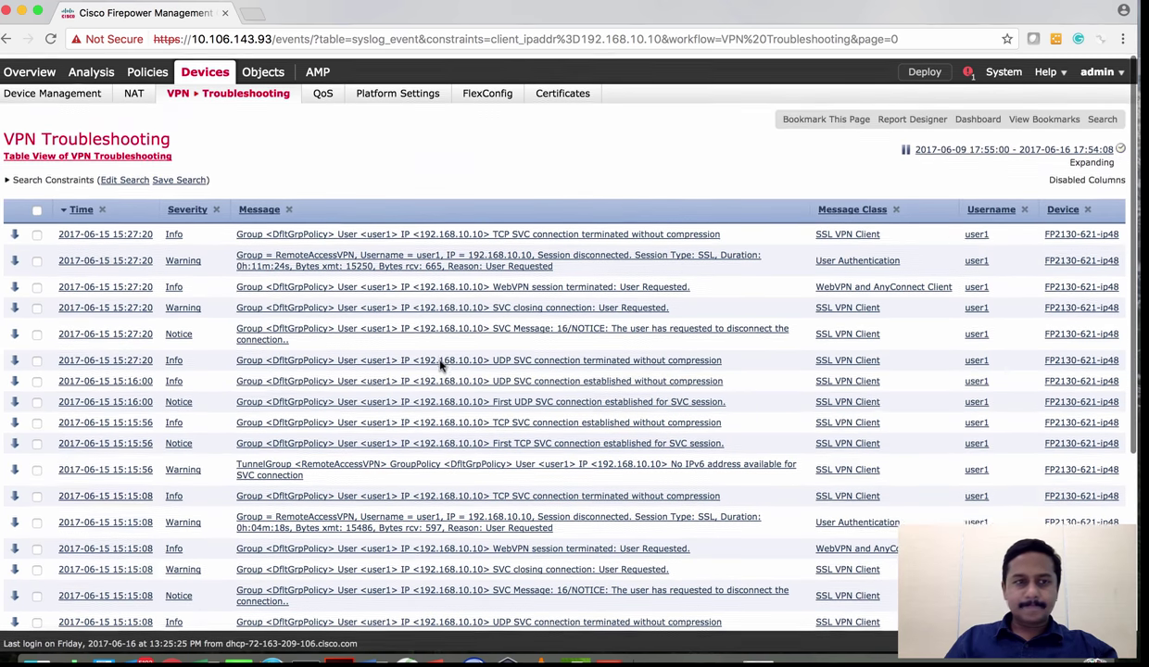
mouse_move(193, 98)
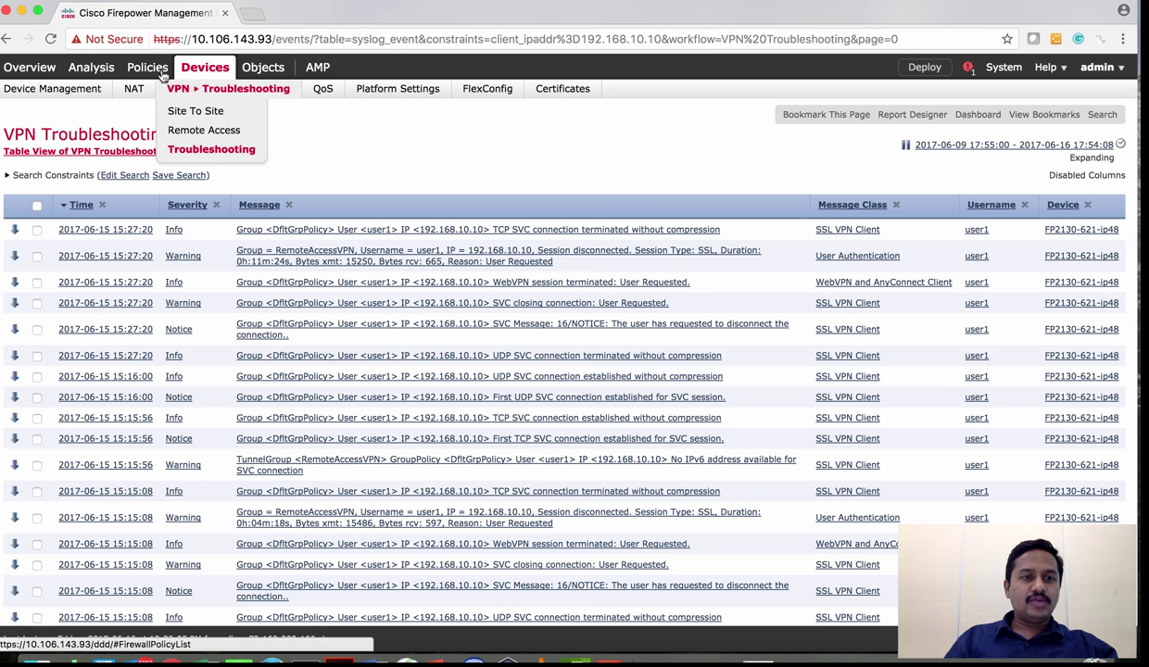
Go to Device Management and open the Health Monitor for FP2130-621-ip48
click(81, 96)
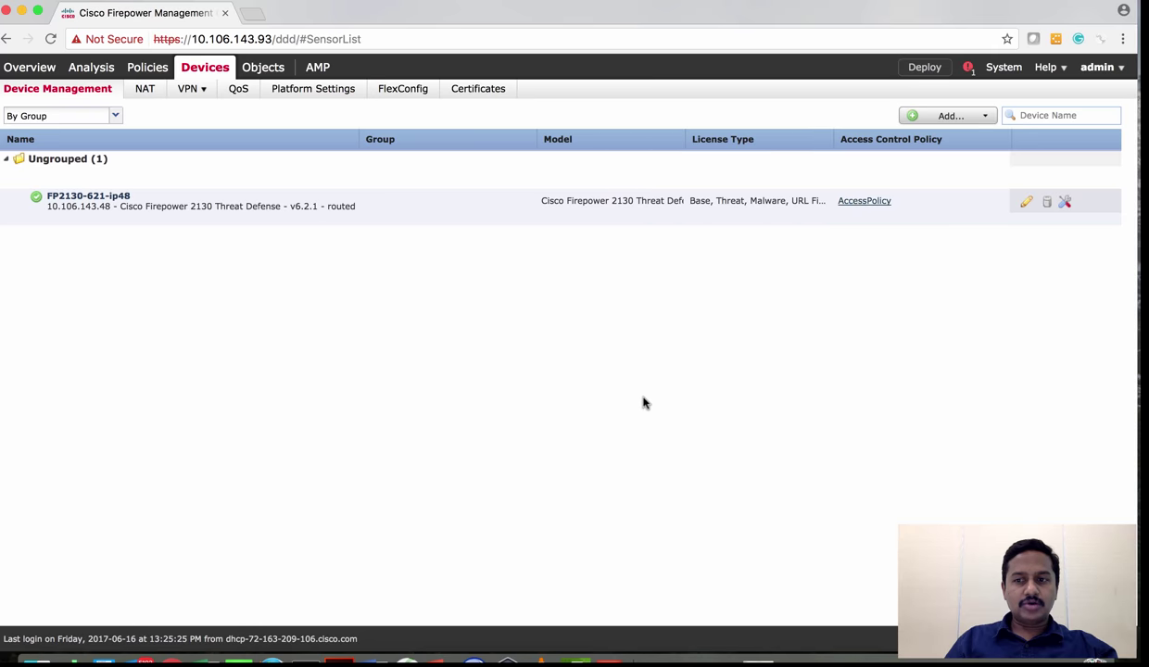
click(1063, 203)
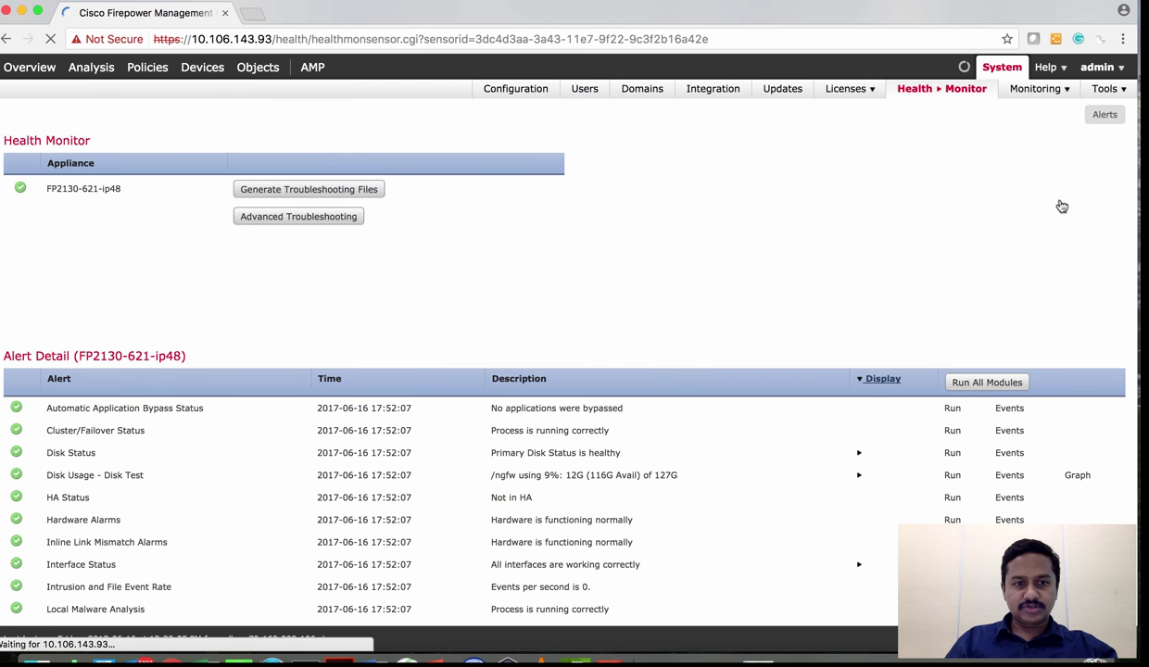
Open Advanced Troubleshooting for FP2130-621-ip48 and select the Packet Tracer tab
click(316, 217)
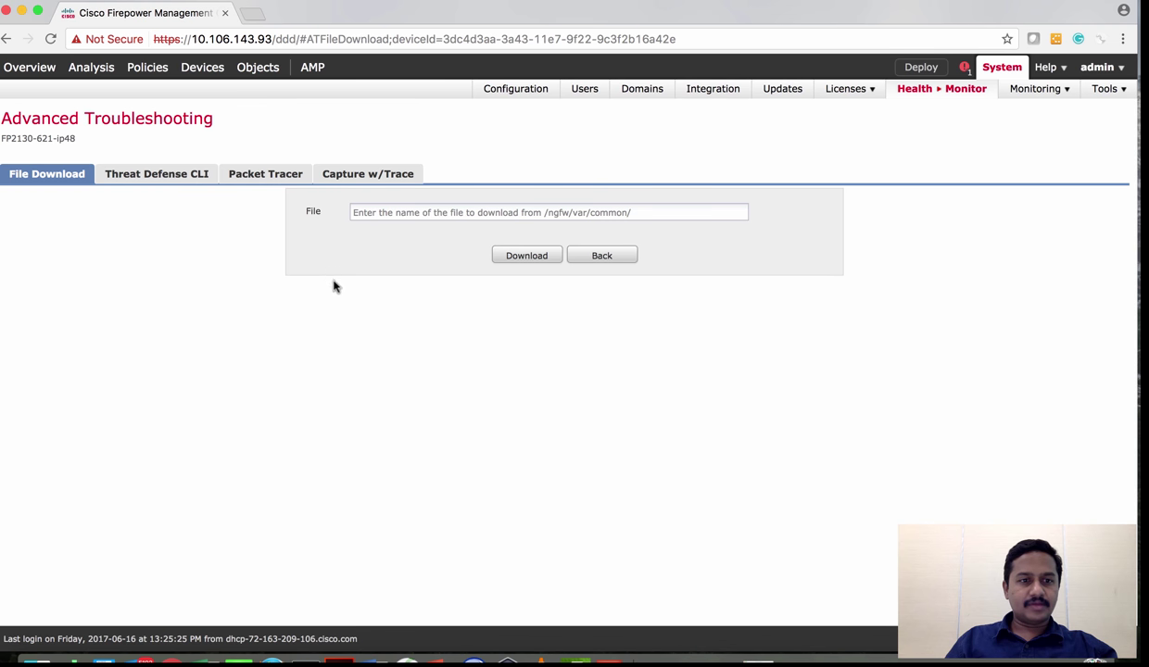
click(246, 173)
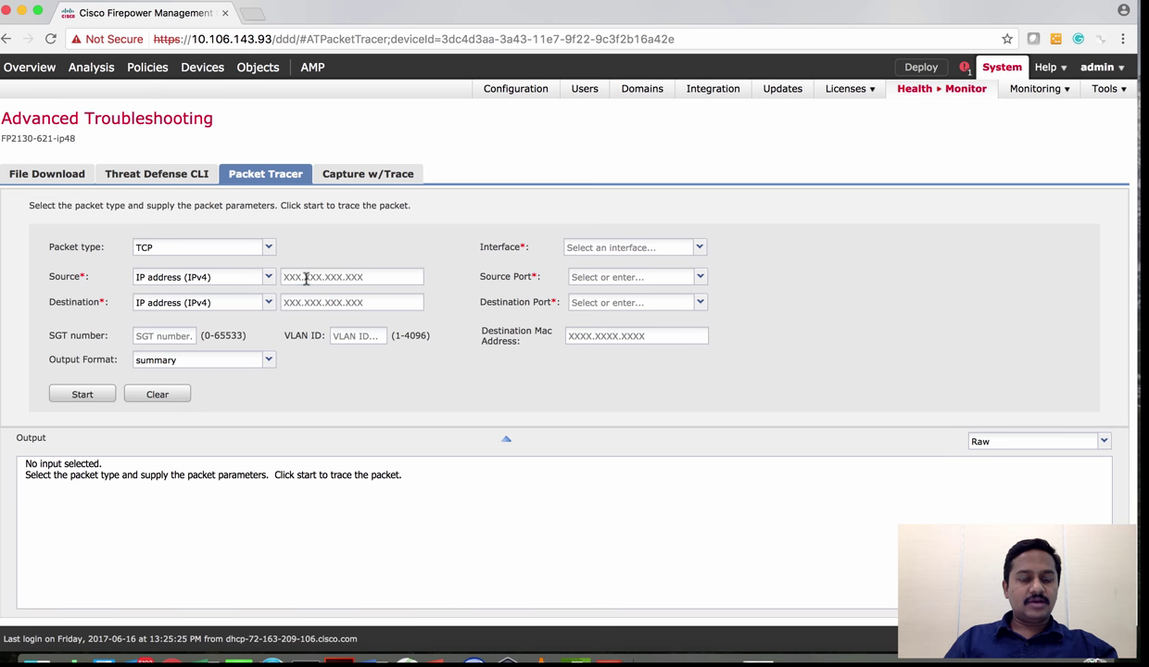
Trace a TCP packet from 192.168.10.10:2345 to 192.168.10.1:443 arriving on the Outside interface
click(302, 276)
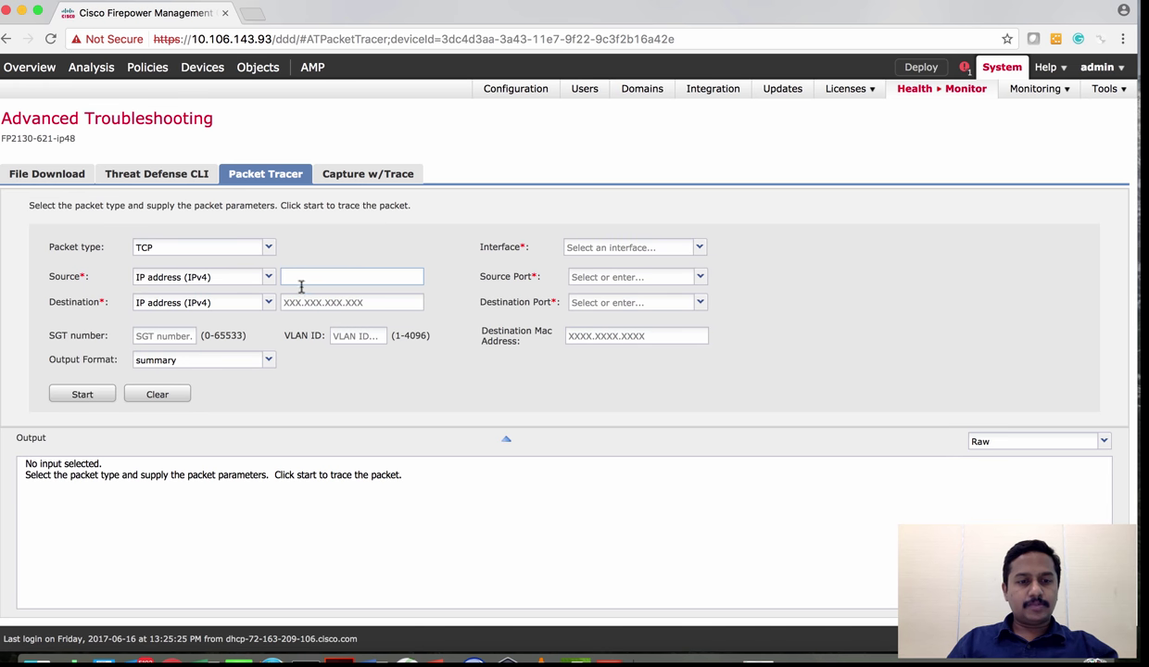
text(192.168.10.10)
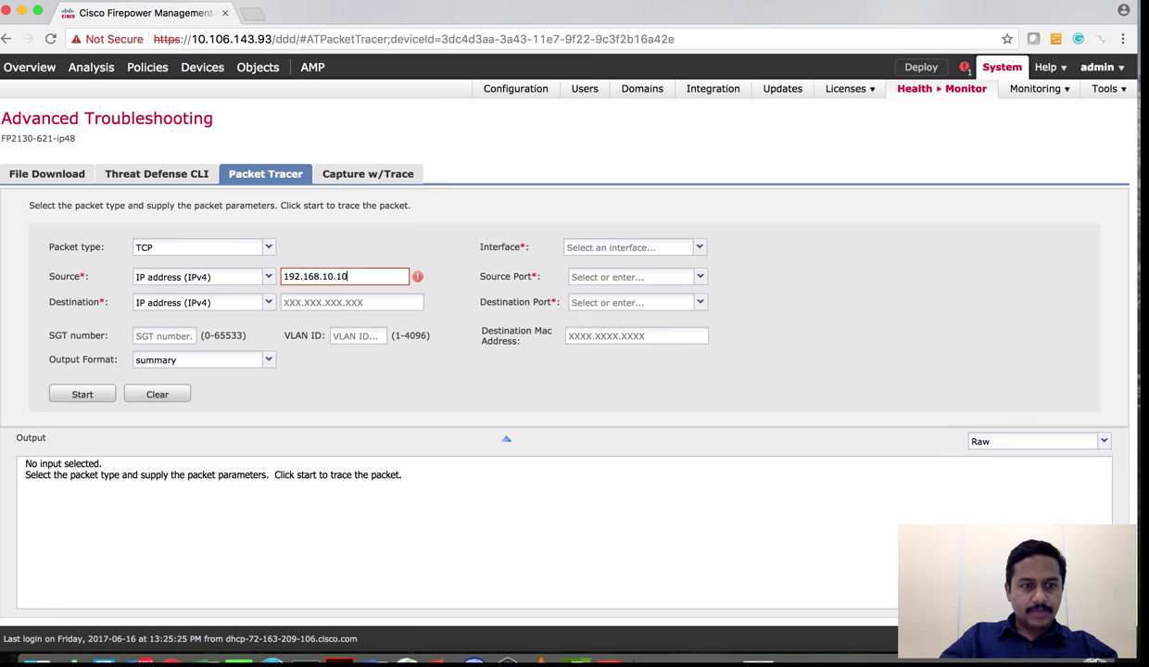
key(Tab)
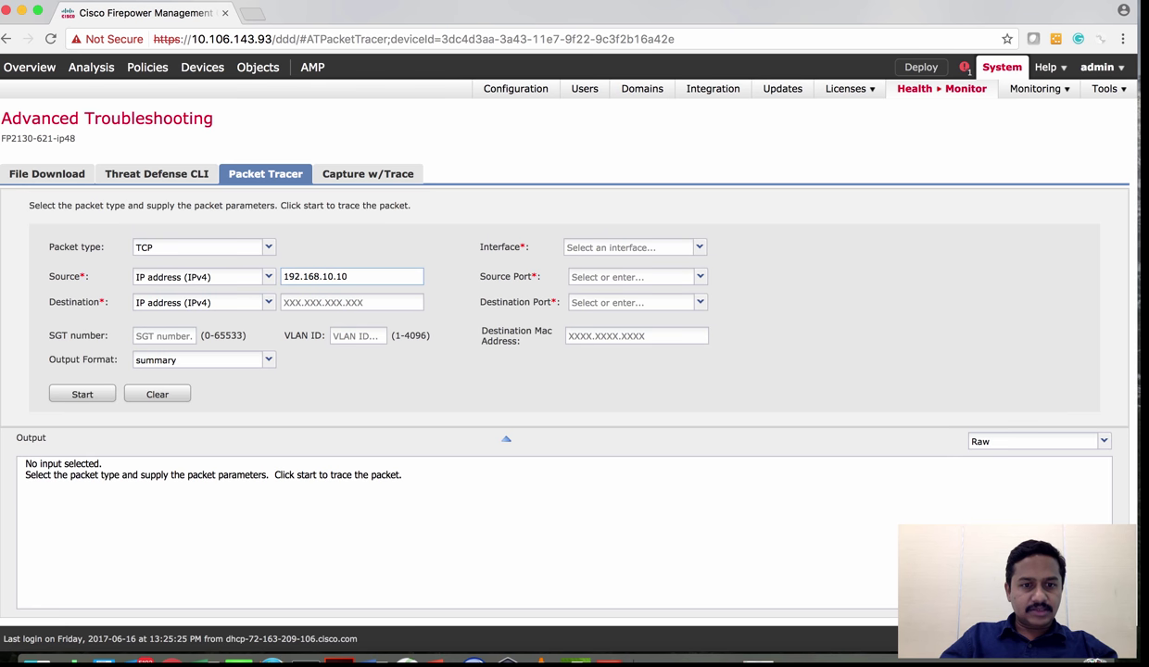
key(Tab)
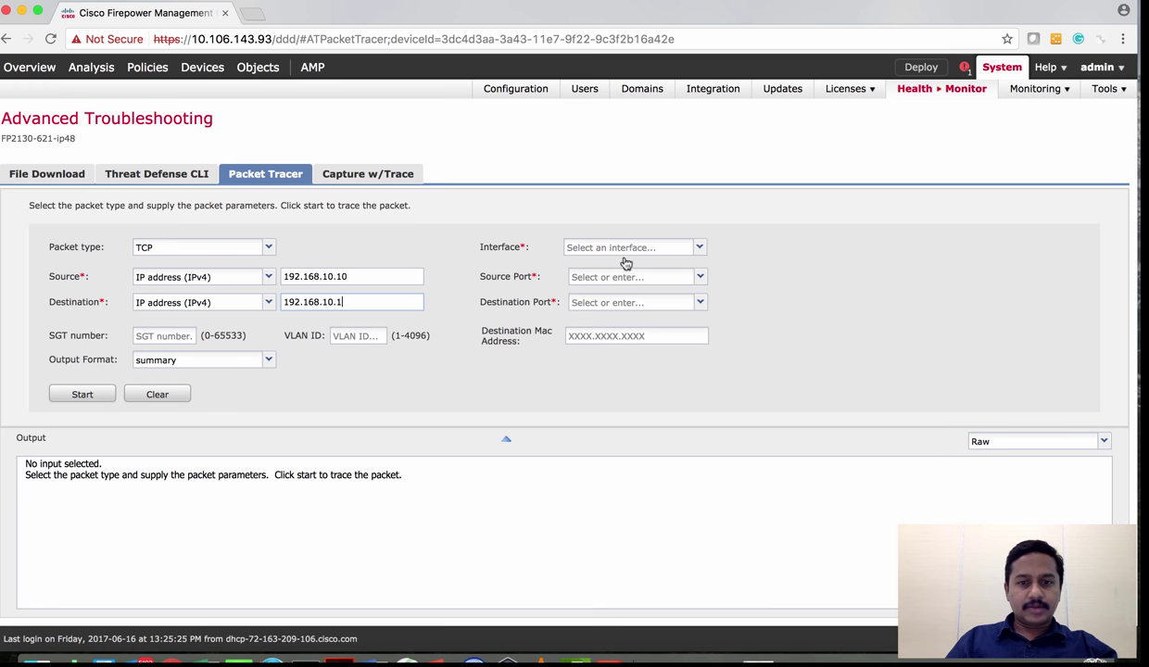
click(599, 248)
click(602, 266)
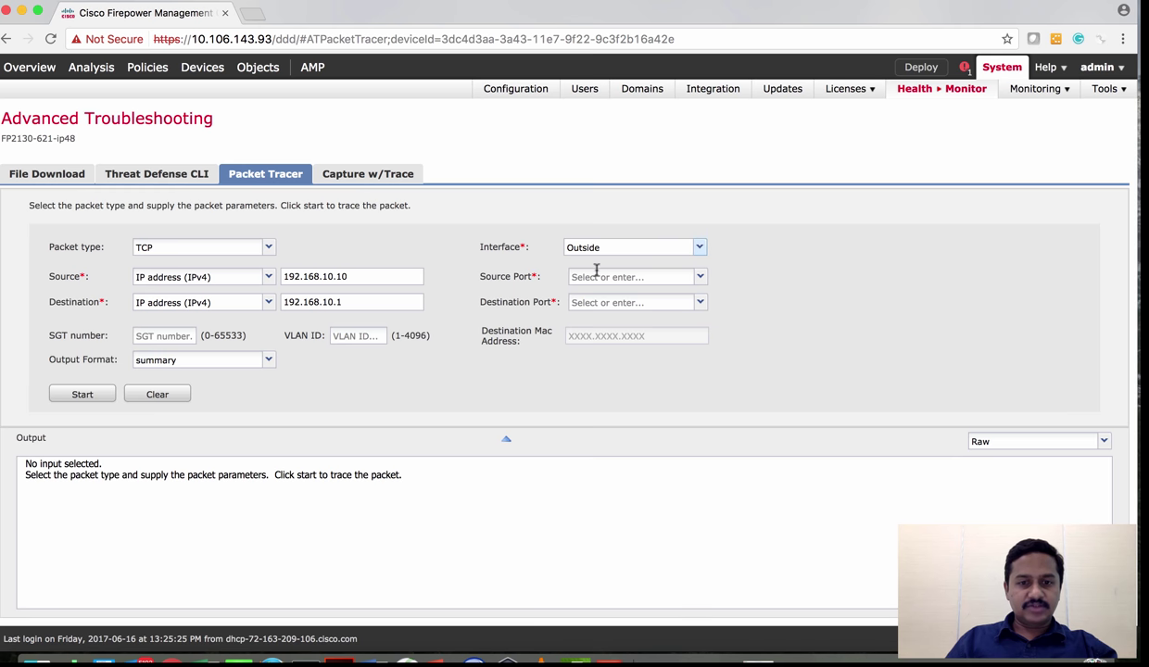
click(596, 283)
text(2345)
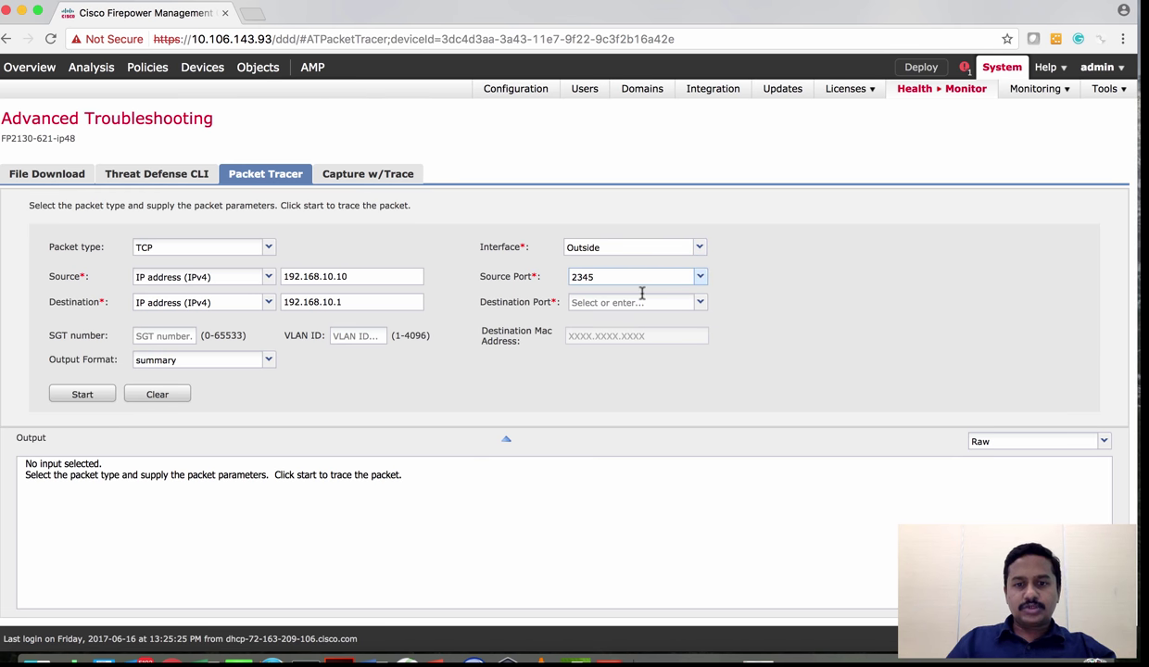
click(648, 302)
text(44)
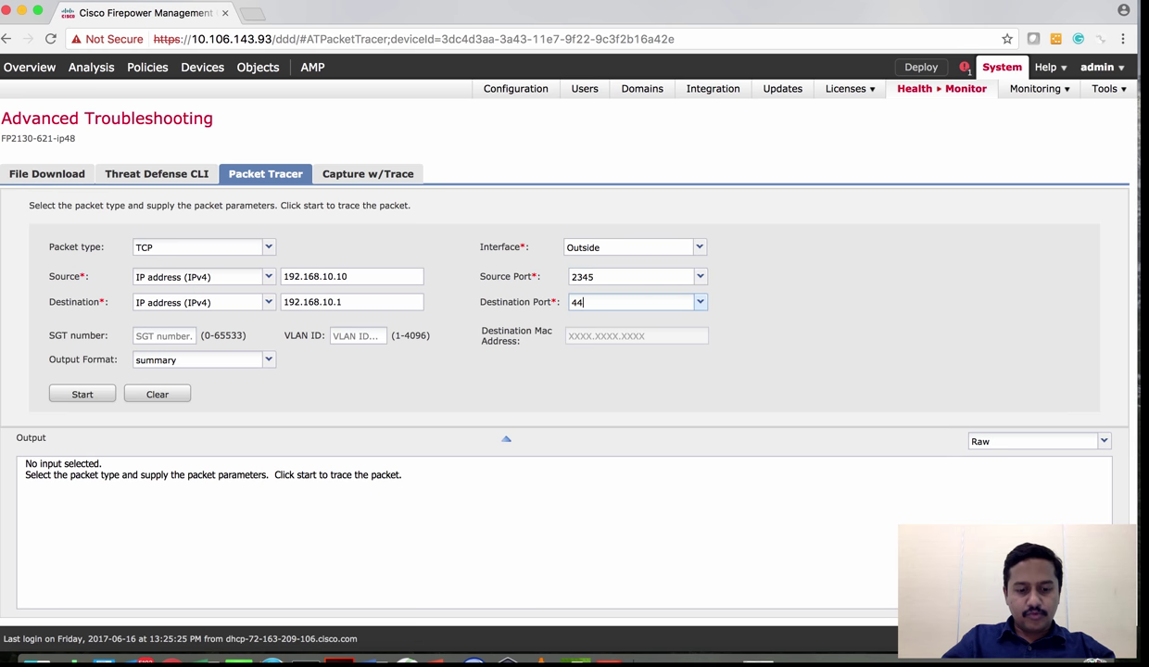
text(3)
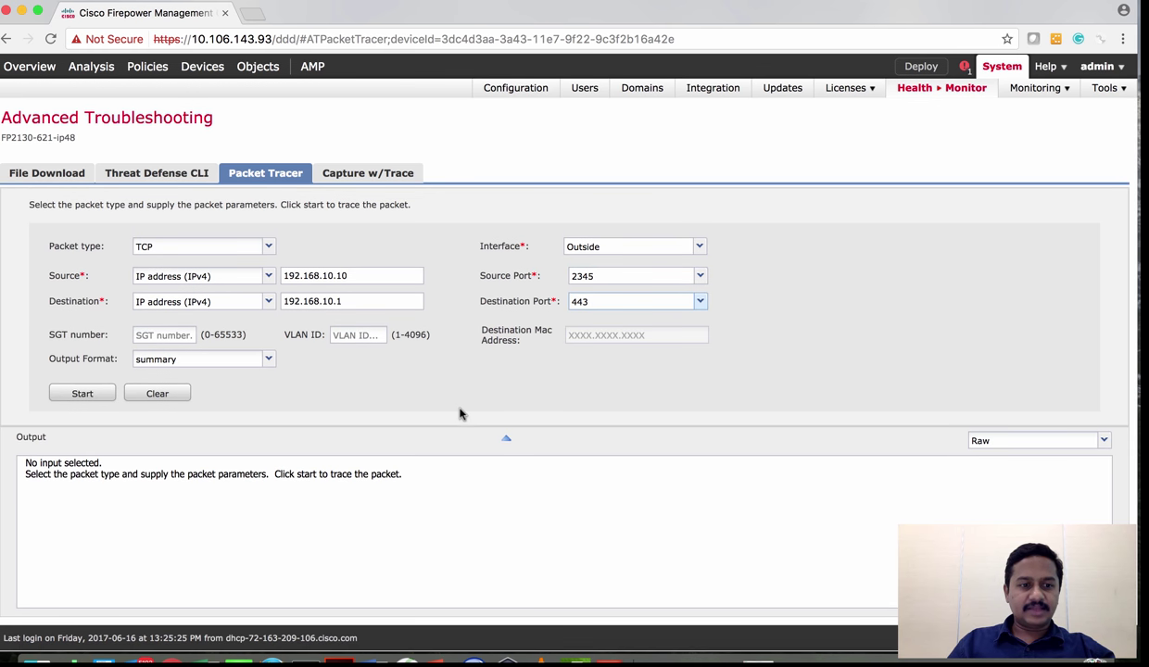
click(84, 395)
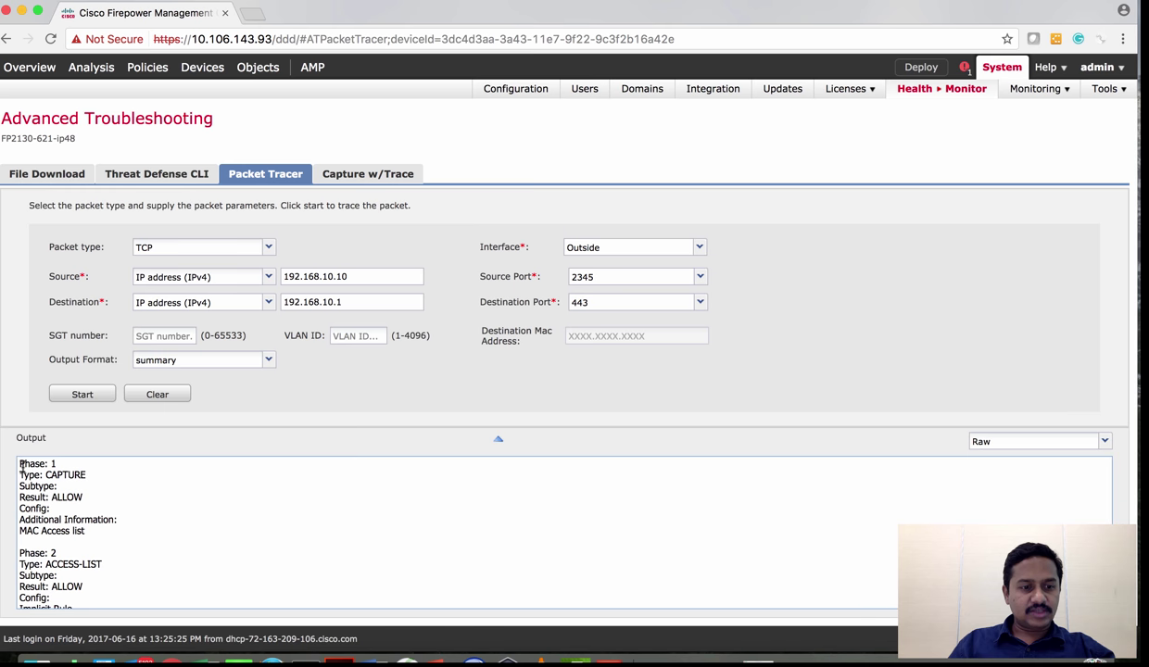
Read the trace output from Phase 1 through Phase 11 to the final allow result
drag(21, 466, 53, 466)
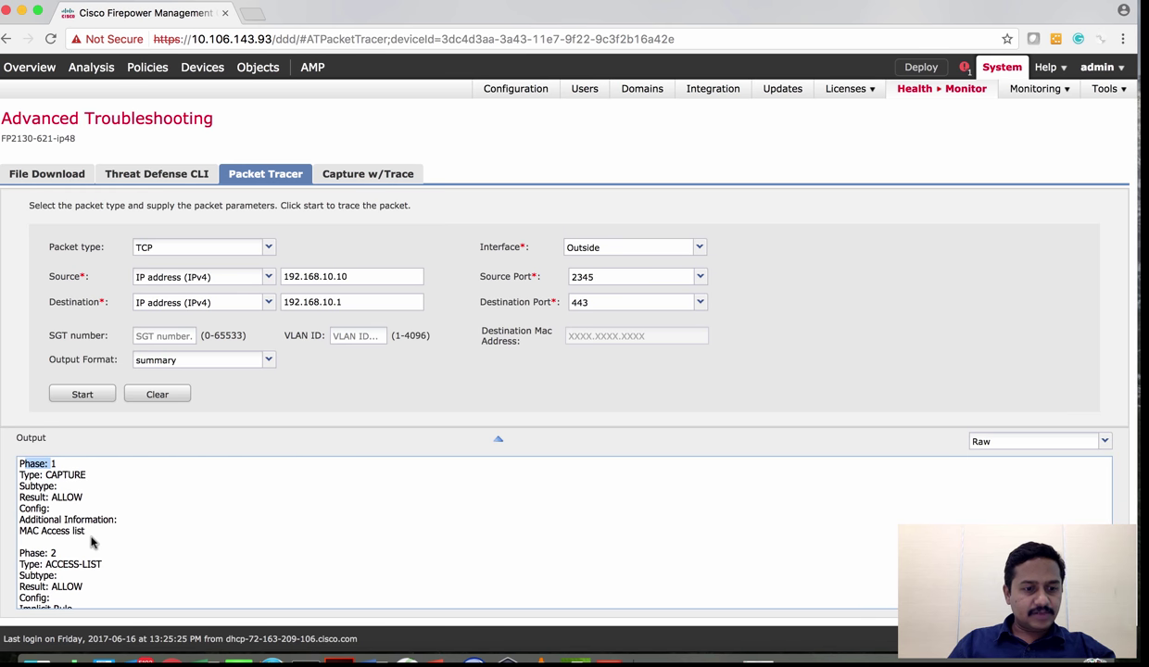
scroll(91, 542, down, 1)
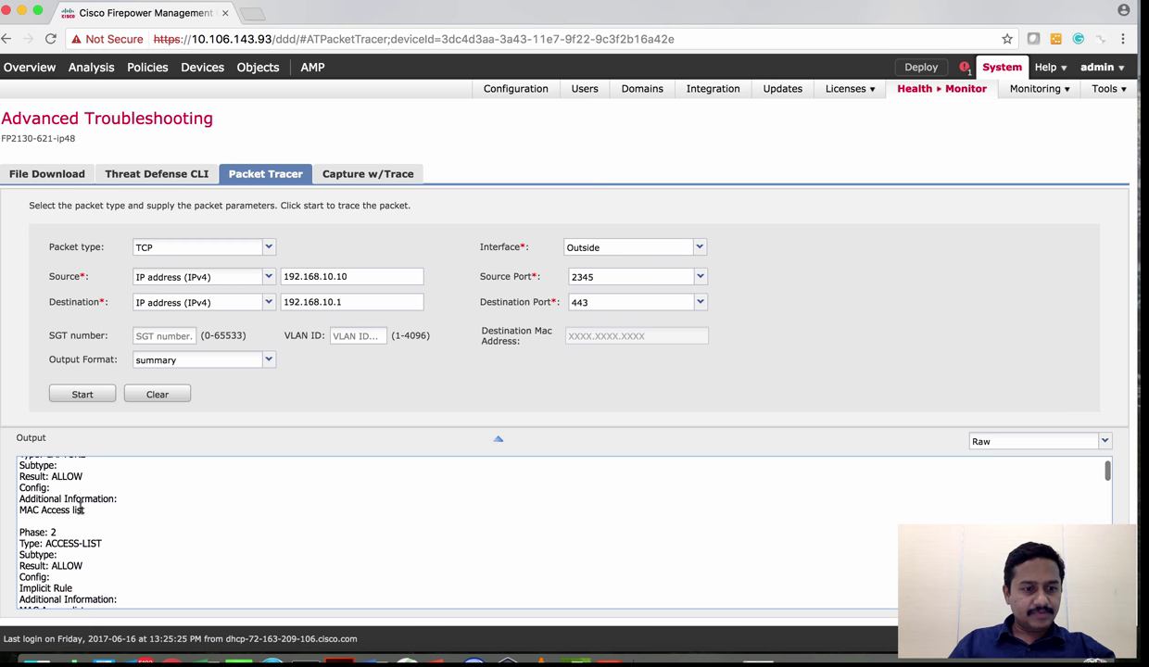
scroll(79, 509, up, 1)
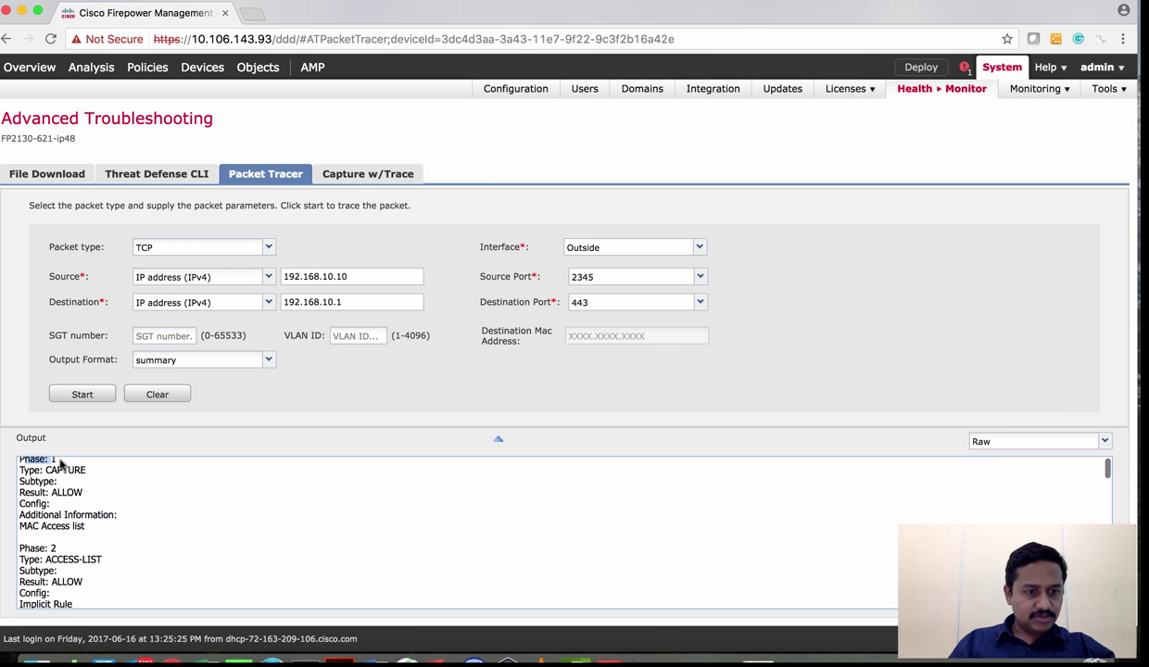
scroll(68, 488, down, 2)
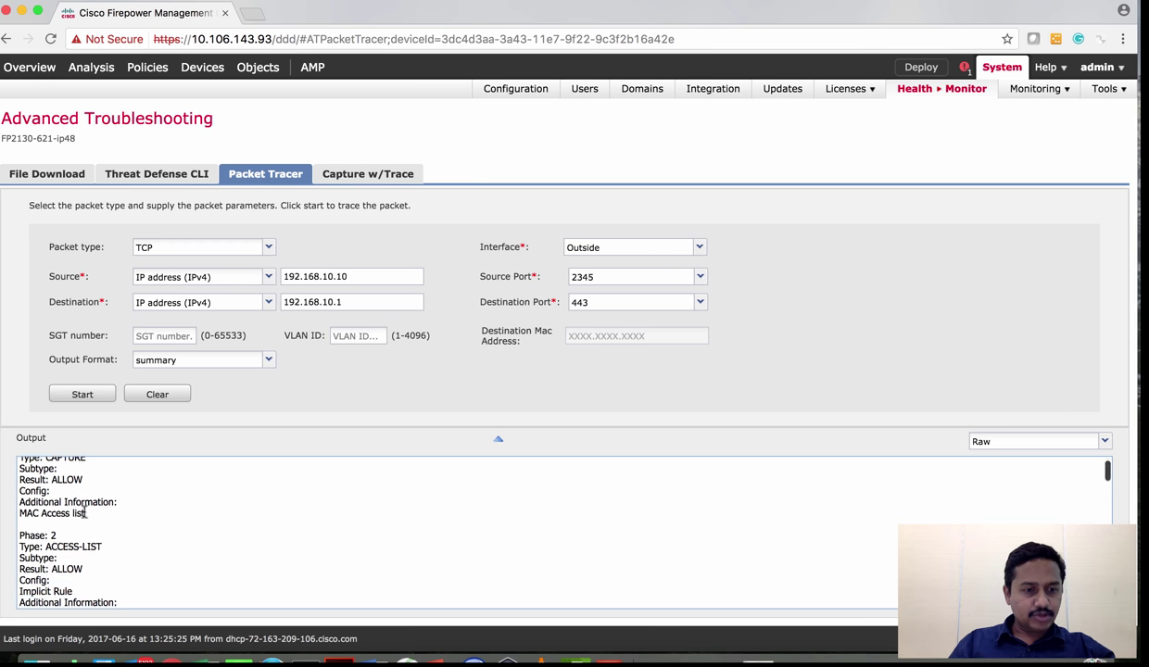
scroll(71, 533, down, 1)
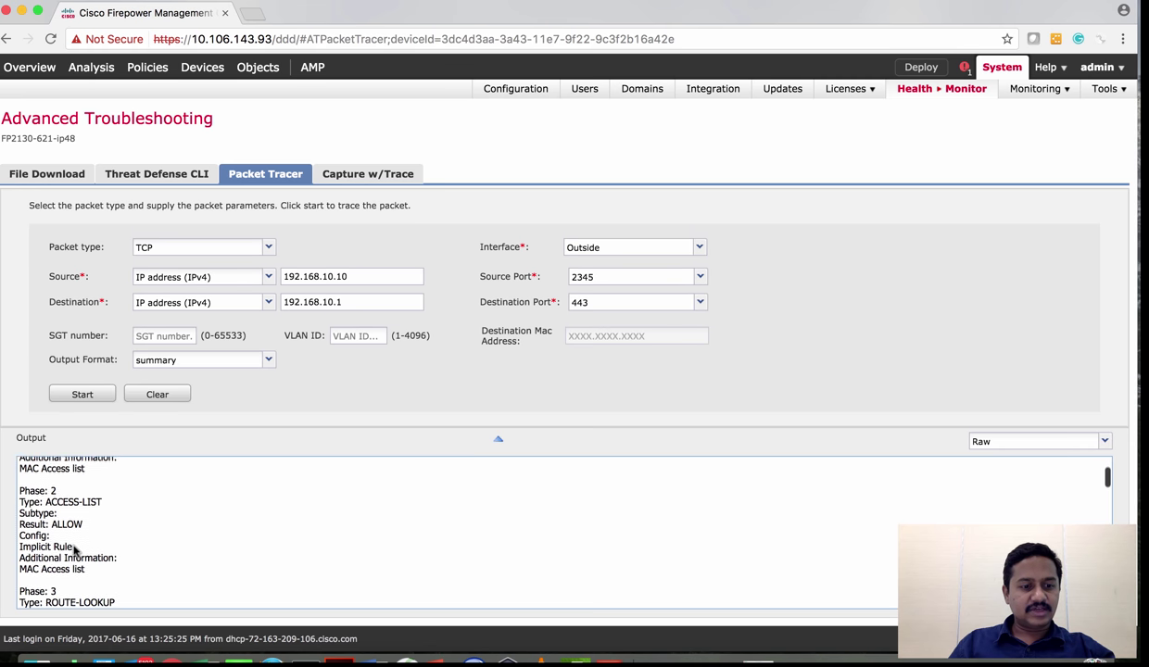
scroll(63, 540, down, 5)
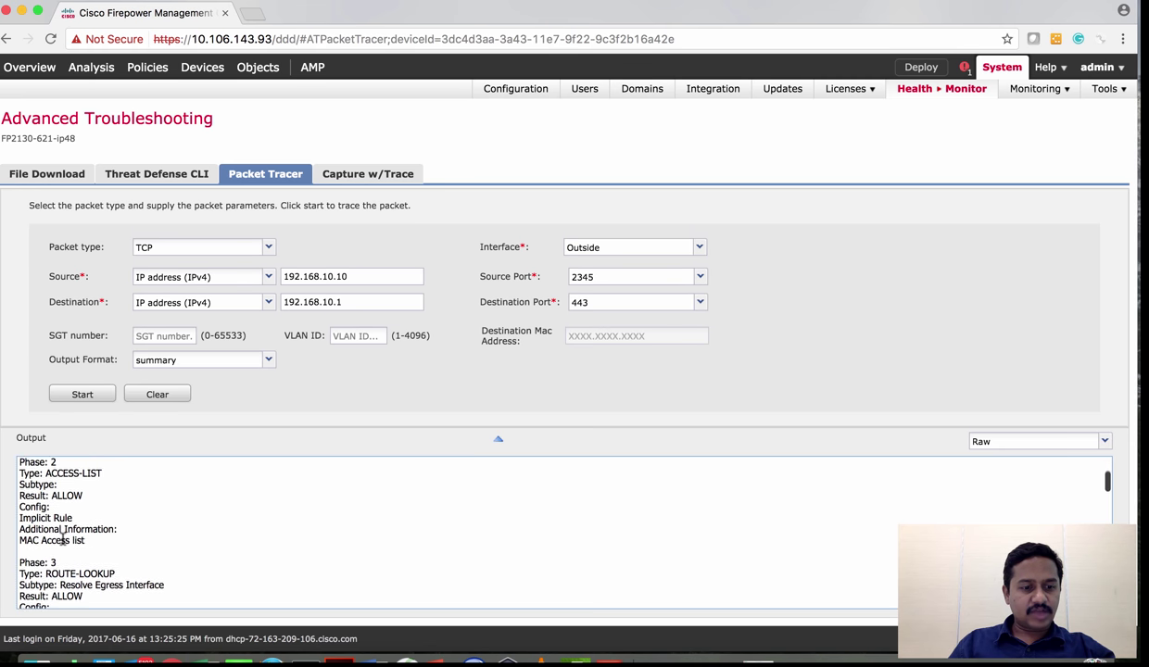
scroll(71, 560, down, 6)
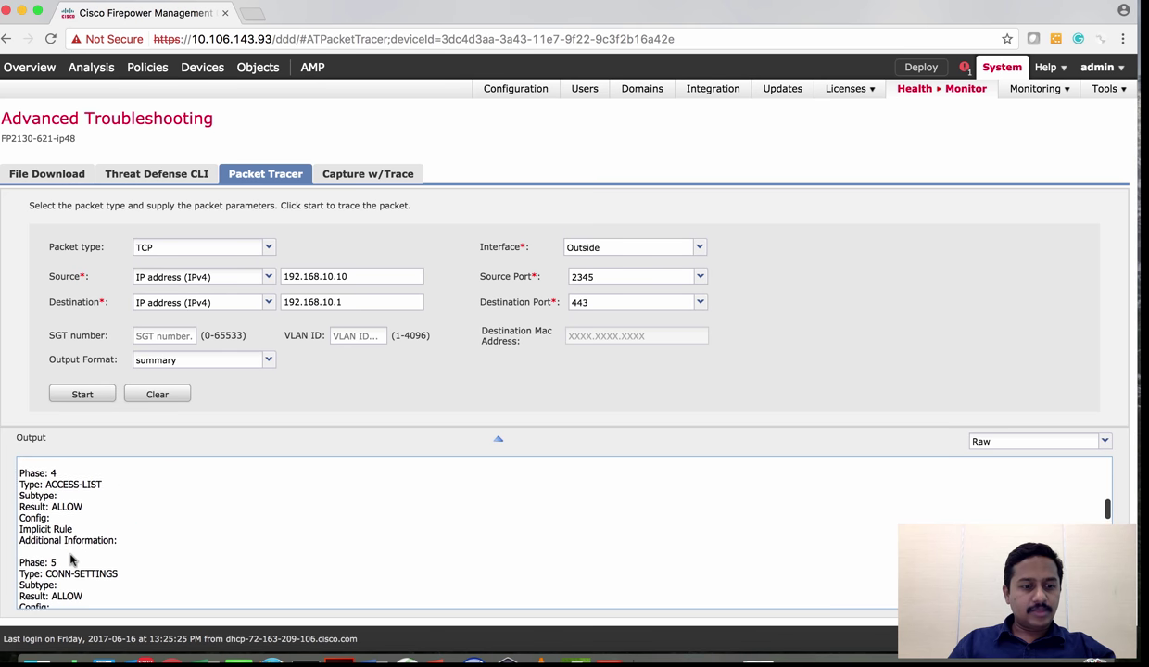
scroll(68, 541, down, 1)
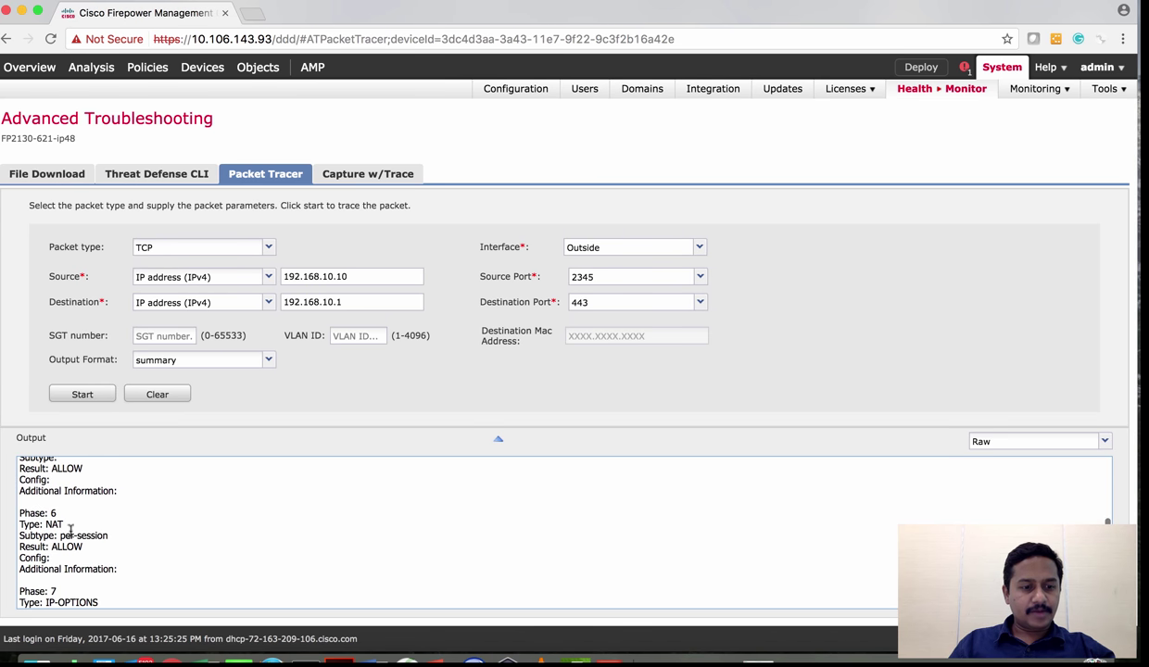
scroll(84, 542, down, 3)
scroll(75, 546, down, 6)
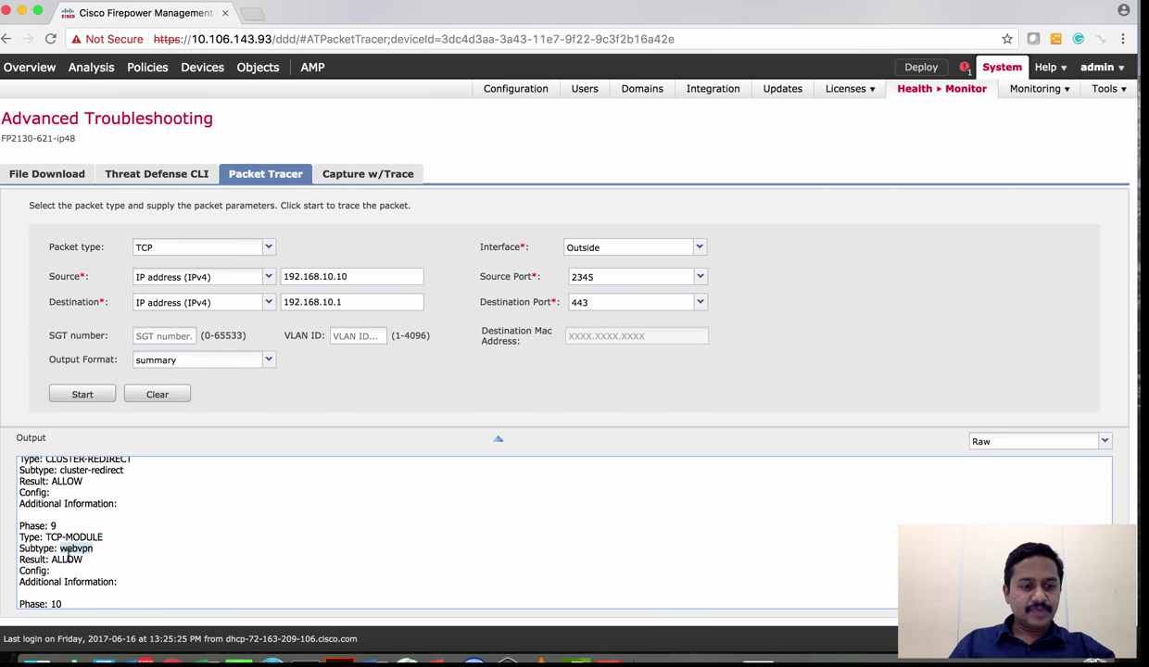
scroll(69, 557, down, 3)
scroll(77, 567, down, 2)
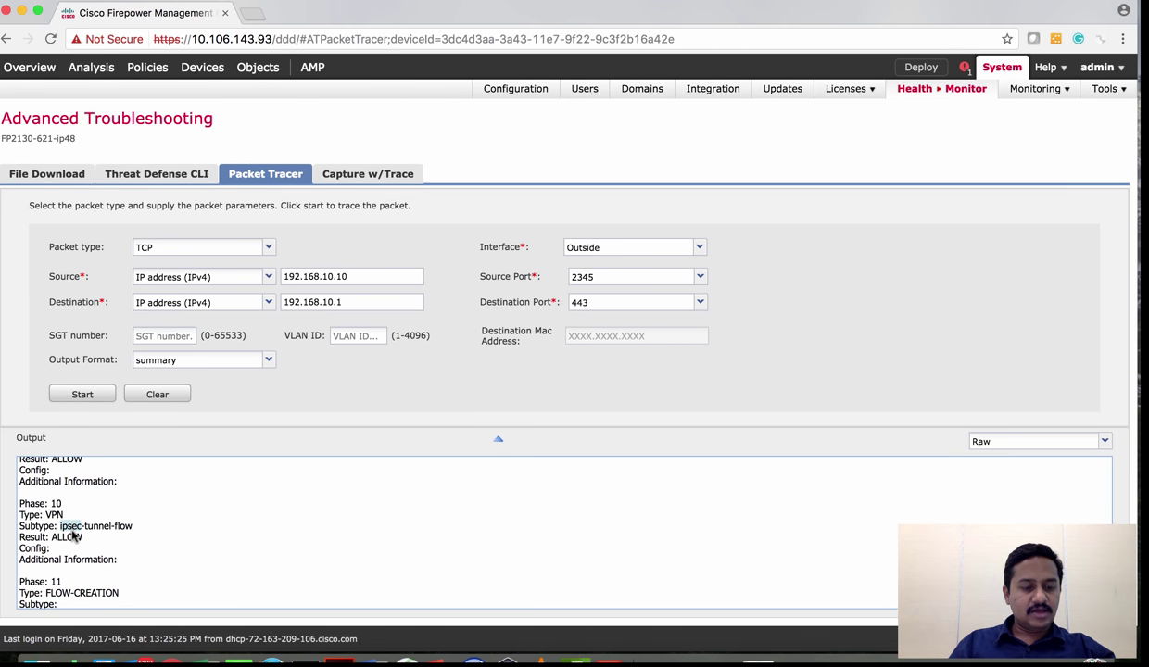
scroll(90, 547, down, 1)
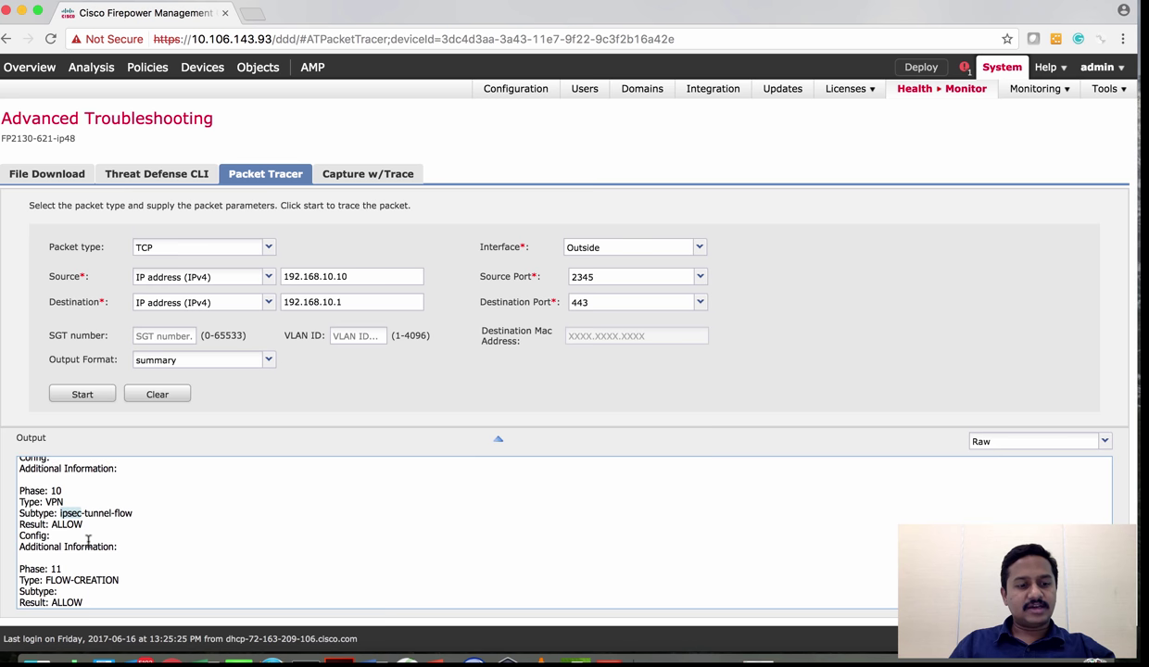
scroll(88, 542, down, 5)
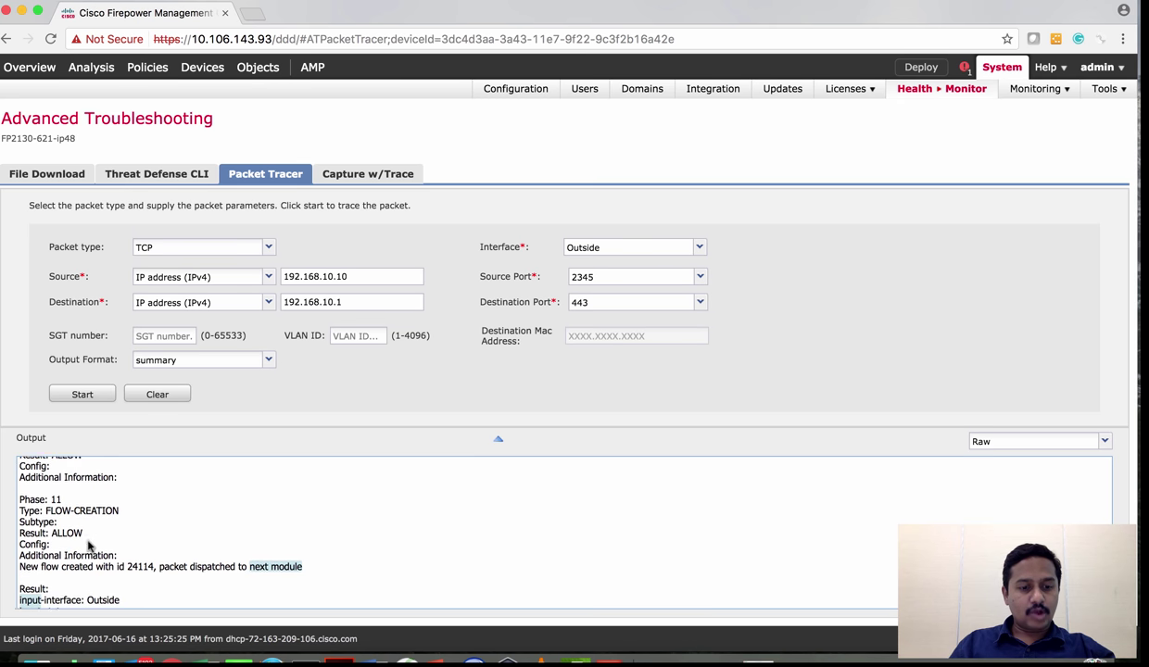
scroll(88, 542, down, 3)
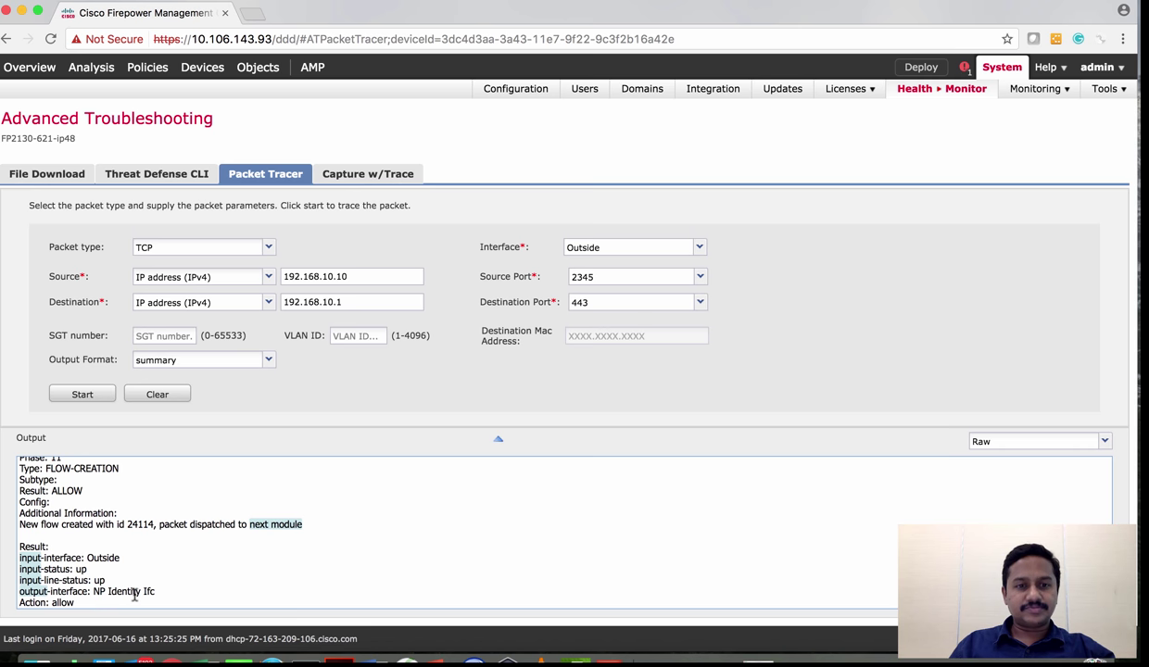
click(350, 173)
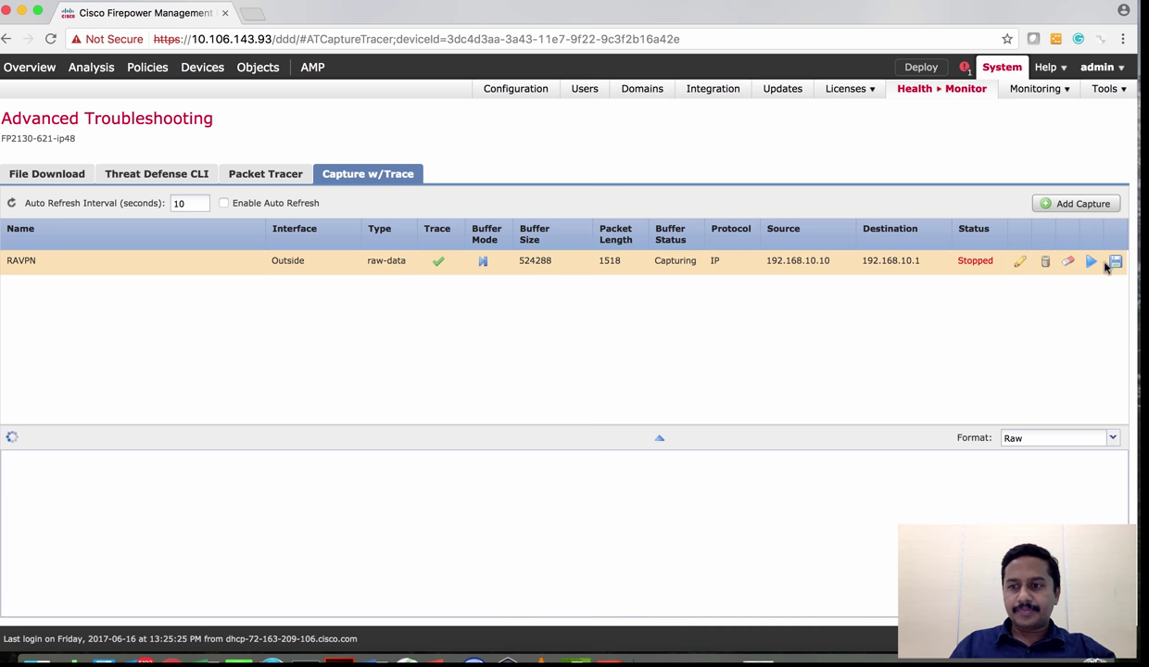
Delete the old RAVPN capture and start adding a new capture
click(1046, 262)
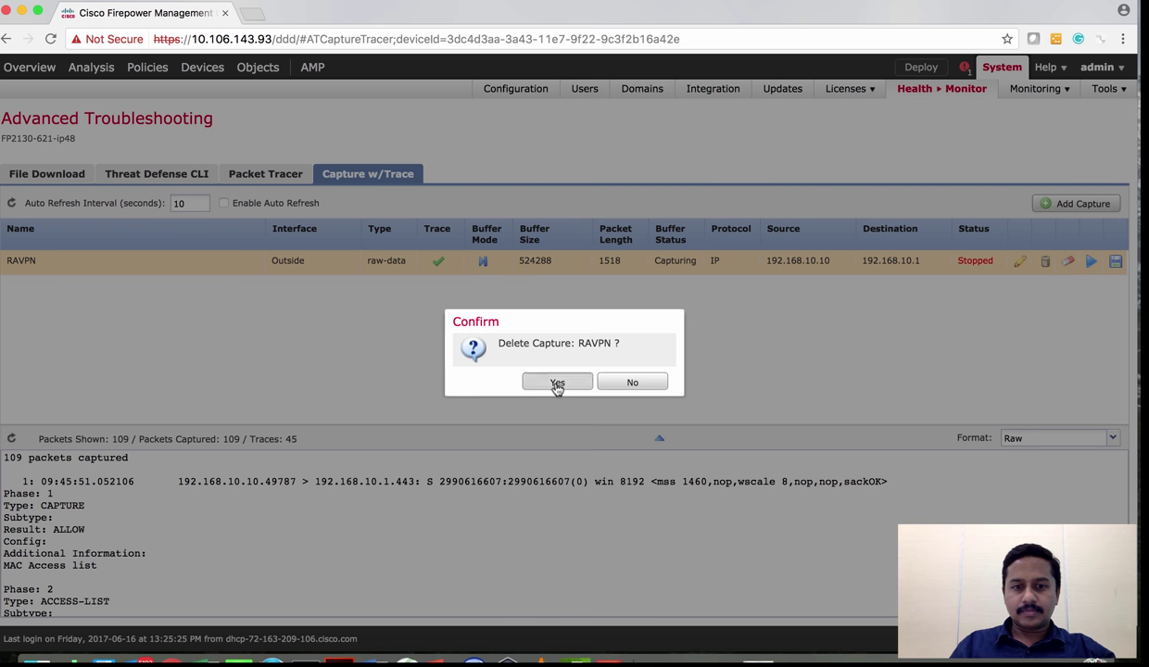
click(557, 382)
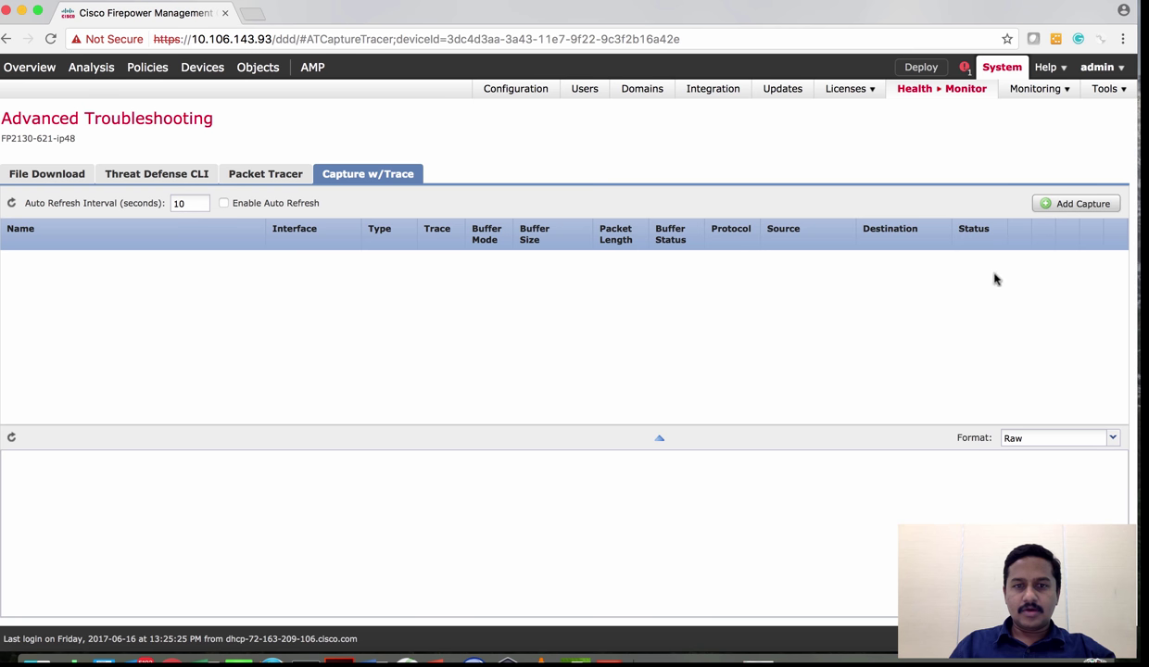
click(1083, 204)
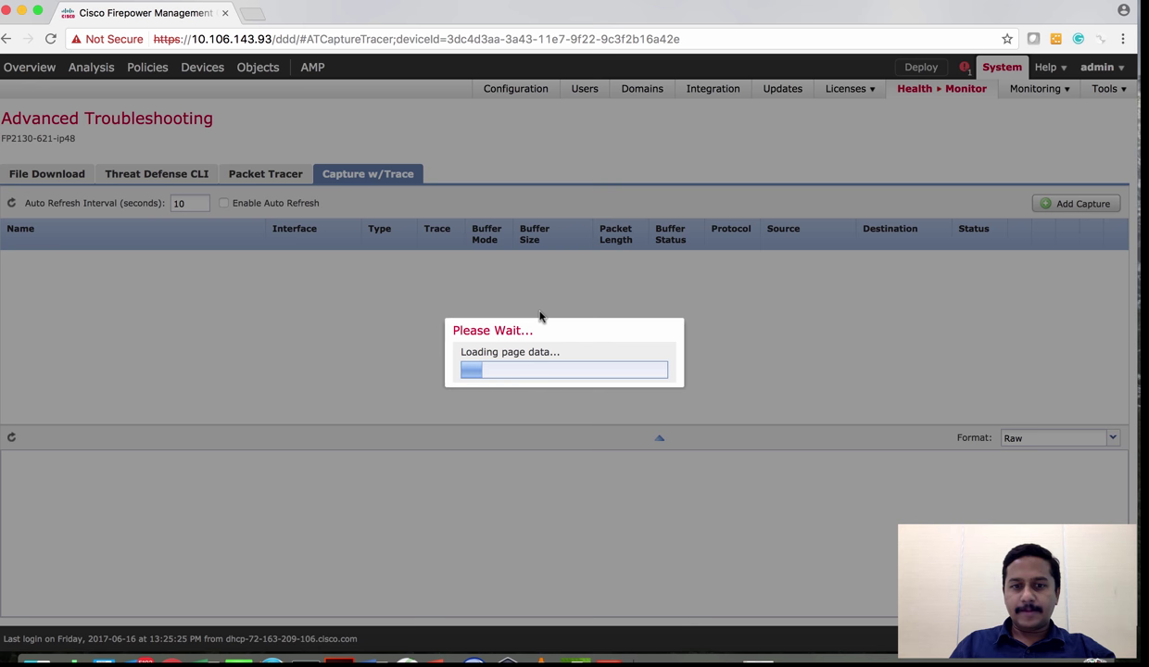
Name the capture VPN, with source host 192.168.10.10 and destination host 192.168.10.1
click(406, 226)
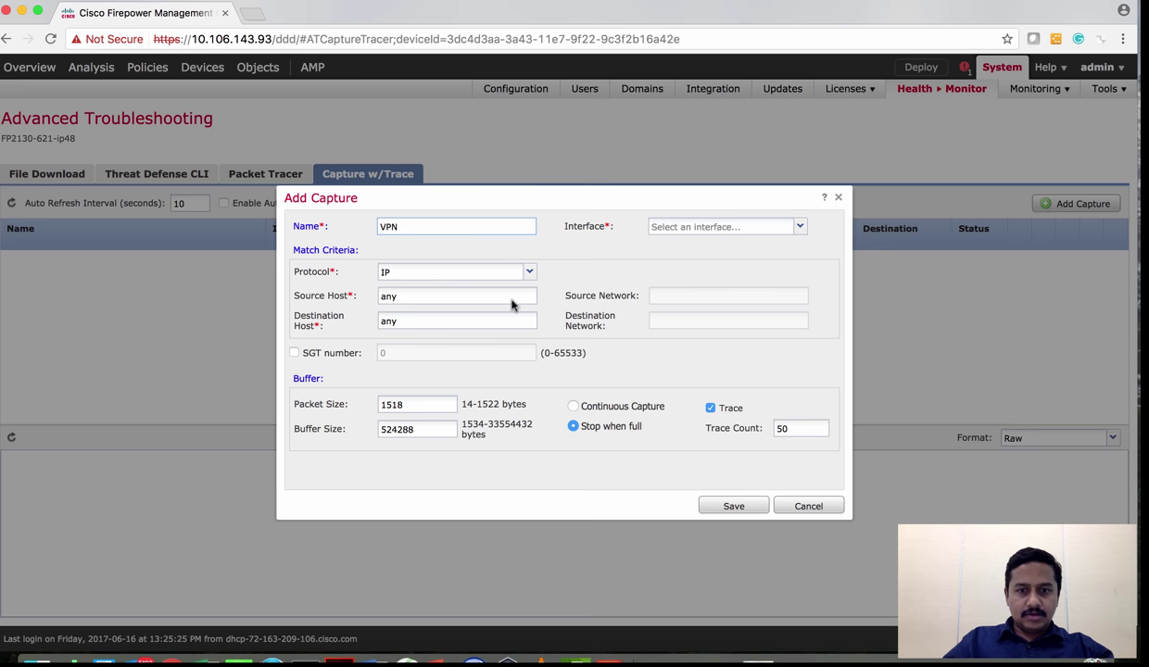
click(464, 294)
text(192.)
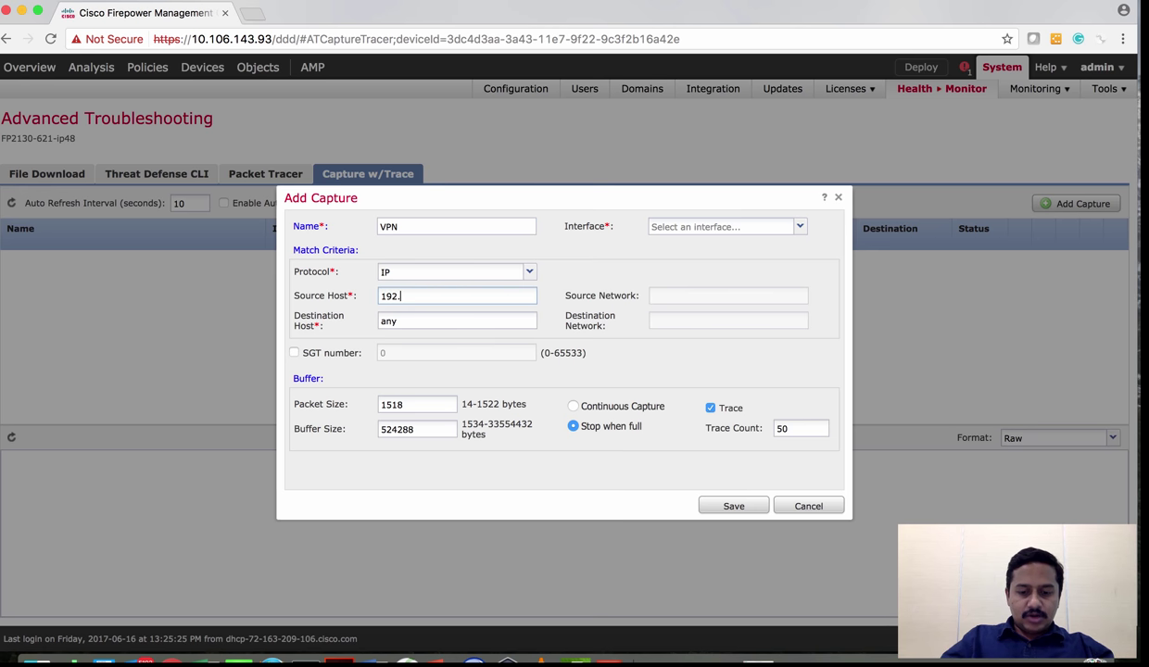
text(168.10.10)
key(Tab)
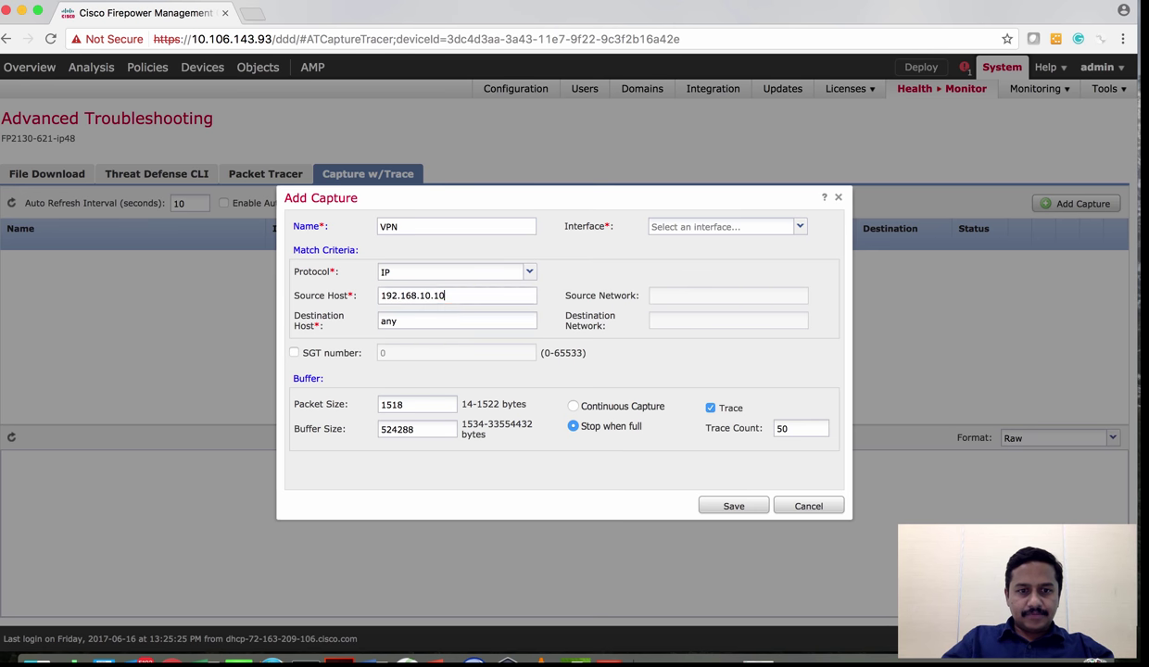
text(192.168.10.1)
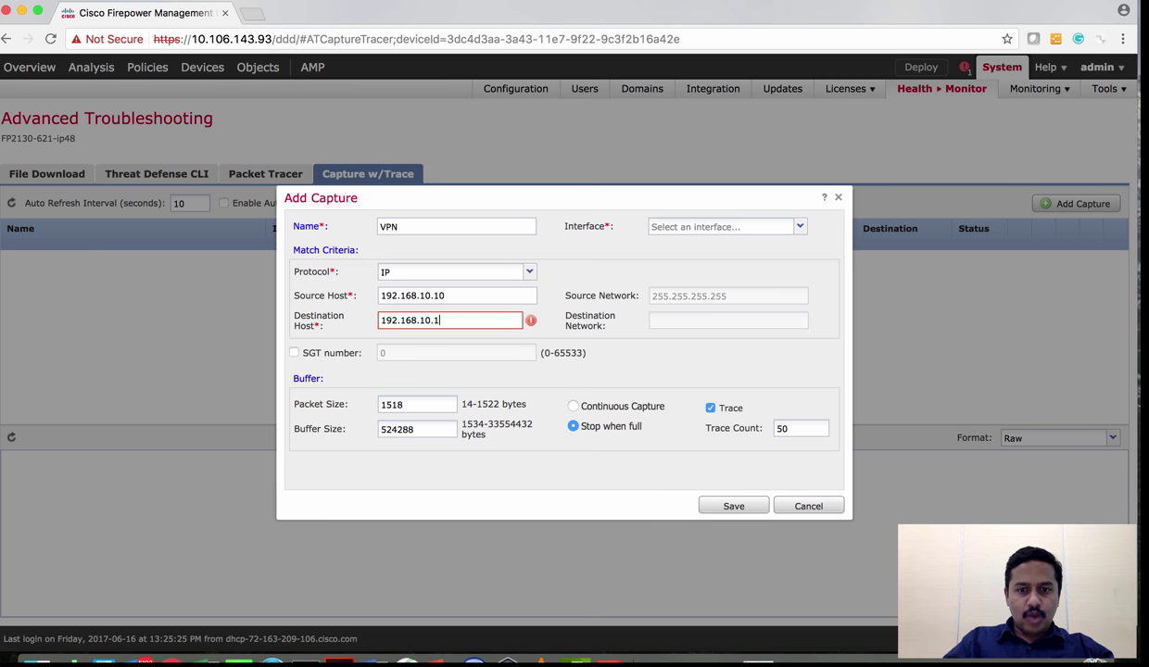
Set the capture interface to Outside and save the VPN capture
click(800, 226)
click(700, 245)
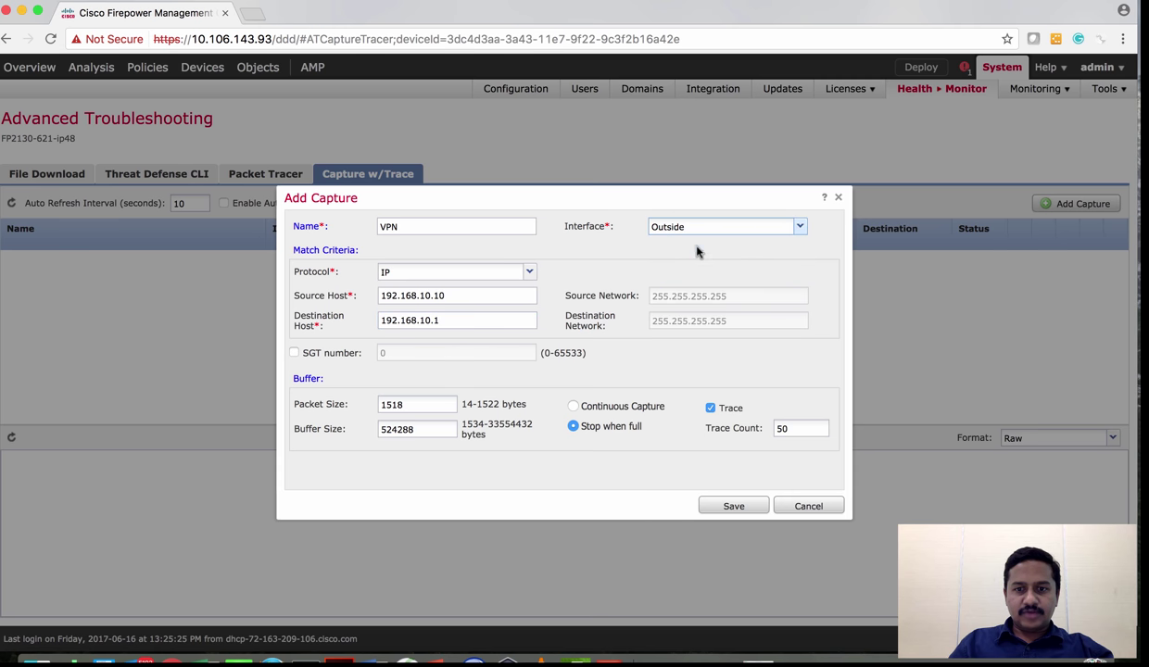
click(732, 506)
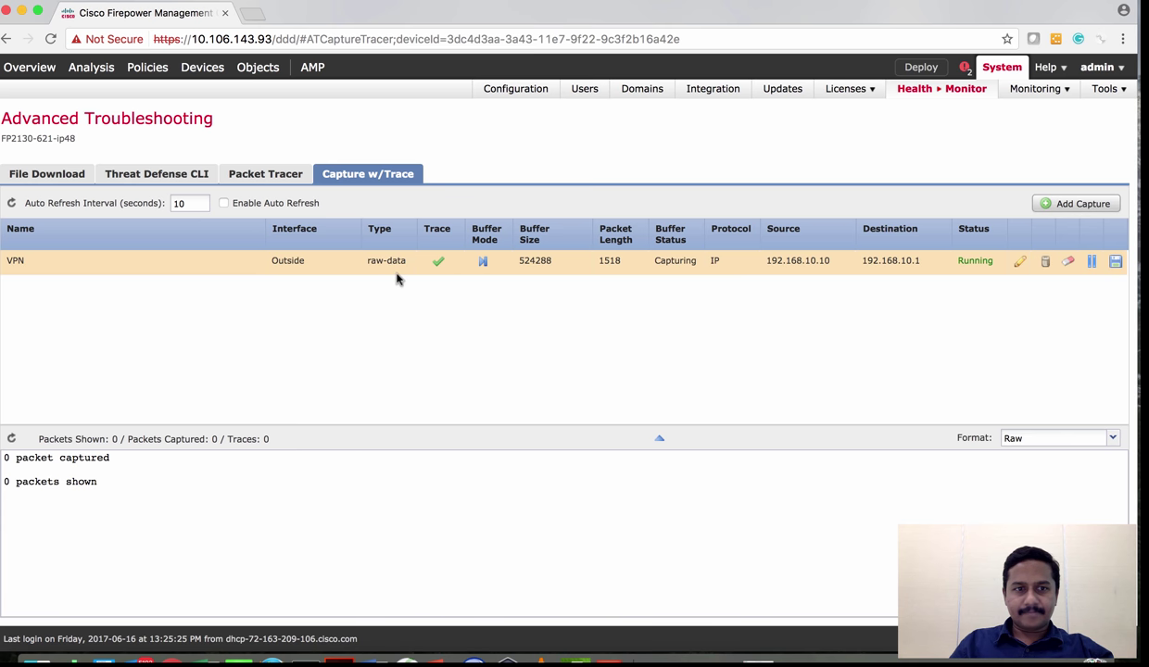
Confirm the VPN capture is running on Outside with 0 packets captured
mouse_move(179, 77)
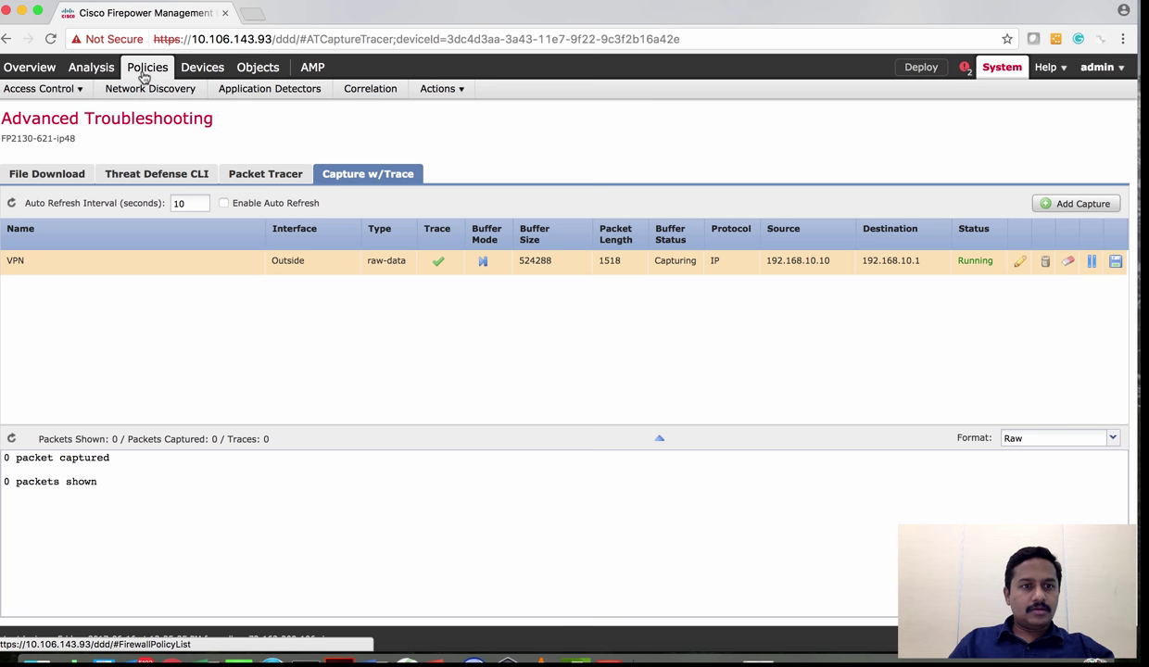
Go to Devices > VPN > Remote Access to view the AnyConnectRemoteAccessVPN policy
click(188, 134)
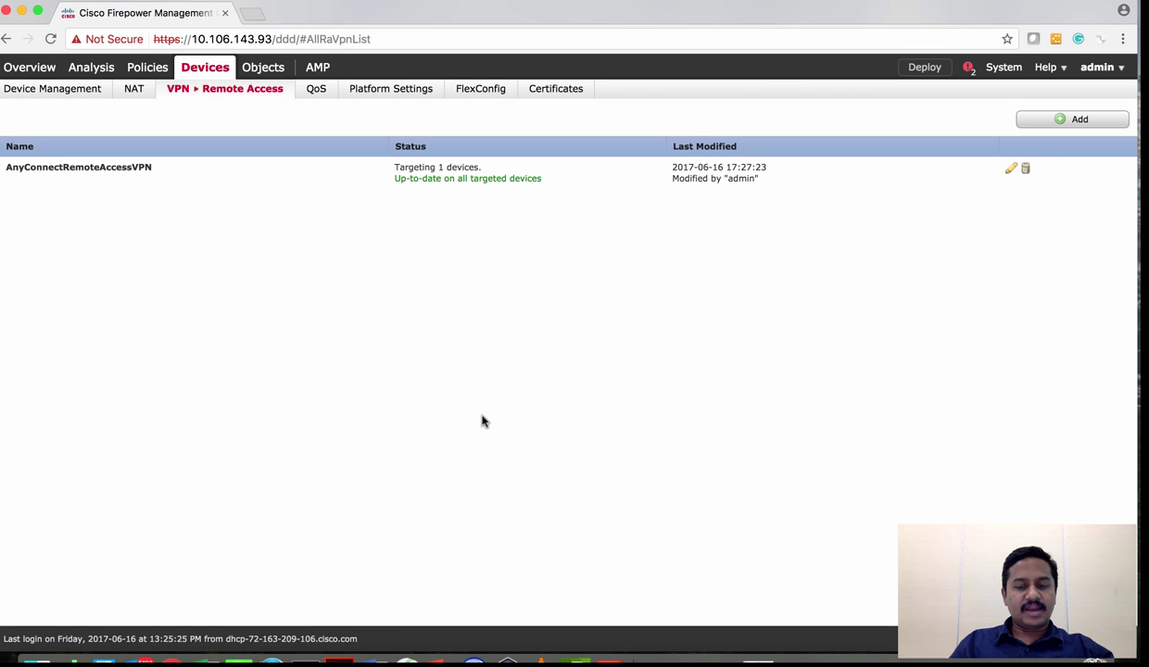
click(667, 4)
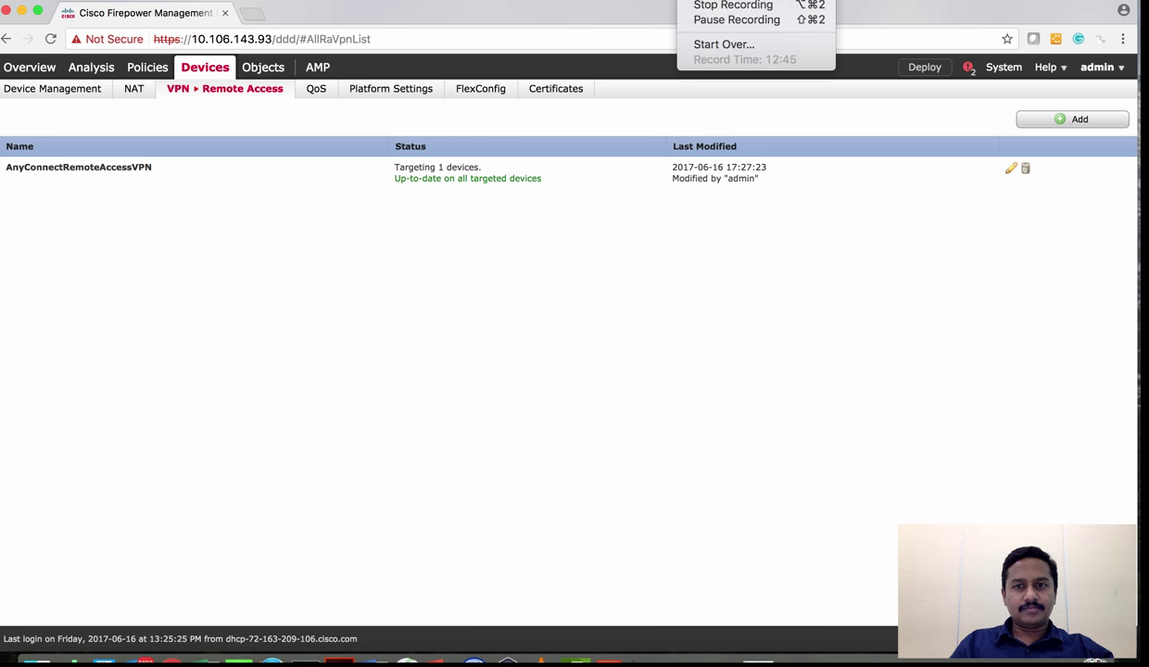